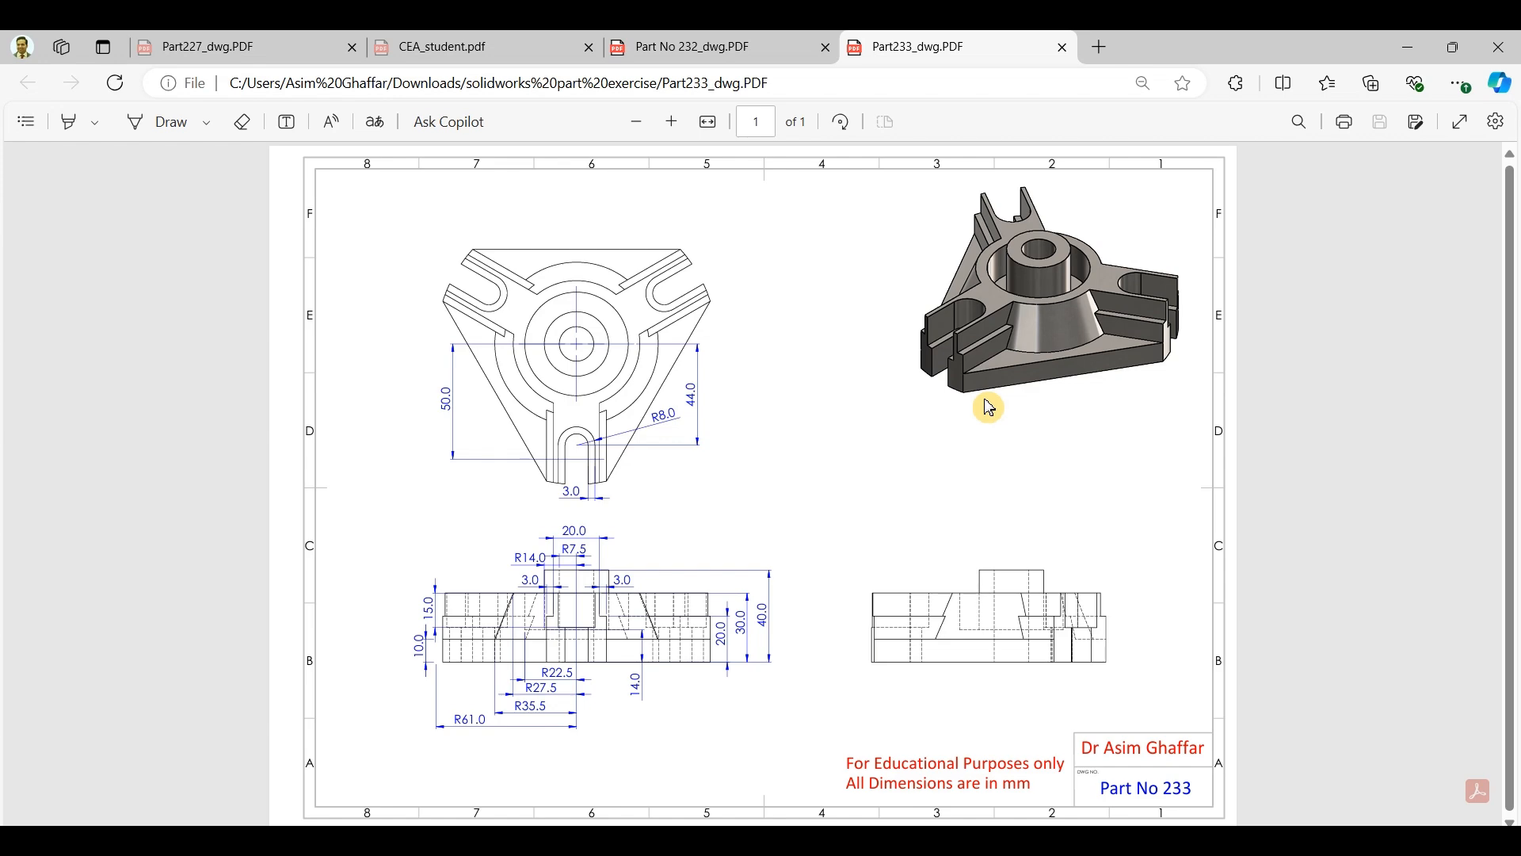
Step: Review the Part 233 PDF drawing against the finished model in SOLIDWORKS, returning to SOLIDWORKS
click(1408, 47)
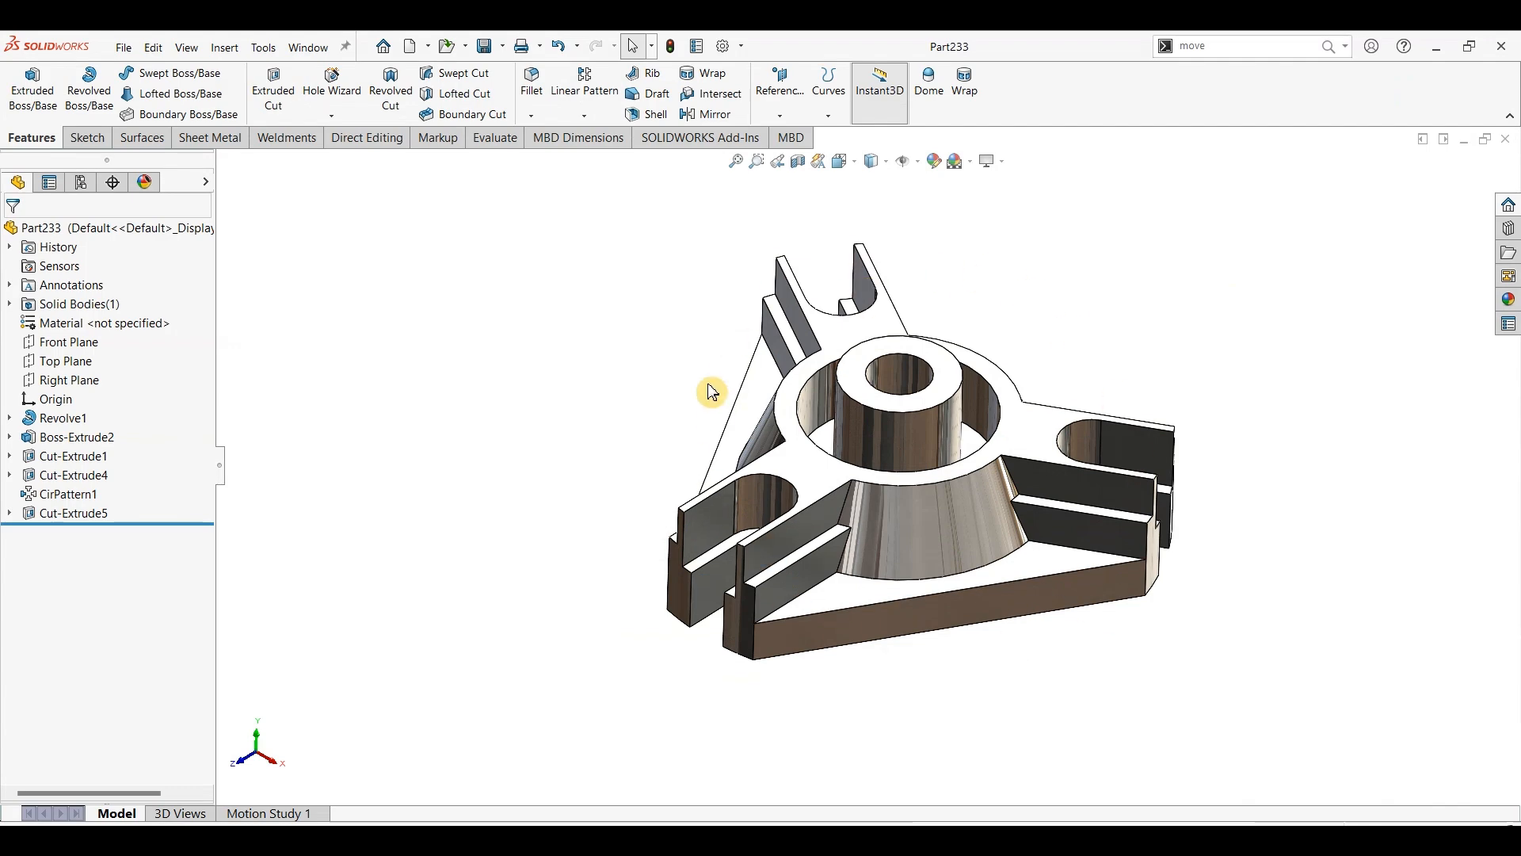
click(861, 705)
key(alt+Tab)
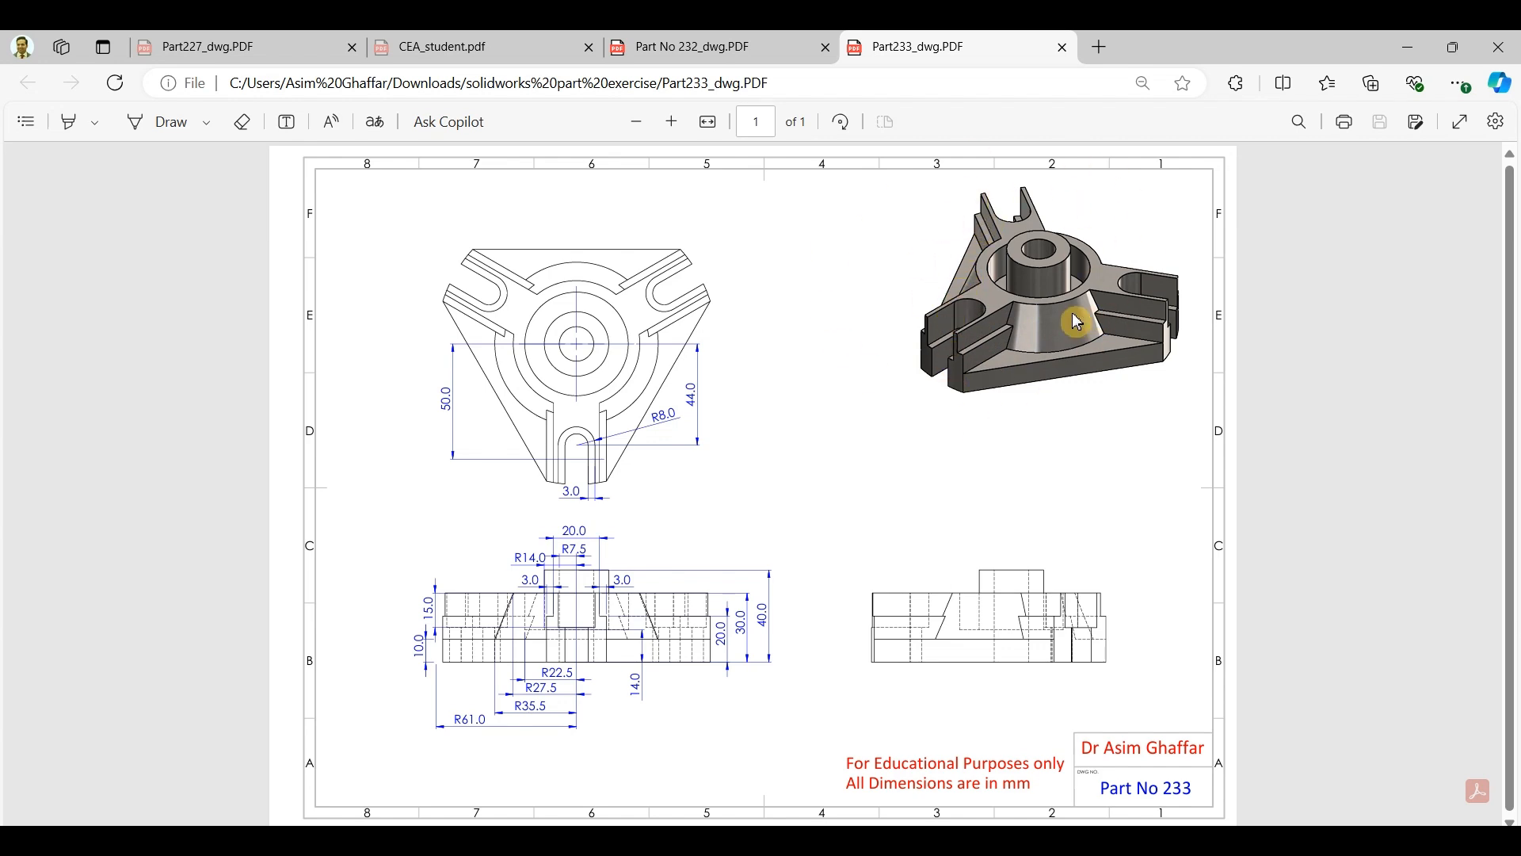
click(1409, 48)
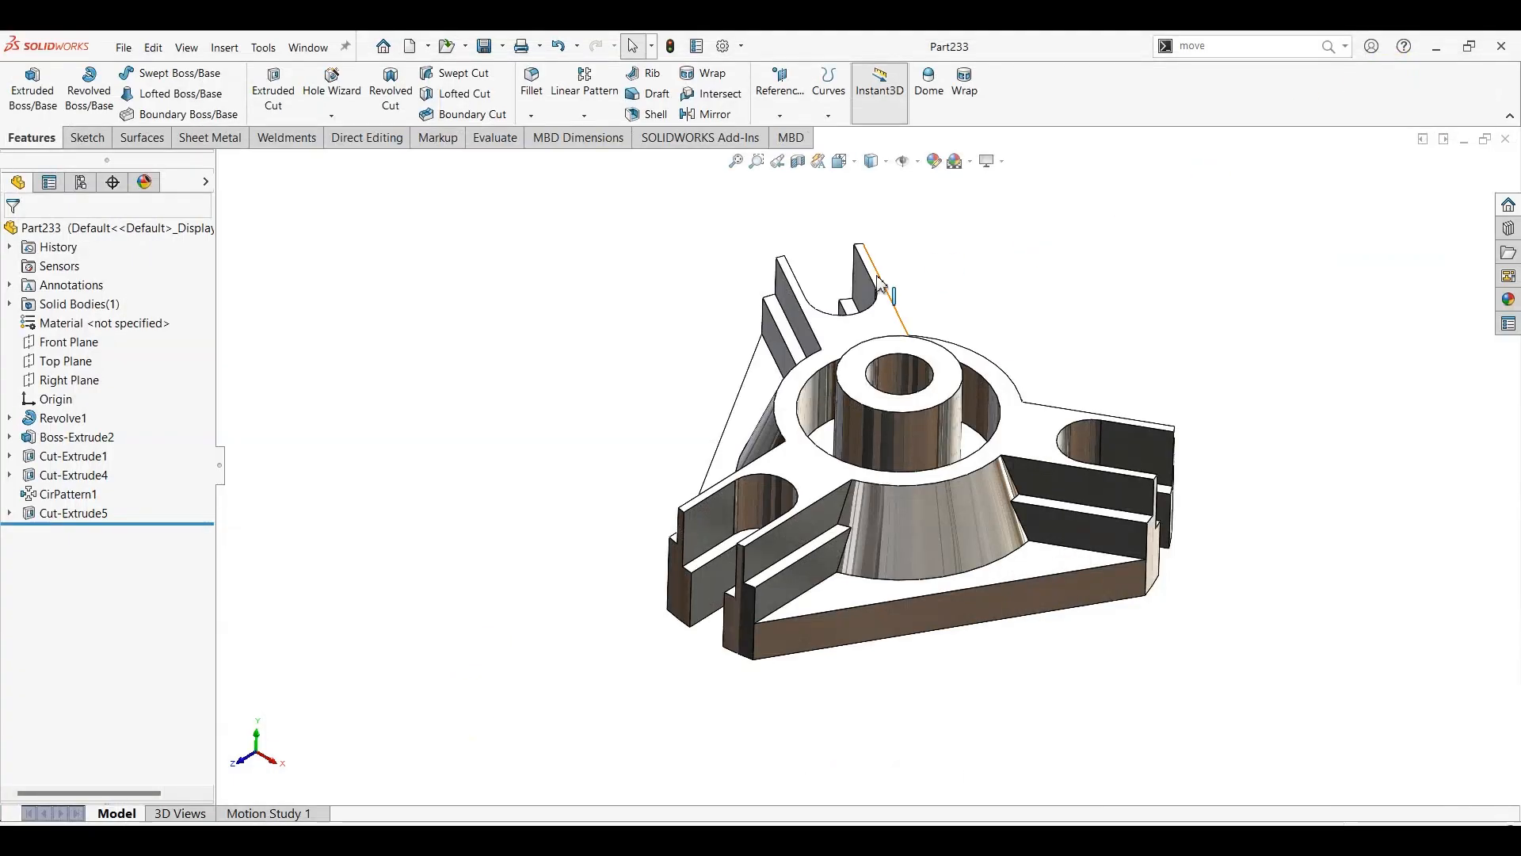
Step: Create a new, empty part document
click(124, 48)
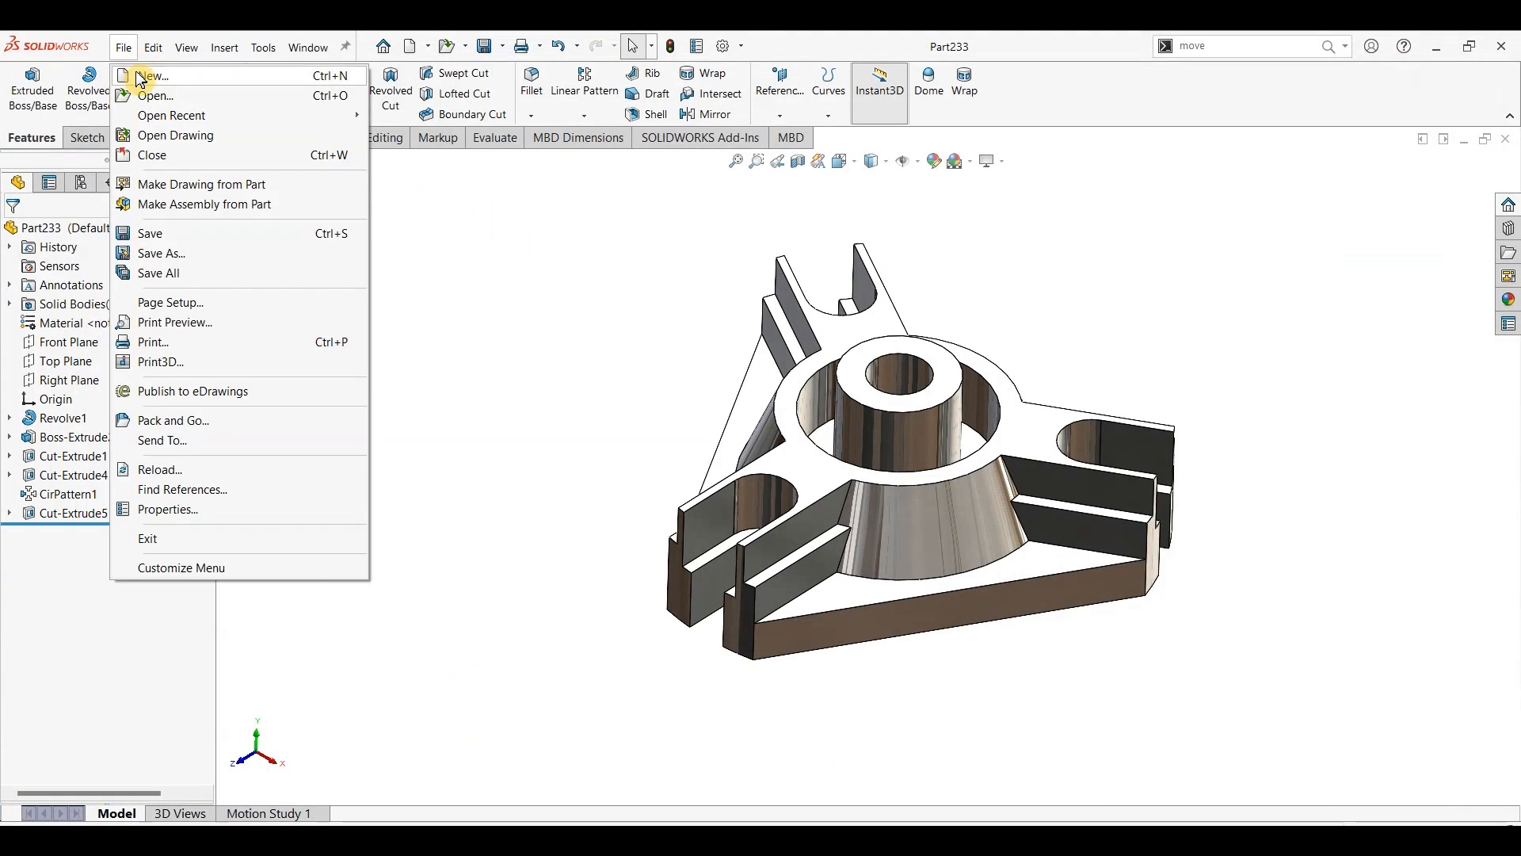
click(142, 74)
click(911, 599)
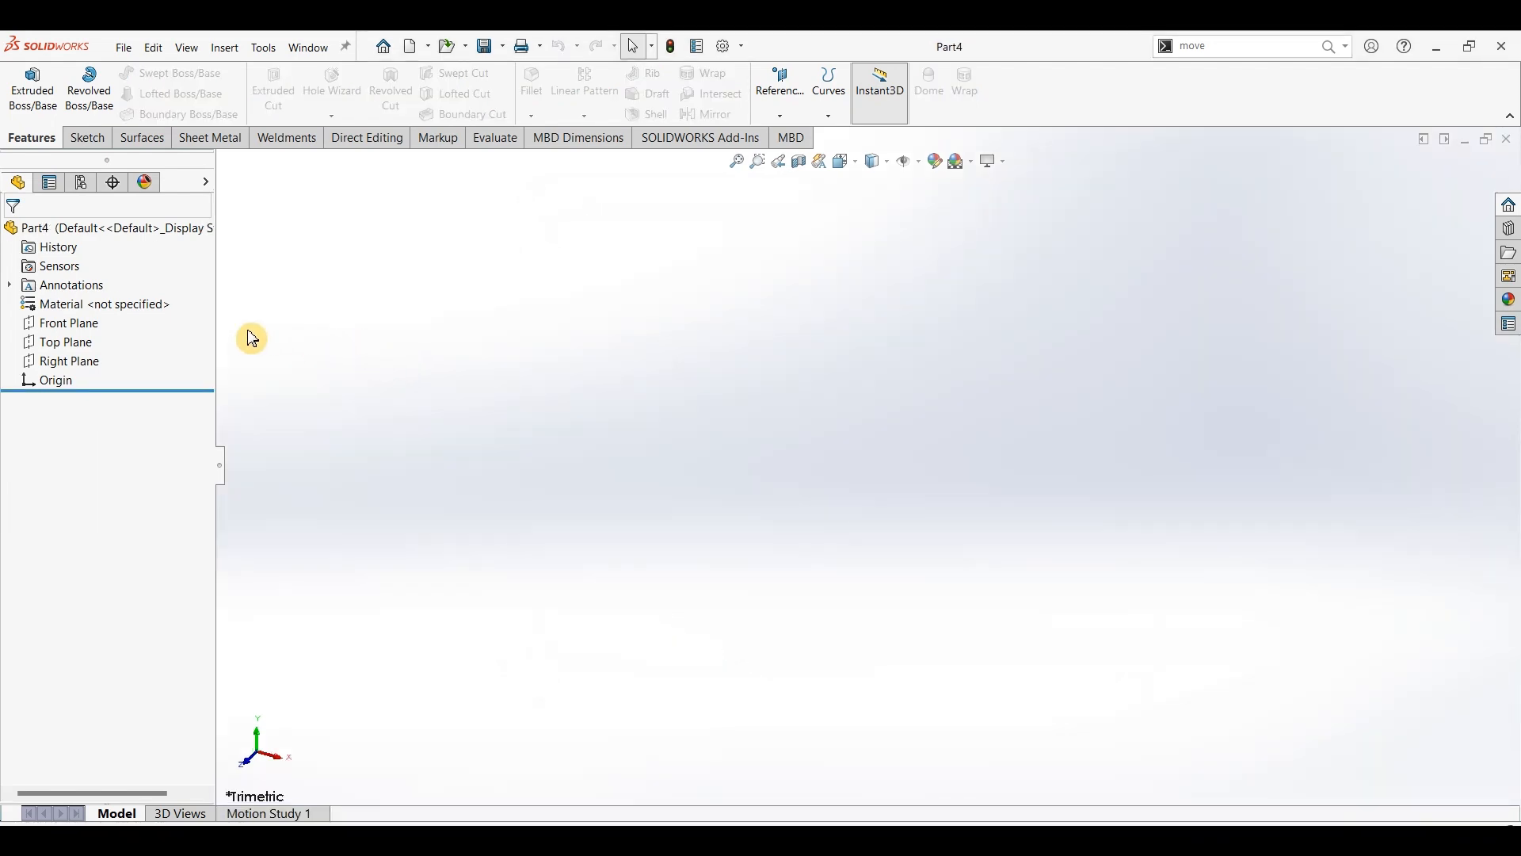
Step: Start a sketch on the Front Plane and draw a vertical centerline about 71 mm long upward from the origin
click(76, 339)
click(87, 138)
click(28, 88)
click(164, 73)
click(160, 111)
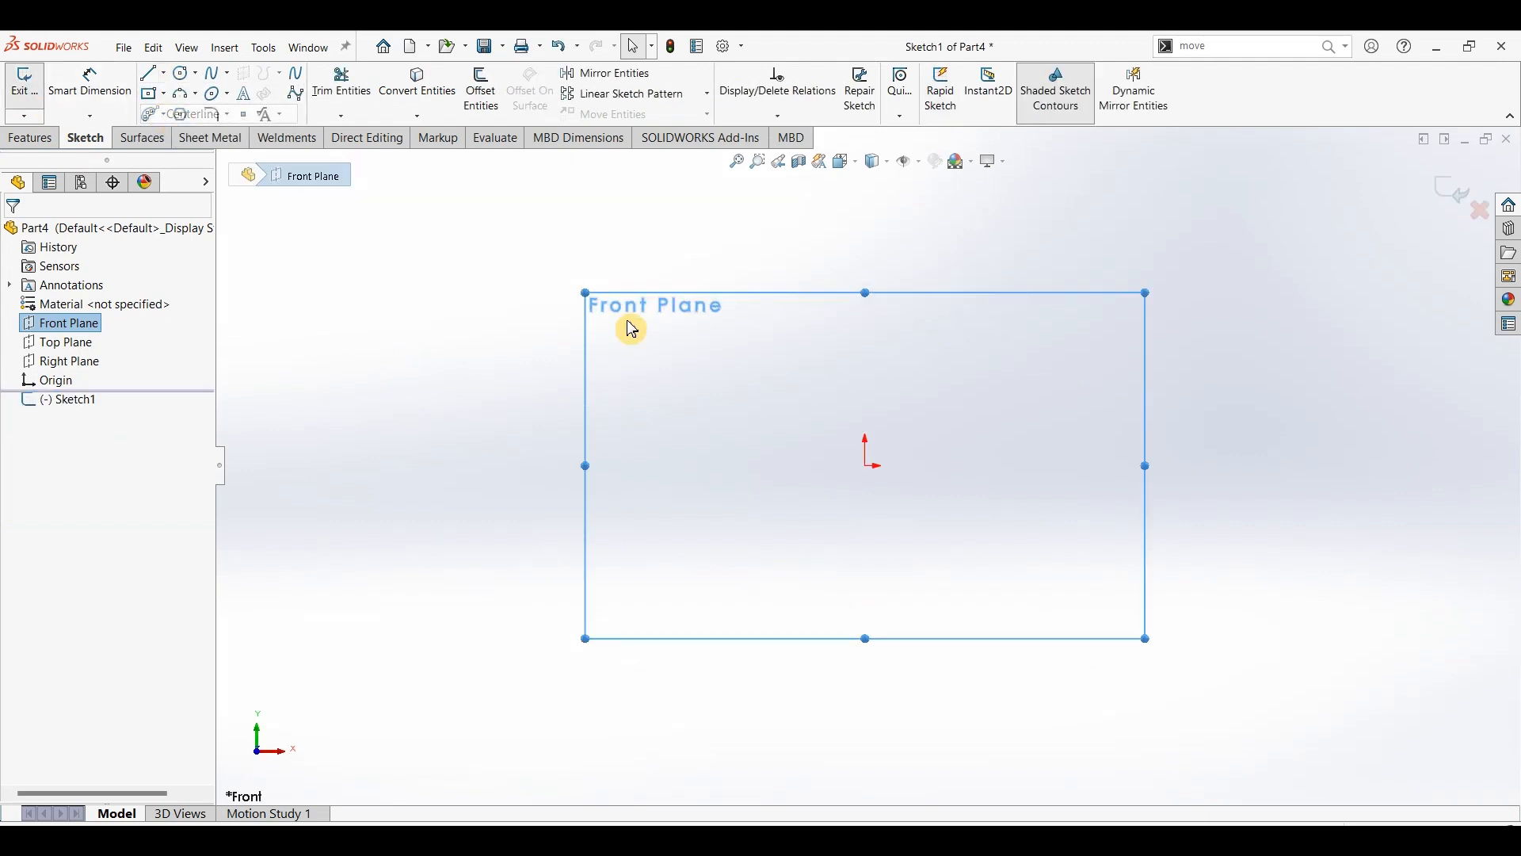
click(866, 467)
click(866, 243)
key(Escape)
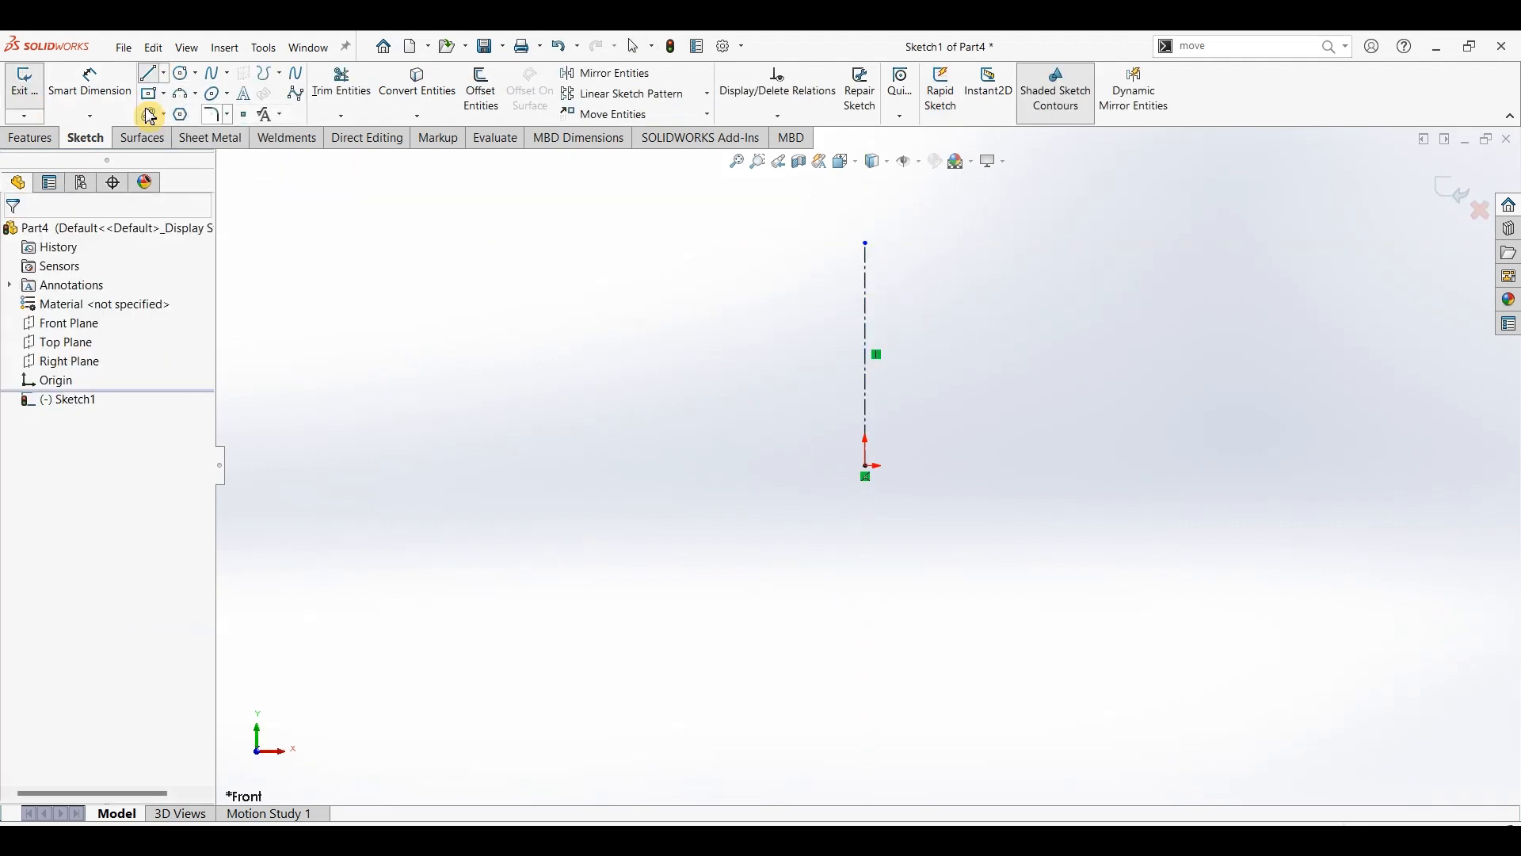
Step: Dimension the vertical centerline's length as 40 mm
click(90, 83)
click(869, 328)
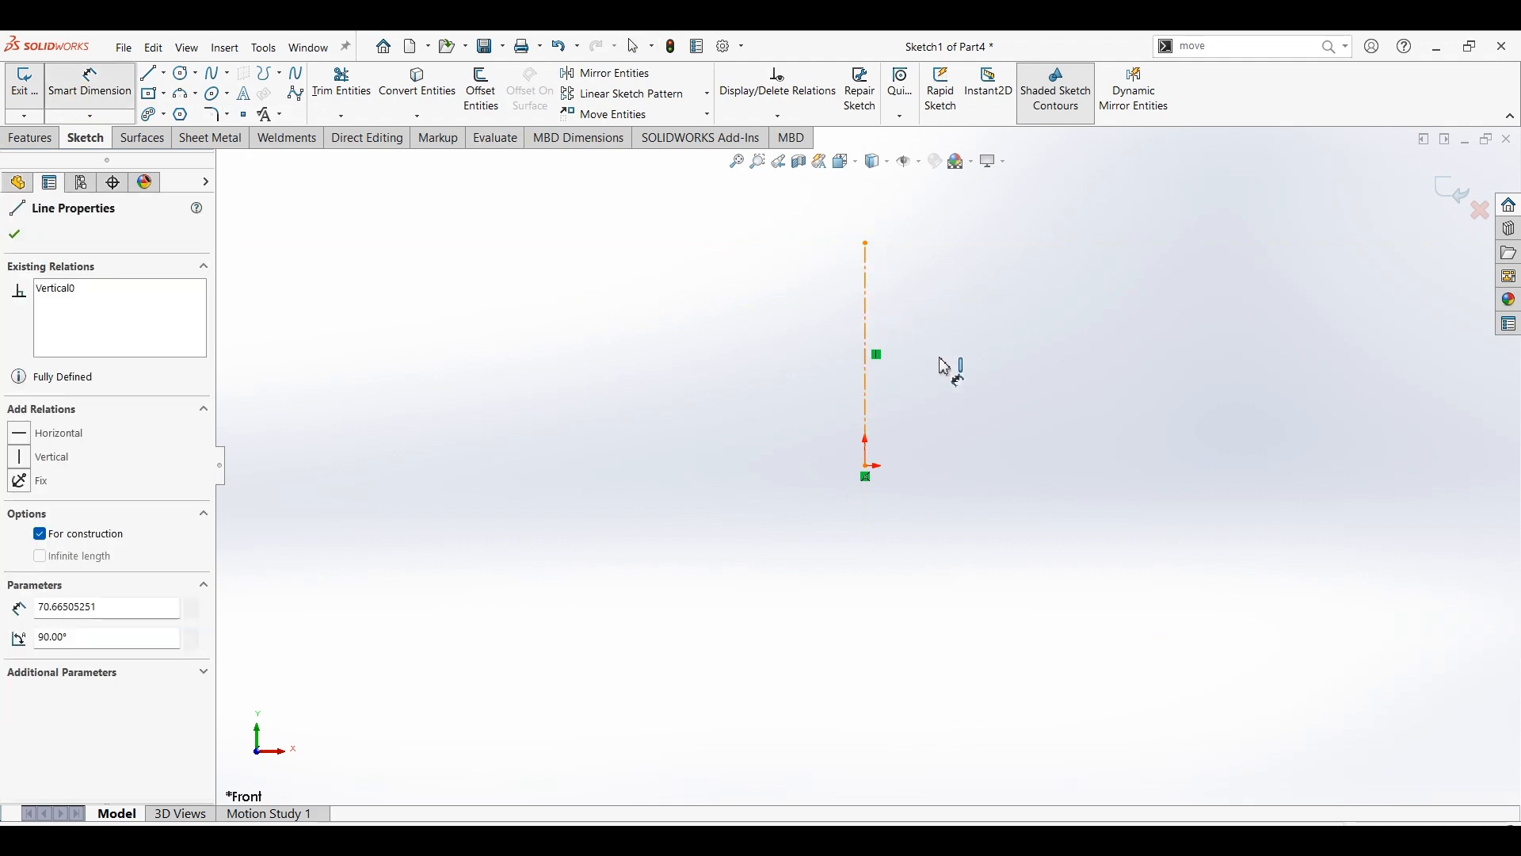
click(941, 360)
text(40)
key(Return)
key(Escape)
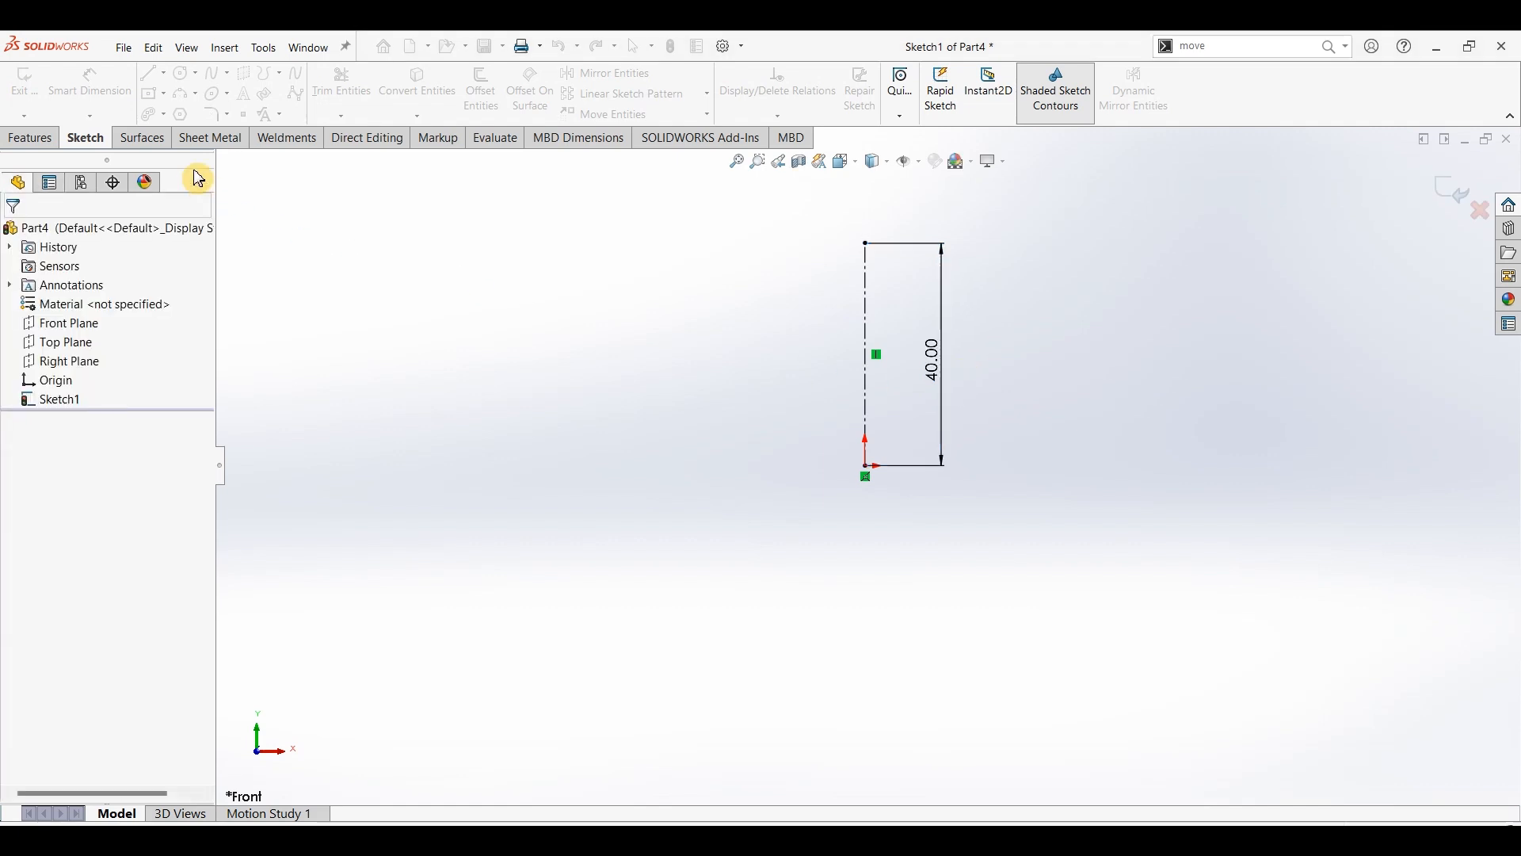
Step: Sketch a closed revolve profile beside the centerline, about 56 mm wide and 40 mm tall, with a stepped base, sloped outer wall and open groove
key(l)
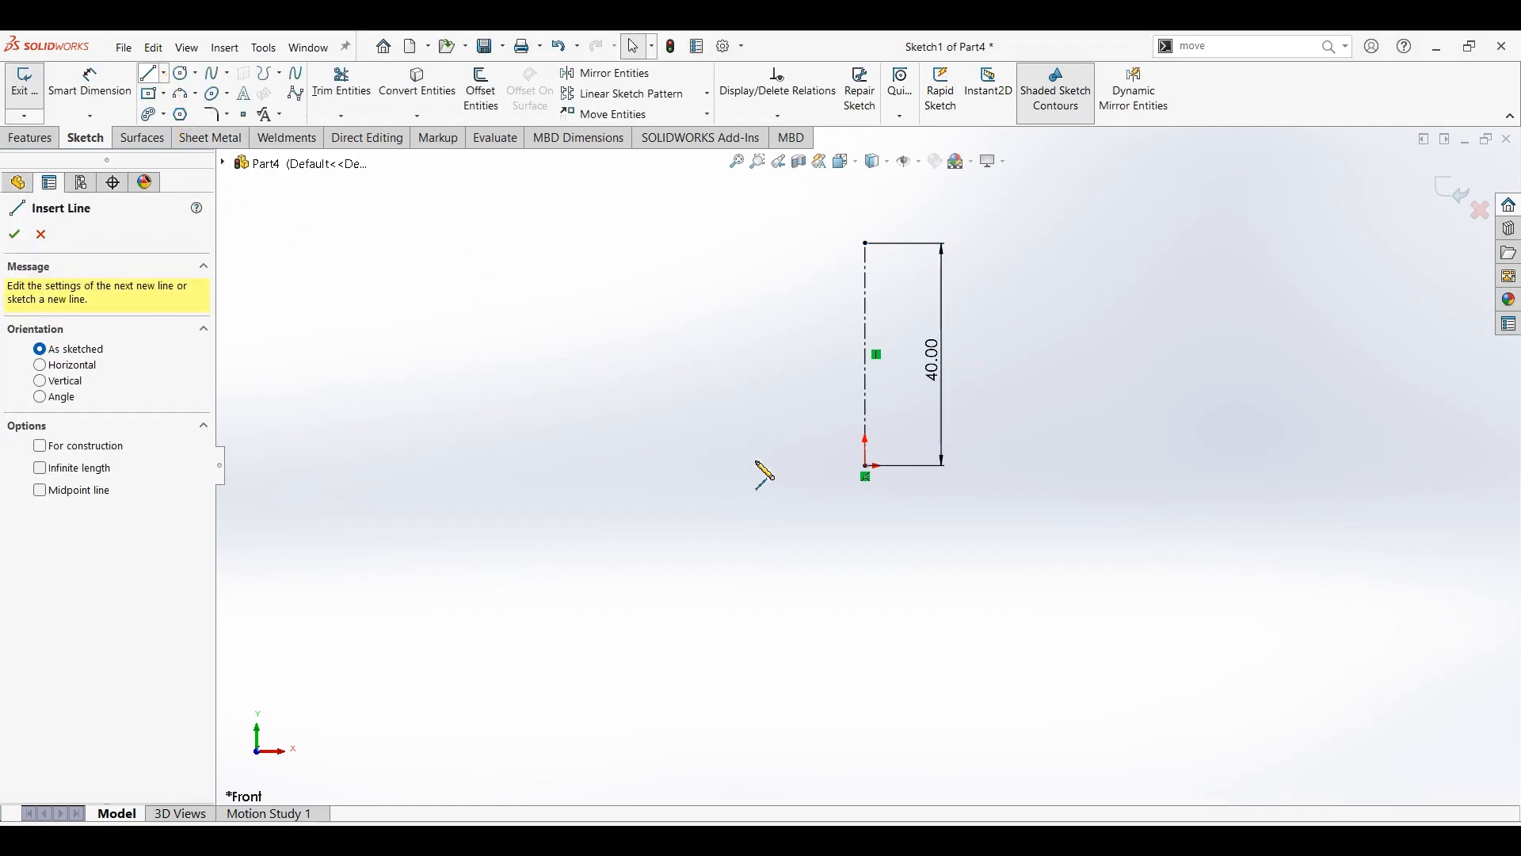
click(773, 466)
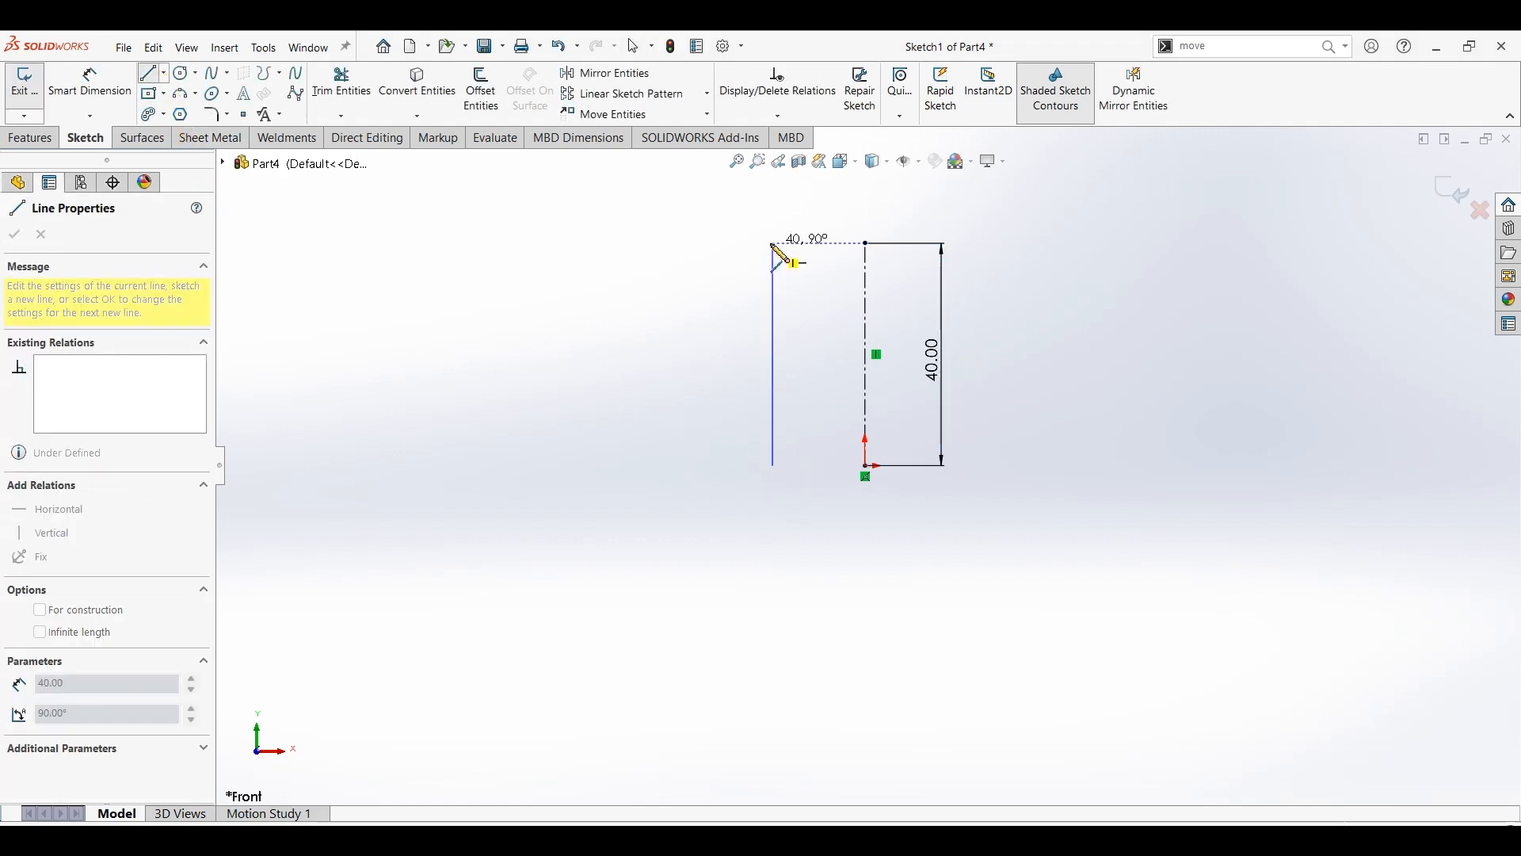
click(773, 243)
click(701, 243)
click(700, 380)
click(637, 379)
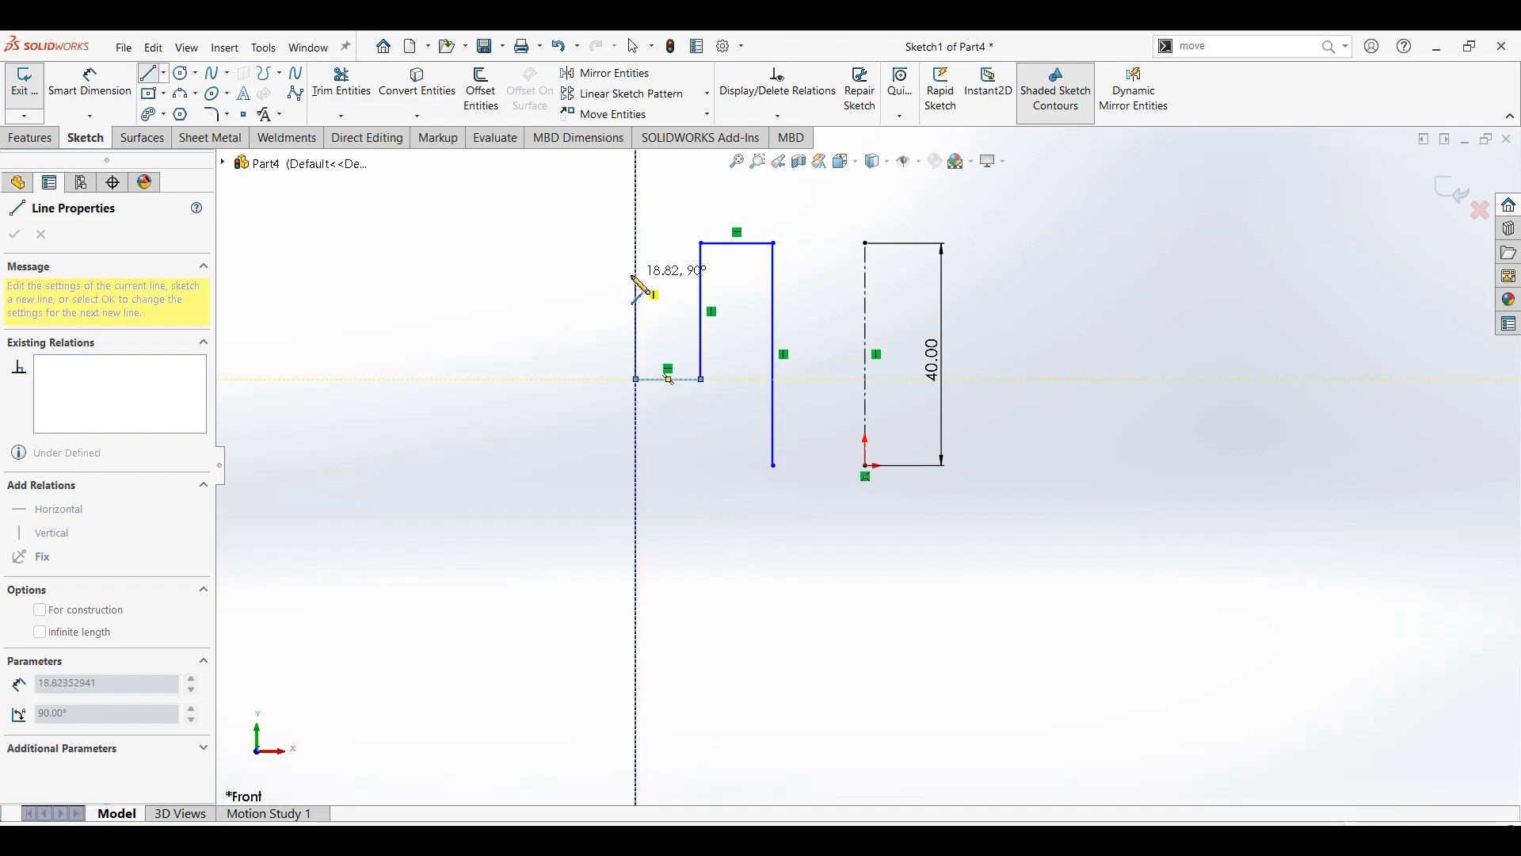
click(636, 275)
click(581, 275)
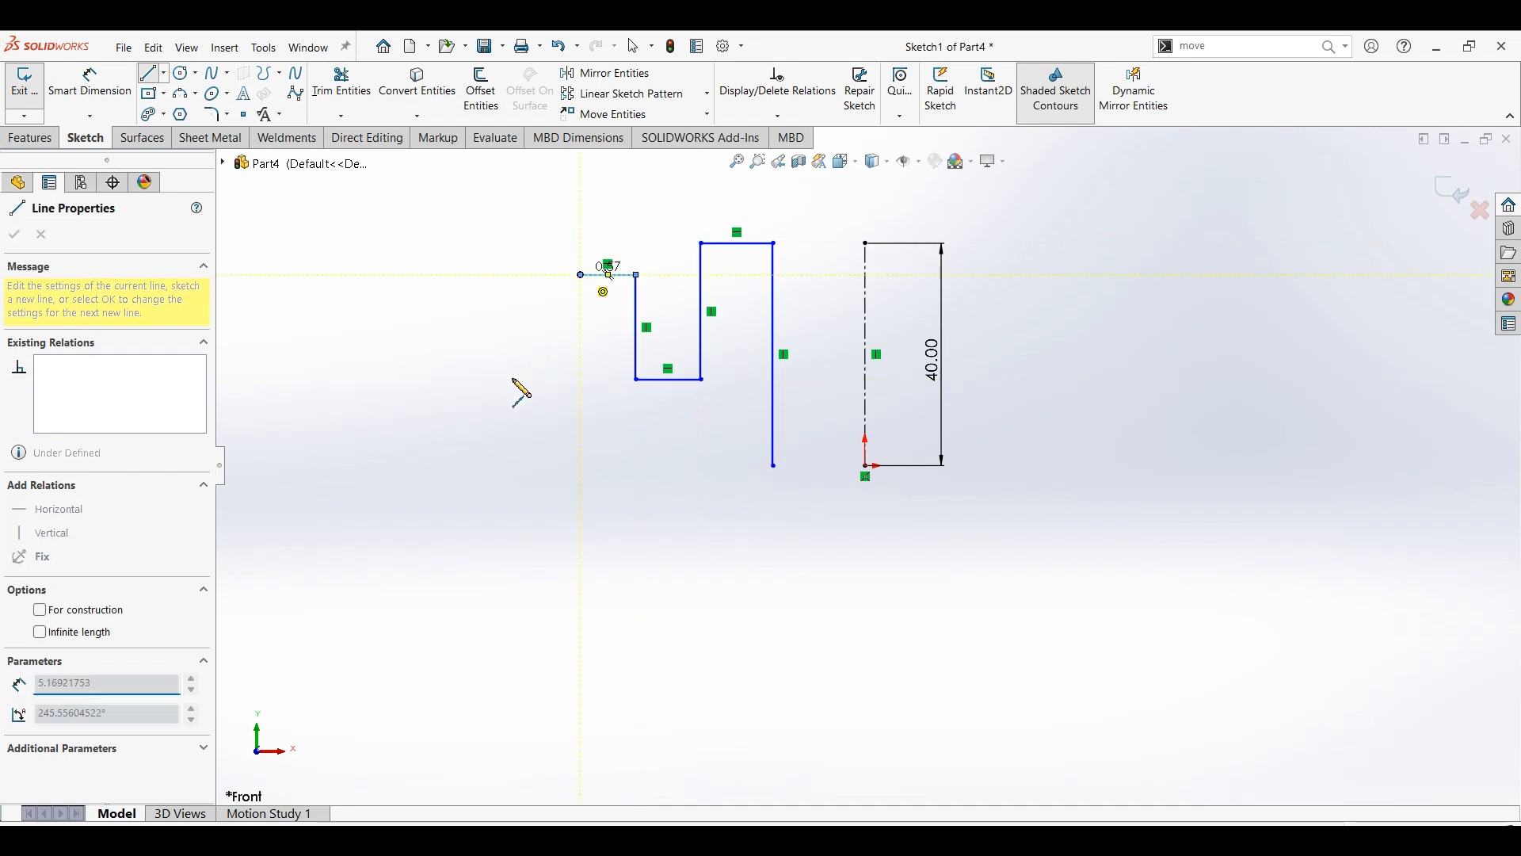
click(516, 423)
click(461, 424)
click(460, 466)
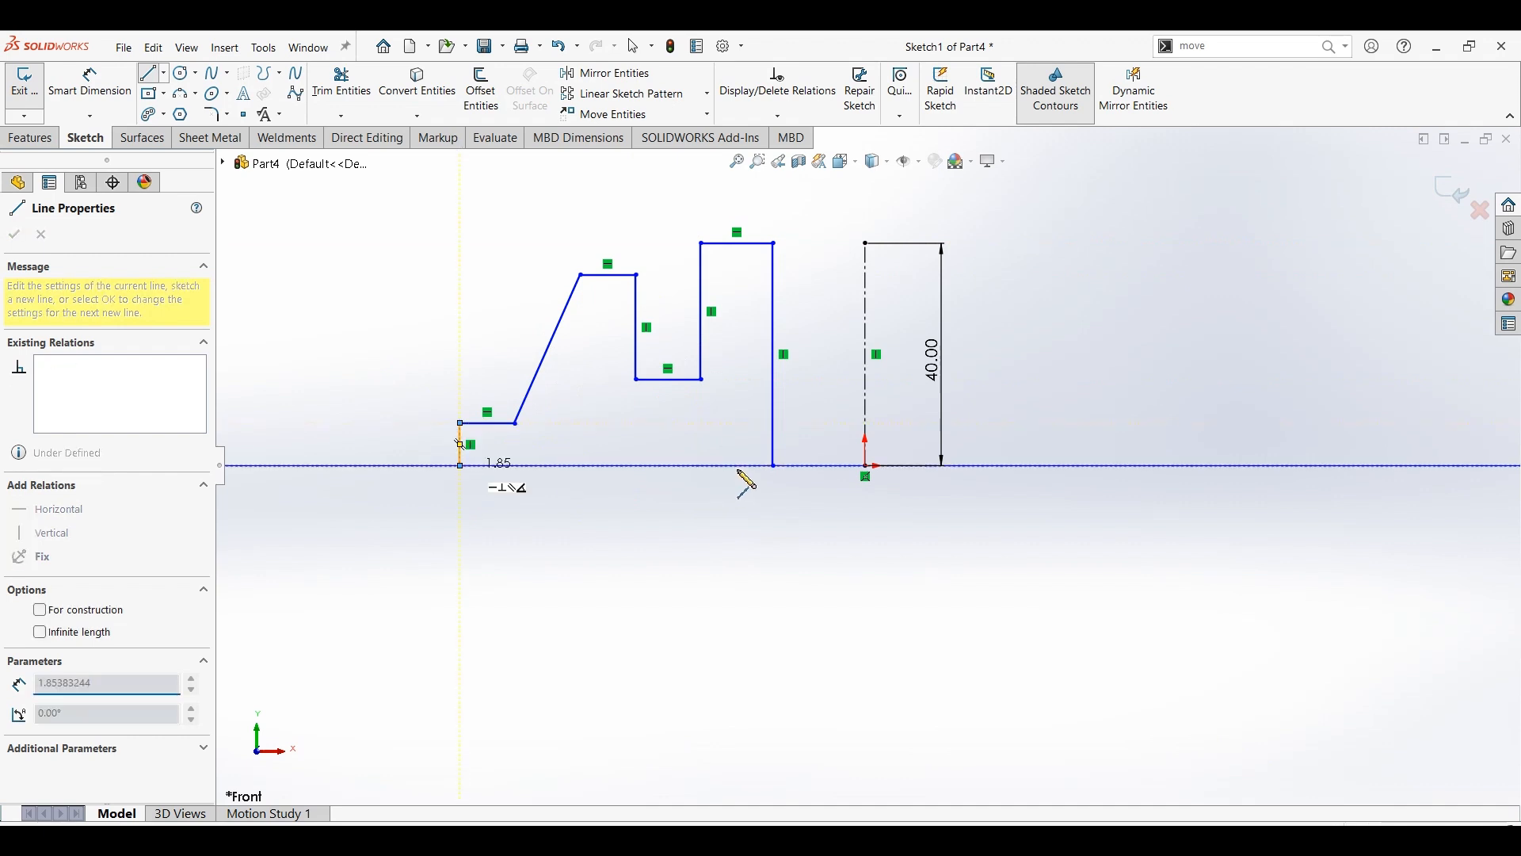
click(774, 465)
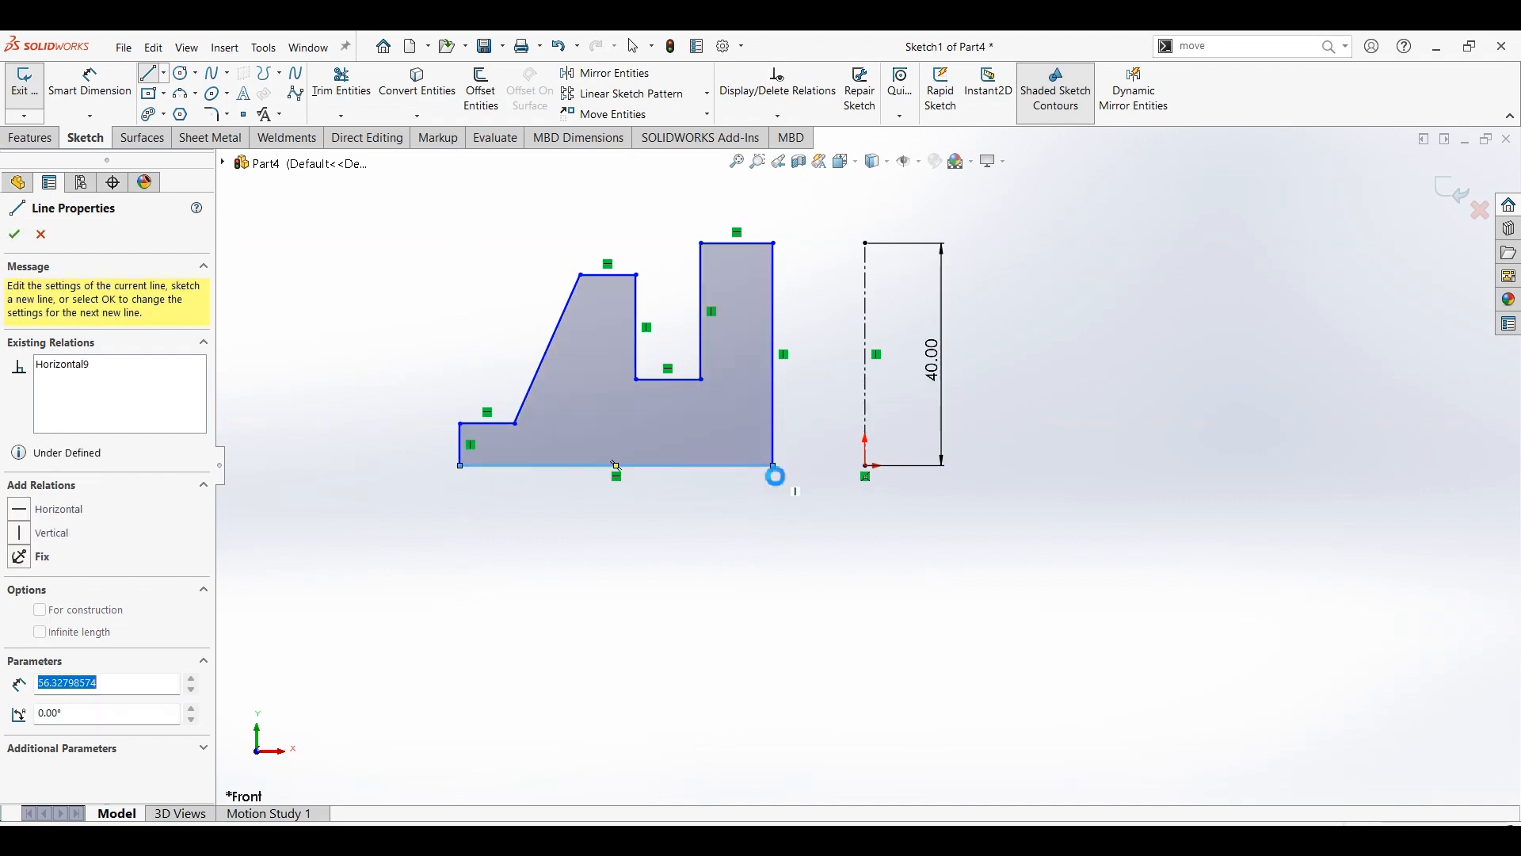
key(Escape)
Step: Add horizontal relations aligning the profile's inner bottom corner with the origin and its inner top corner with the centerline's upper end
click(775, 466)
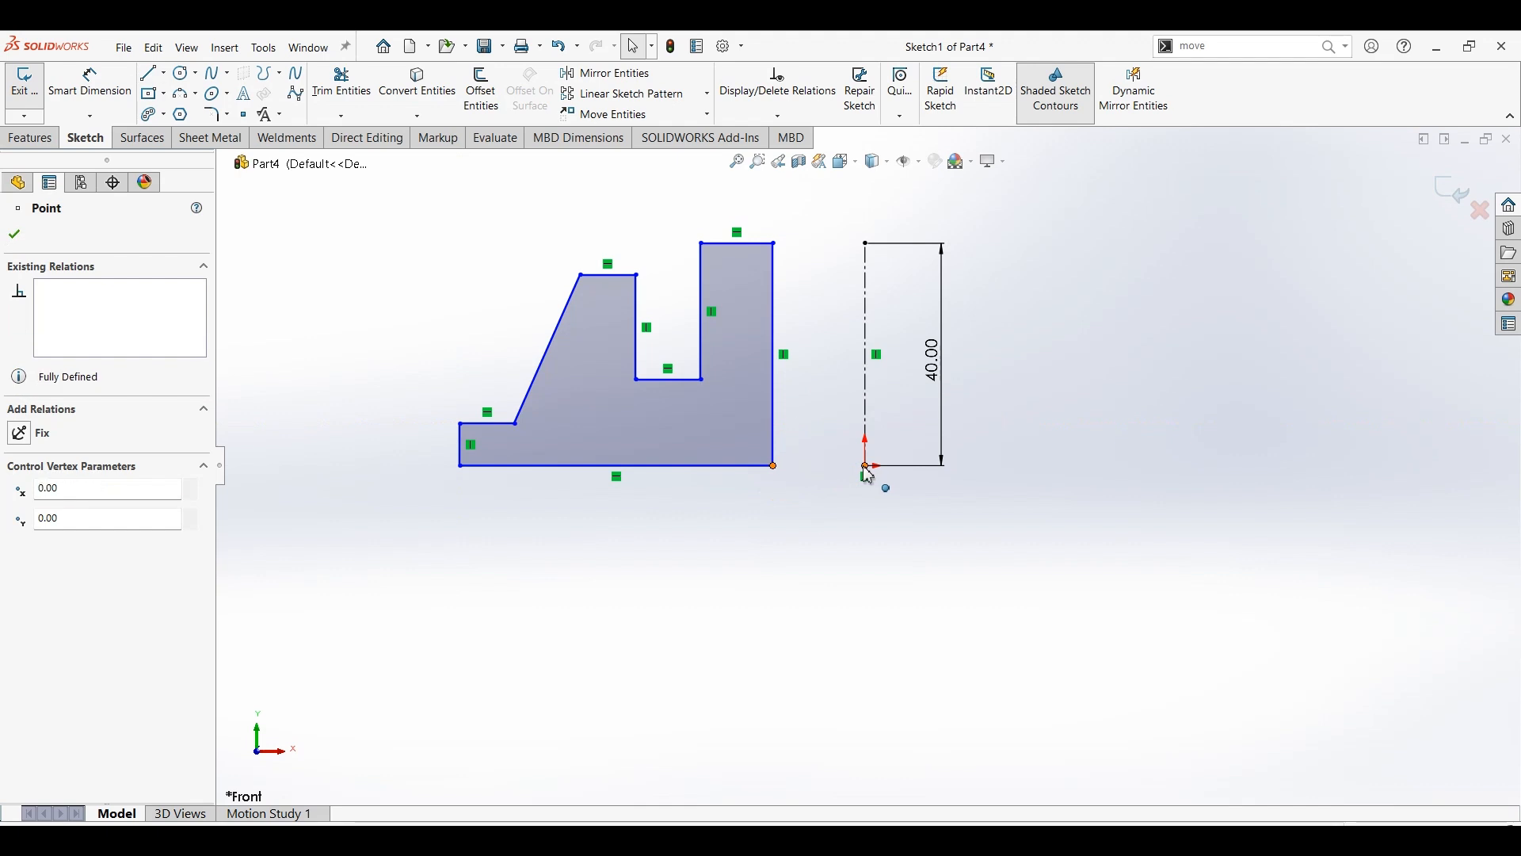
ctrl+click(865, 465)
click(916, 409)
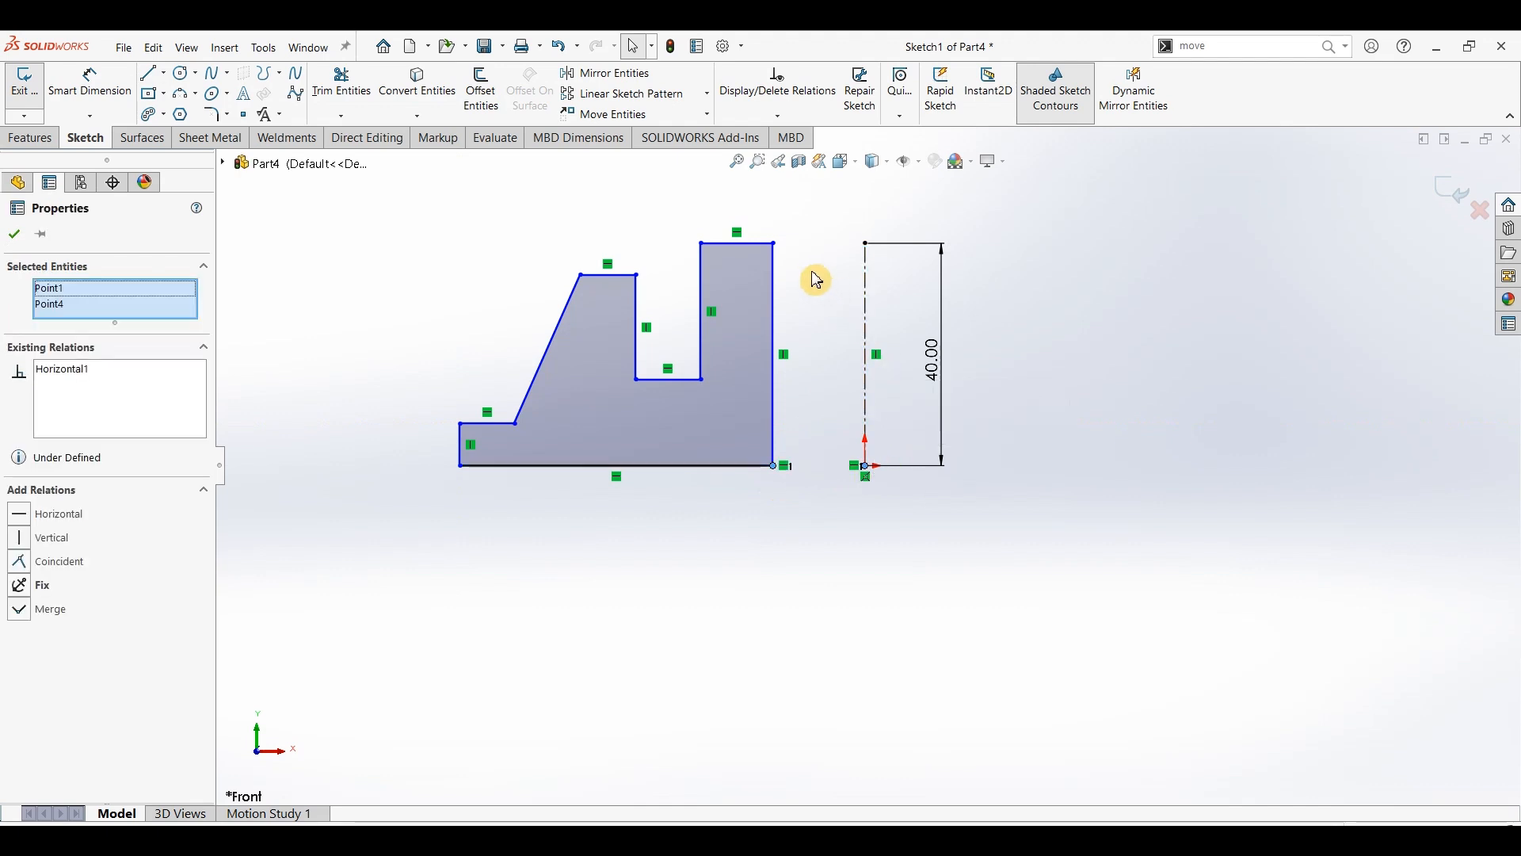
click(792, 261)
click(775, 244)
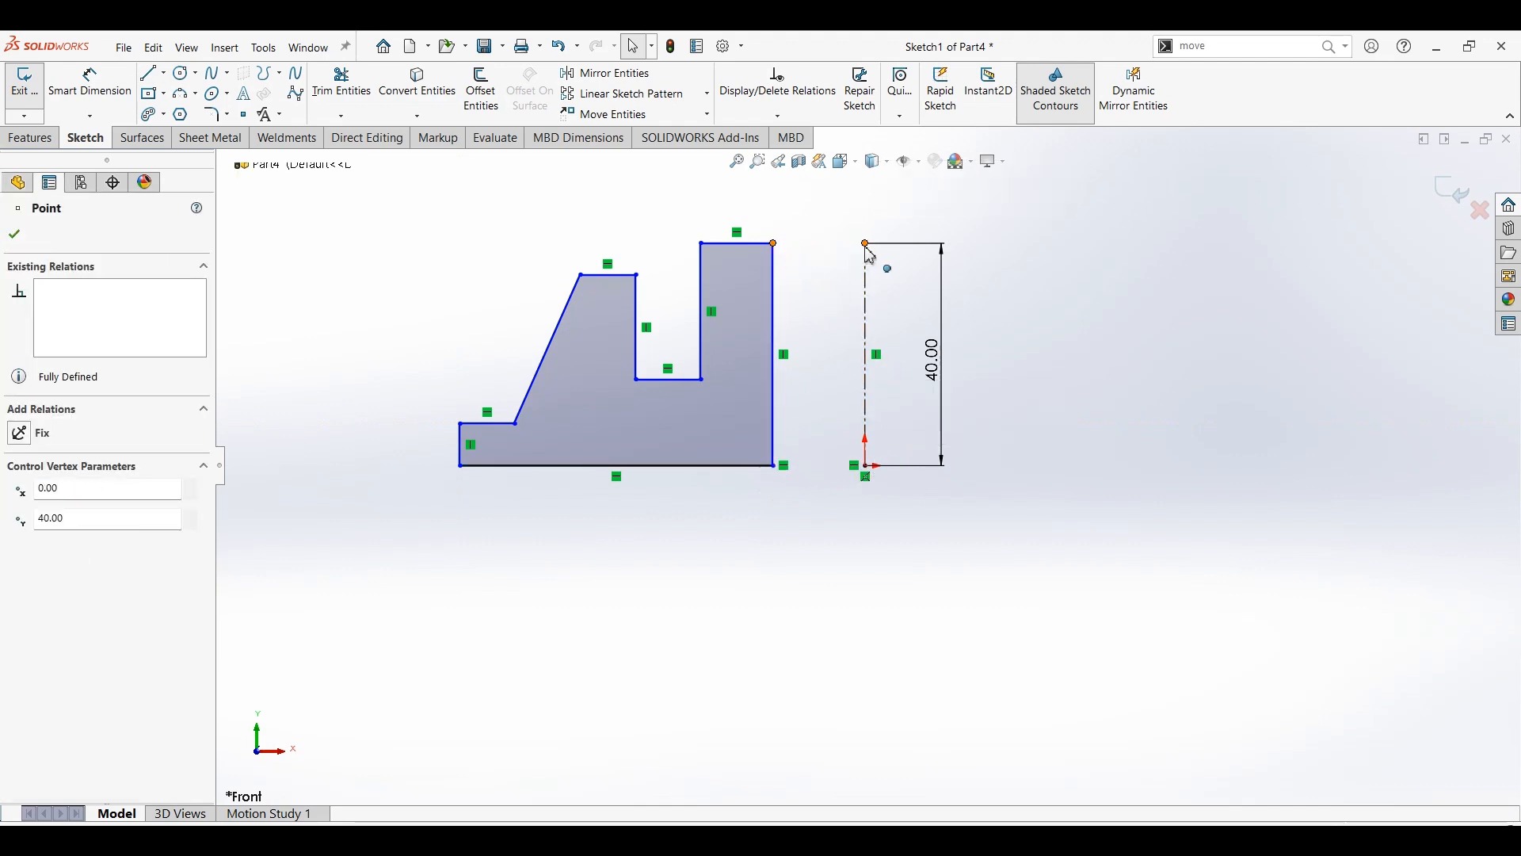
ctrl+click(866, 244)
click(877, 219)
Step: Dimension the profile's inner vertical edge 7.5 mm from the centerline
click(106, 88)
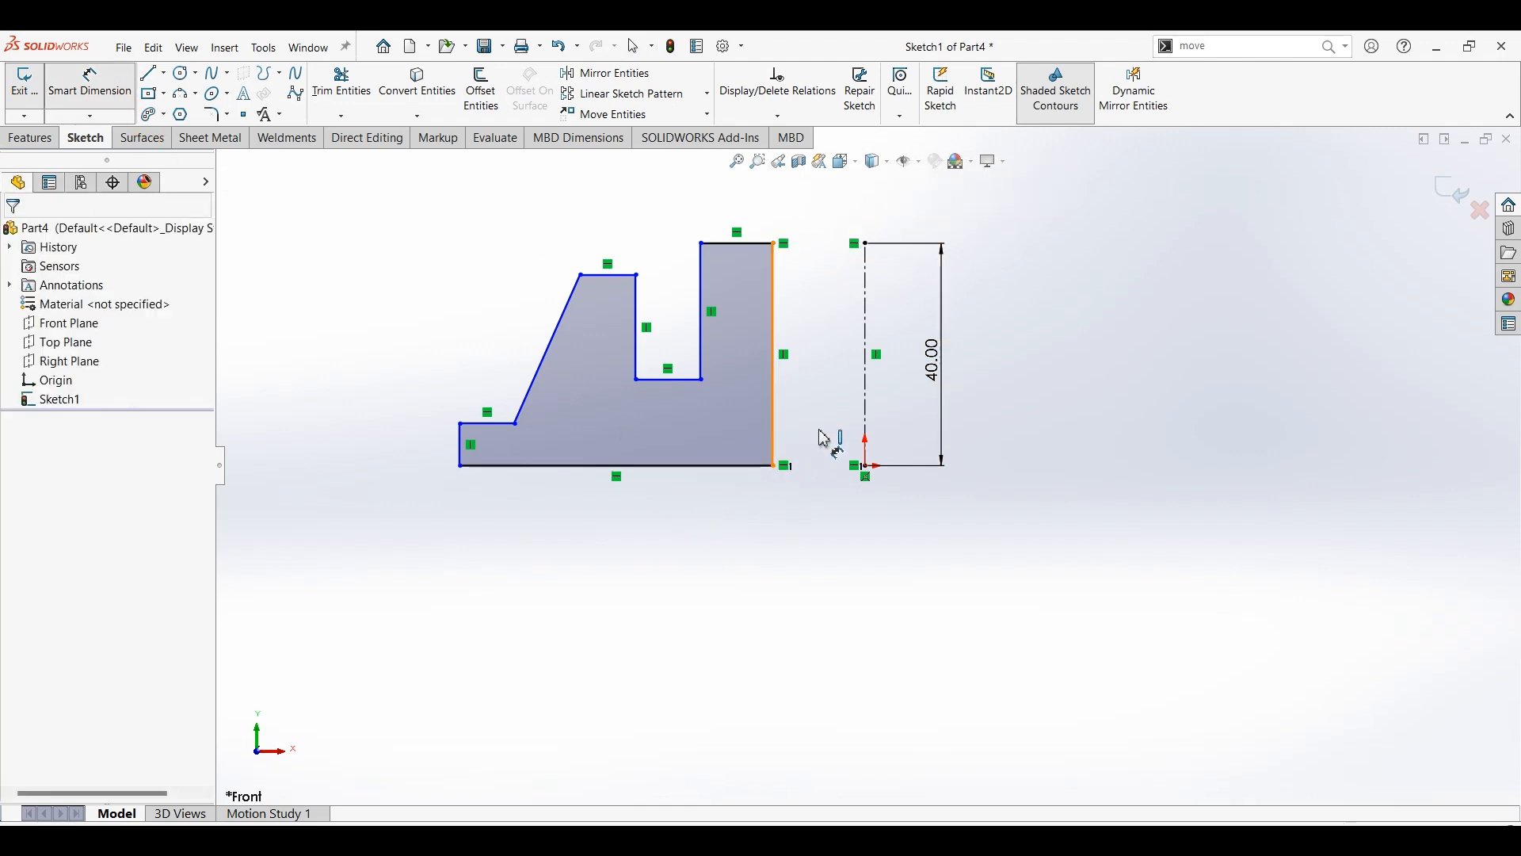
click(775, 428)
click(866, 444)
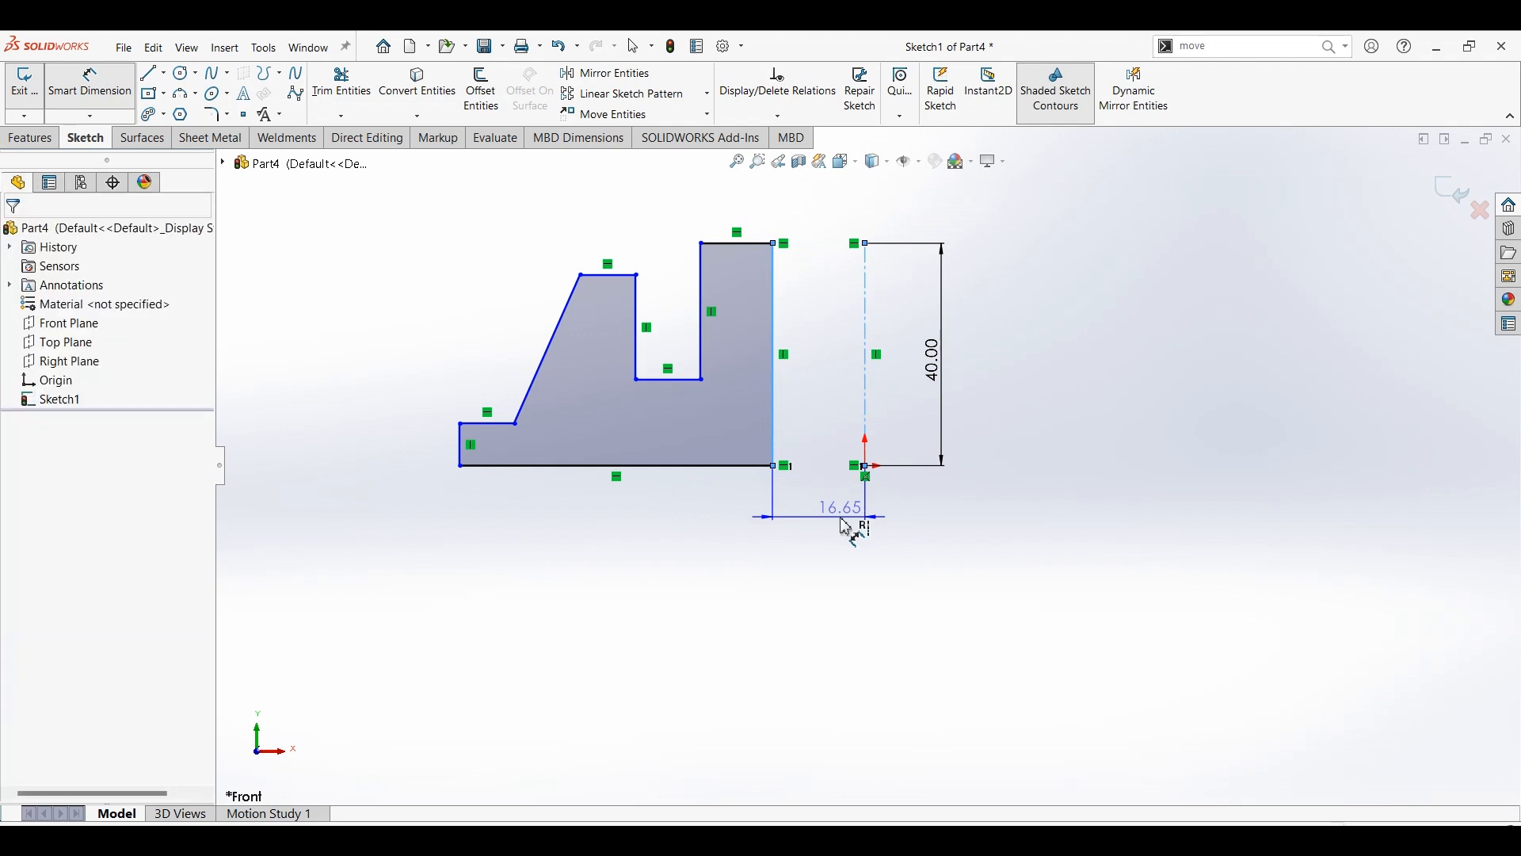
click(855, 519)
text(7.5)
key(Return)
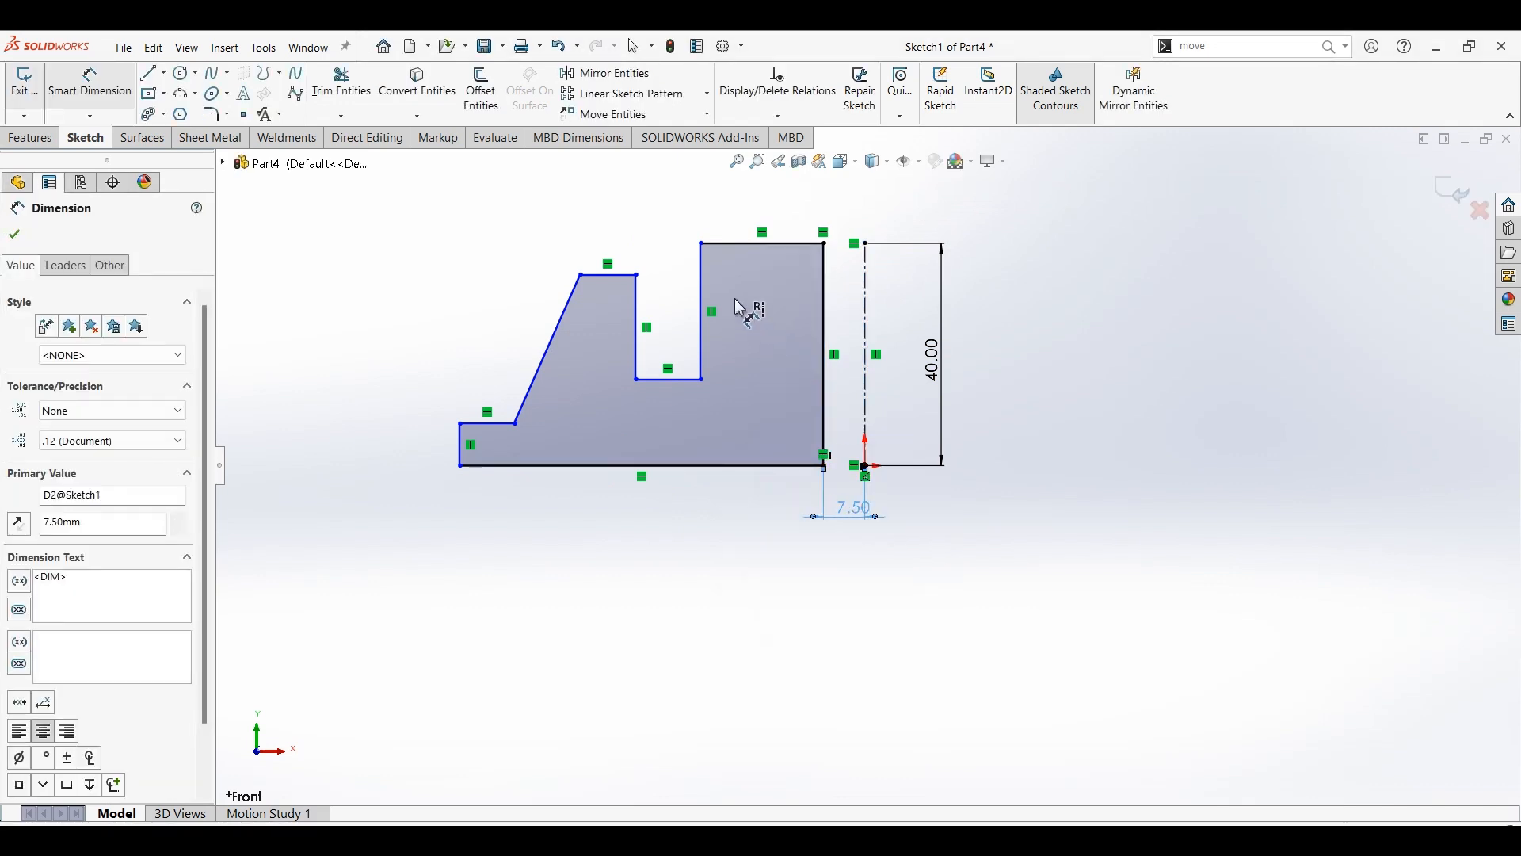
Step: Dimension the hub's outer vertical edge 14 mm from the centerline
click(707, 299)
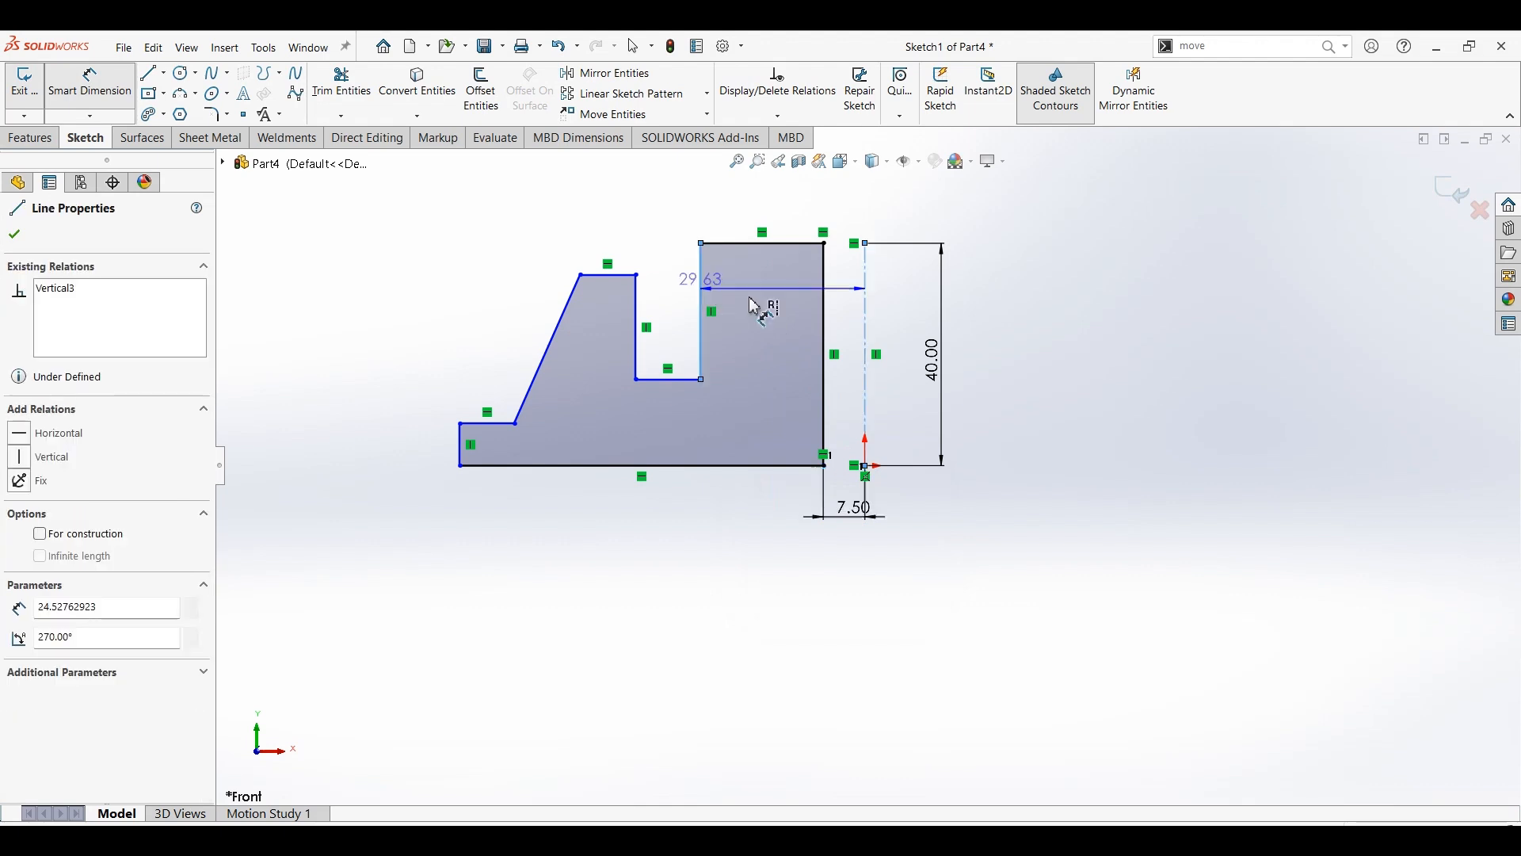
click(816, 569)
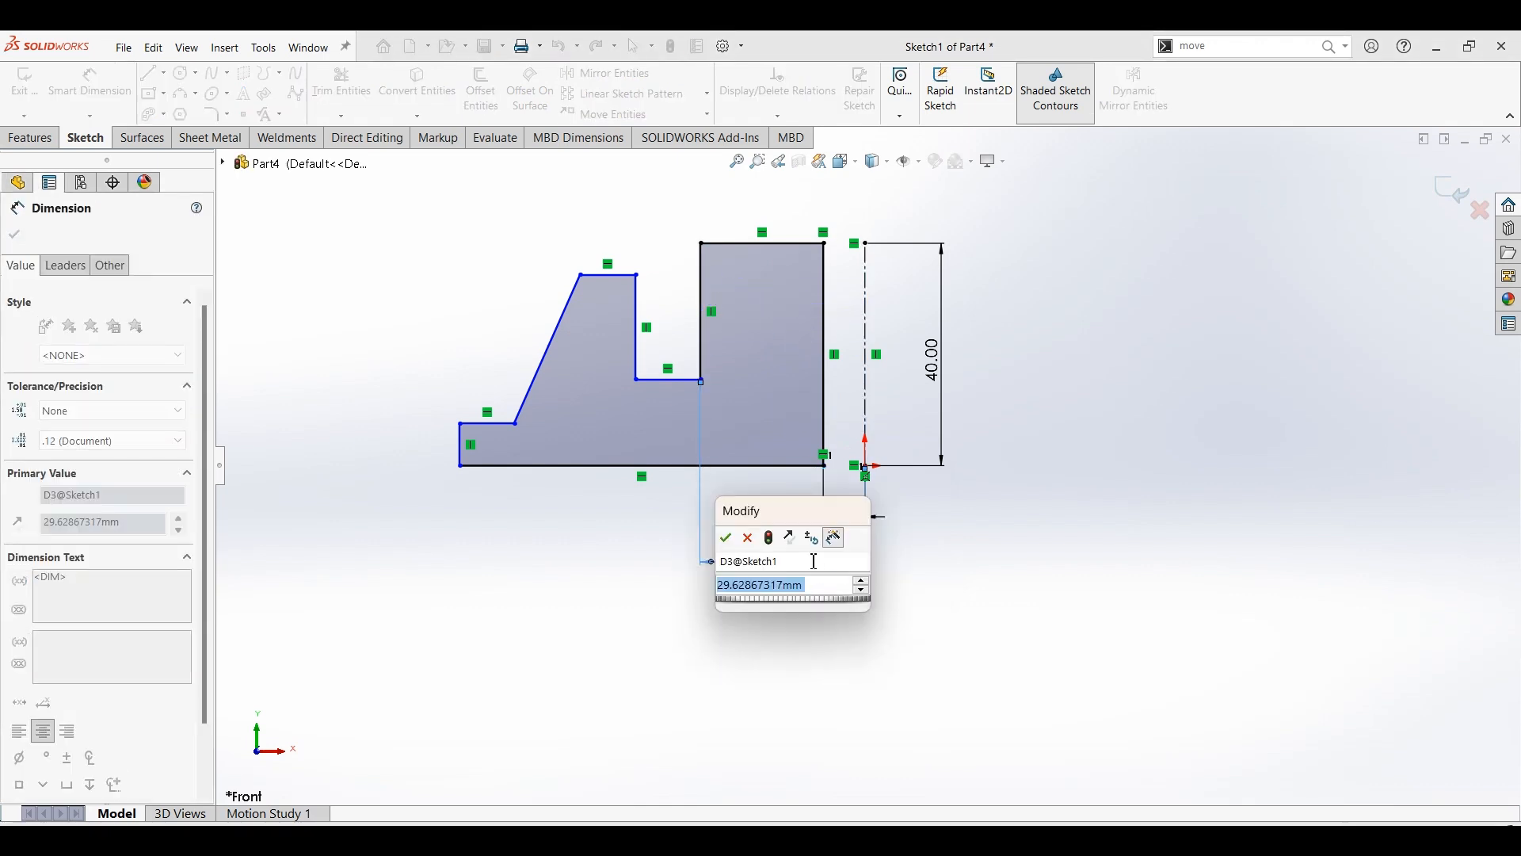
text(14)
key(Return)
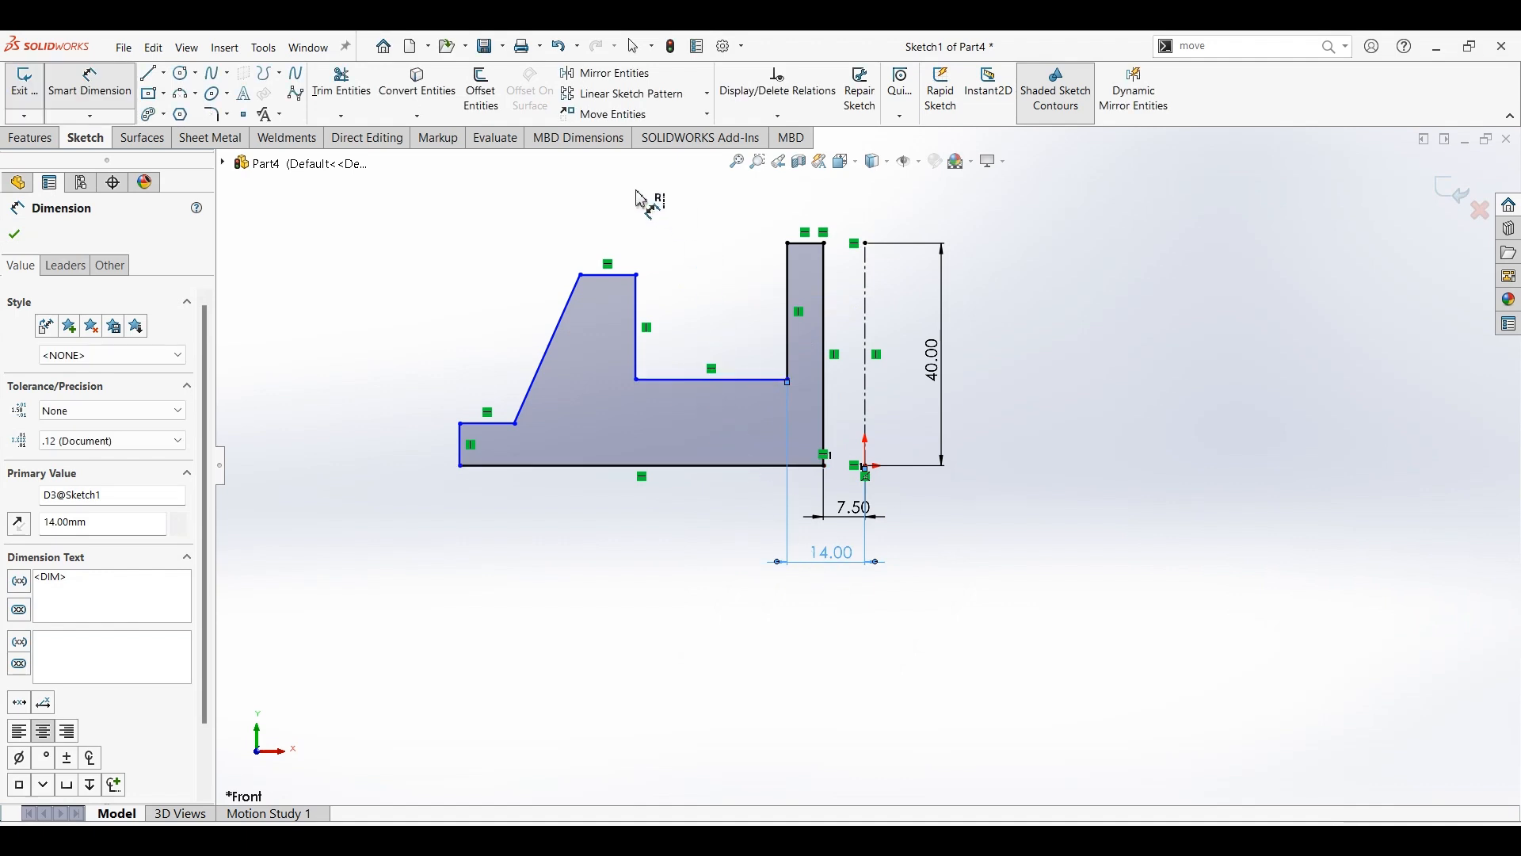
Step: Dimension the upper end of the sloped wall 27.5 mm from the centerline
click(580, 273)
click(864, 268)
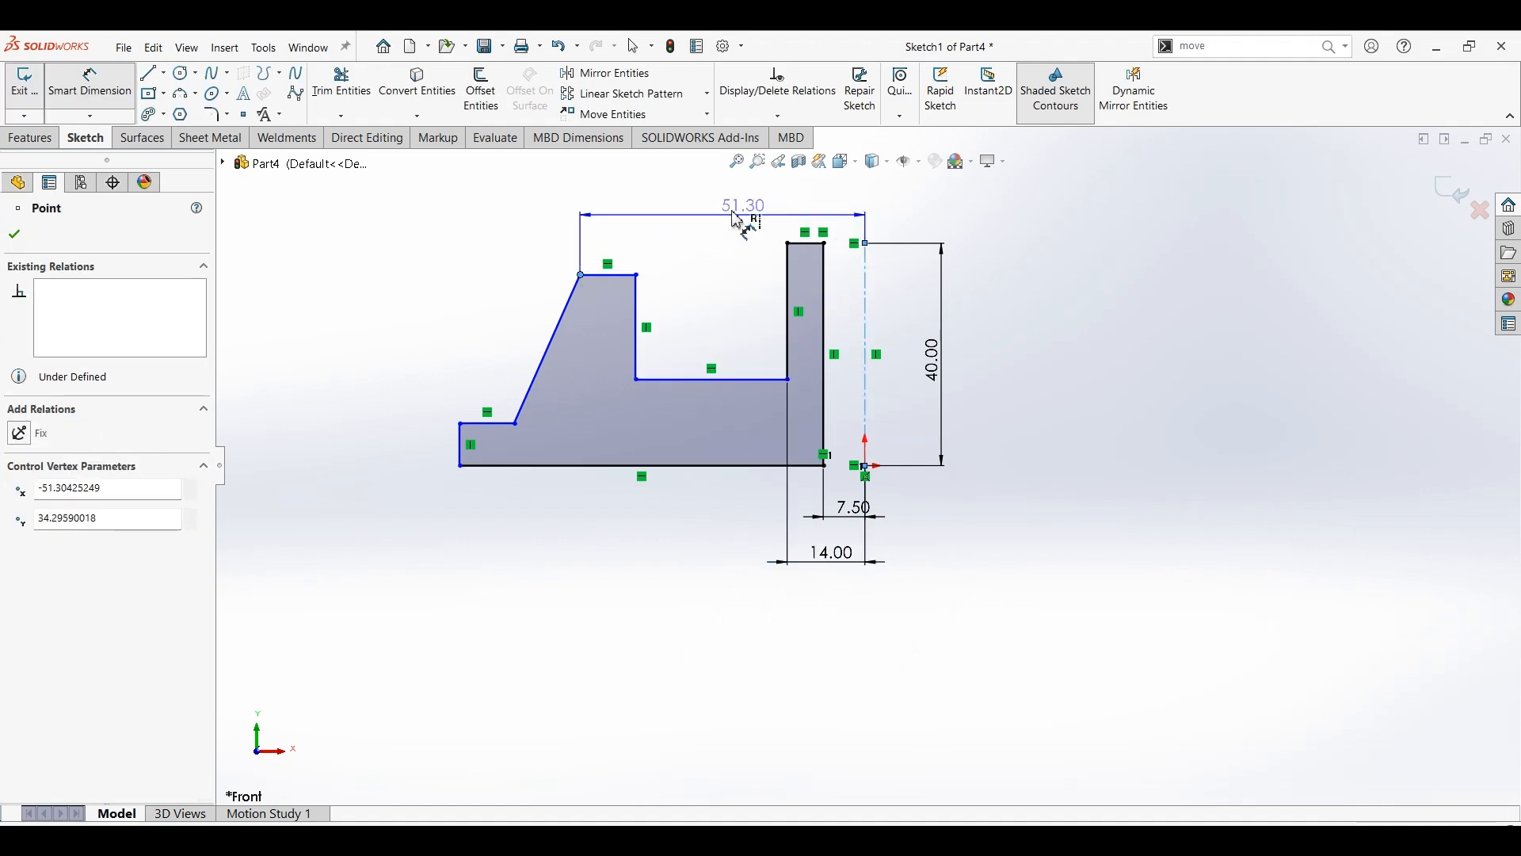
click(728, 208)
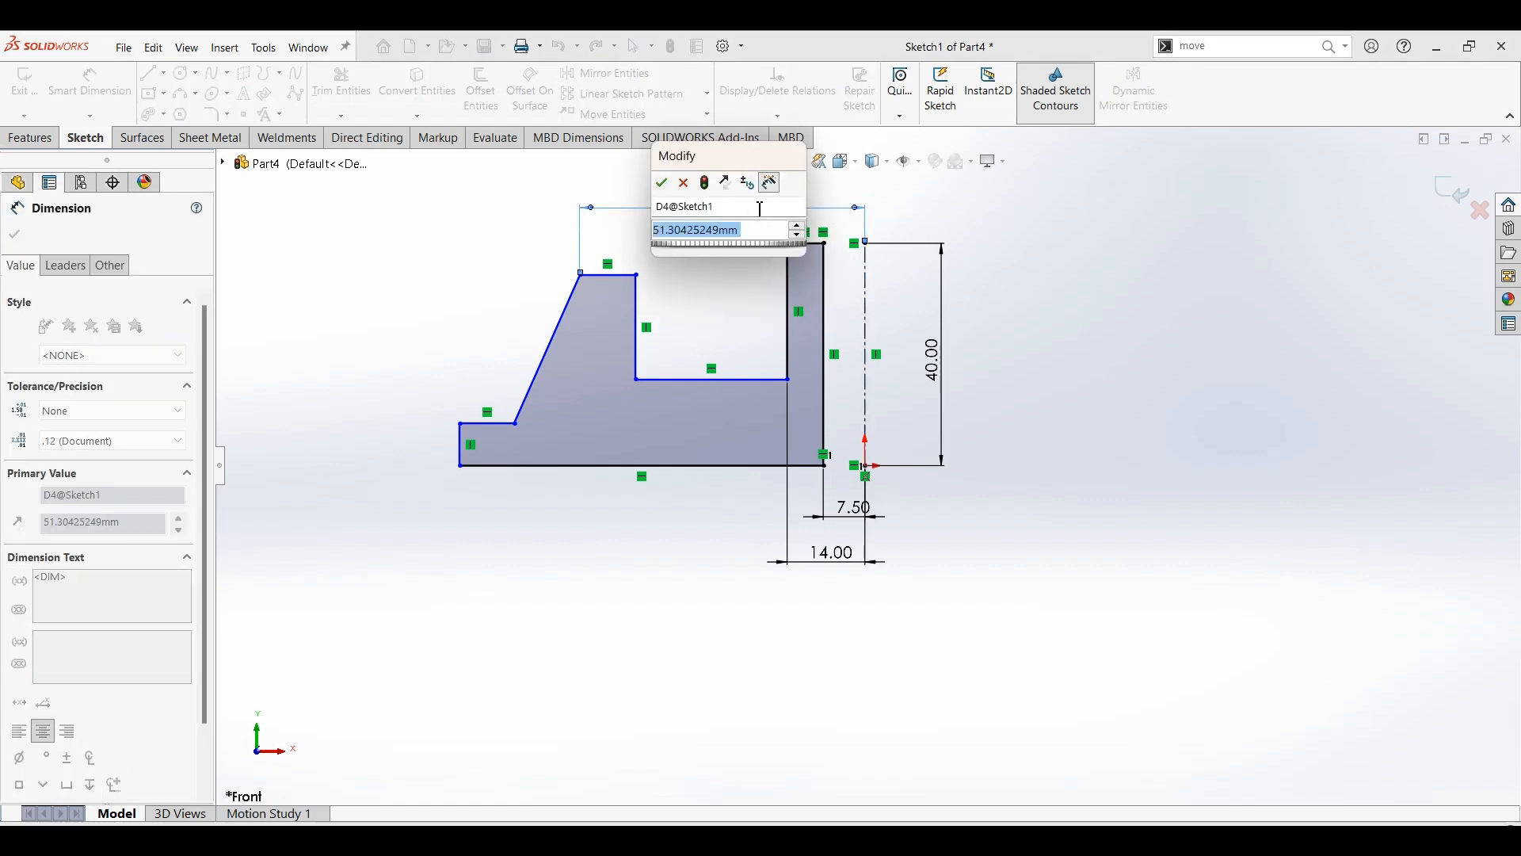
text(27.5)
key(Return)
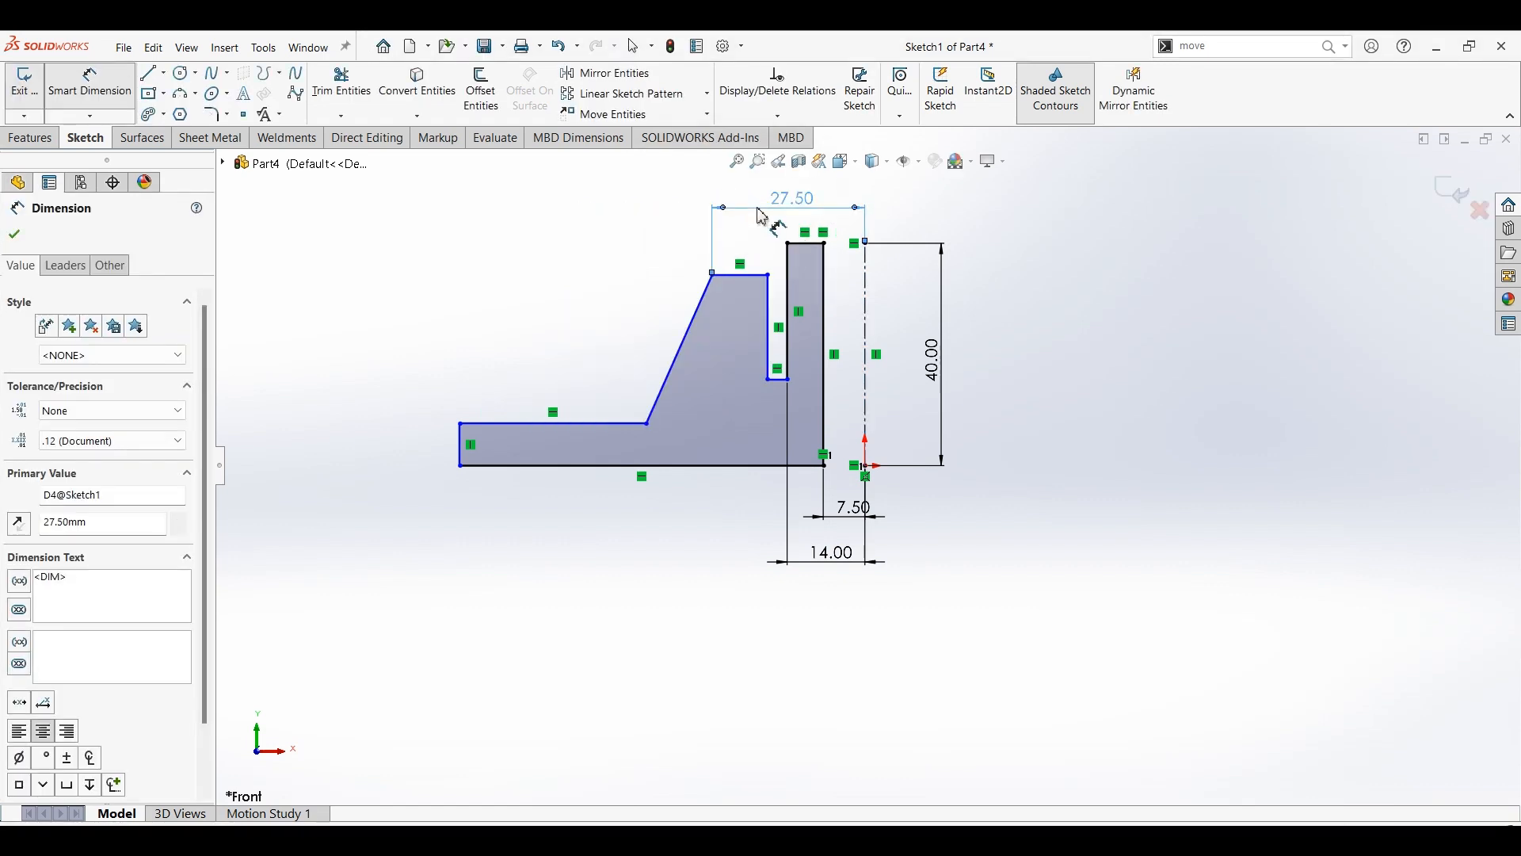
Step: Dimension the base's outermost vertical edge 61 mm from the centerline
click(462, 446)
click(436, 452)
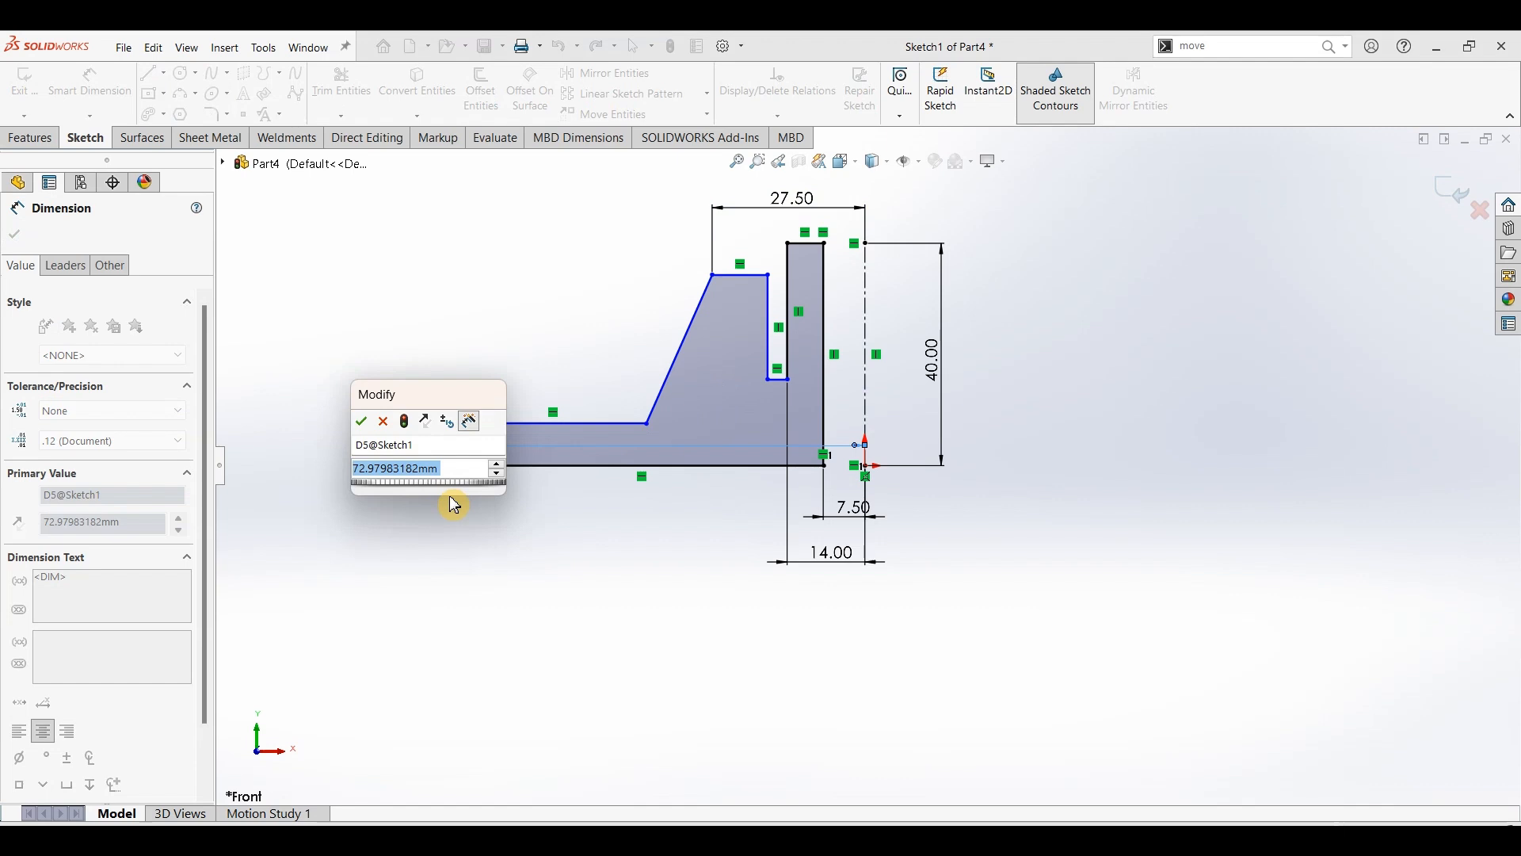
text(150/2)
key(Return)
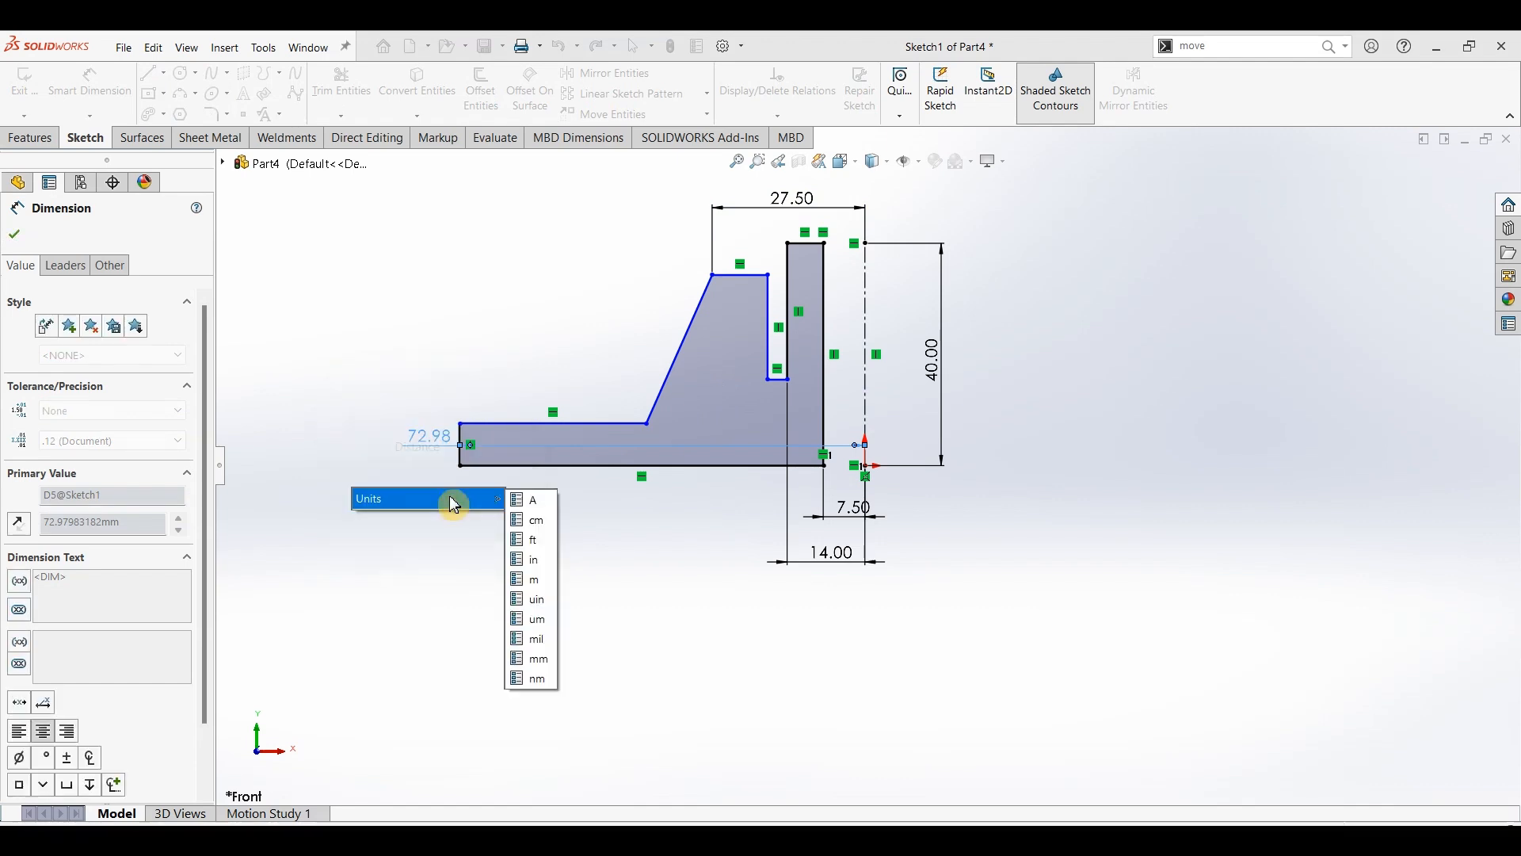
Step: Dimension the lower end of the sloped wall from the centerline as 71/2, giving 35.5 mm
click(648, 426)
click(736, 614)
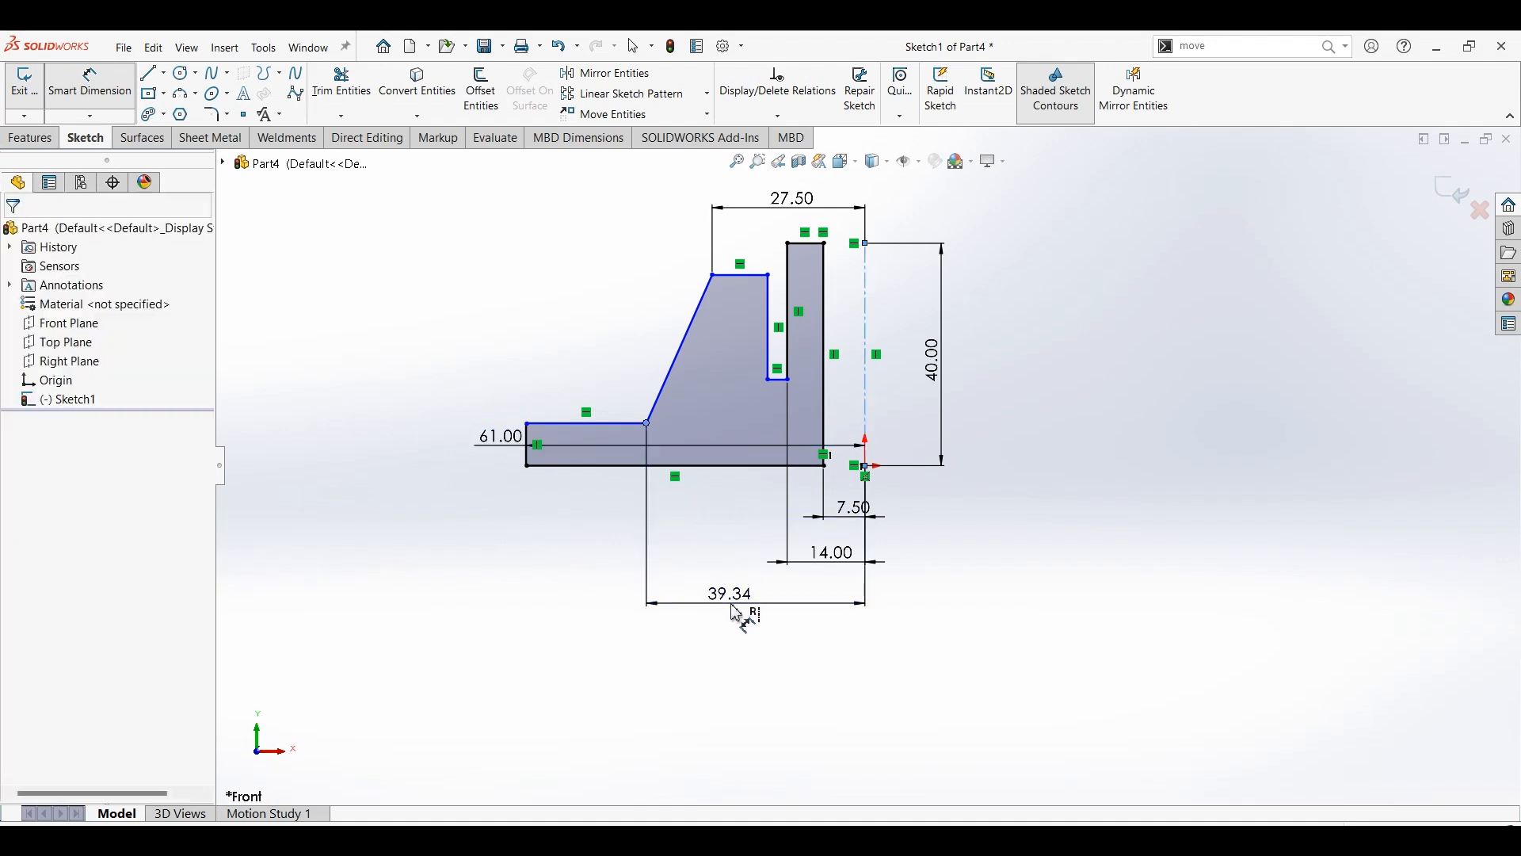
text(71.)
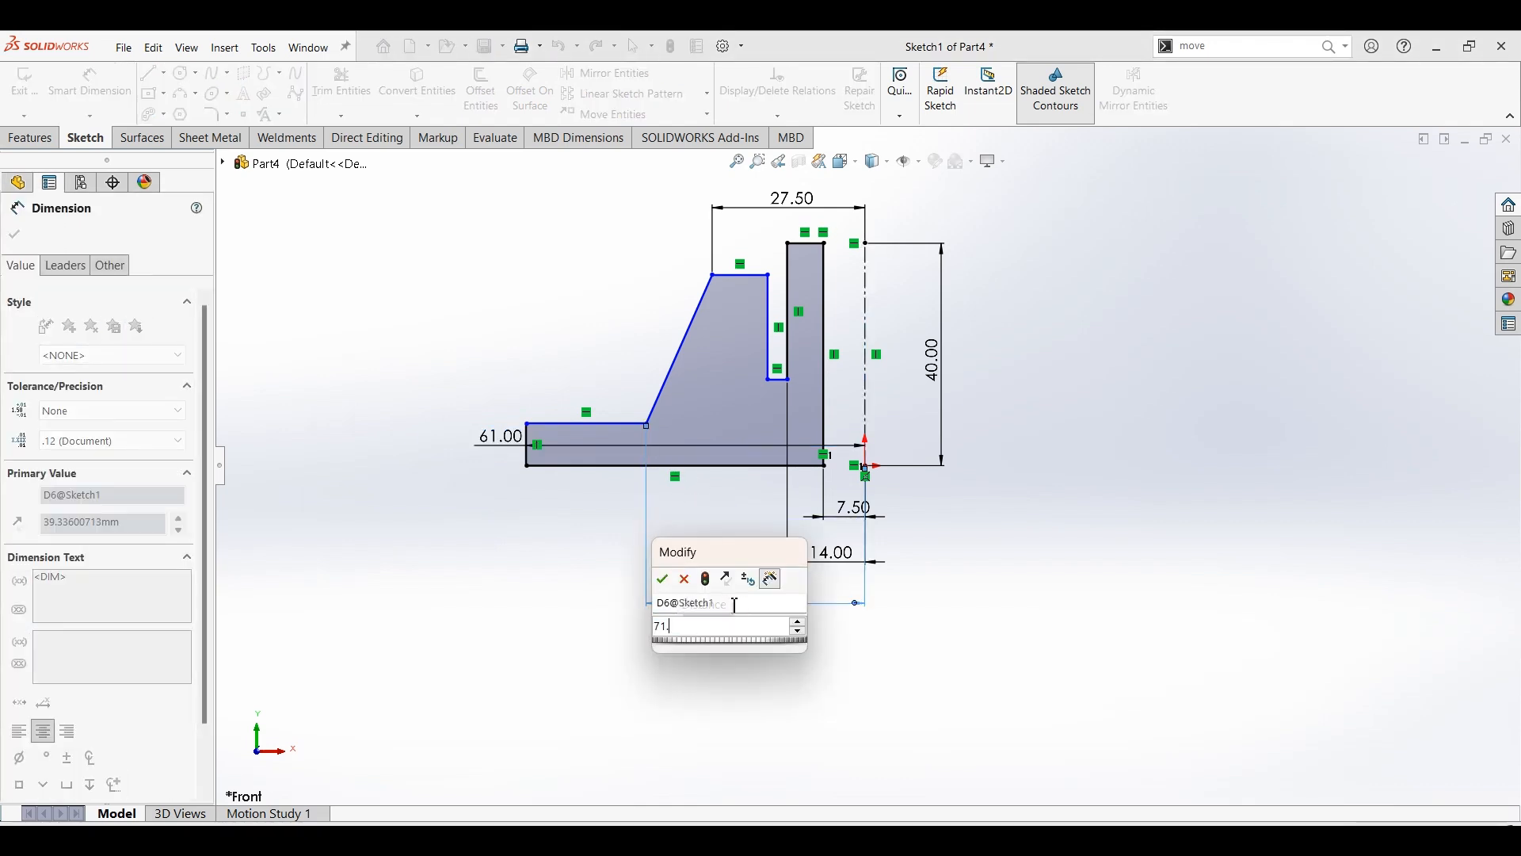
key(BackSpace)
text(/2)
key(Return)
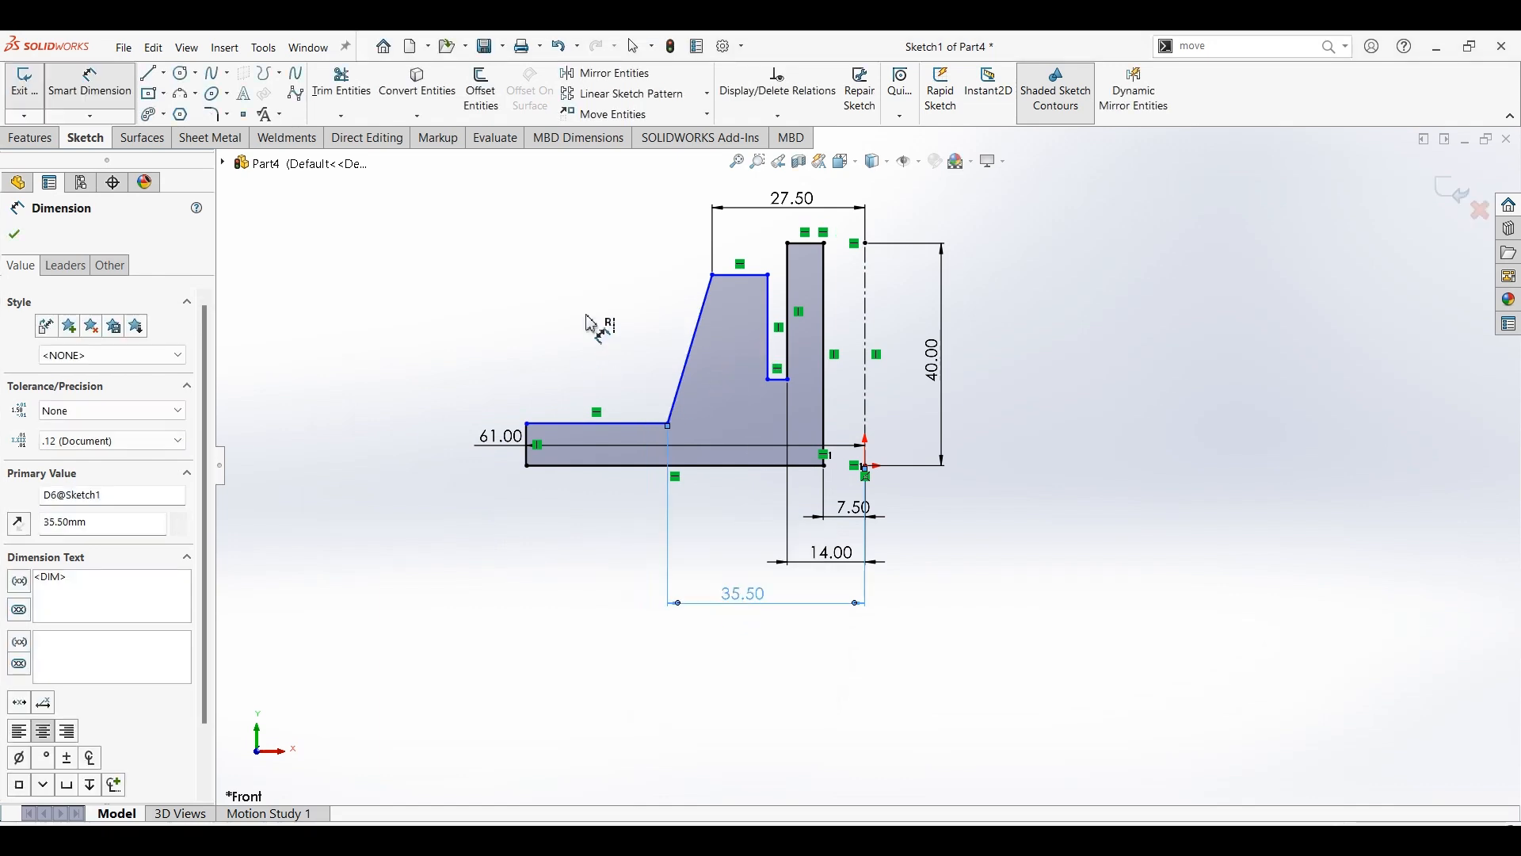
Step: Dimension the height from the profile's base line to the sloped wall's top edge as 30 mm
click(750, 284)
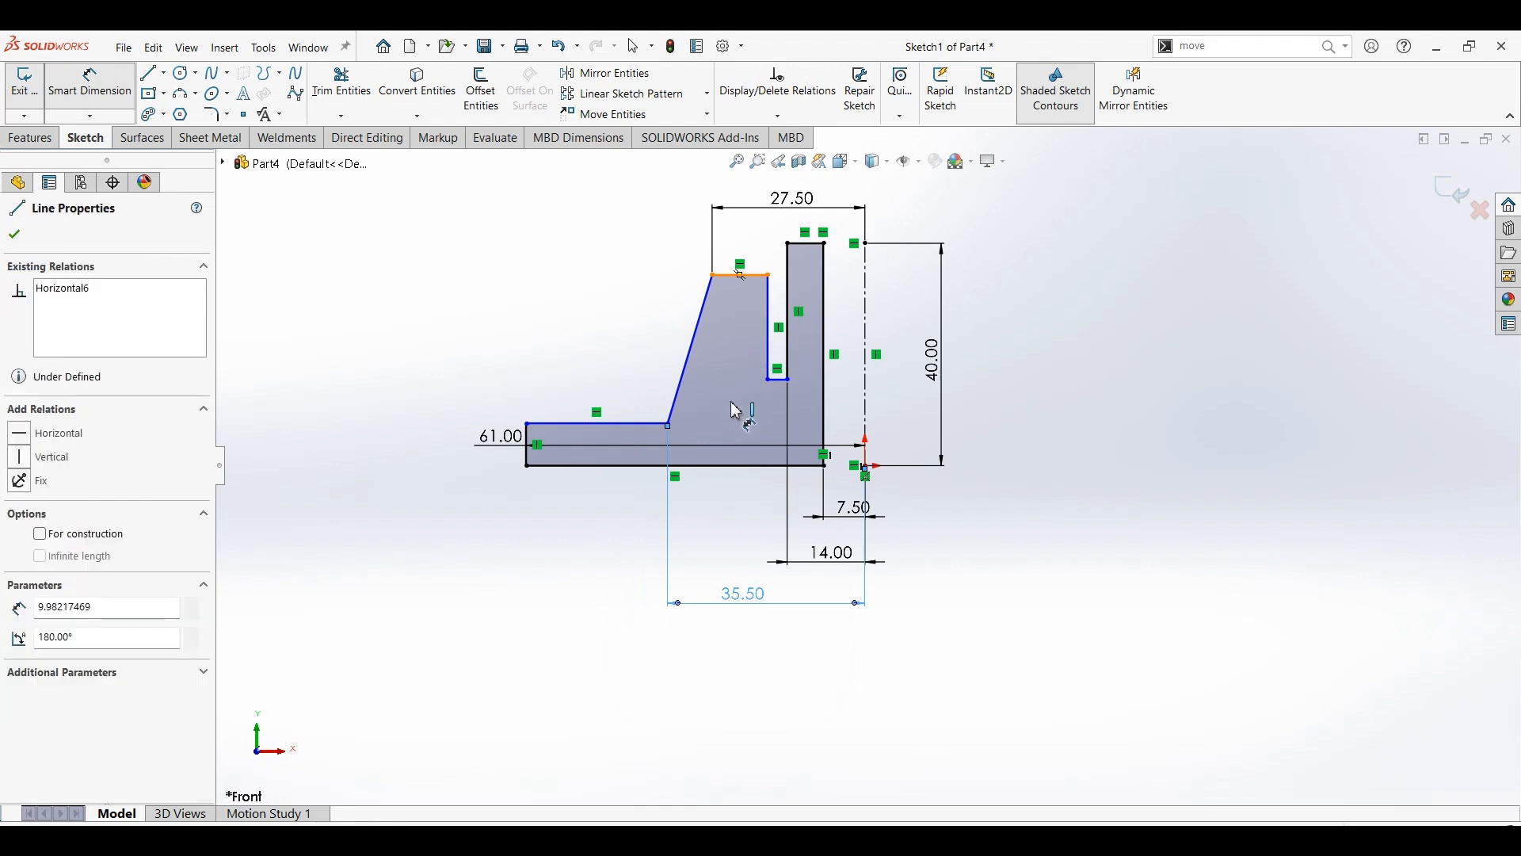
click(725, 469)
click(438, 411)
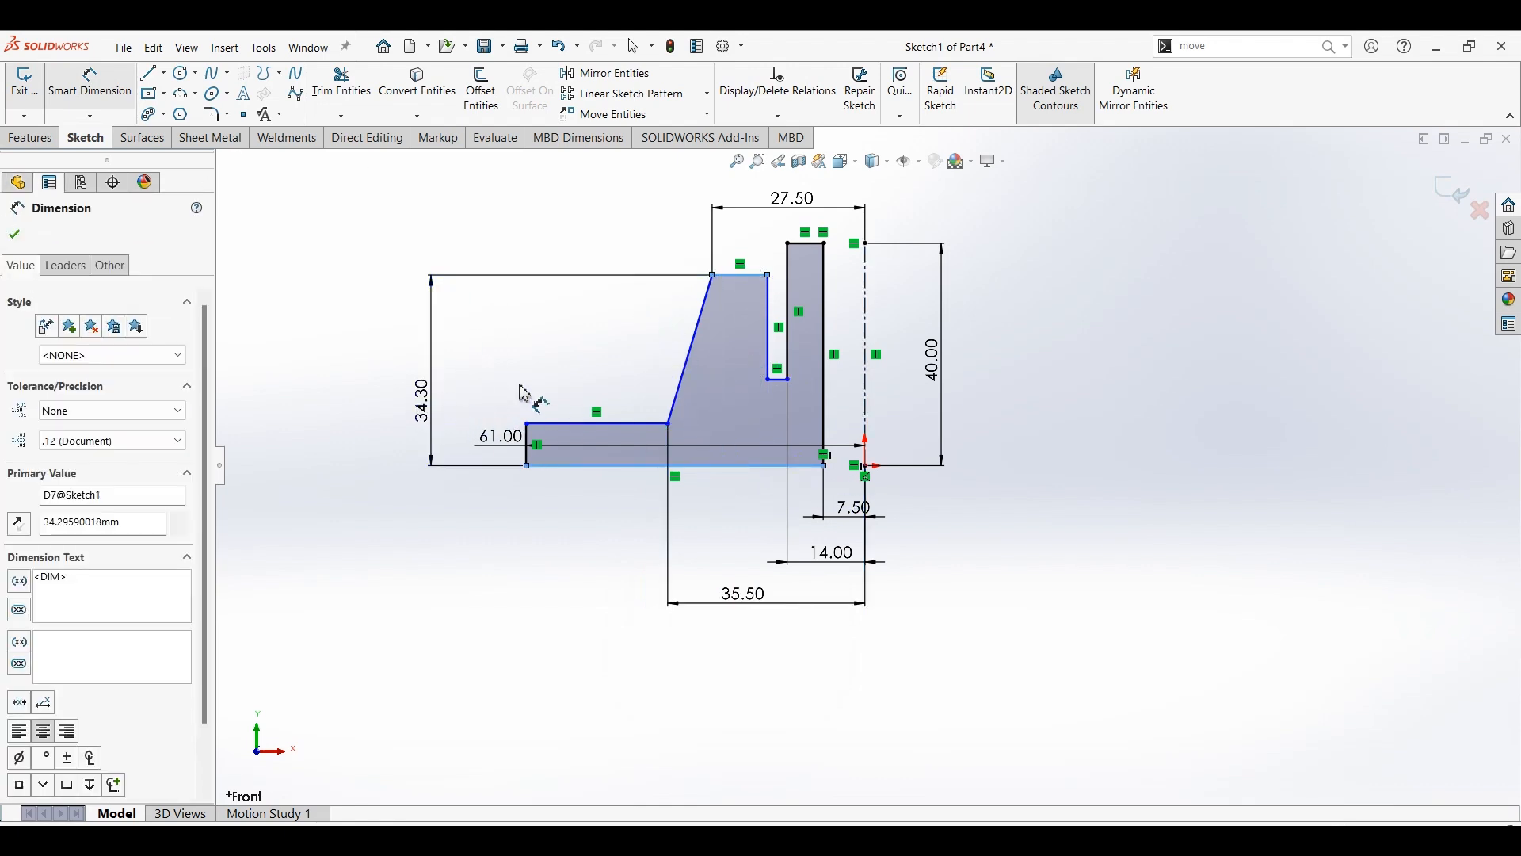
click(527, 394)
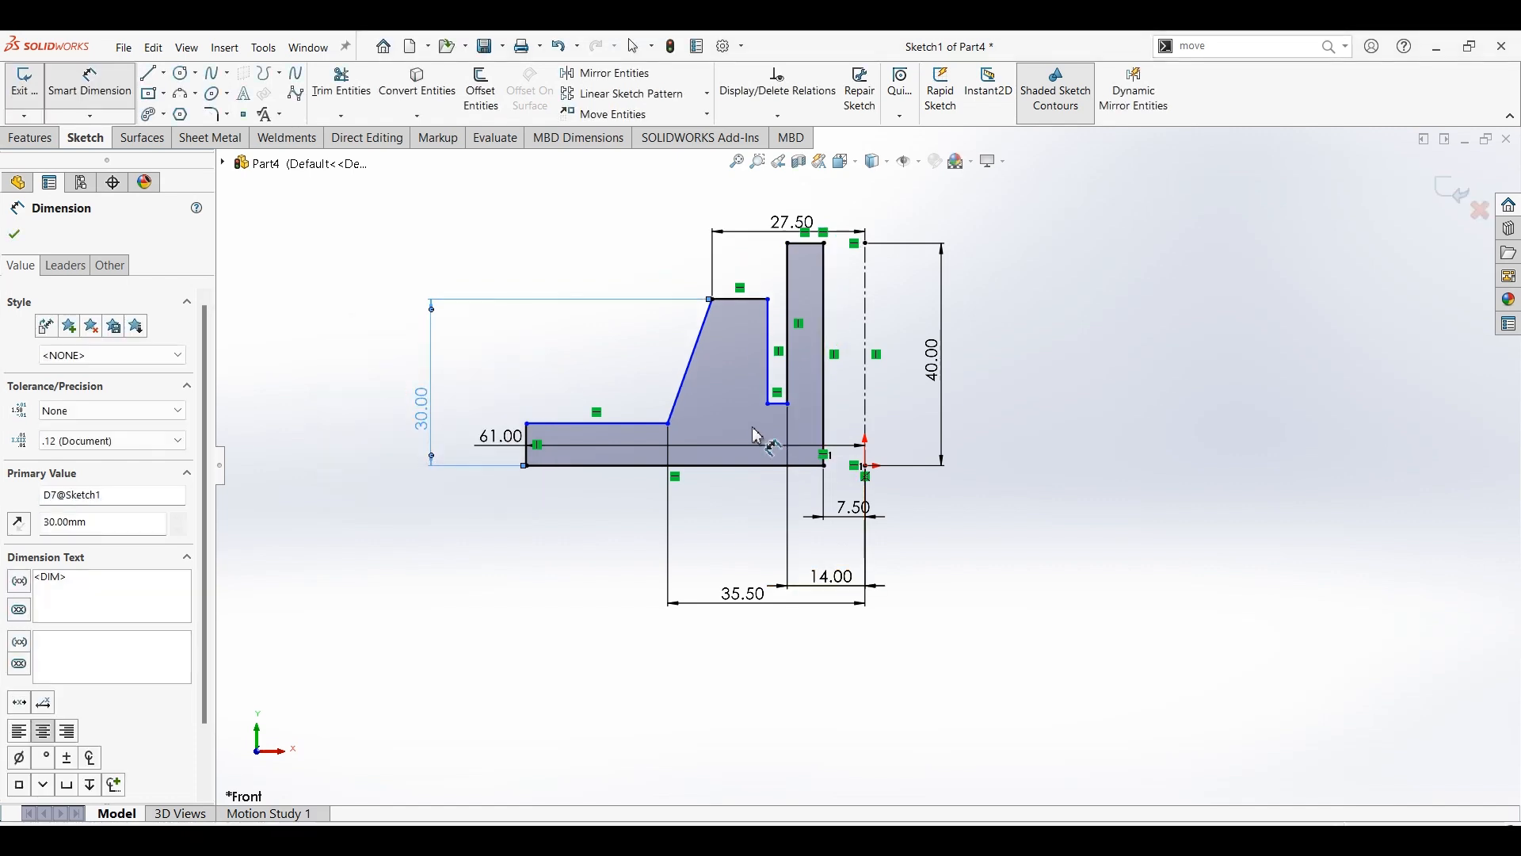
Step: Dimension the groove's outer wall from the centerline as 45/2, giving 22.5 mm
click(771, 411)
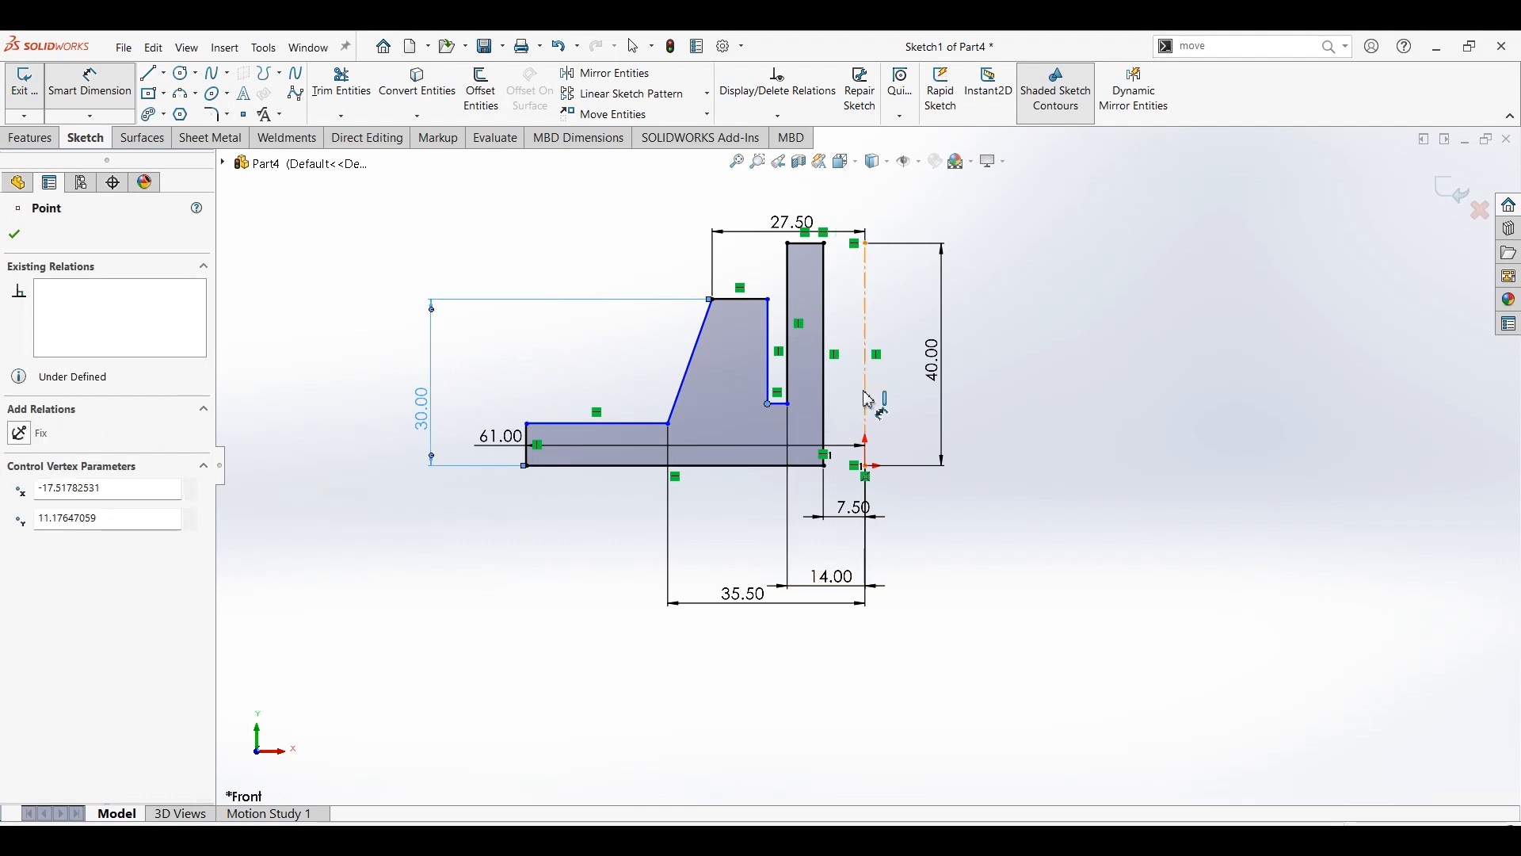
click(865, 551)
click(832, 661)
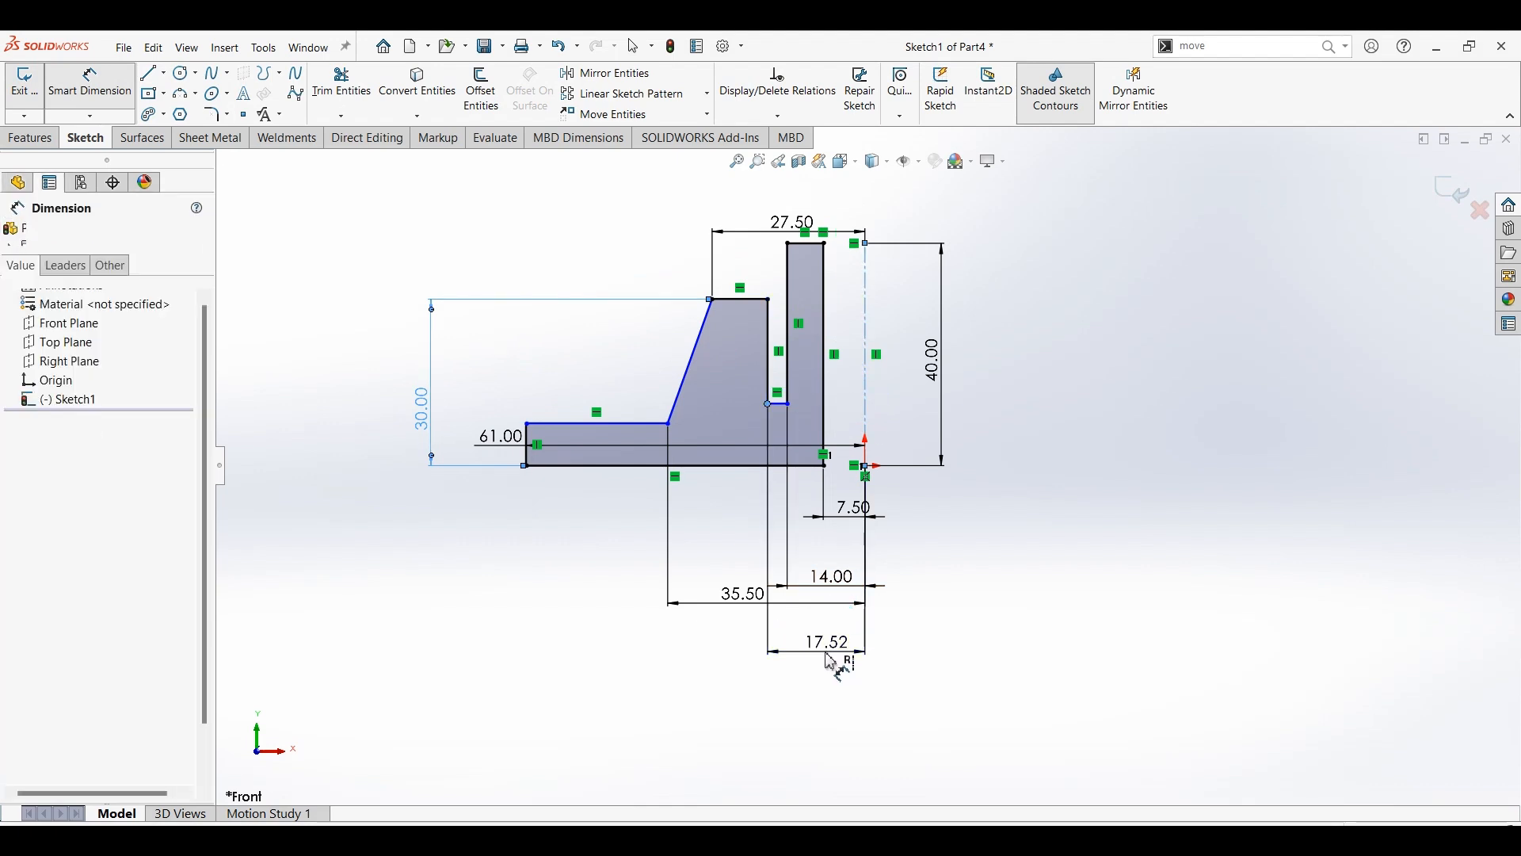
text(45/)
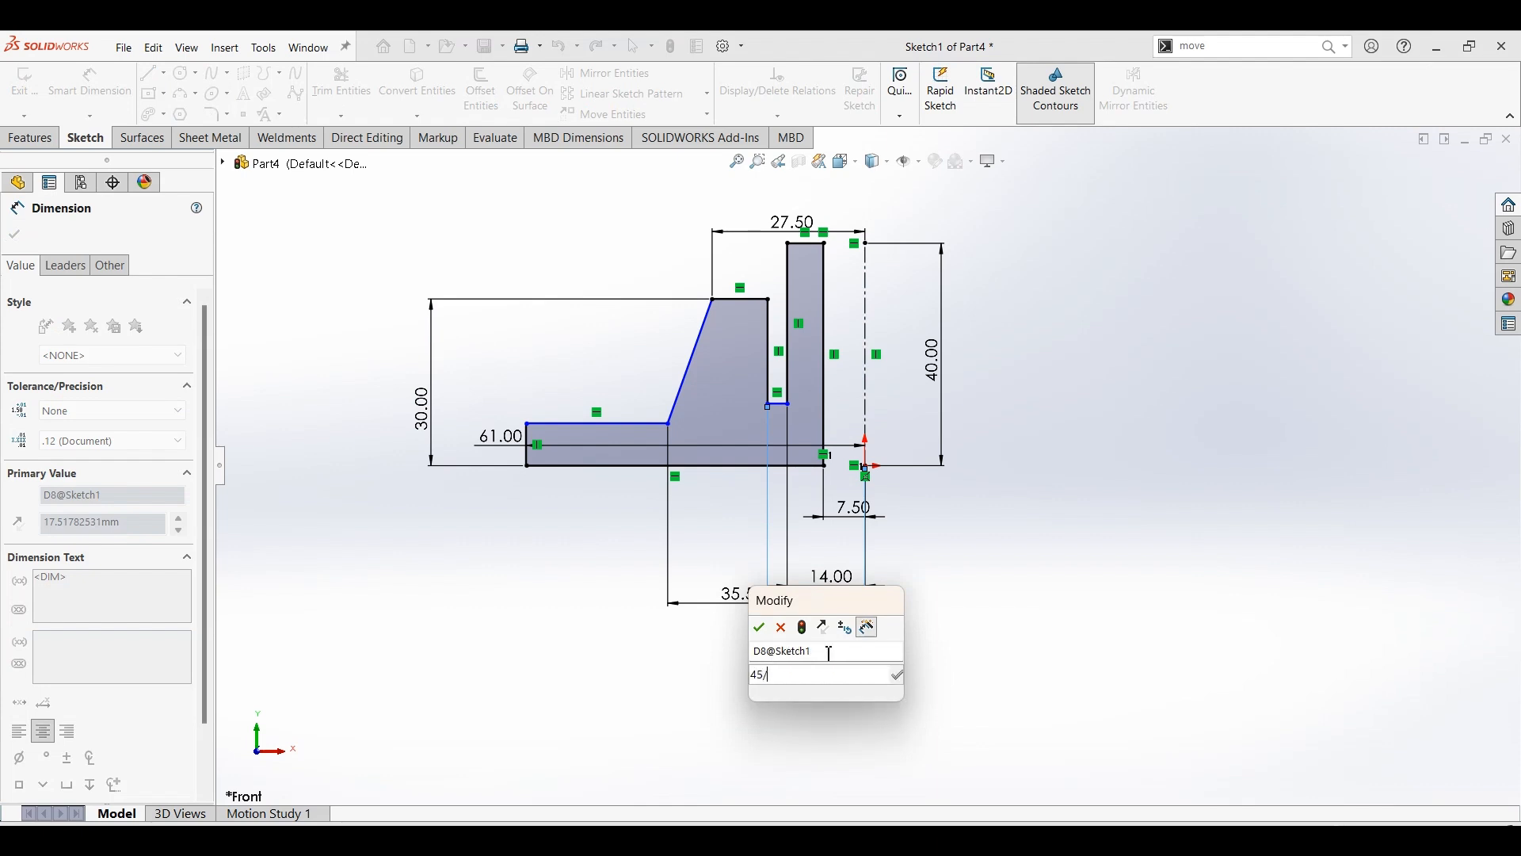
text(2)
key(Return)
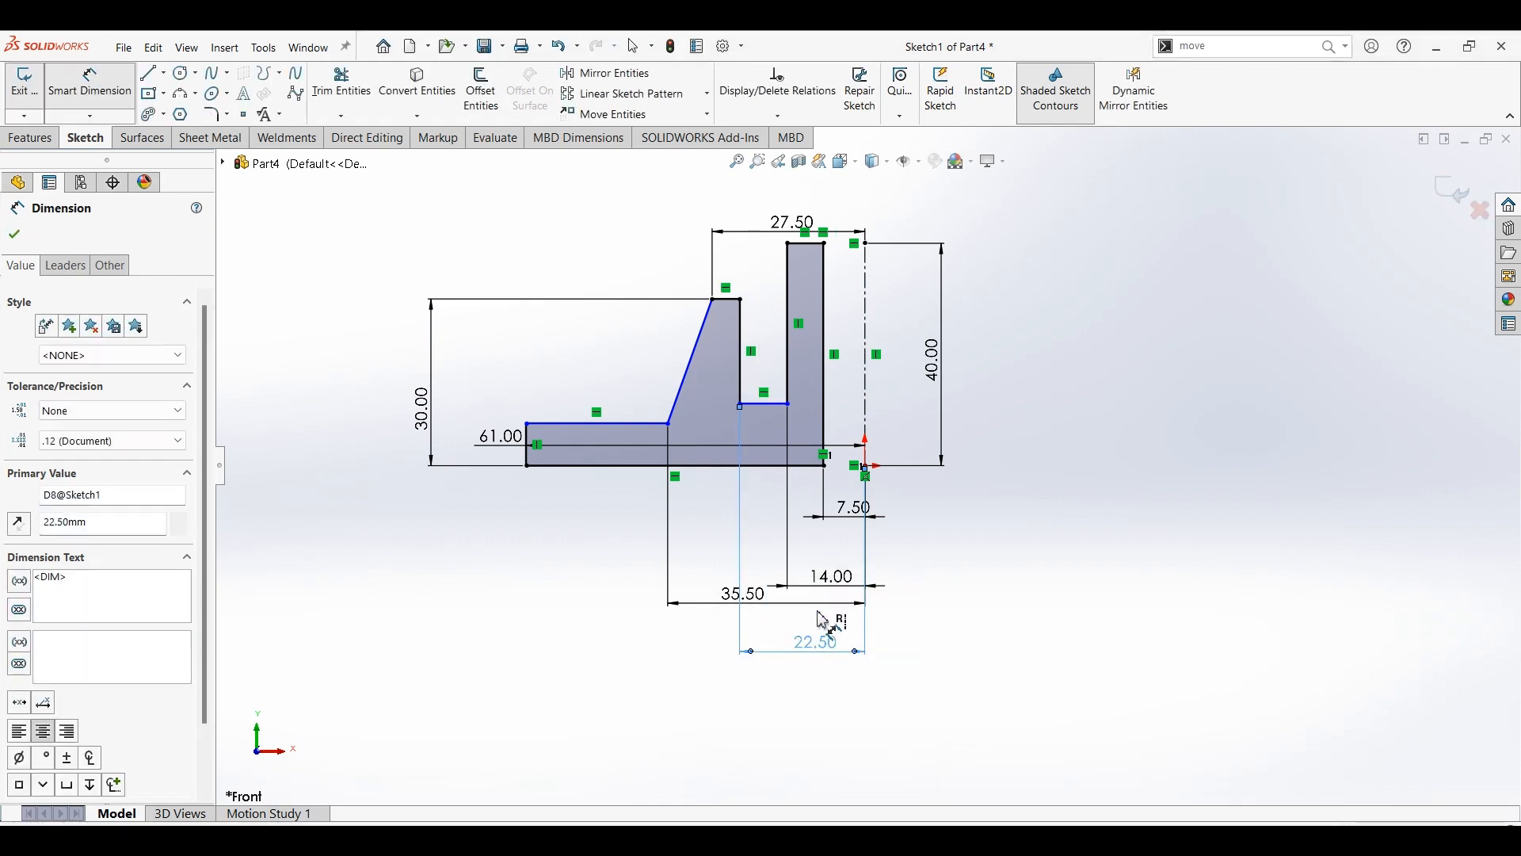
Step: Dimension the height from the profile's base line to the groove floor as 14 mm
click(769, 418)
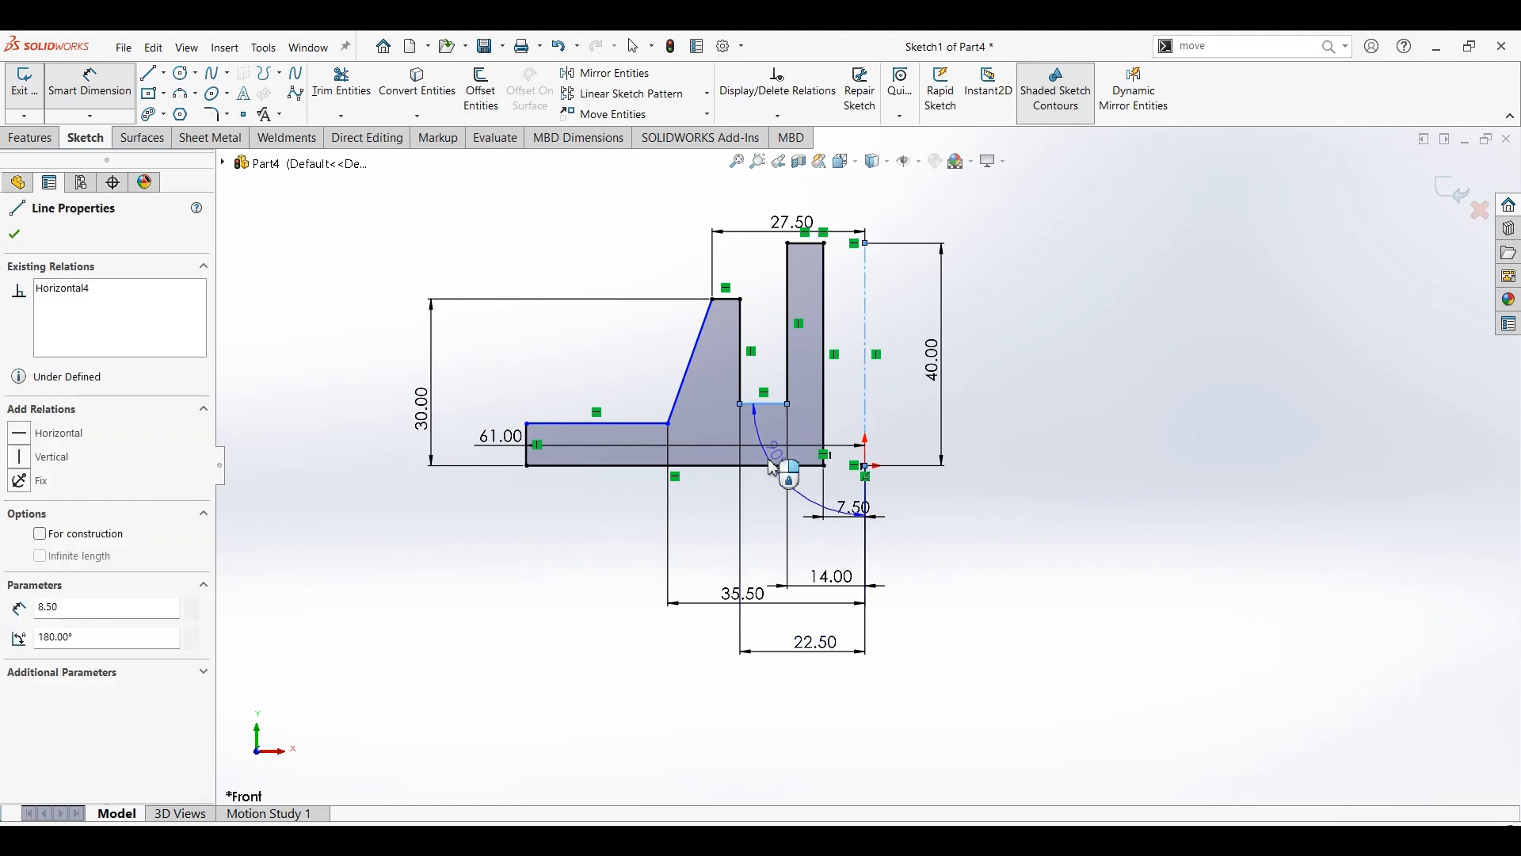
click(768, 465)
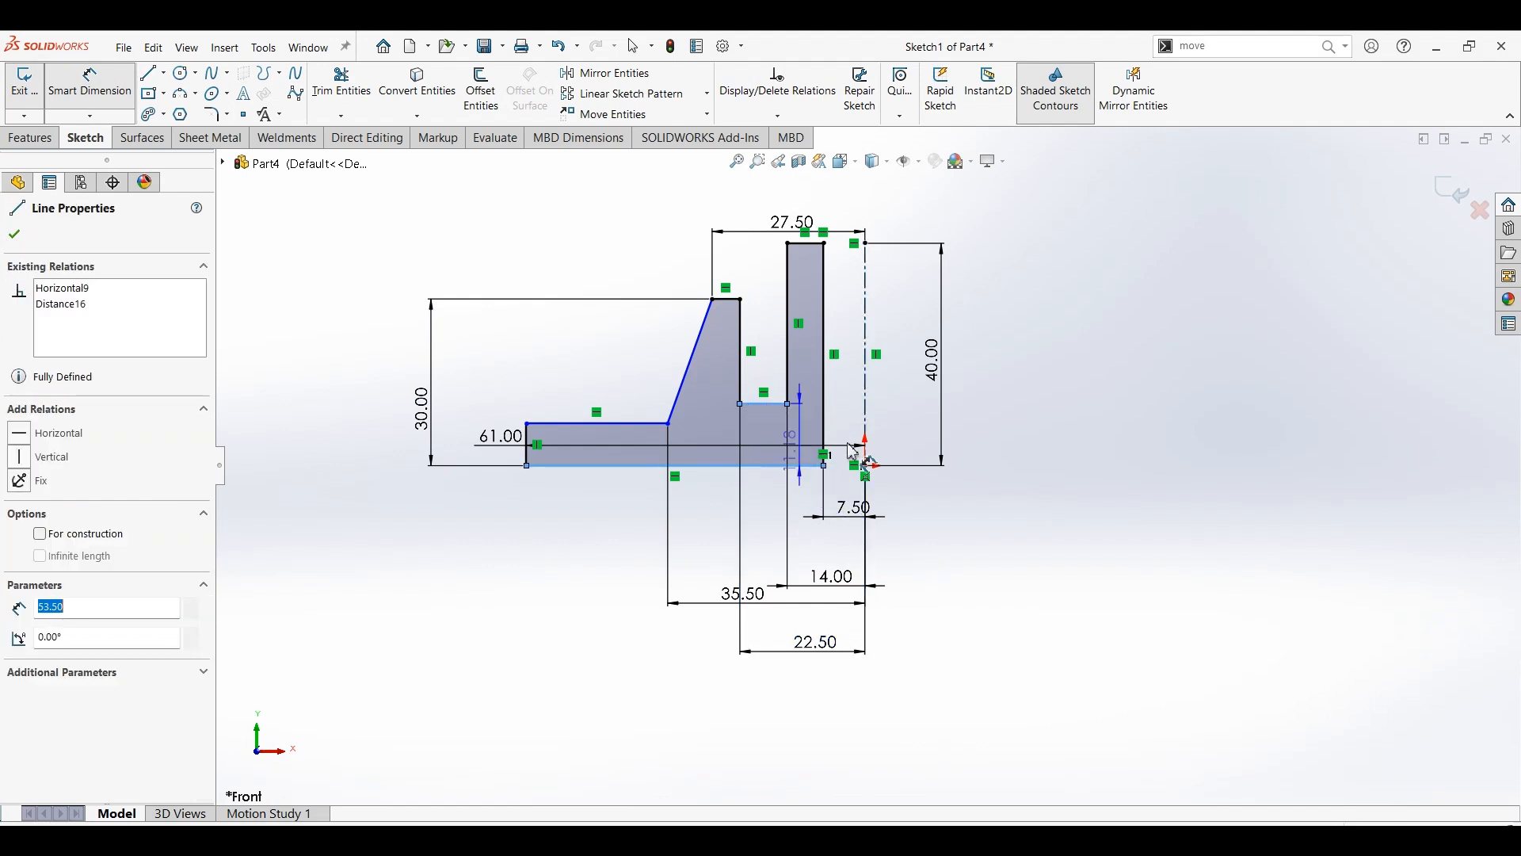
click(999, 441)
text(14)
key(Return)
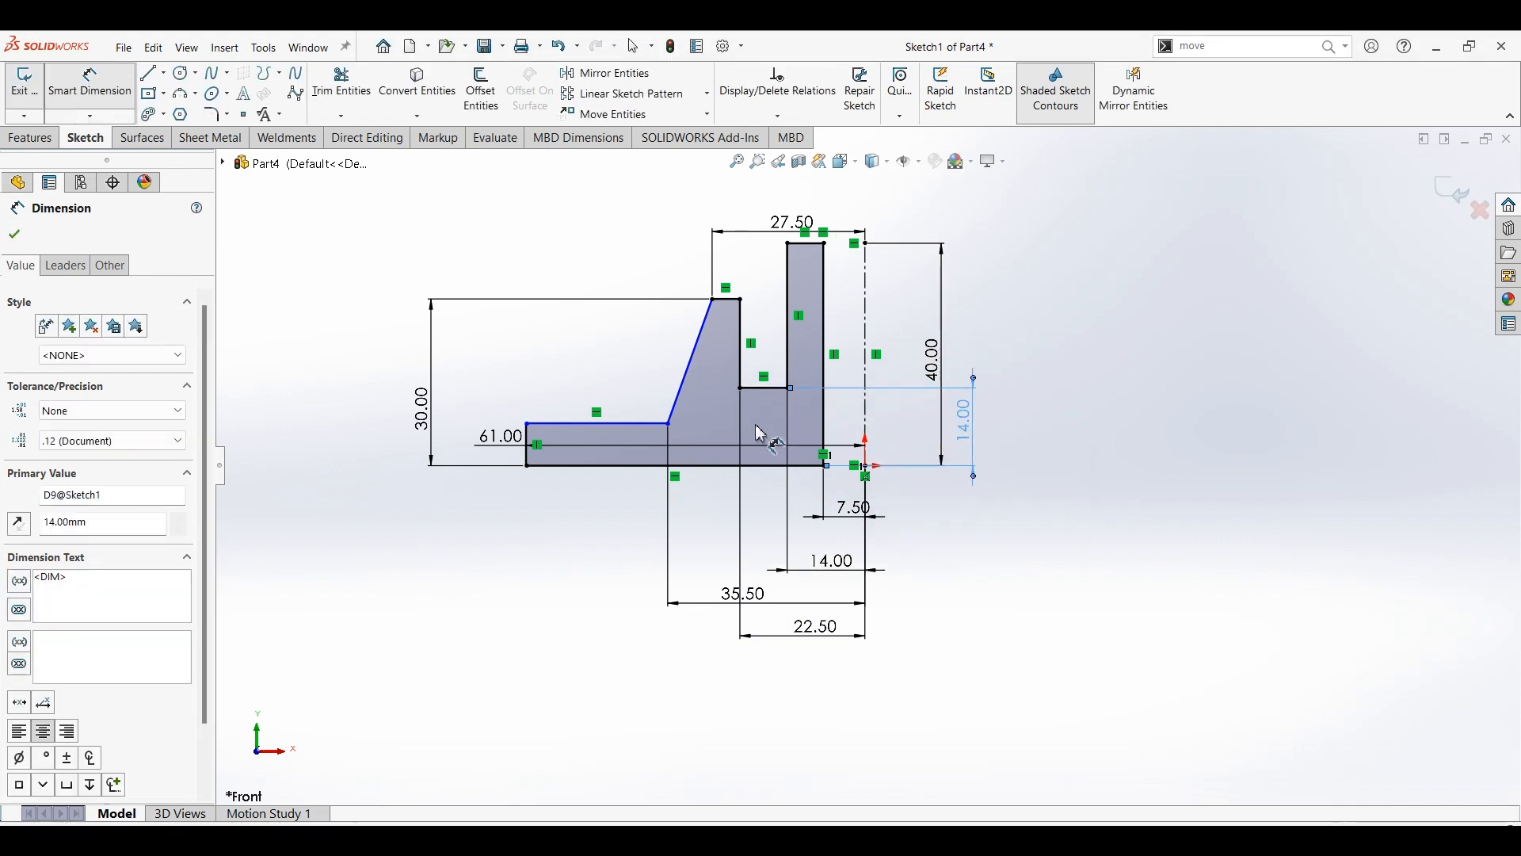
Step: Dimension the outermost vertical edge of the base flange as 10 mm high
click(526, 459)
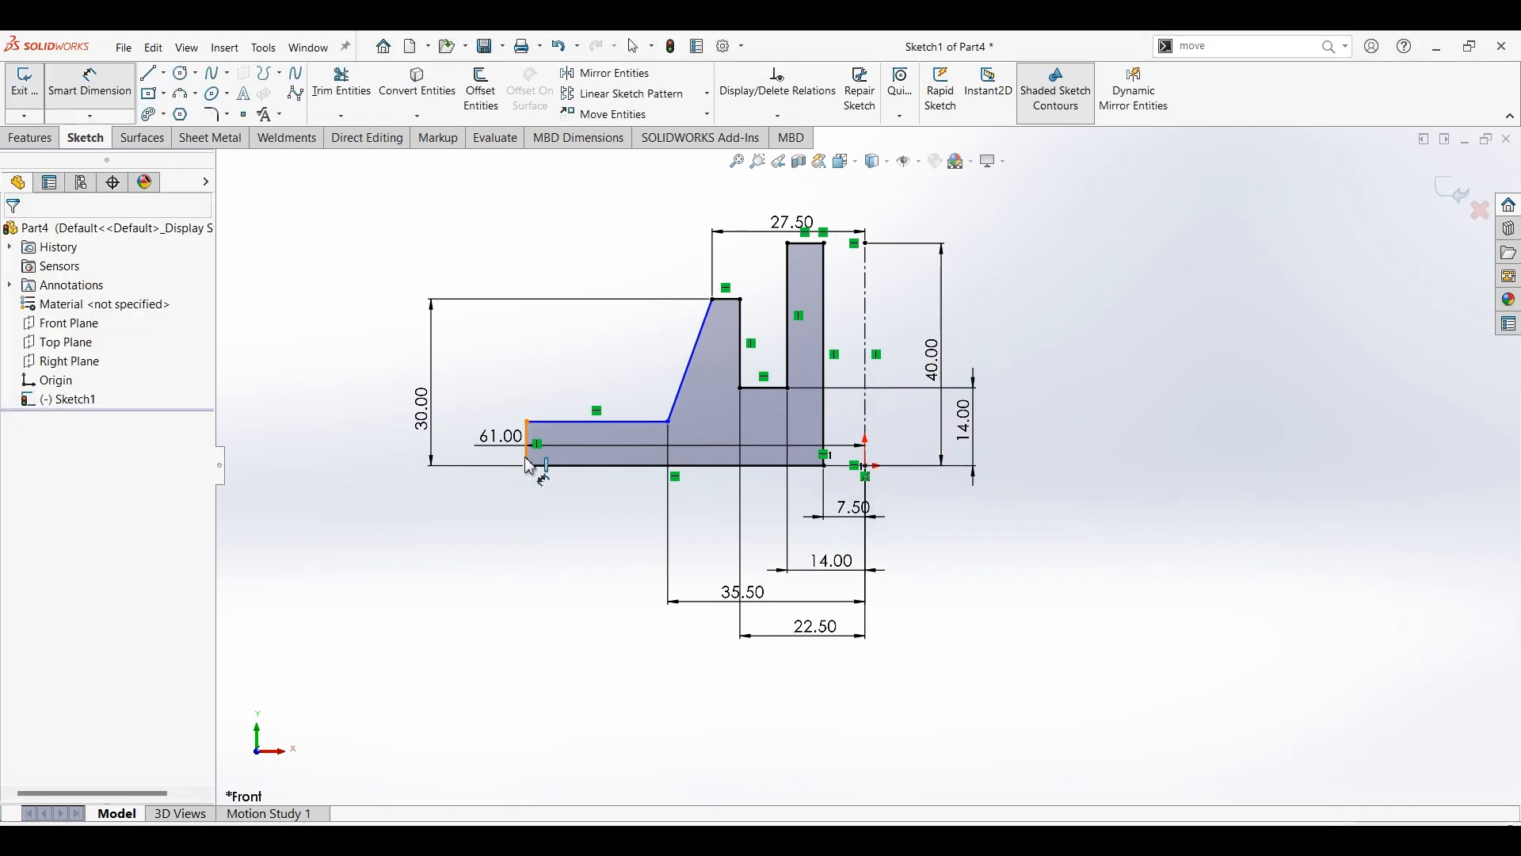
click(497, 465)
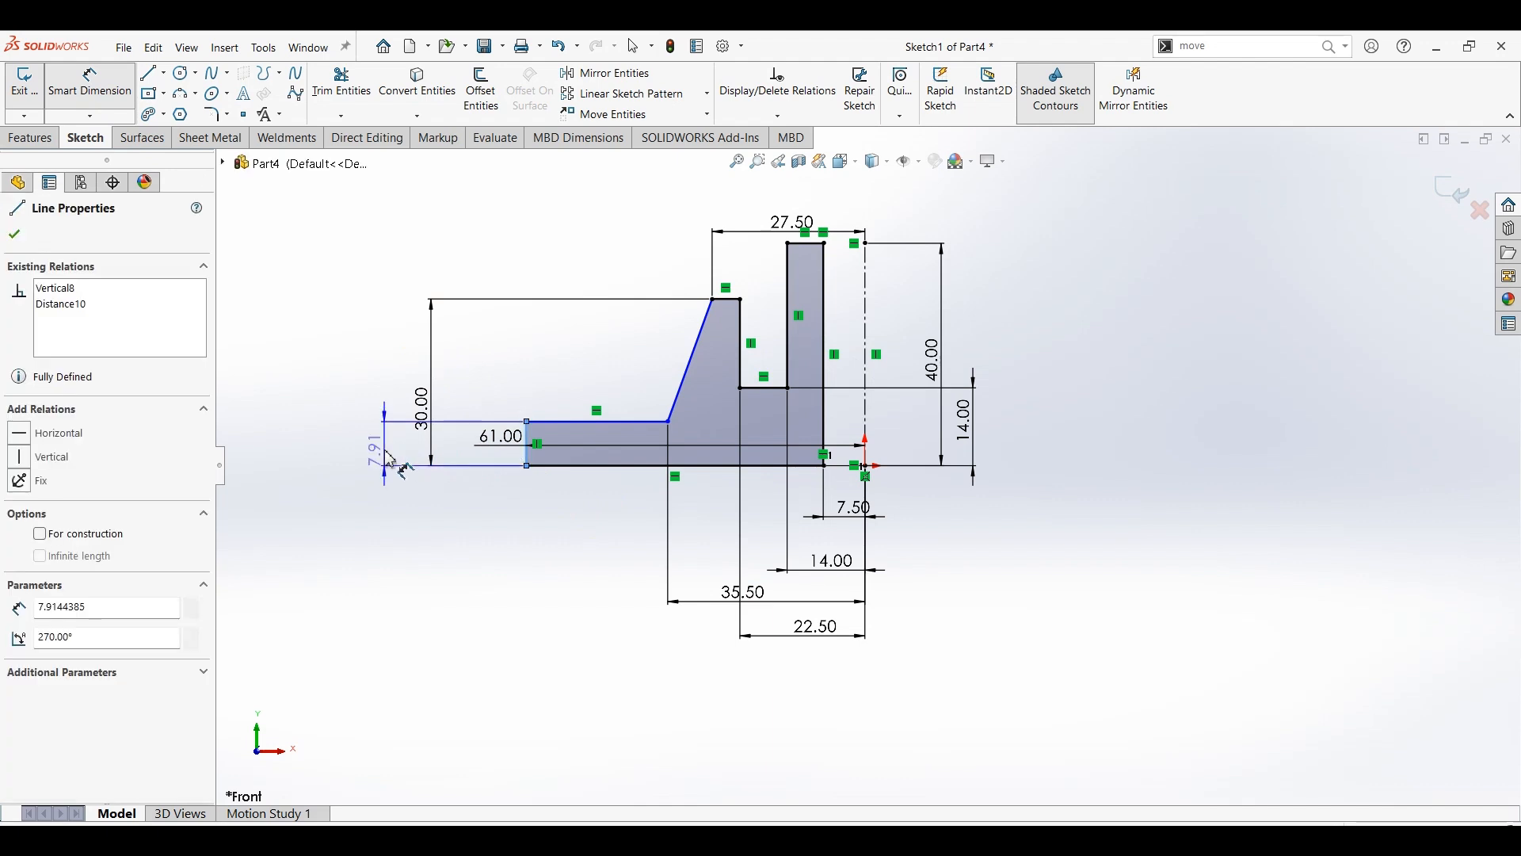
click(429, 463)
text(10)
key(Return)
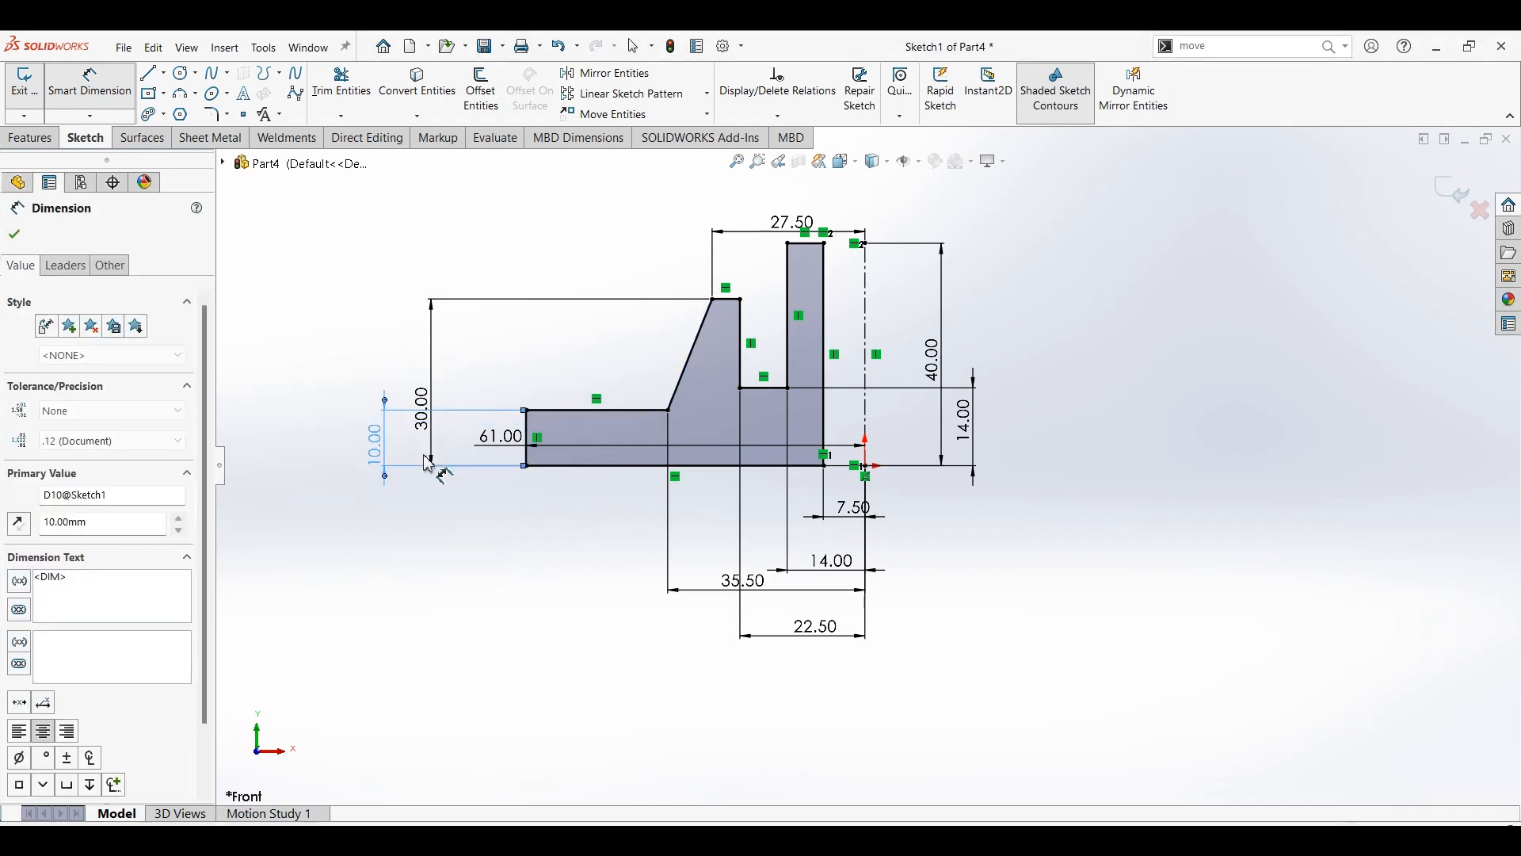
Step: Revolve the profile 360° about the vertical centerline to create the solid body
click(46, 143)
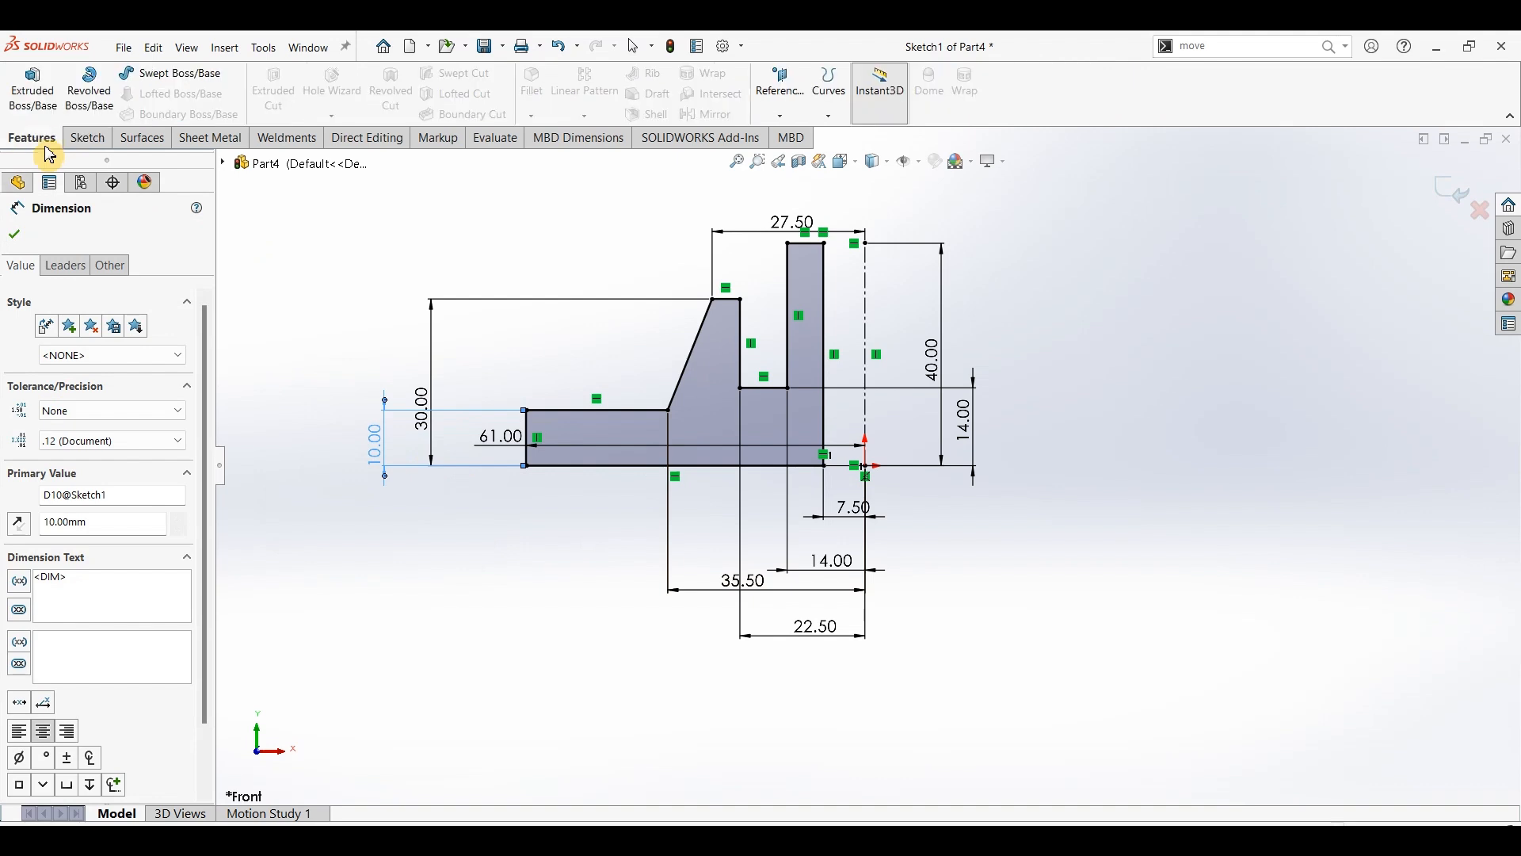
click(32, 87)
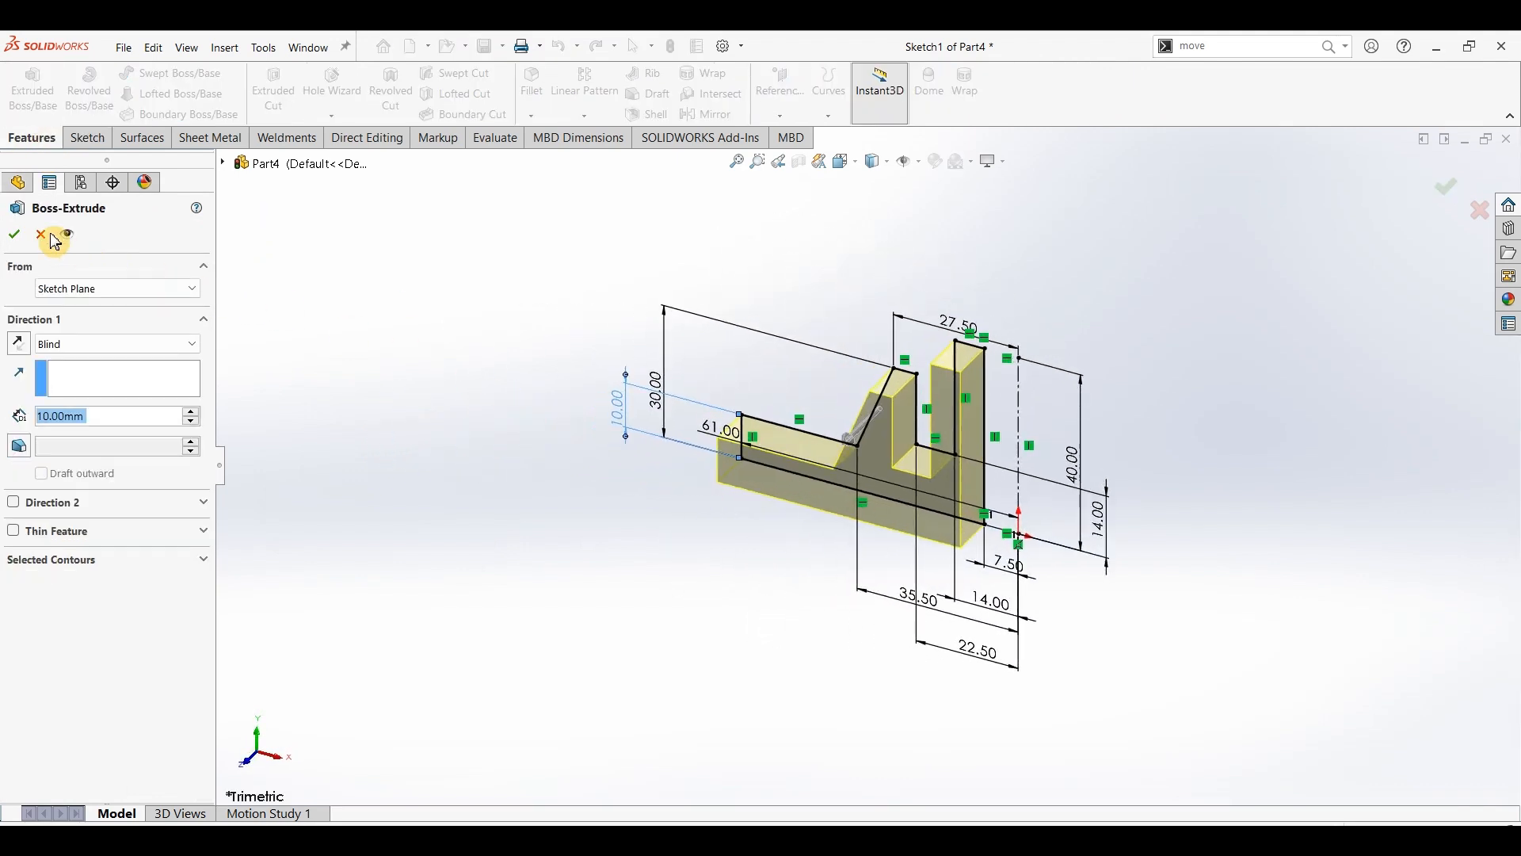
click(90, 89)
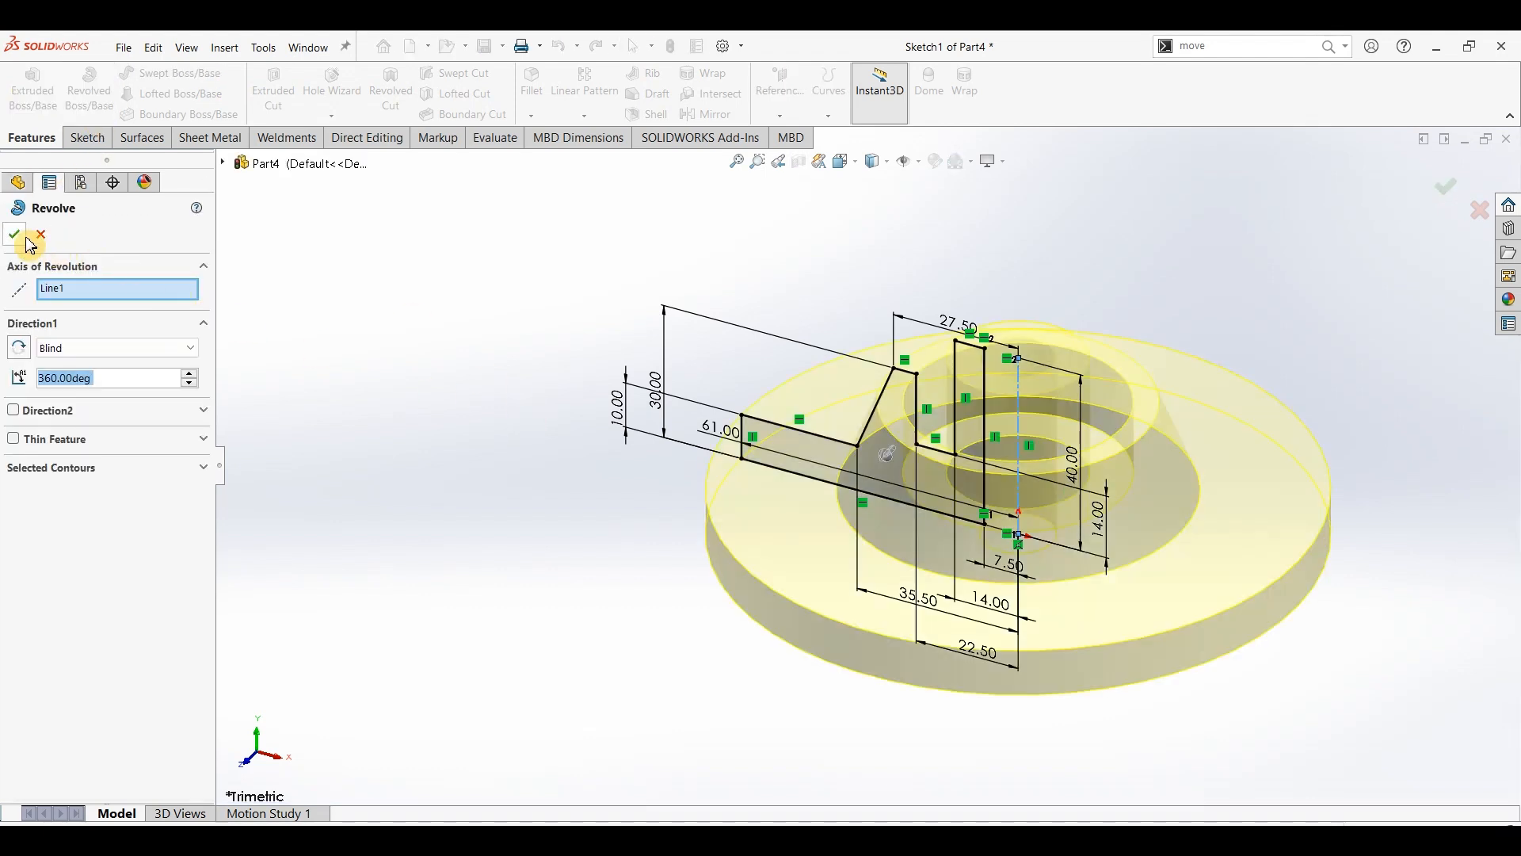
click(26, 238)
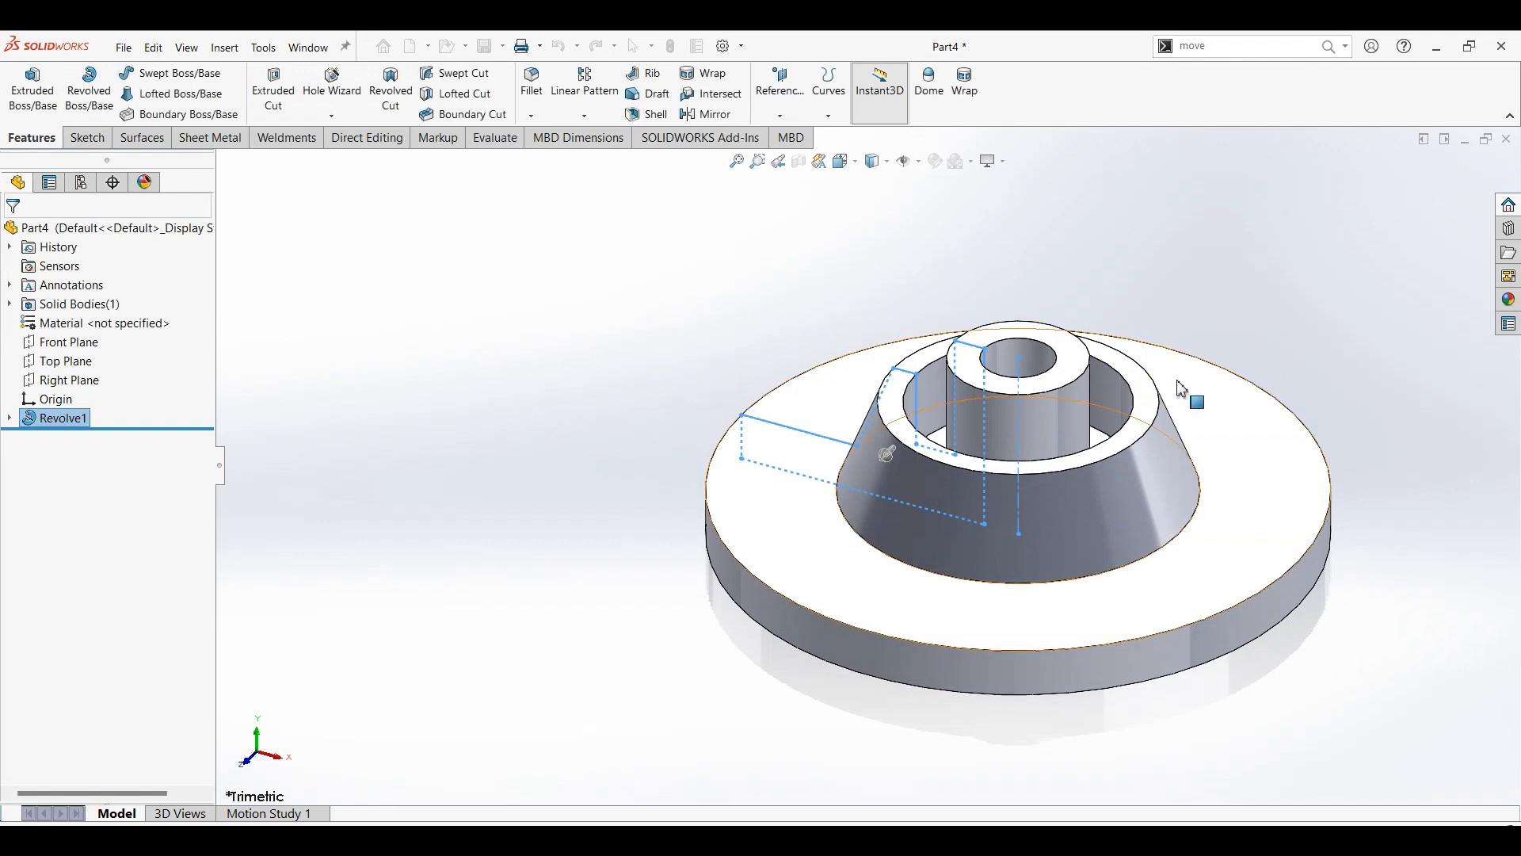
click(1297, 333)
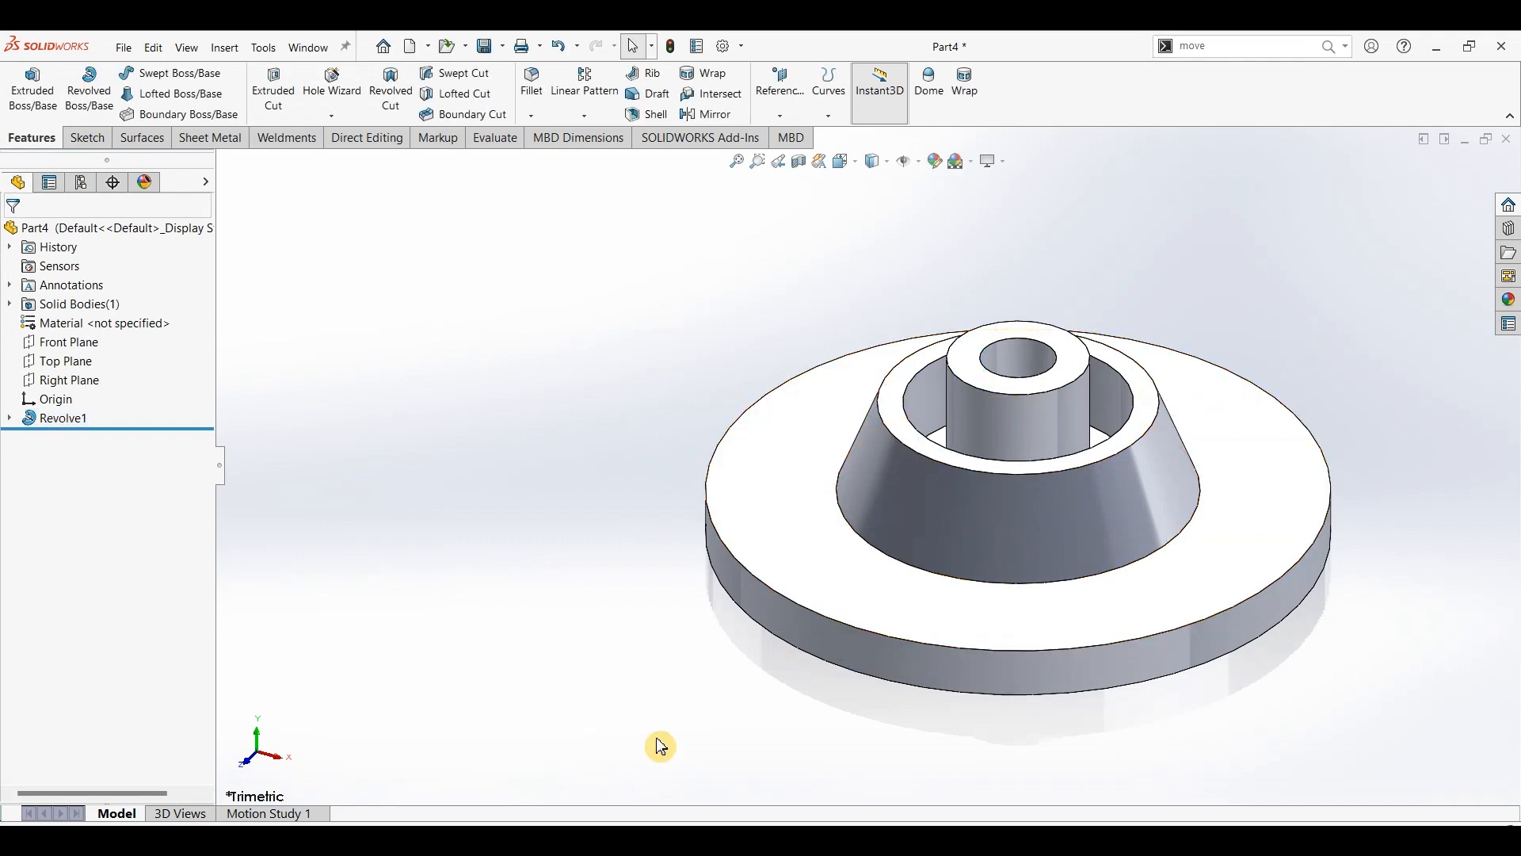
Step: Check the Part 233 PDF drawing in the browser, return to SOLIDWORKS and start a new sketch on the Front Plane
click(594, 840)
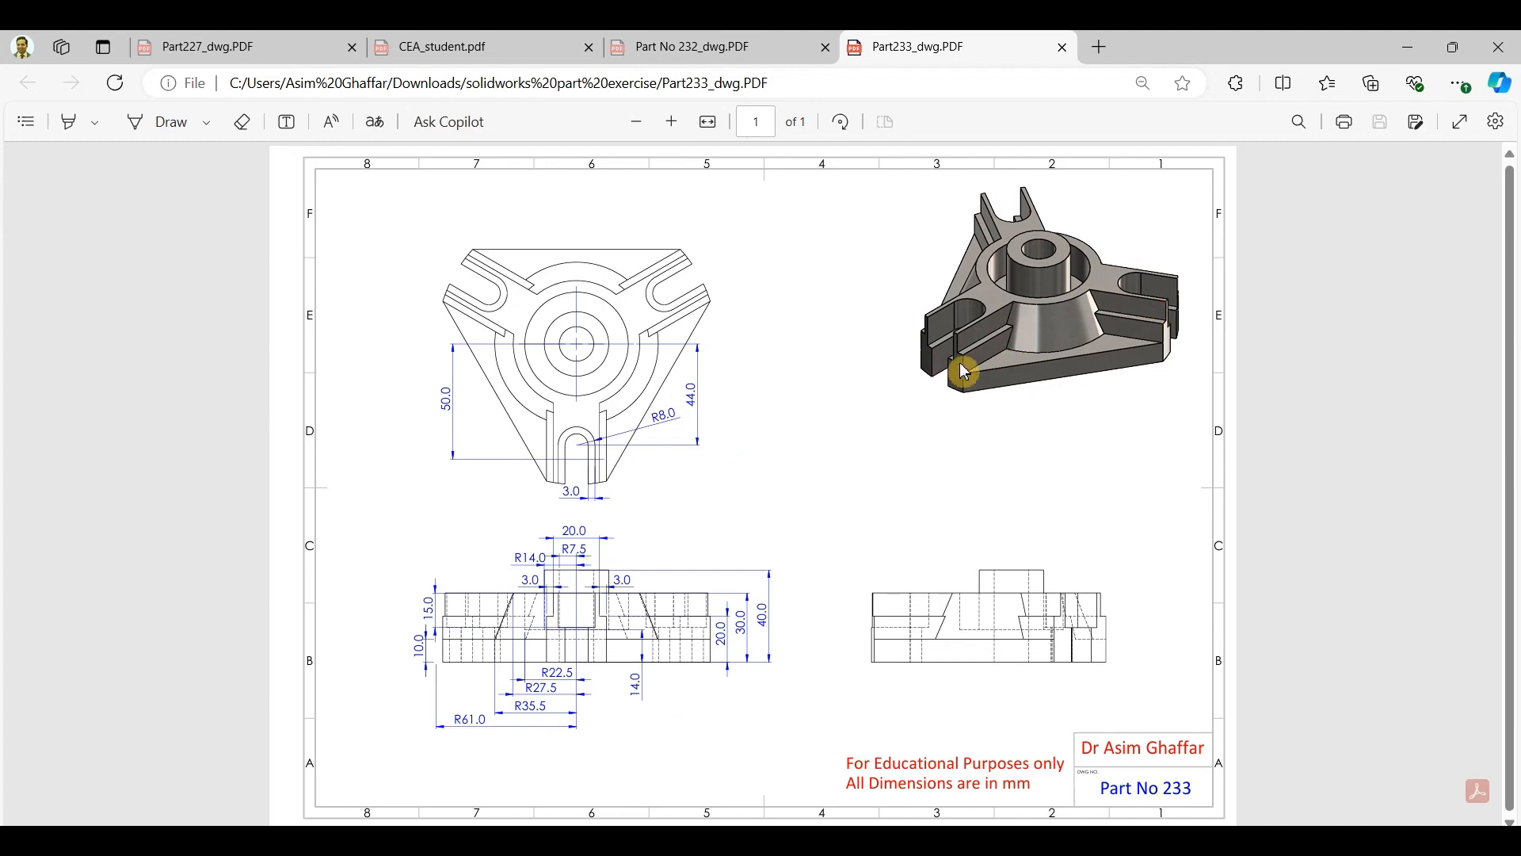
click(1410, 60)
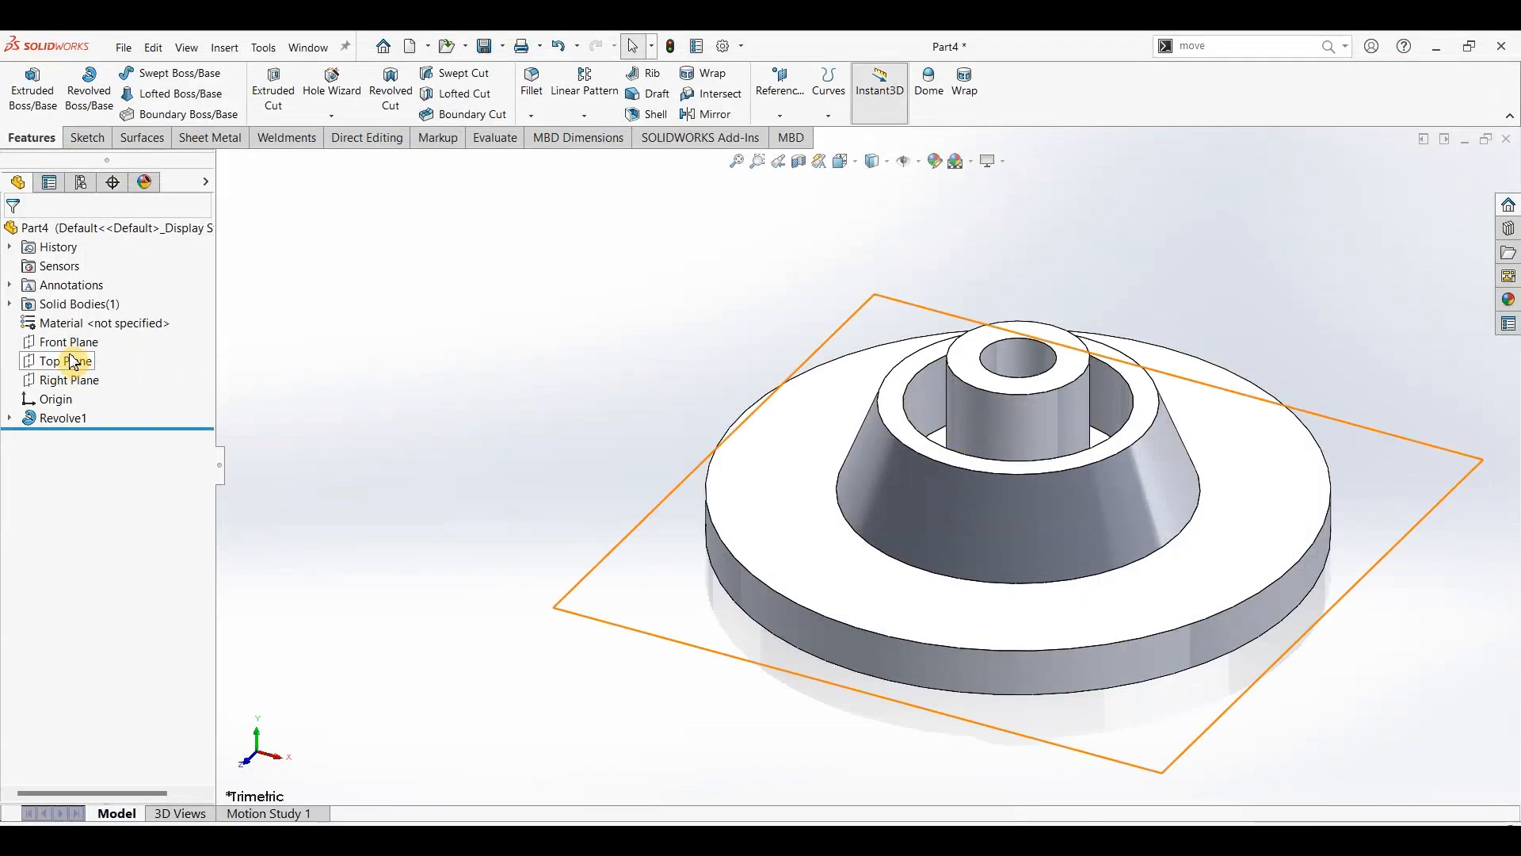
click(70, 349)
click(88, 137)
click(35, 96)
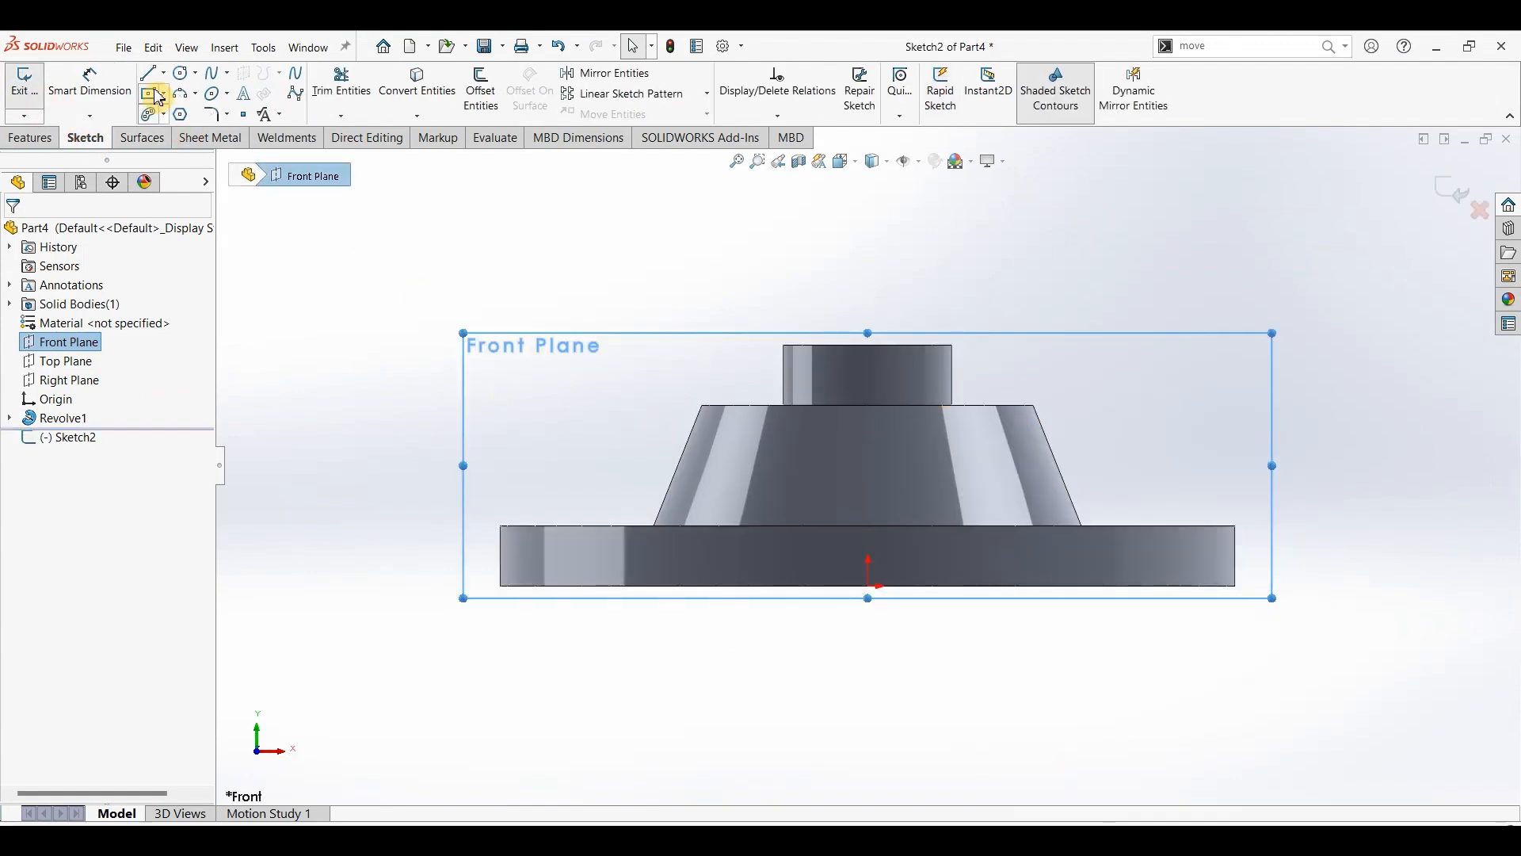
Step: Sketch a closed stepped profile from the origin, about 36 mm wide and 19 mm high, with a narrower upper section about 23.5 mm wide
click(159, 79)
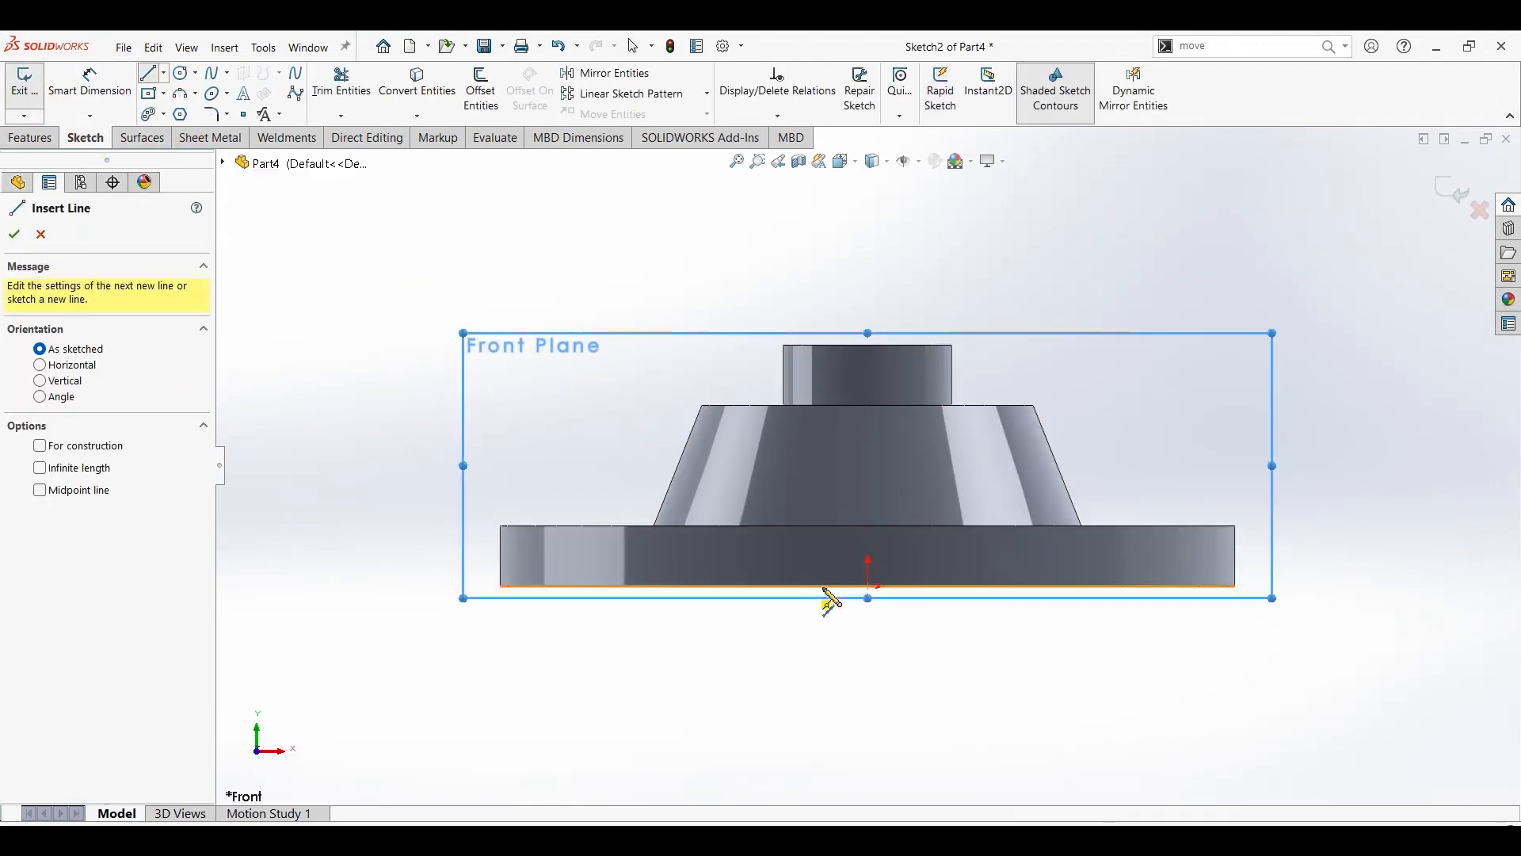
click(871, 588)
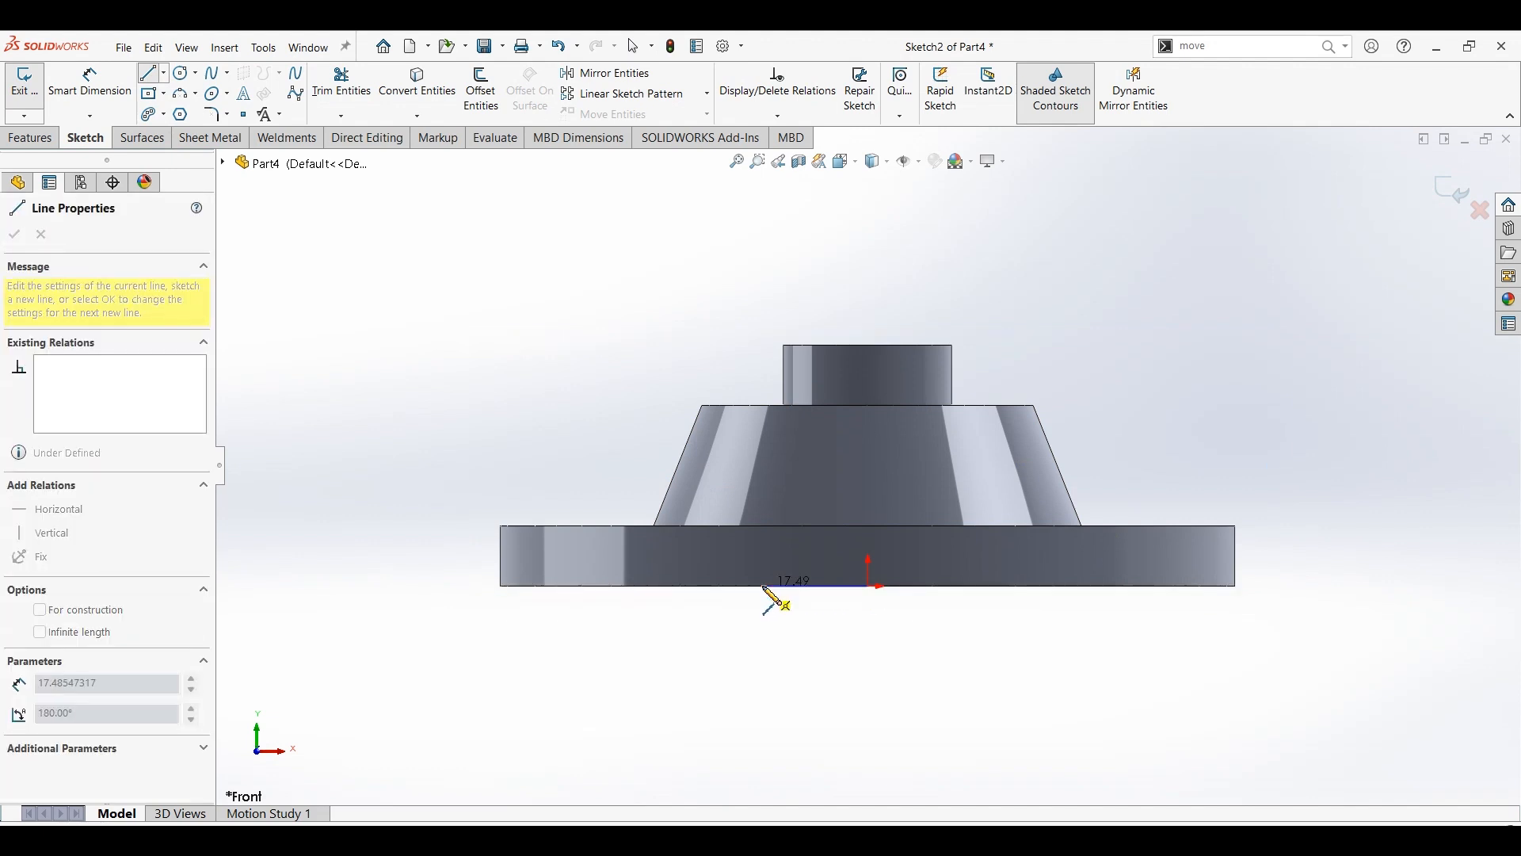
click(763, 586)
click(763, 504)
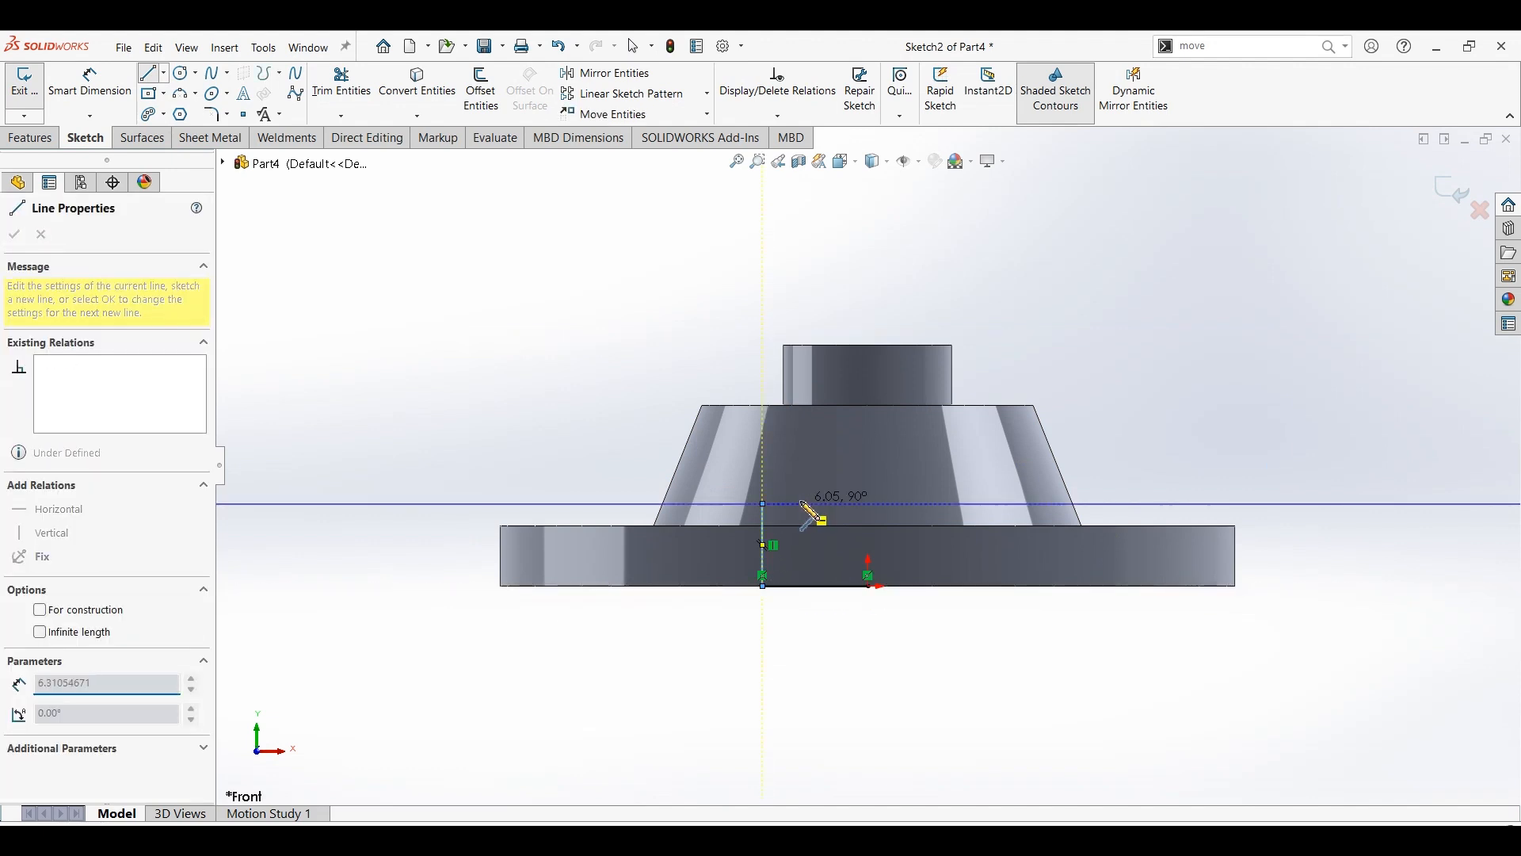
click(801, 504)
click(801, 469)
click(943, 469)
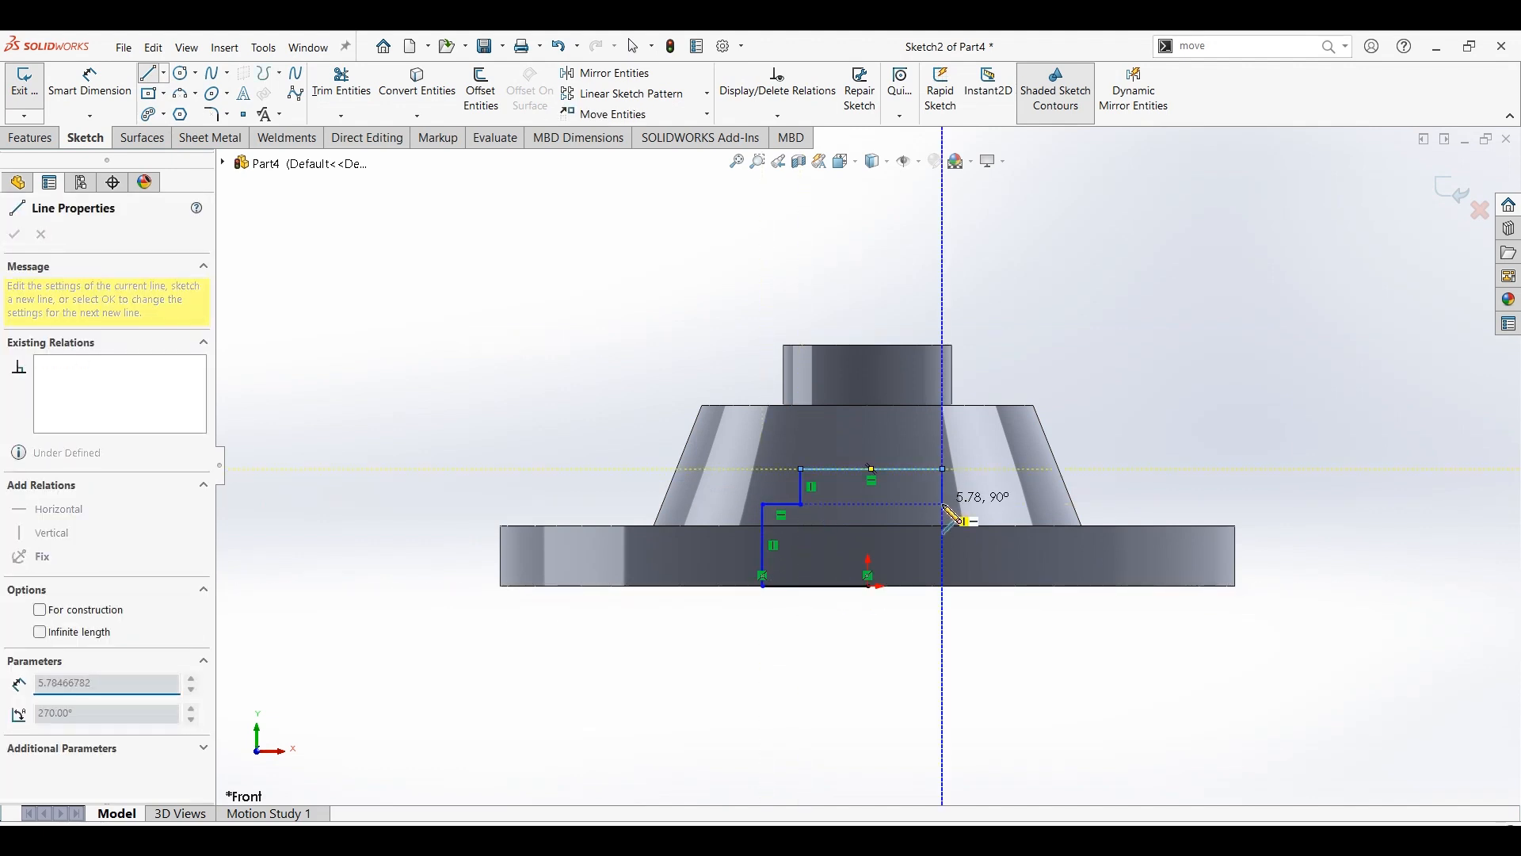
click(943, 504)
click(980, 504)
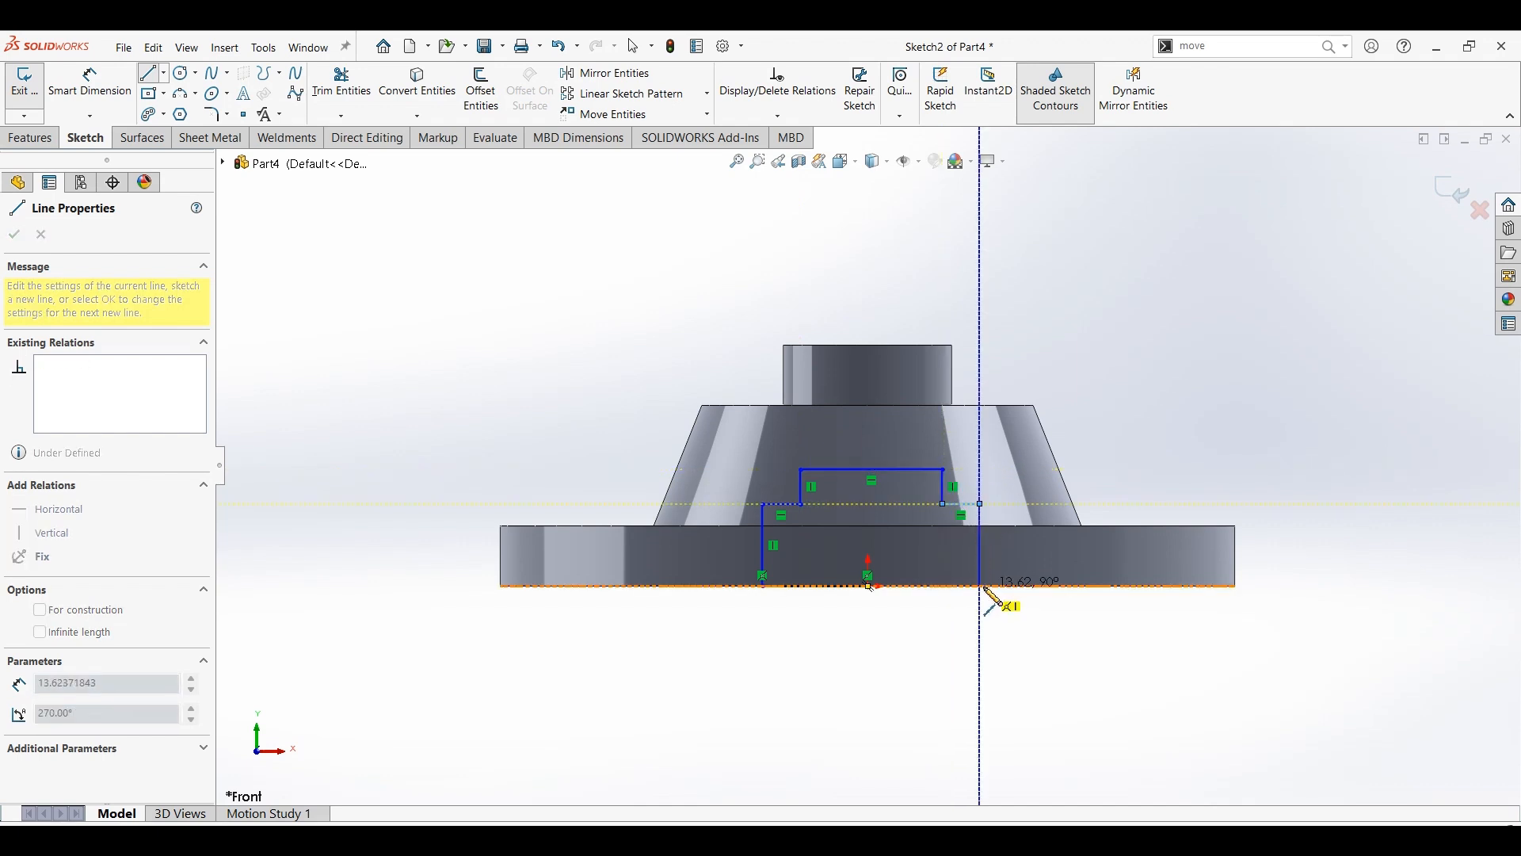
click(980, 586)
click(869, 586)
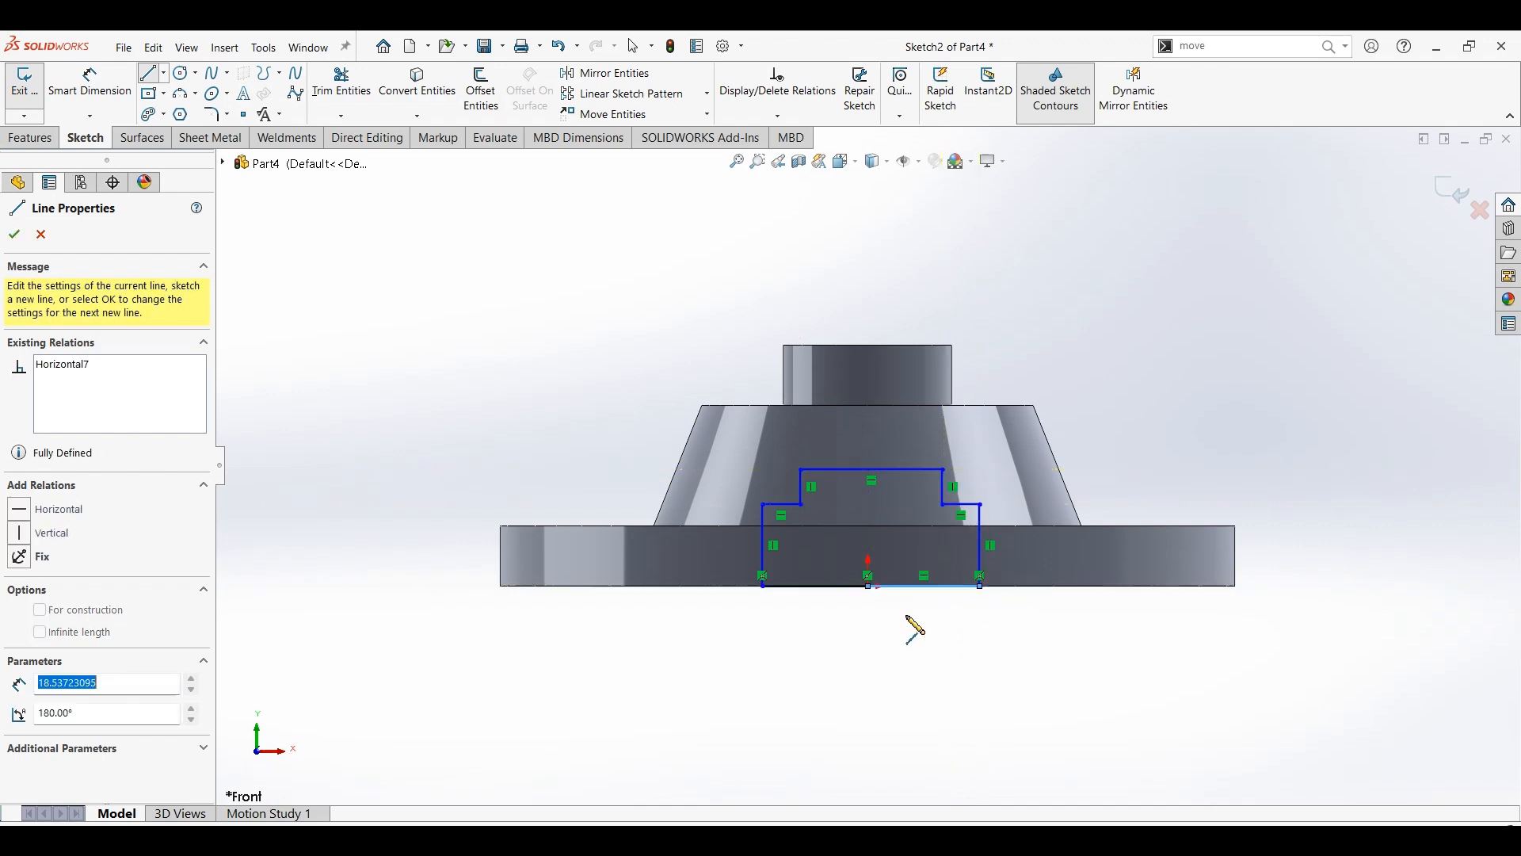
key(Escape)
Step: Dimension the top edge of the stepped profile as 20 mm long
click(90, 83)
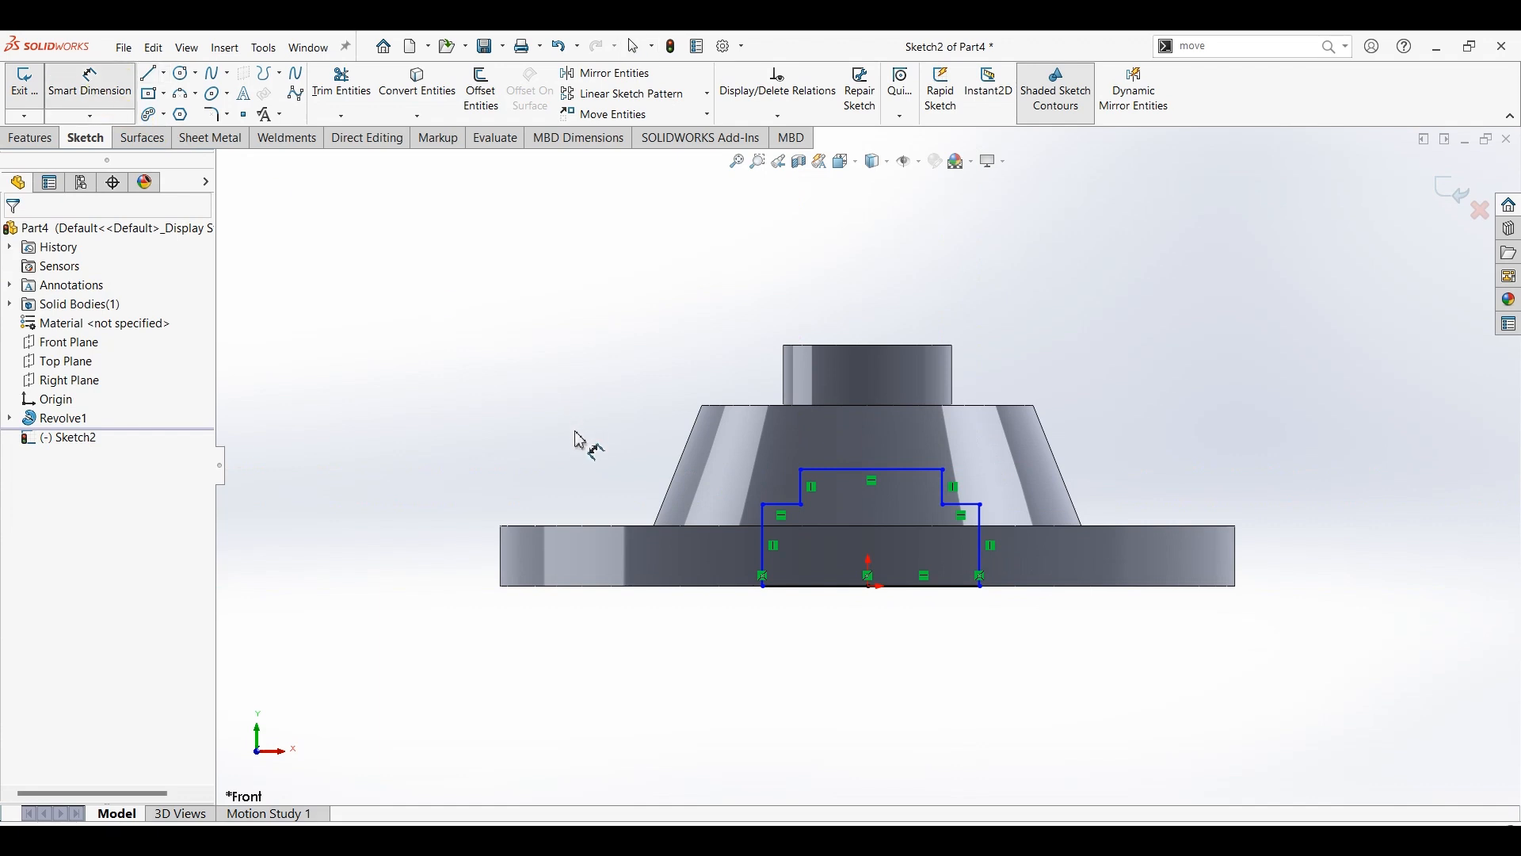
click(868, 465)
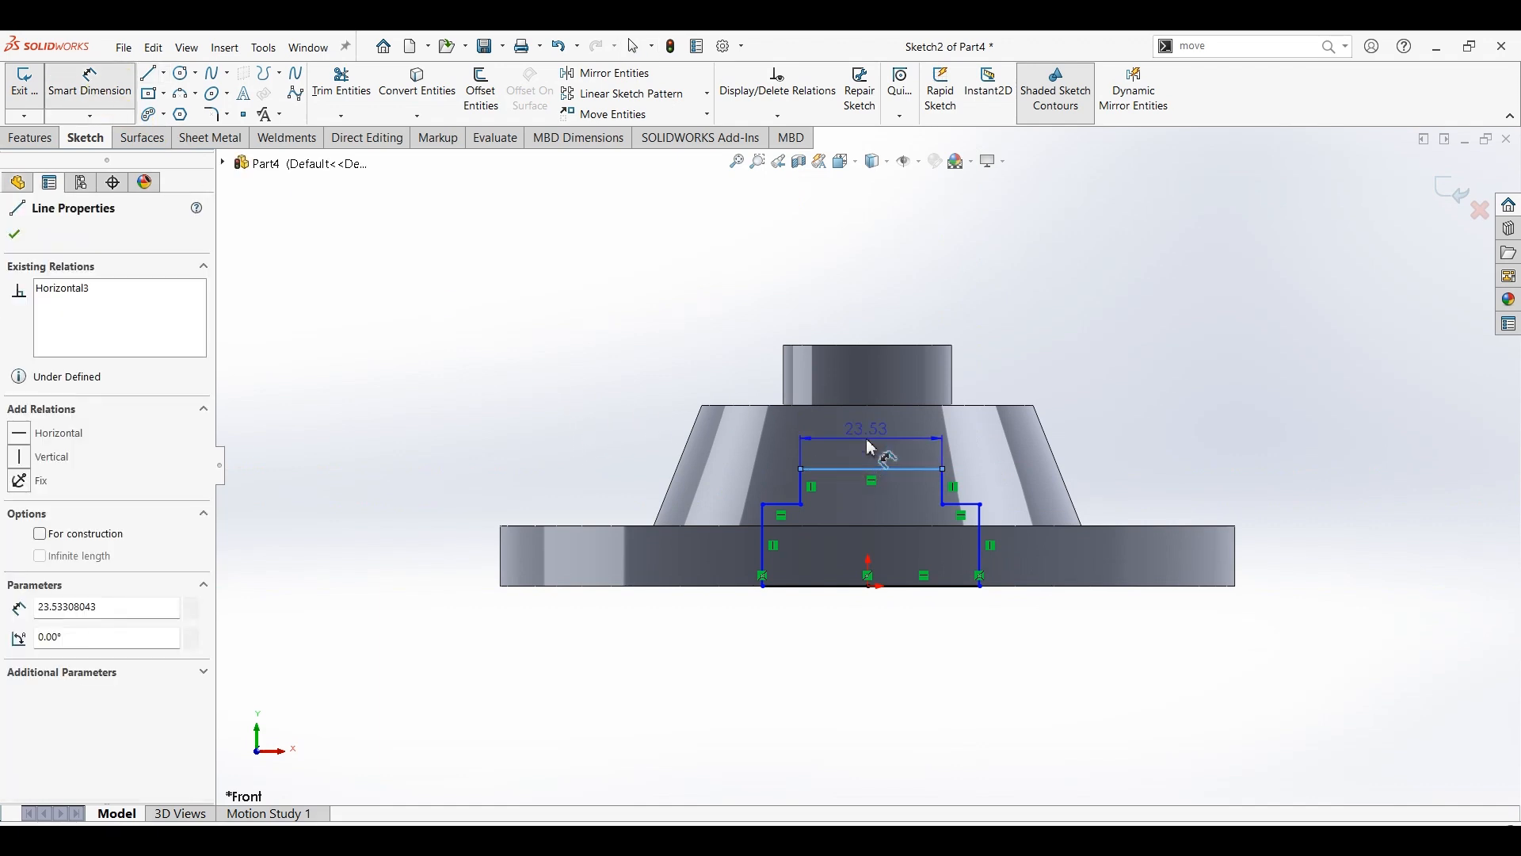
click(908, 433)
text(20)
key(Return)
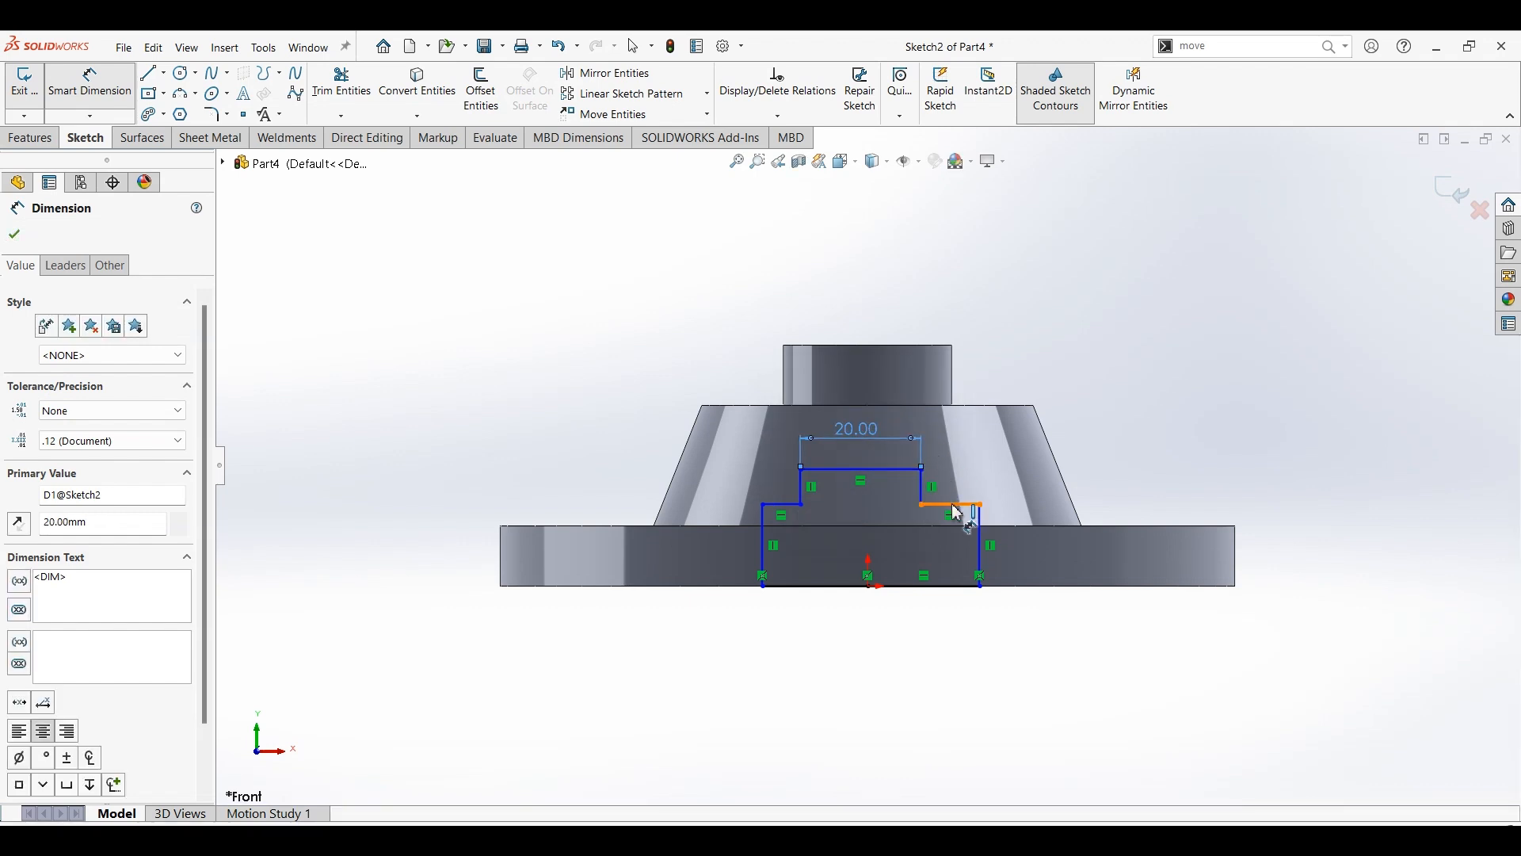
Step: Dimension the two horizontal ledges on either side of the stepped profile as 3 mm wide each
click(951, 504)
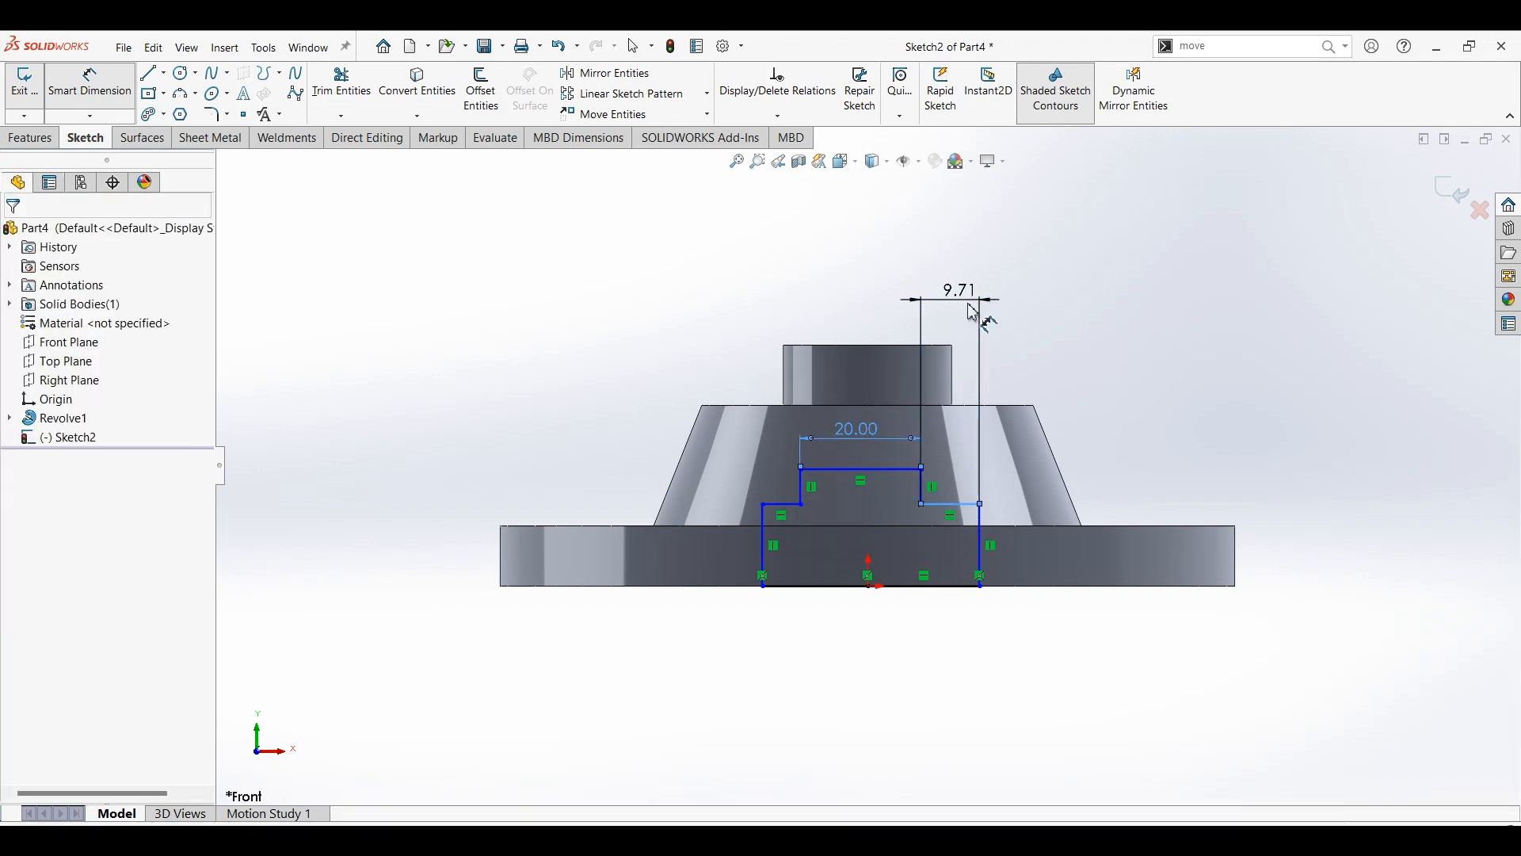
click(973, 313)
text(3)
key(Return)
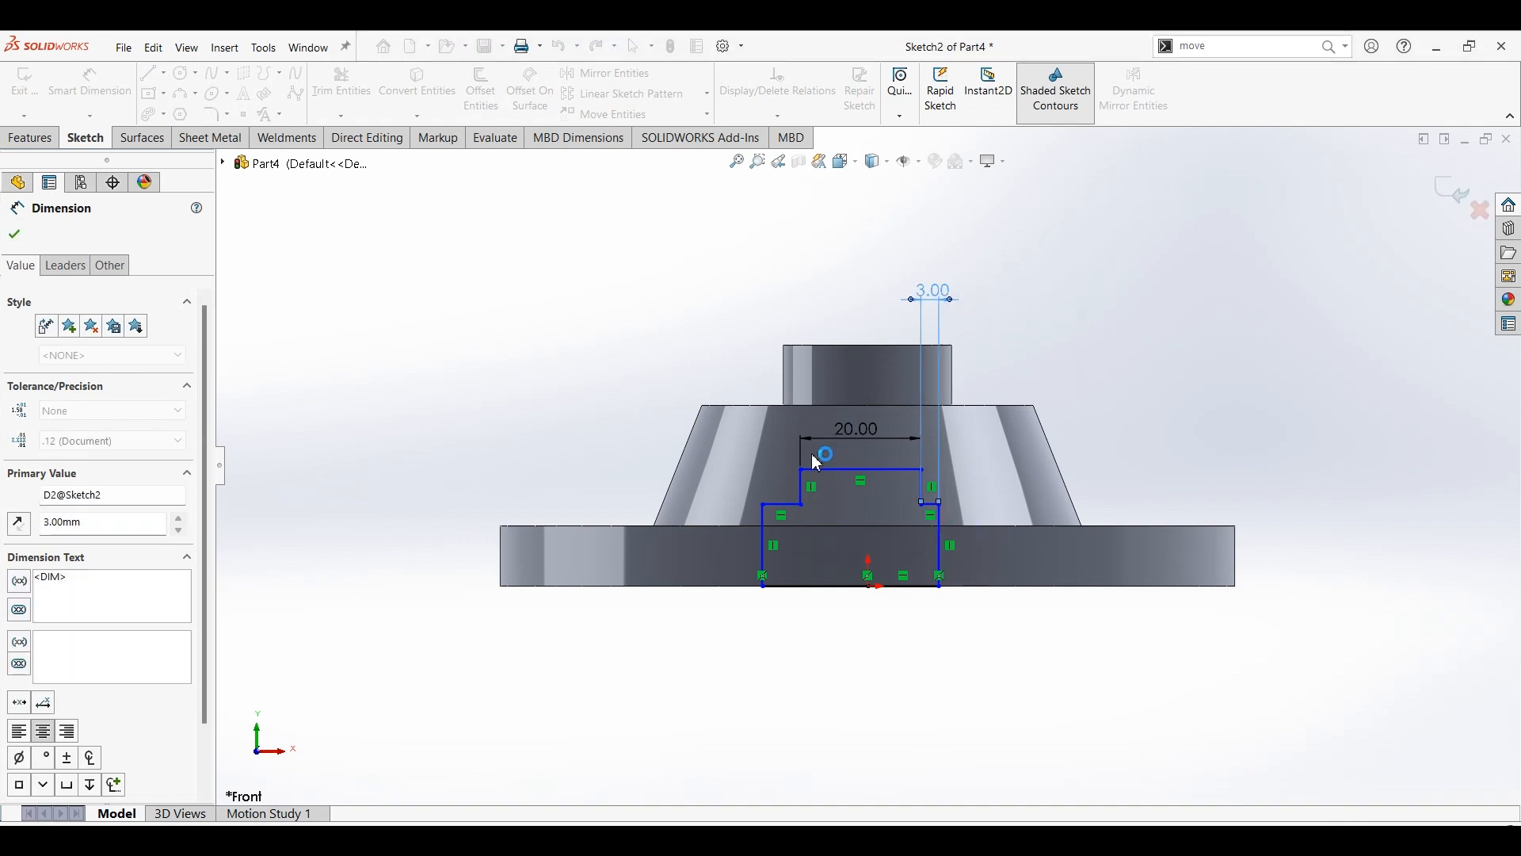
click(781, 503)
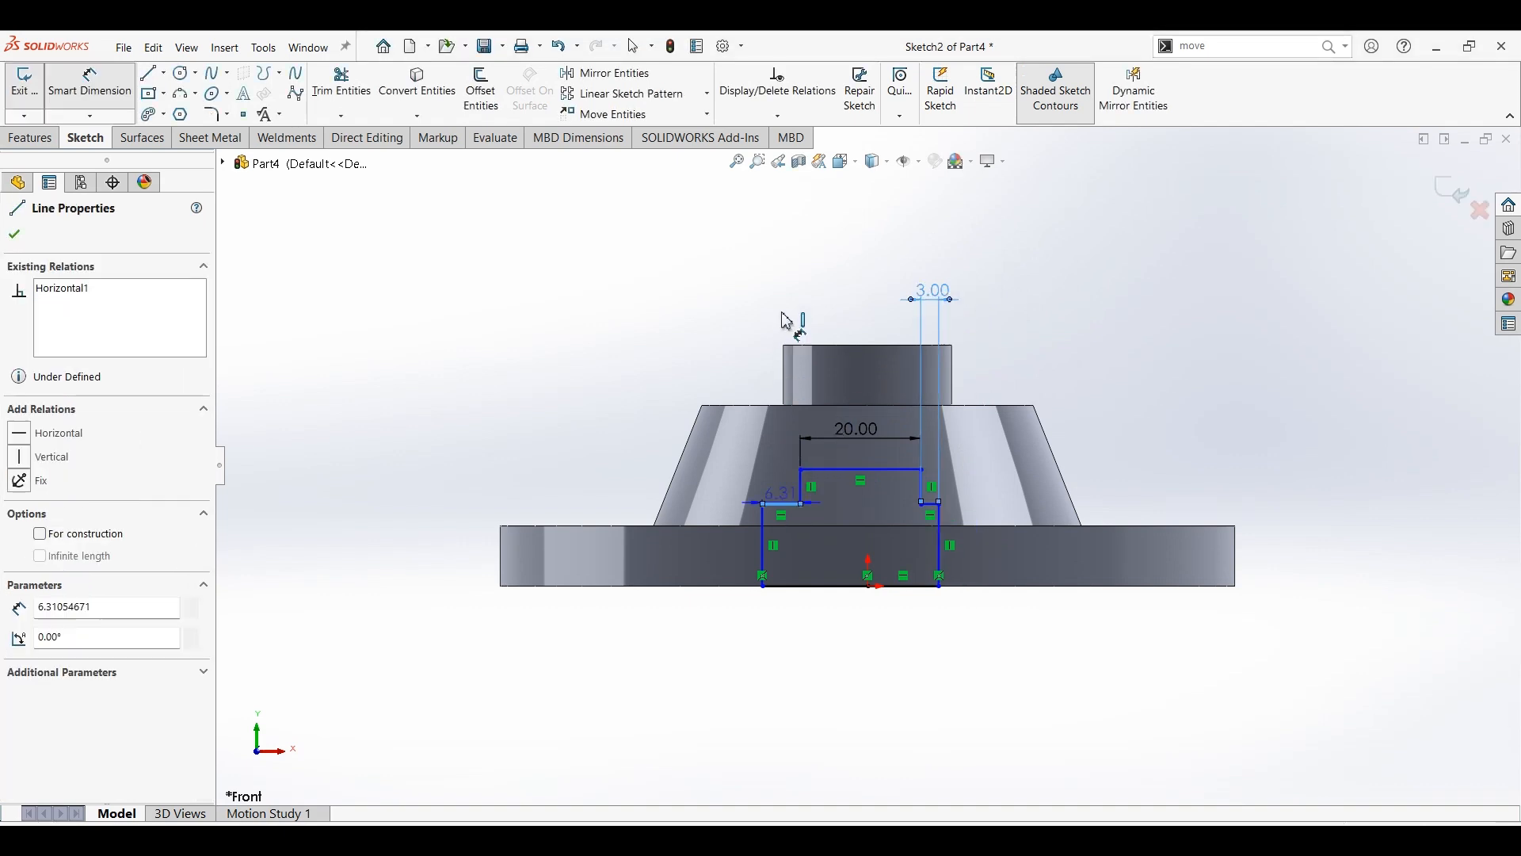
click(808, 313)
click(831, 311)
text(3)
key(Return)
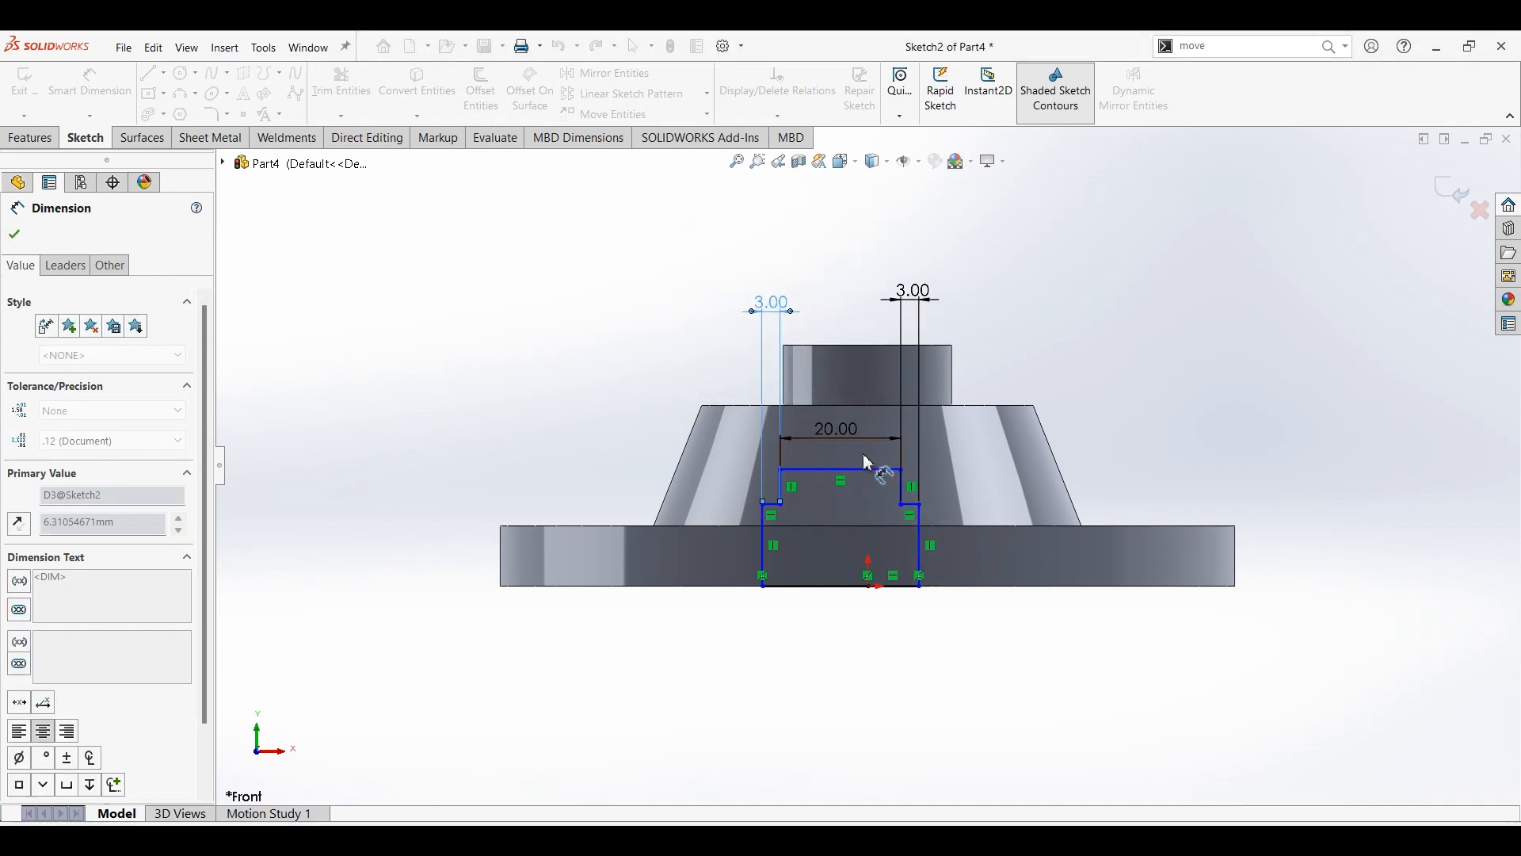
key(Escape)
Step: Dimension the height from the origin to the stepped profile's top edge as 30 mm
click(870, 471)
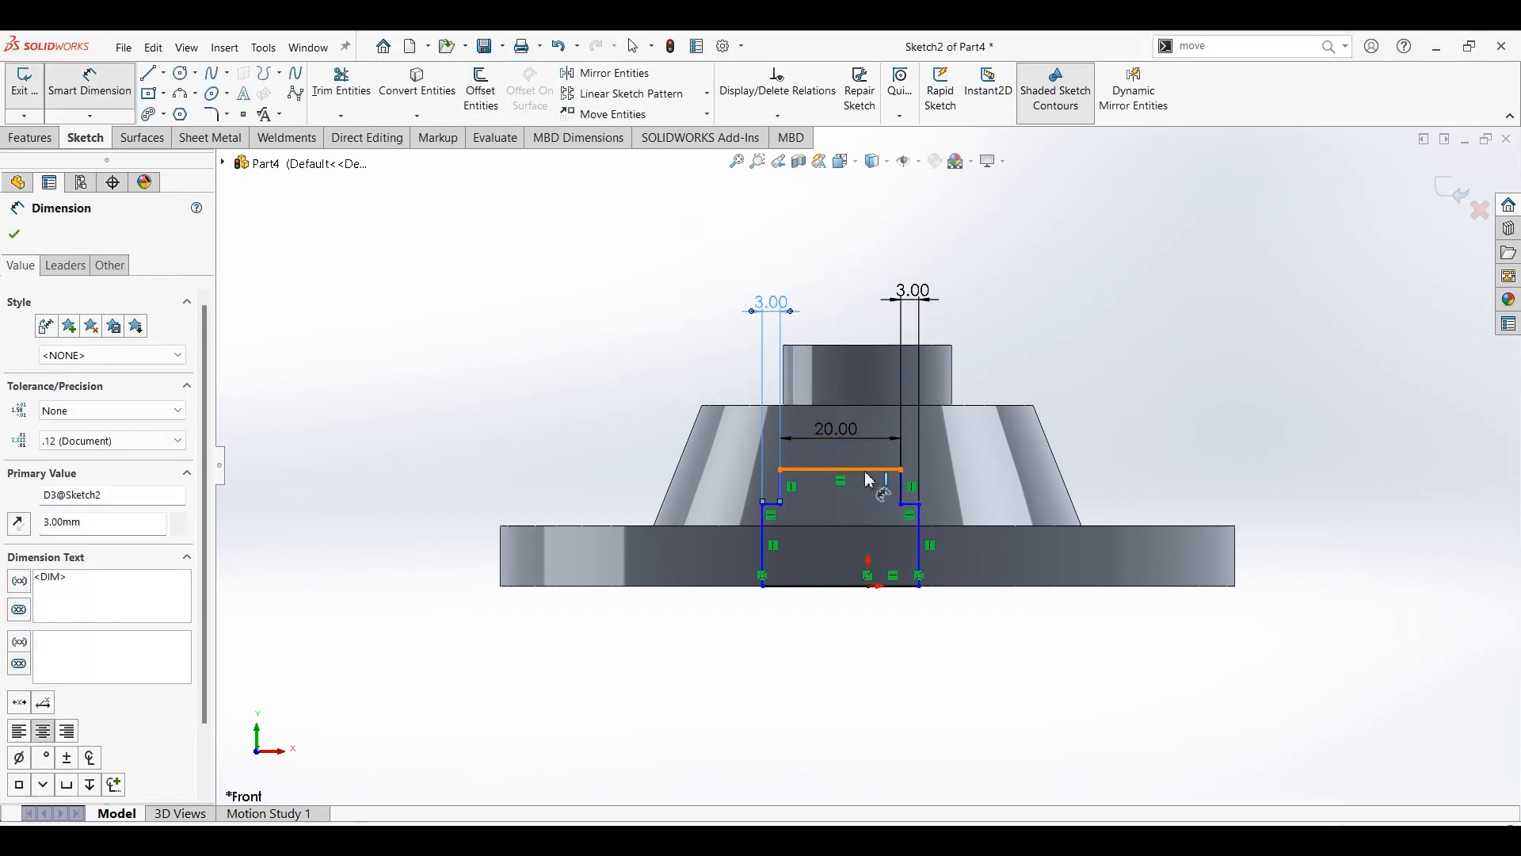
click(870, 586)
key(Escape)
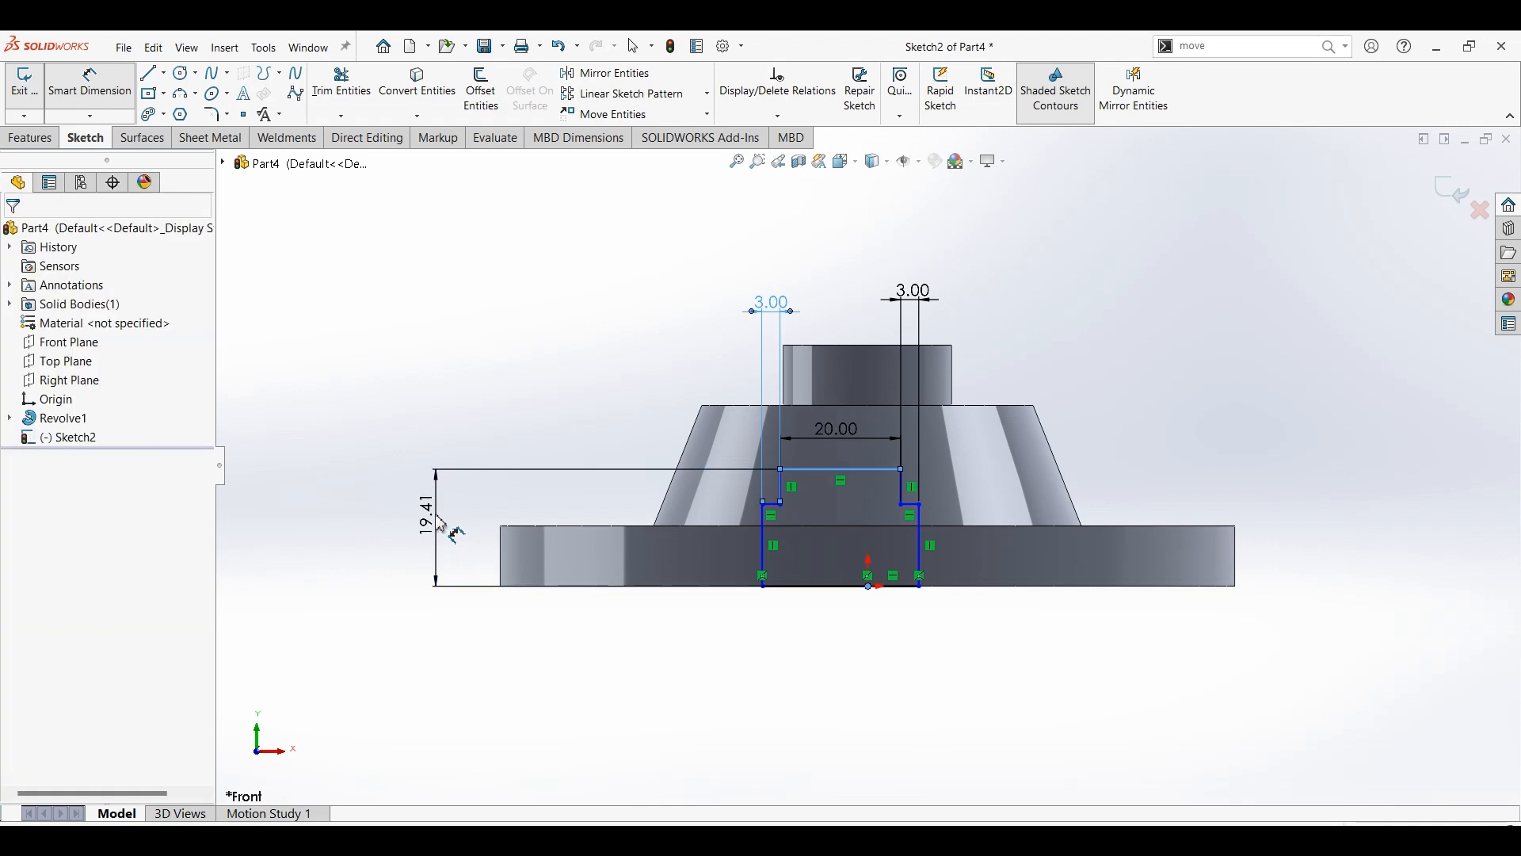
click(440, 525)
text(30)
key(Return)
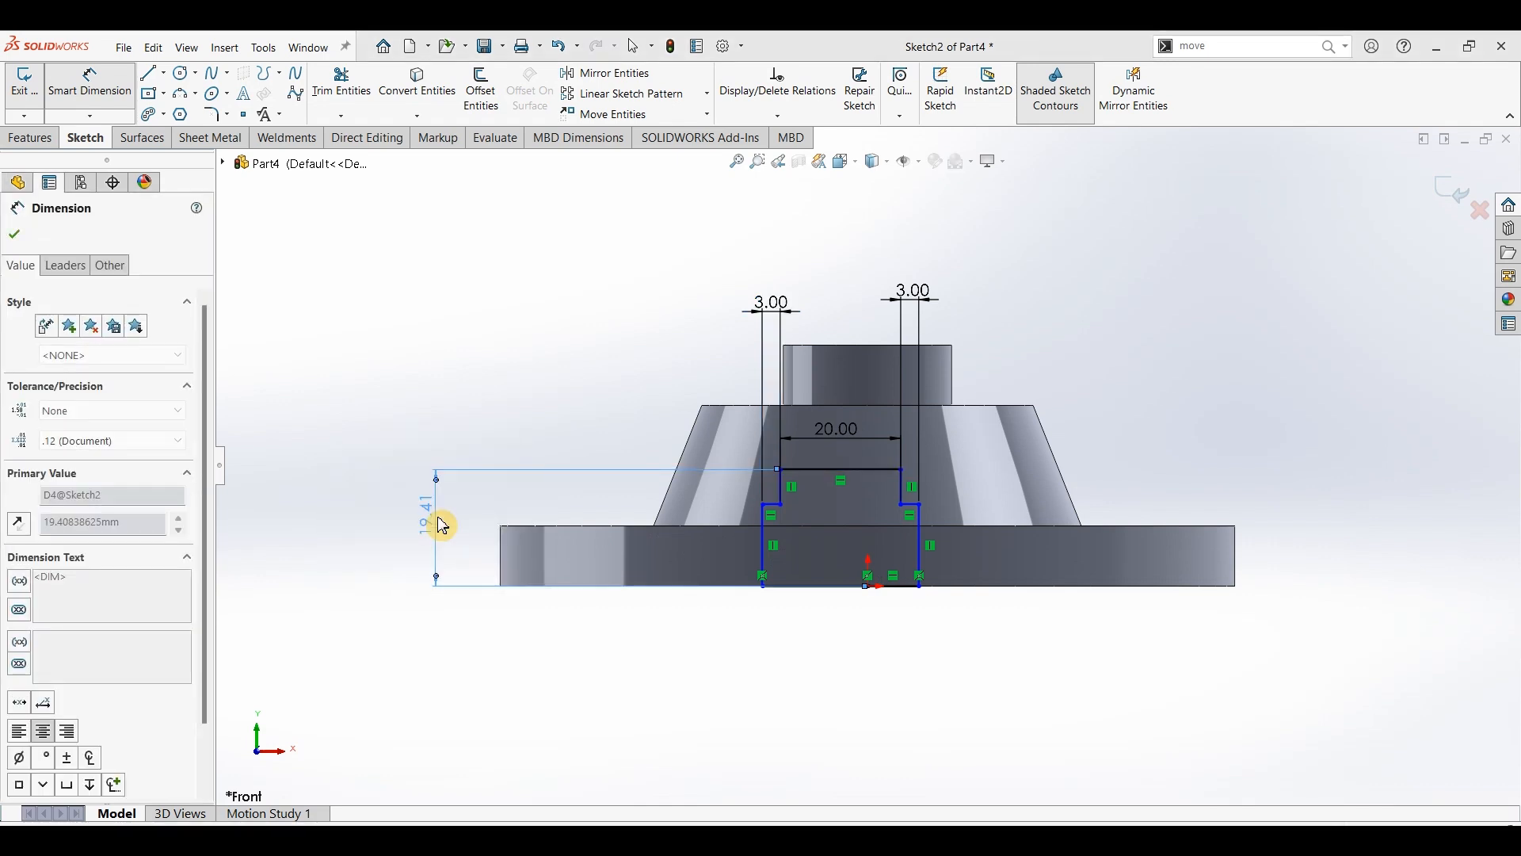
Step: Dimension the lower left vertical edge of the stepped profile as 20 mm high
click(769, 551)
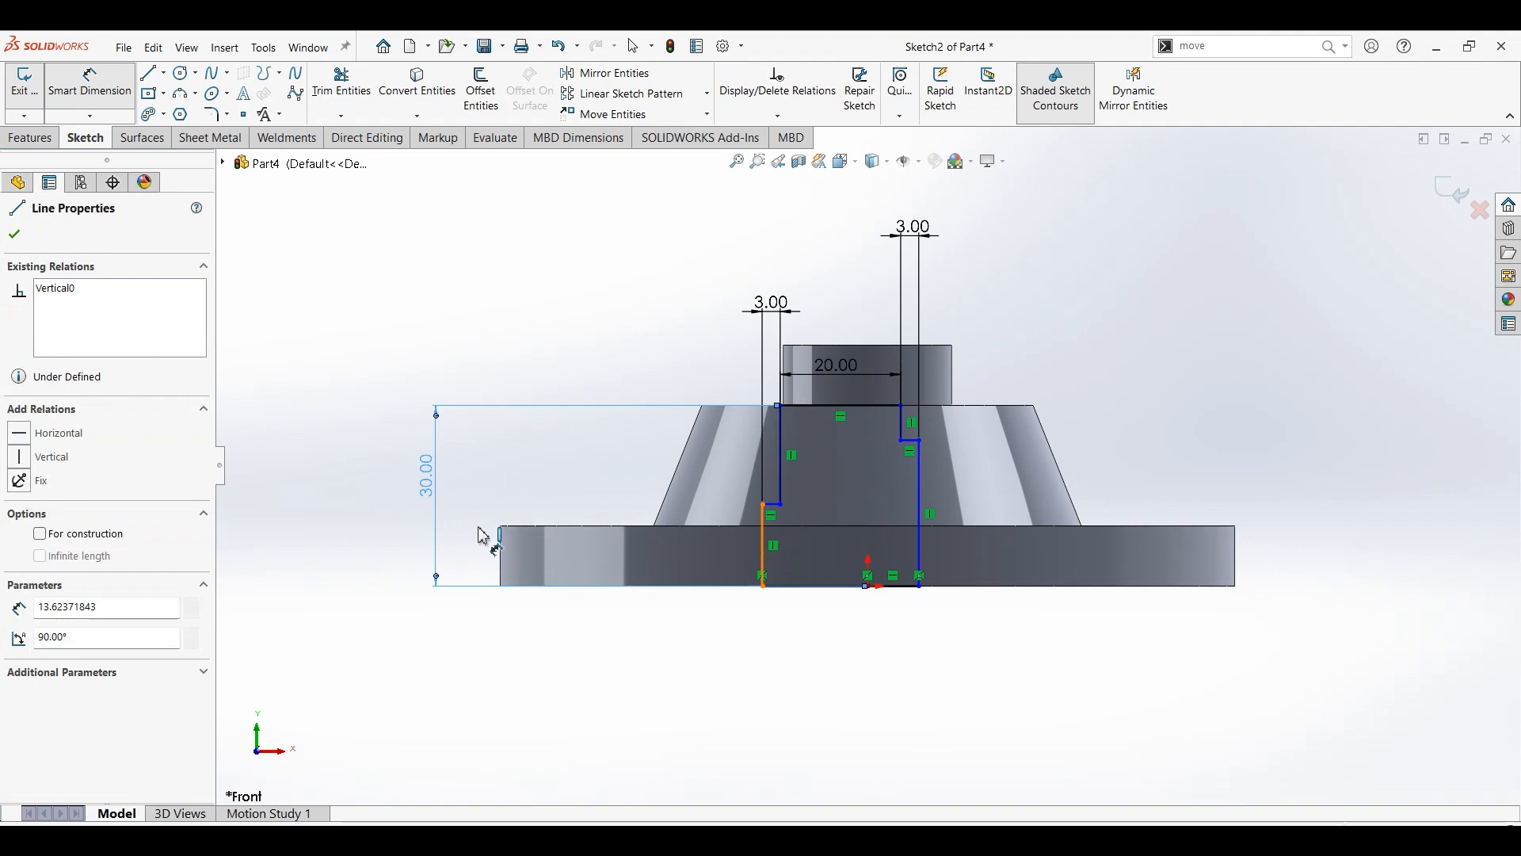
click(413, 542)
text(20)
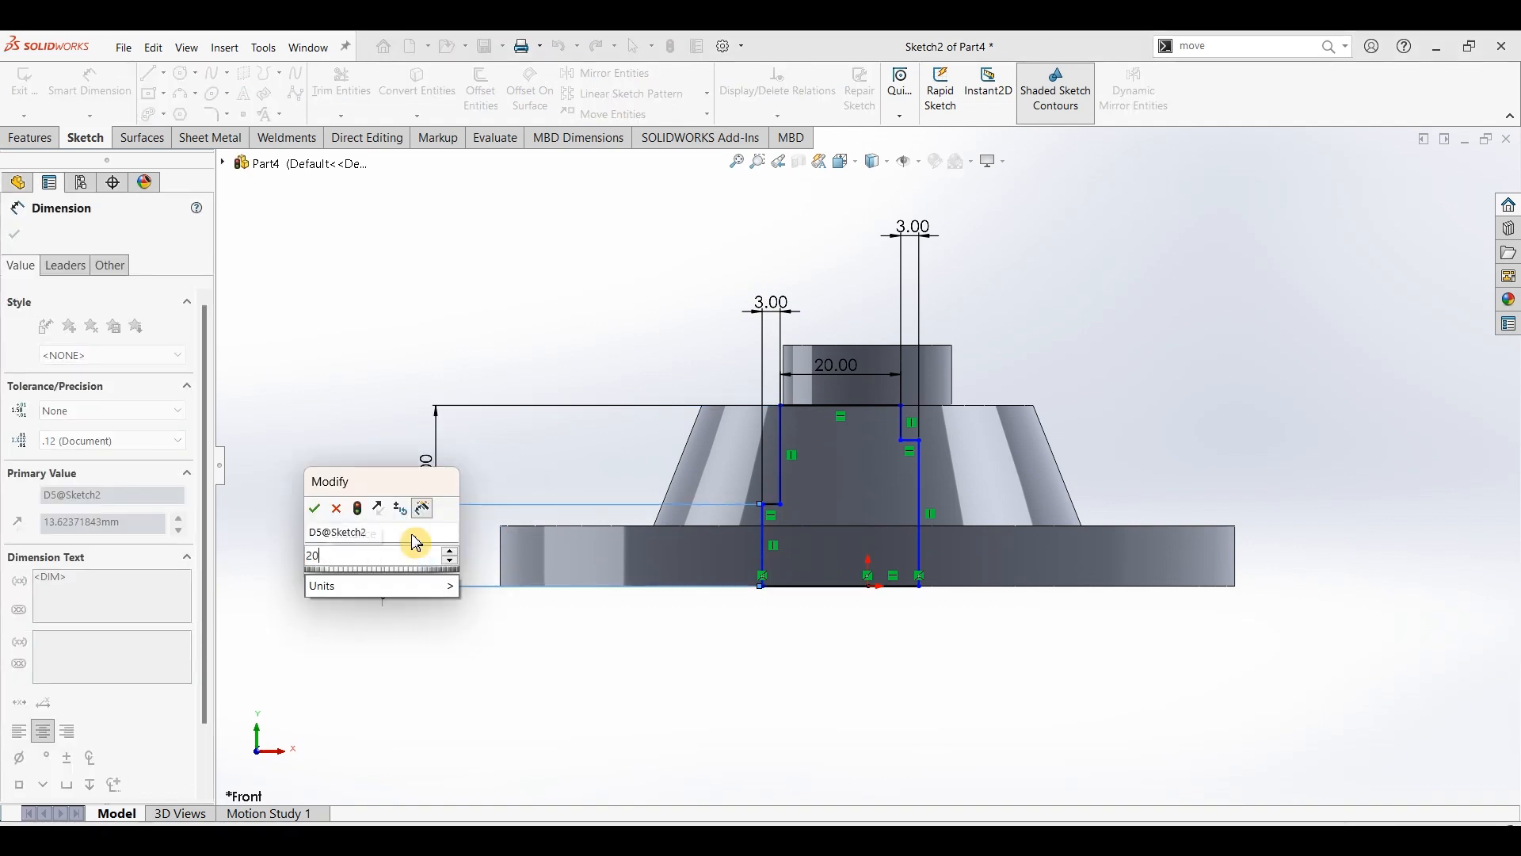
key(Return)
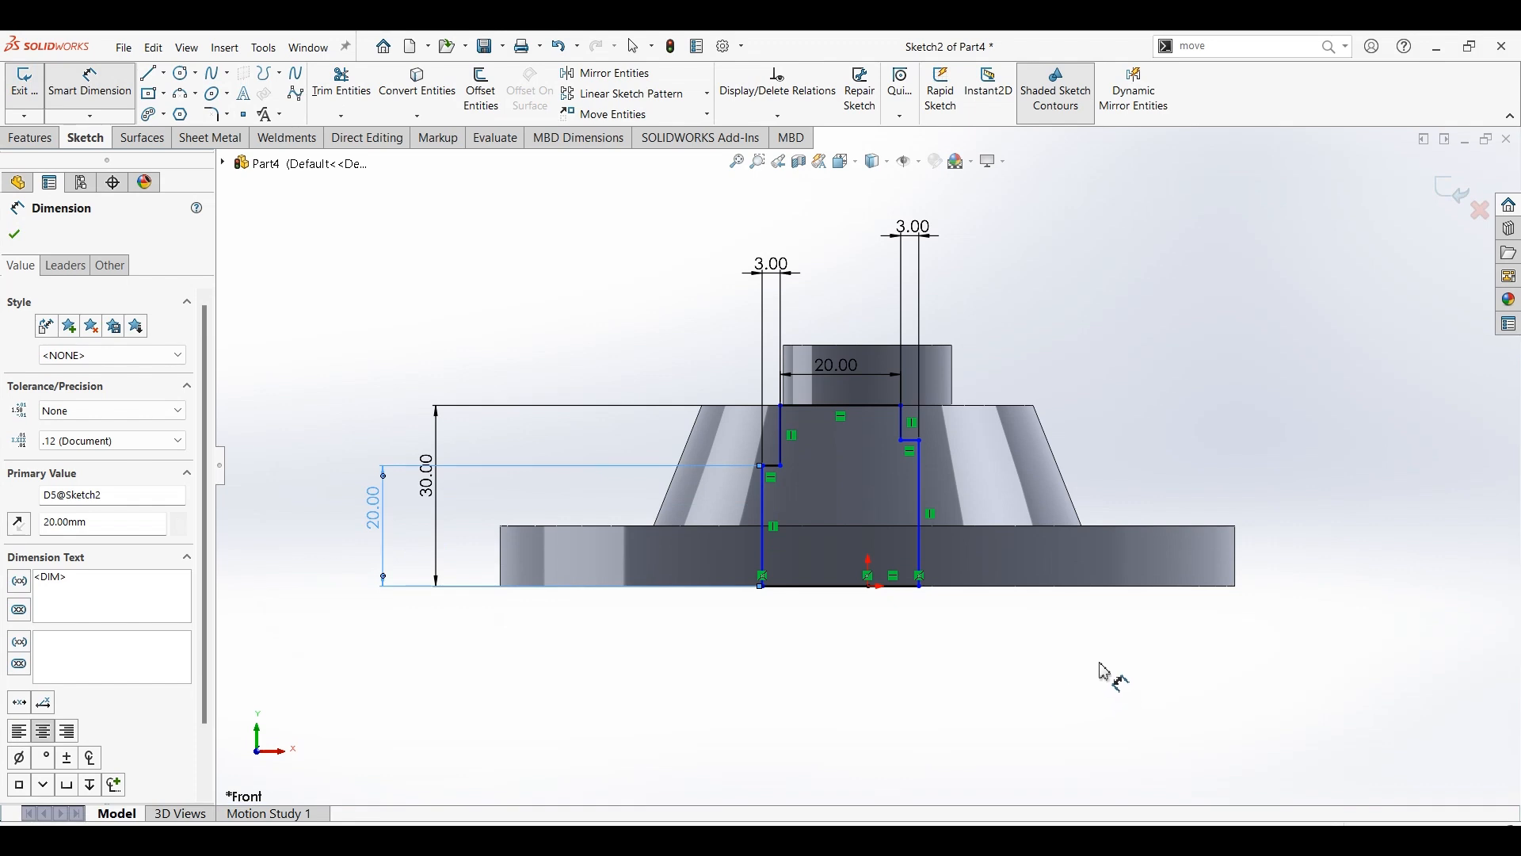
key(Escape)
key(Escape)
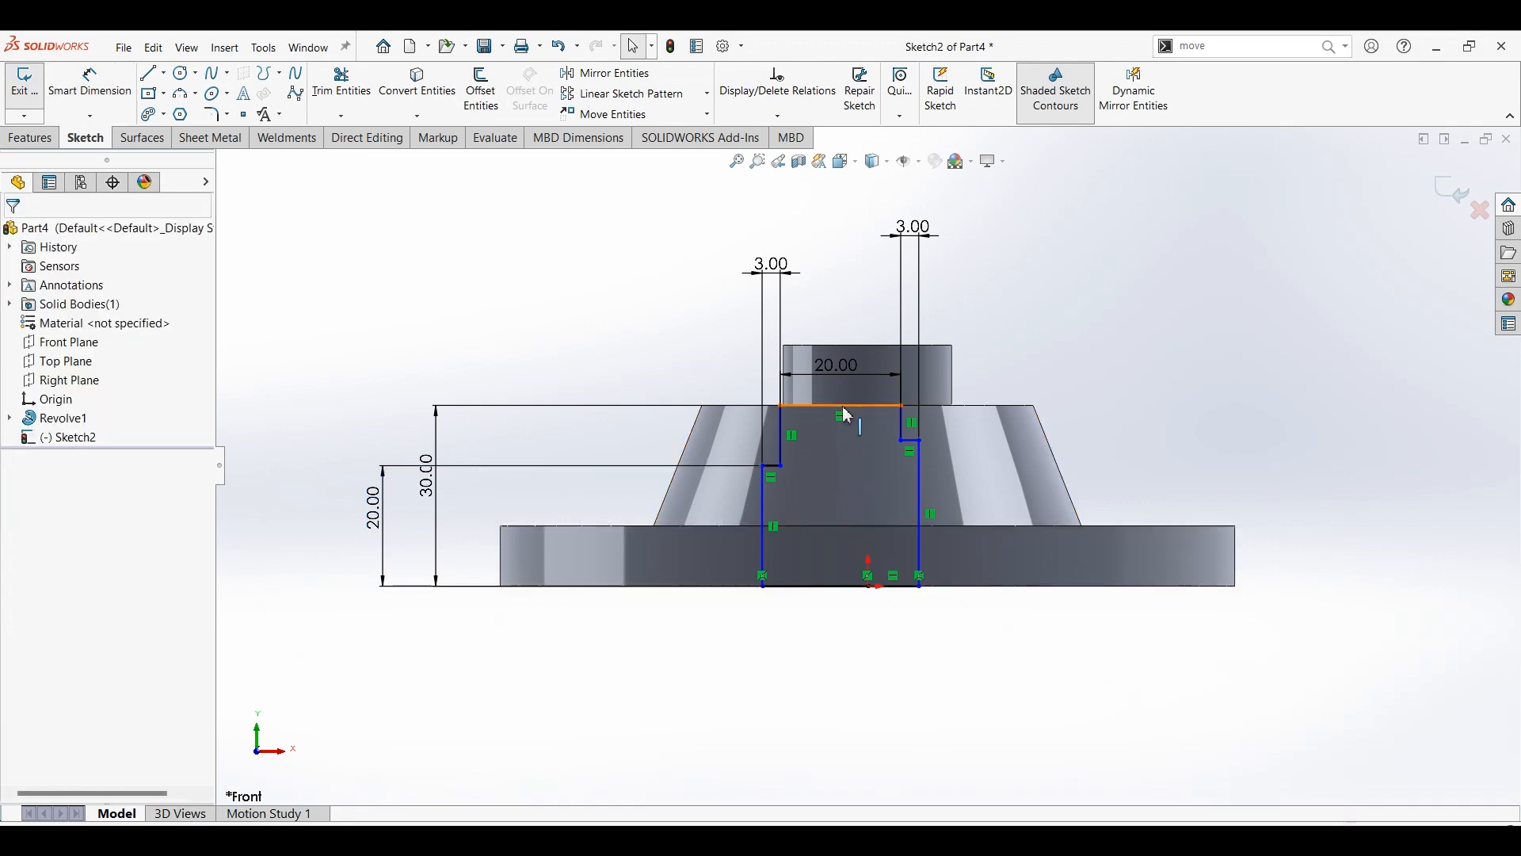
Step: Add a vertical relation between the midpoint of the stepped profile's top edge and the origin to centre the profile
click(856, 452)
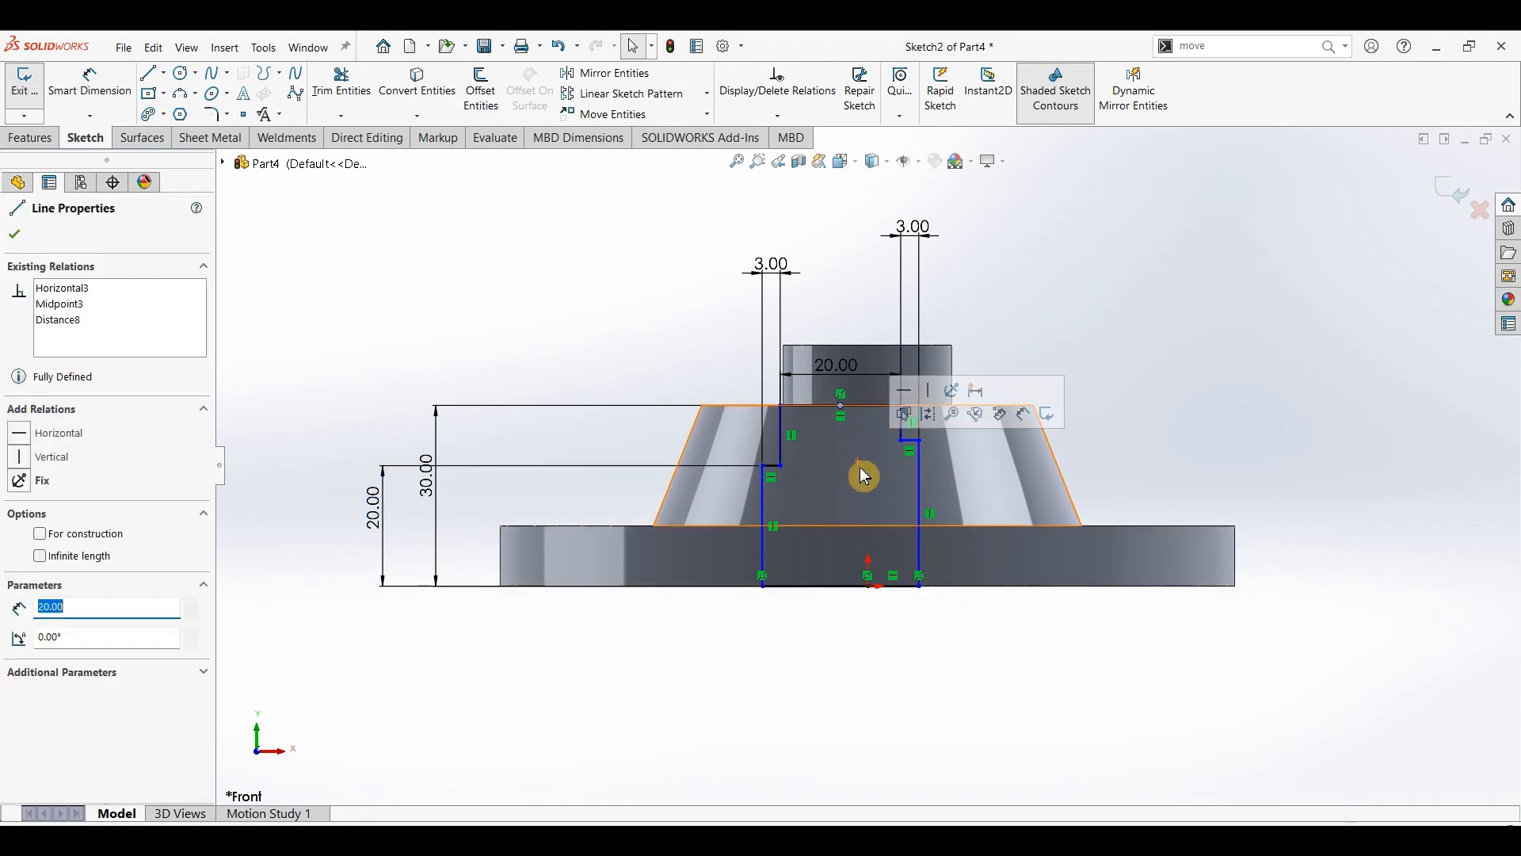
click(871, 589)
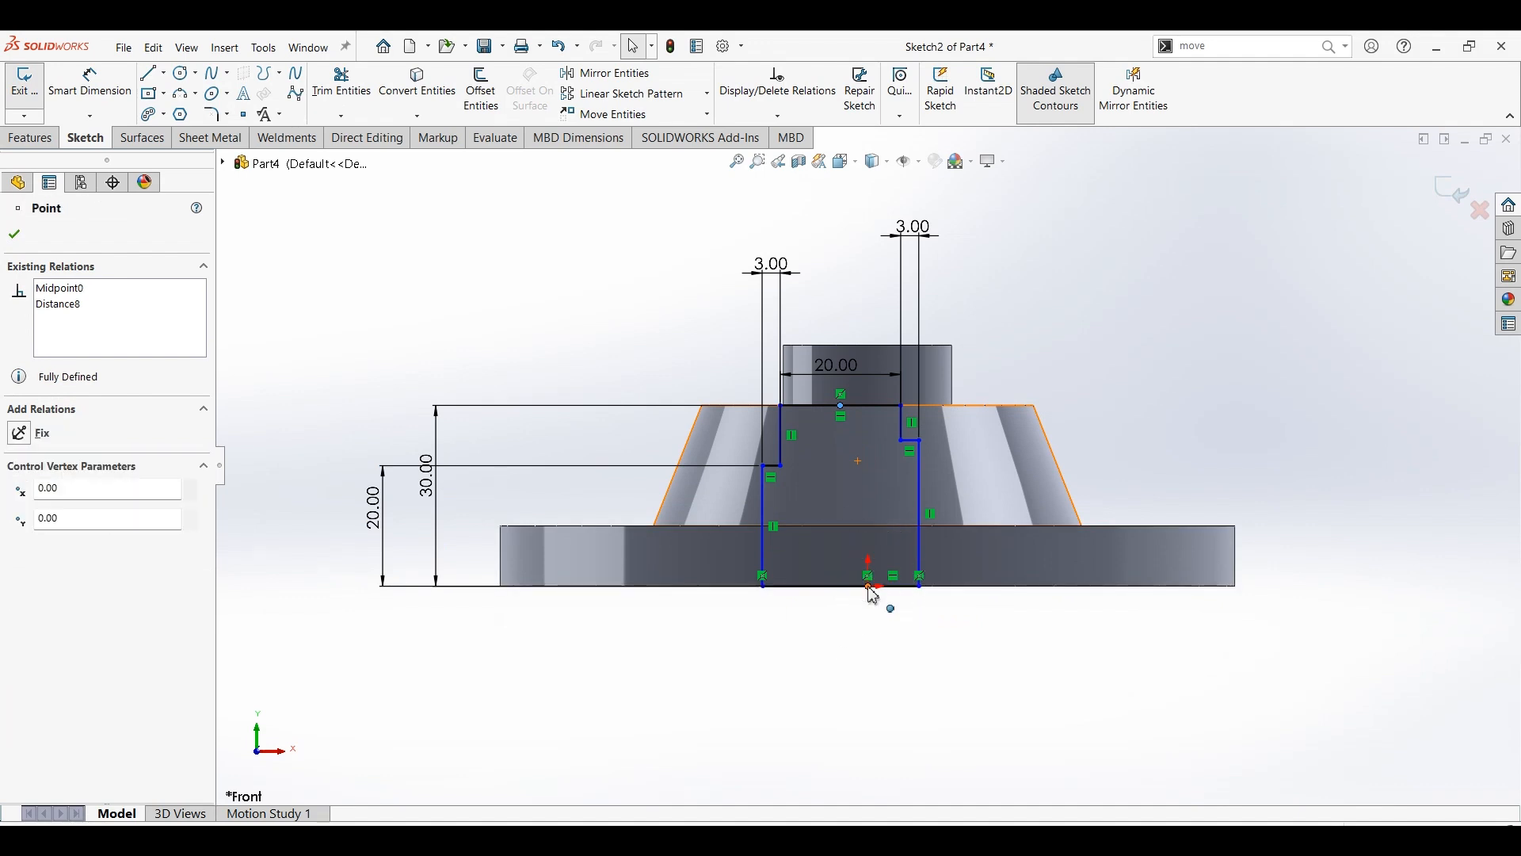
ctrl+click(871, 589)
click(947, 531)
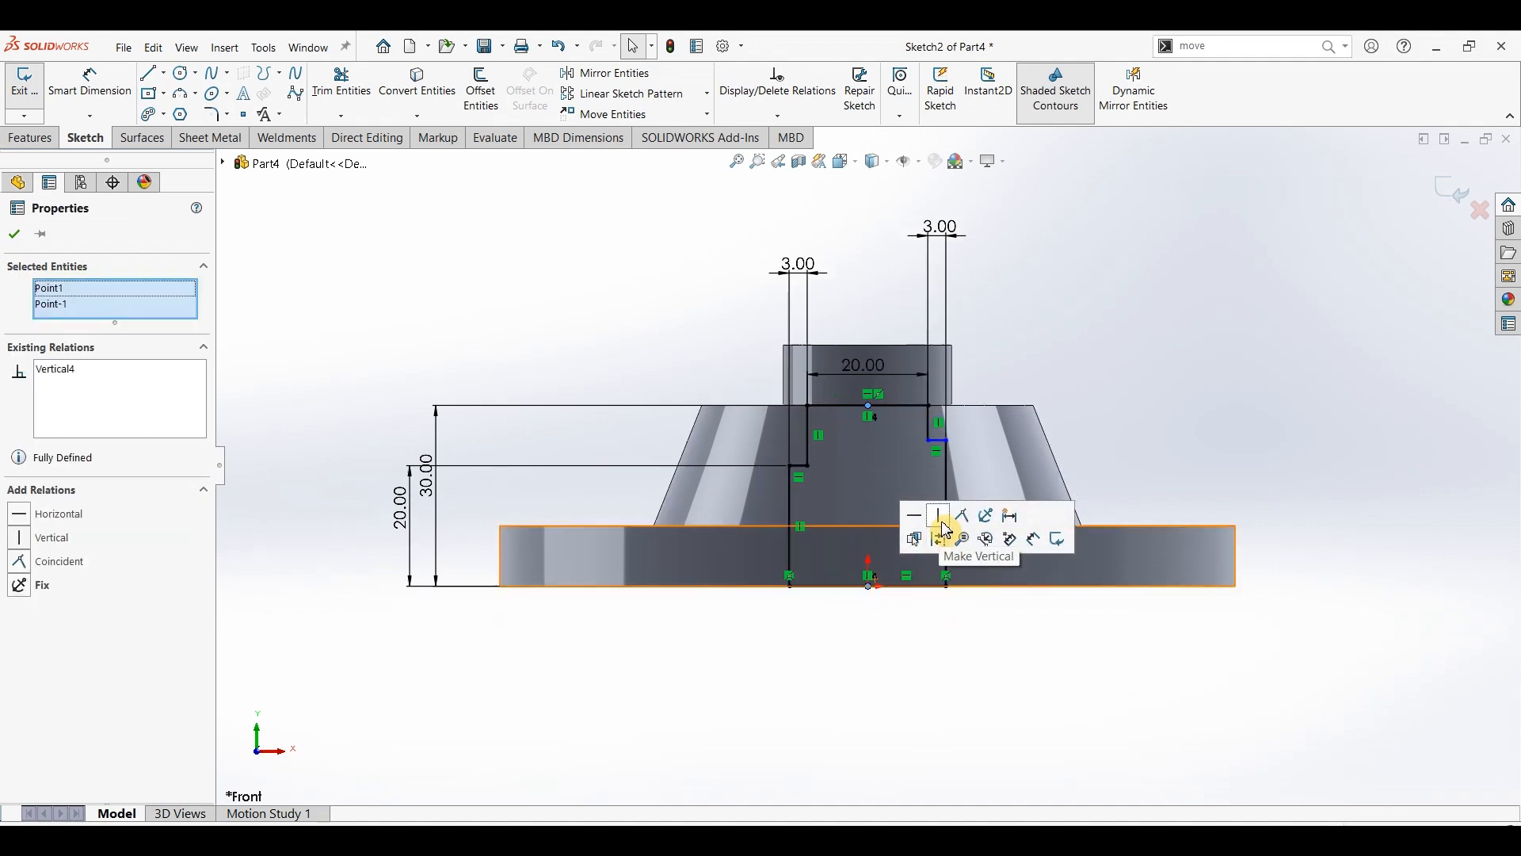
click(909, 673)
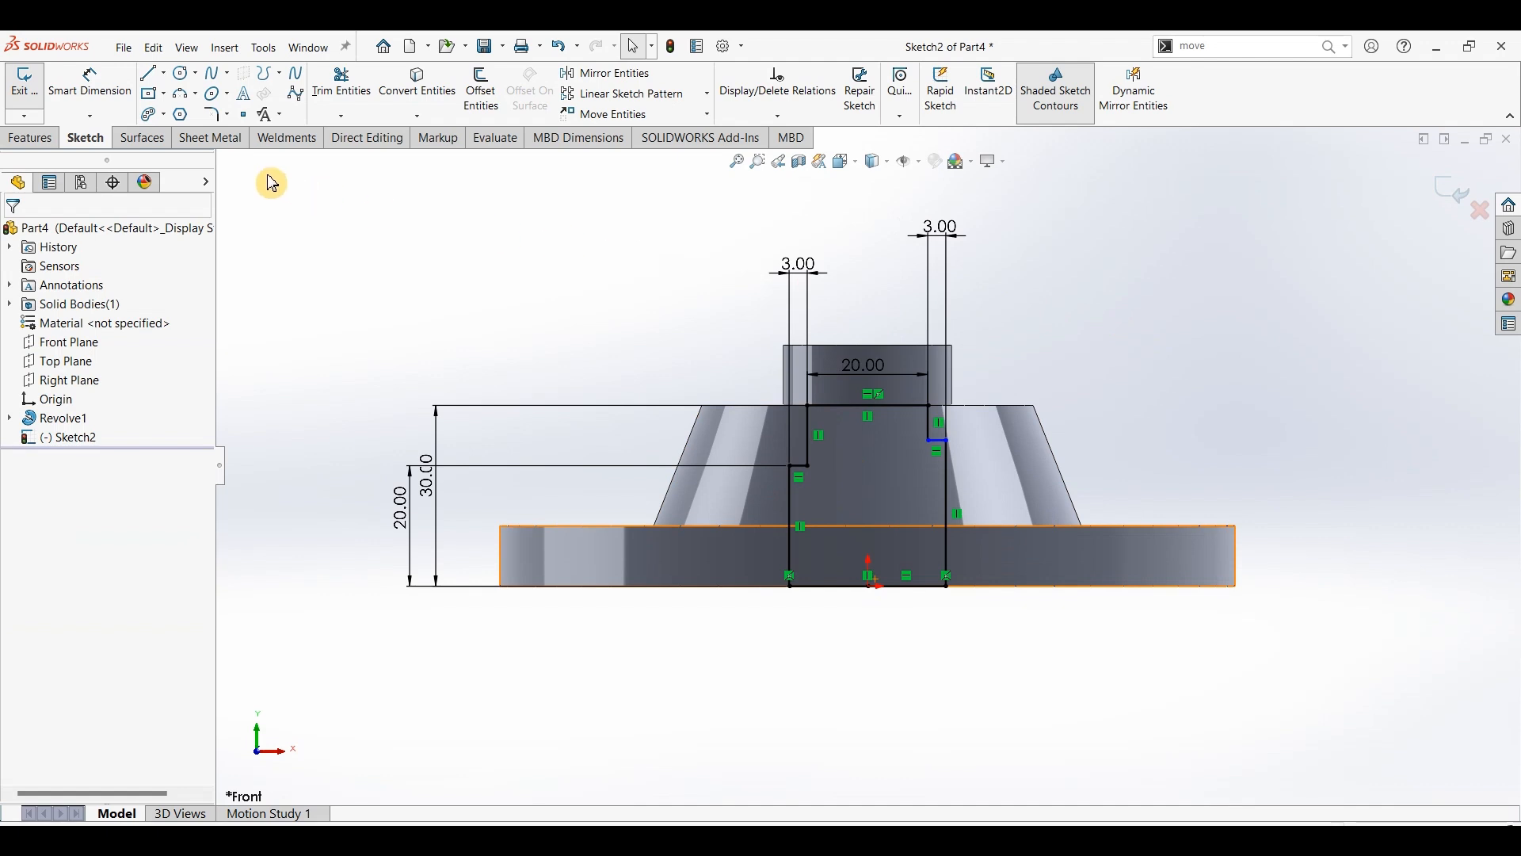
Step: Start an Extruded Boss of the stepped profile with its start condition offset 40 mm from the sketch plane
click(32, 140)
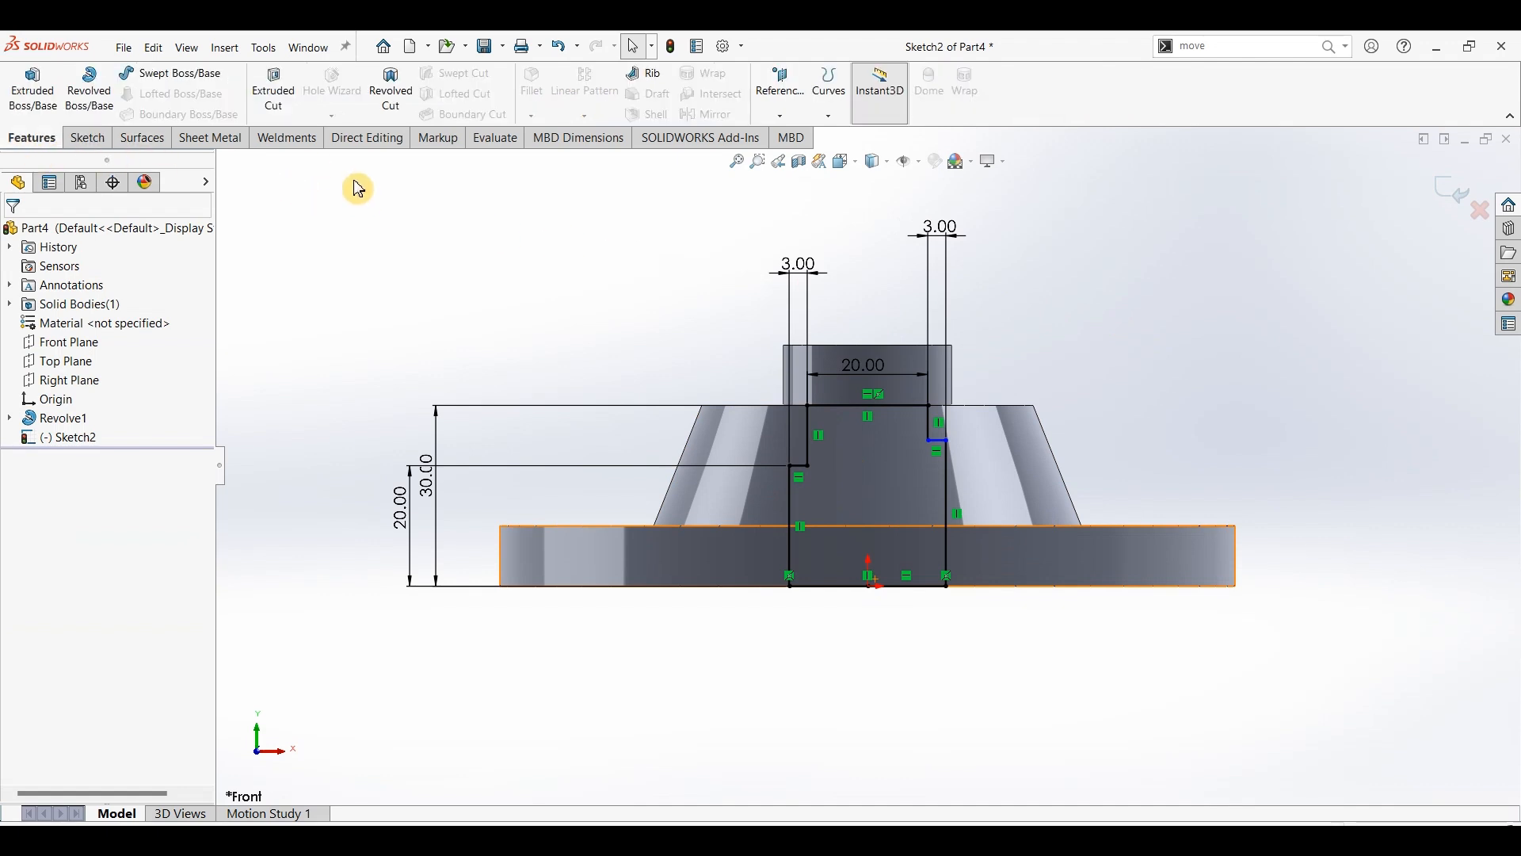
click(32, 88)
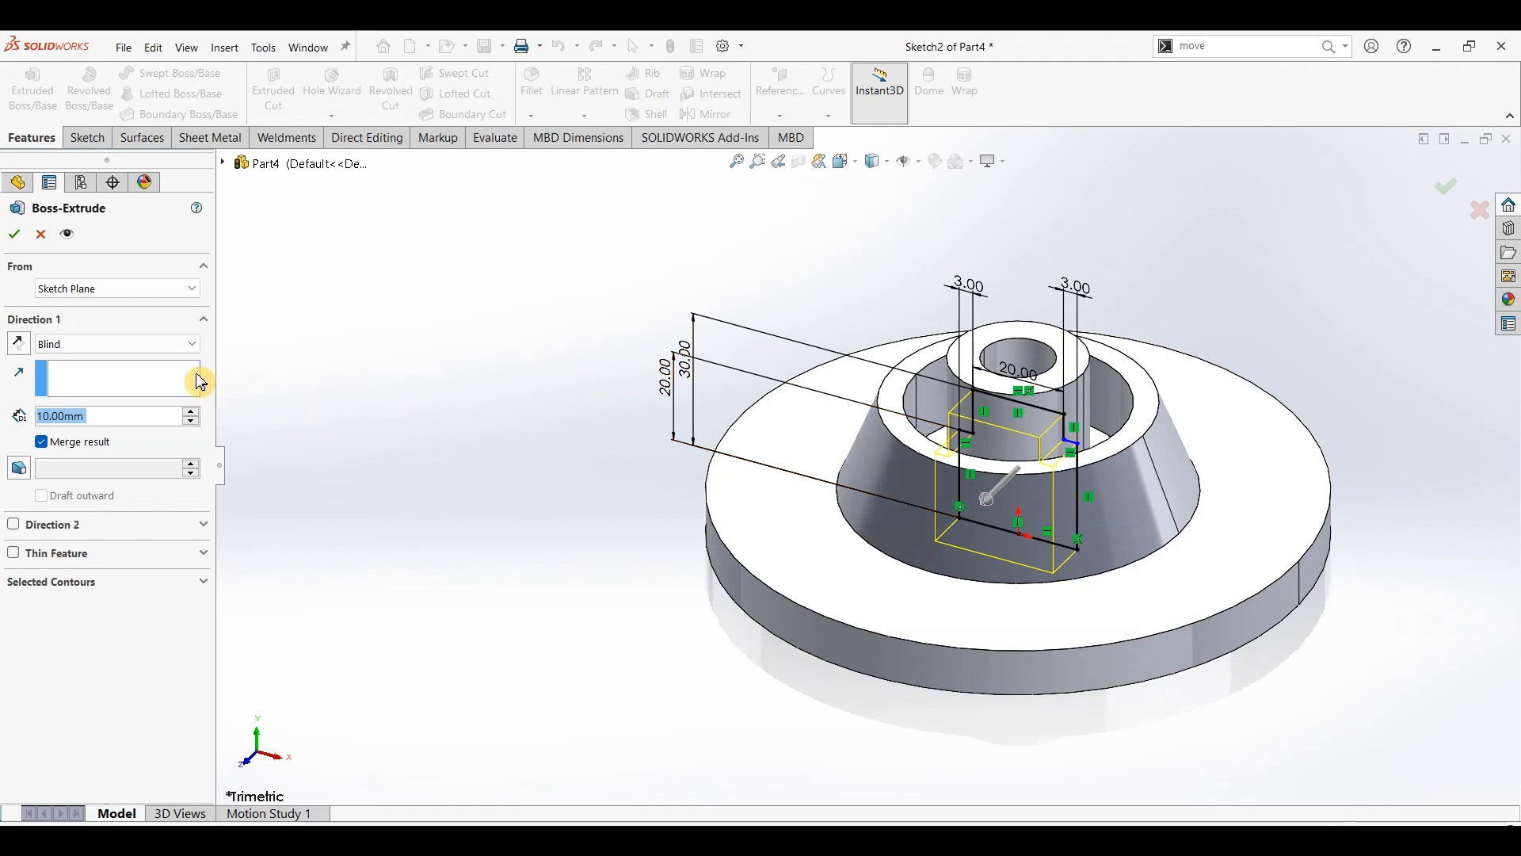
click(181, 289)
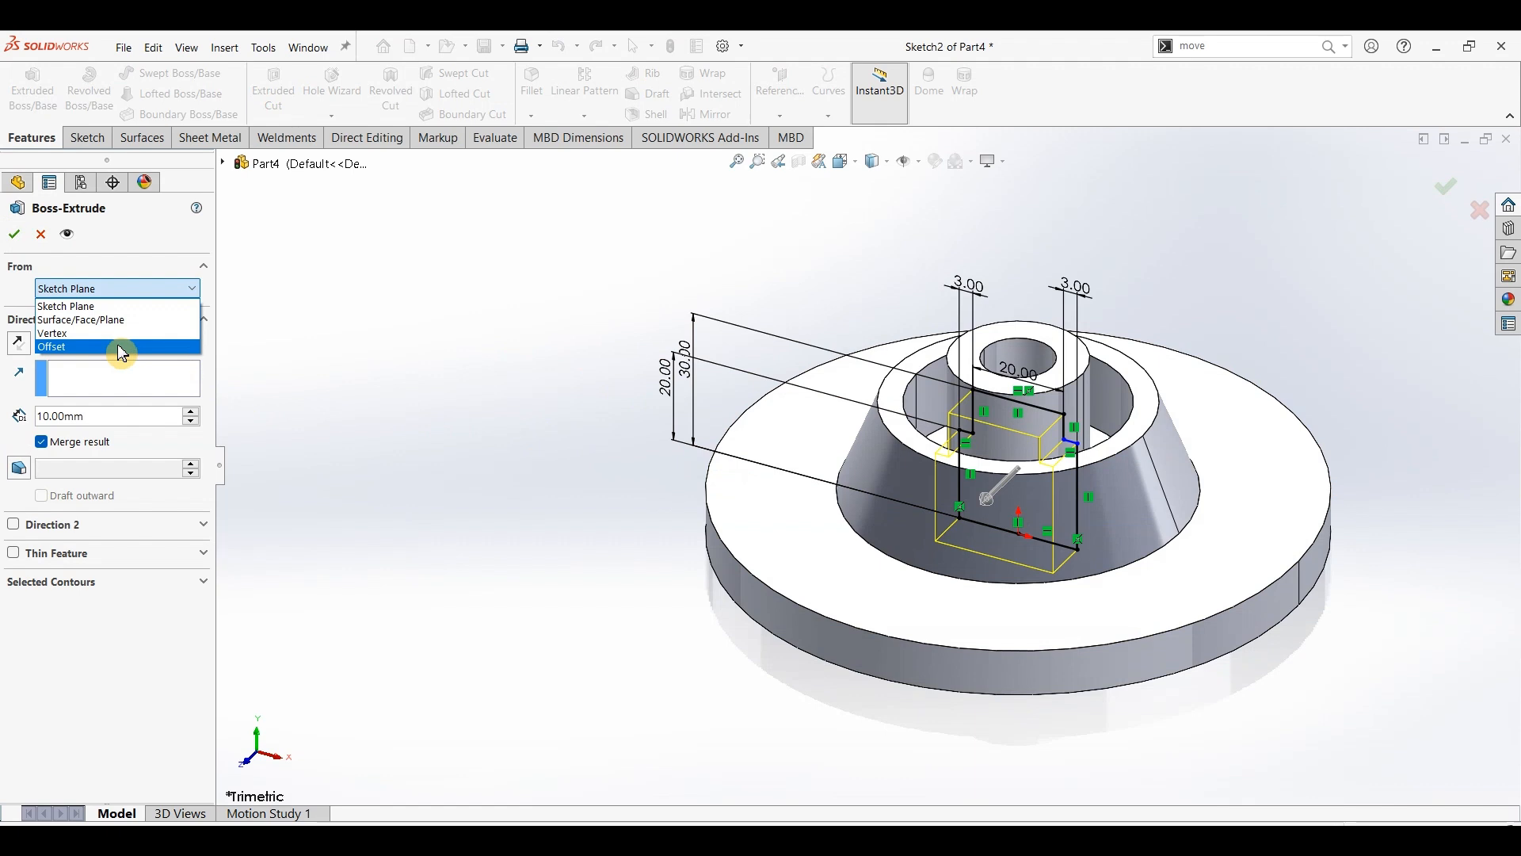
click(122, 348)
click(193, 317)
click(192, 317)
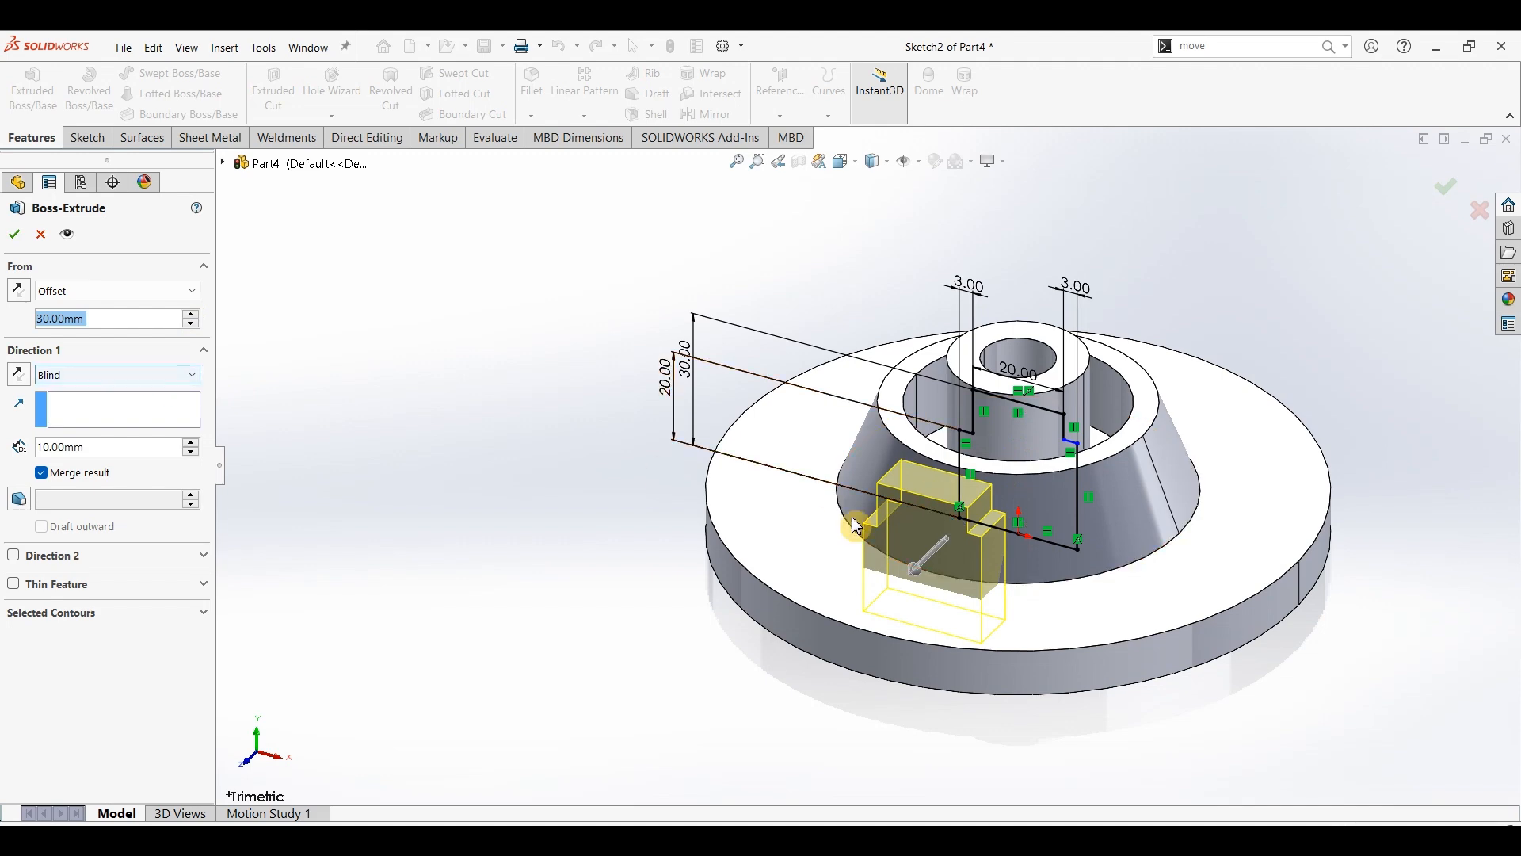
middle_drag(486, 451, 208, 378)
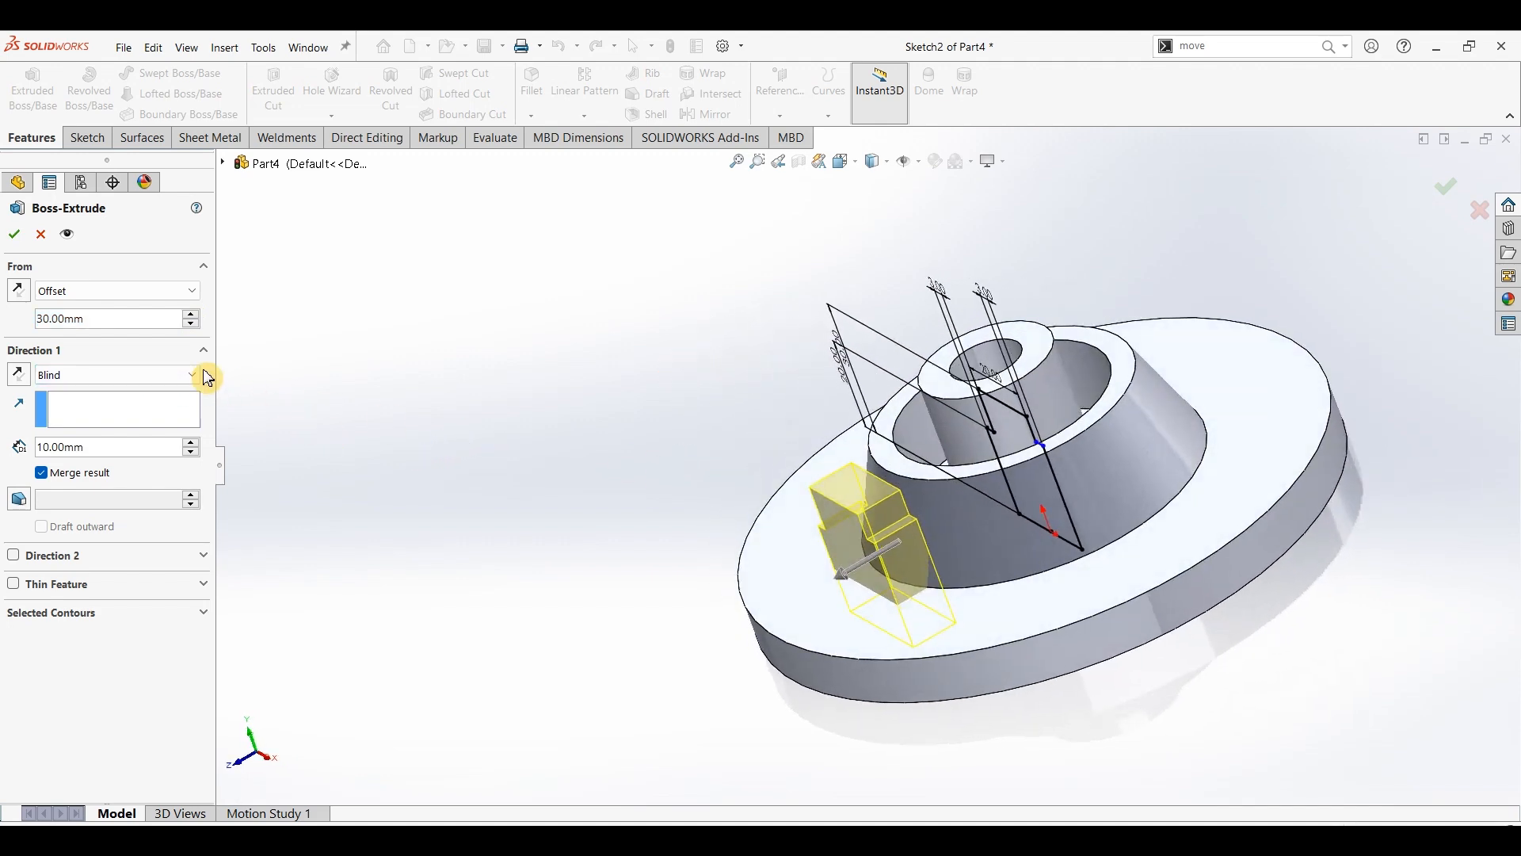
click(191, 315)
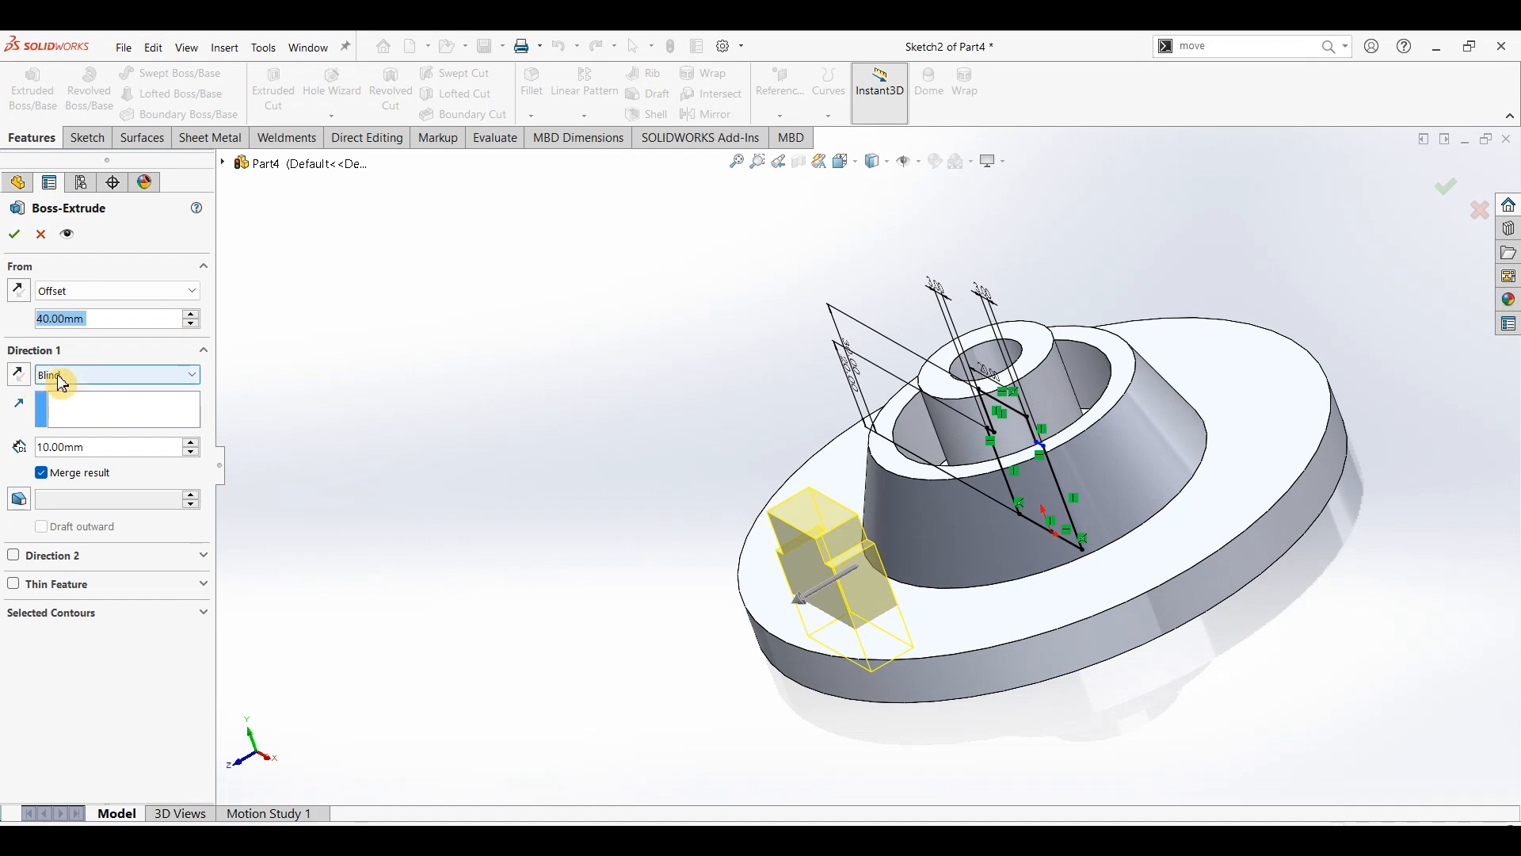
Step: Reverse the extrusion's first direction and end it Up To Surface at the outer conical face
click(22, 388)
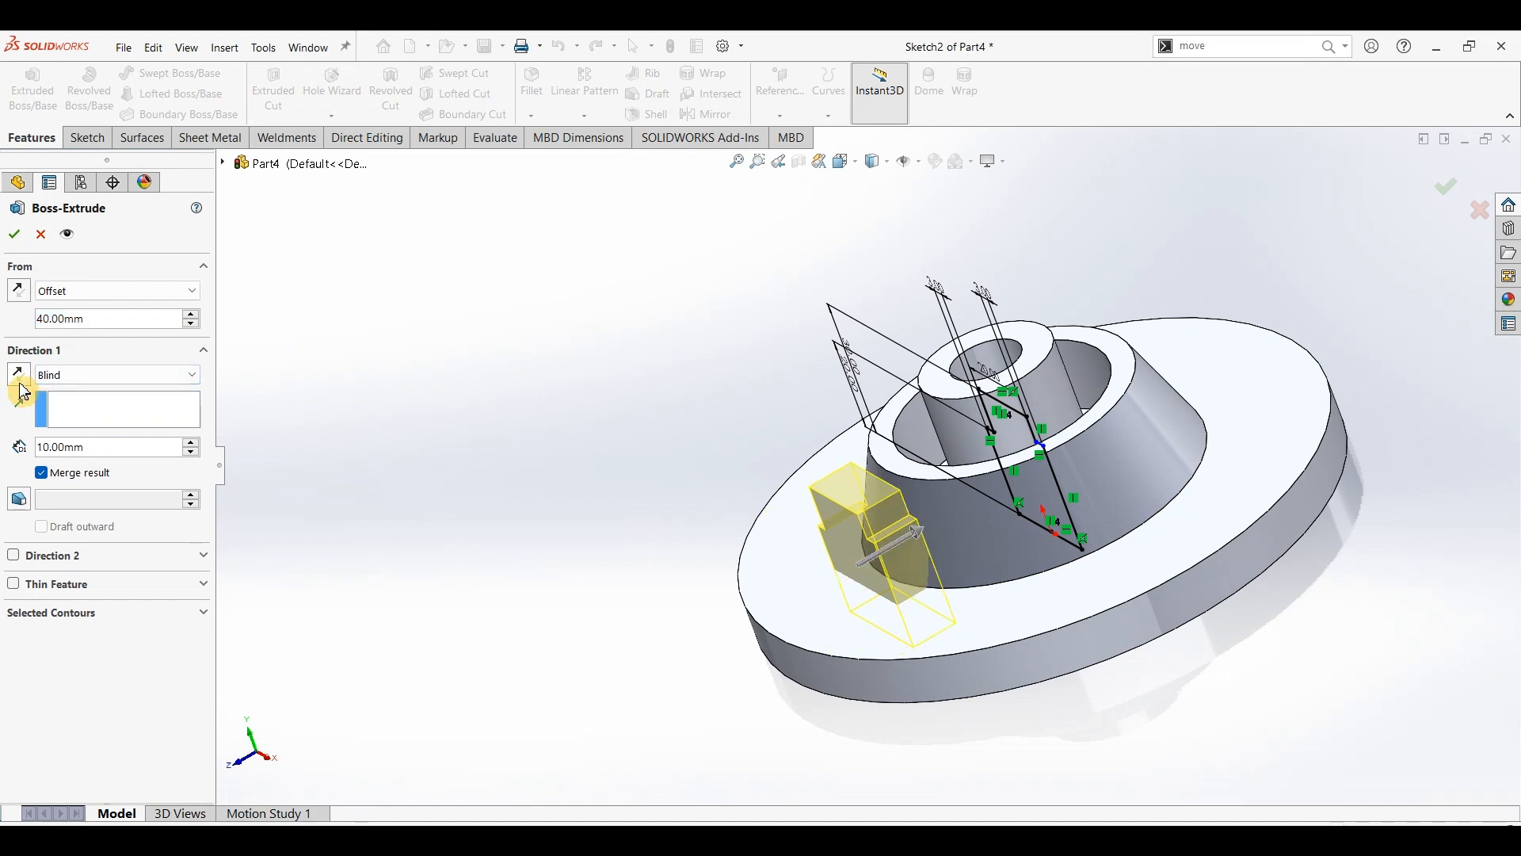
click(95, 377)
click(89, 433)
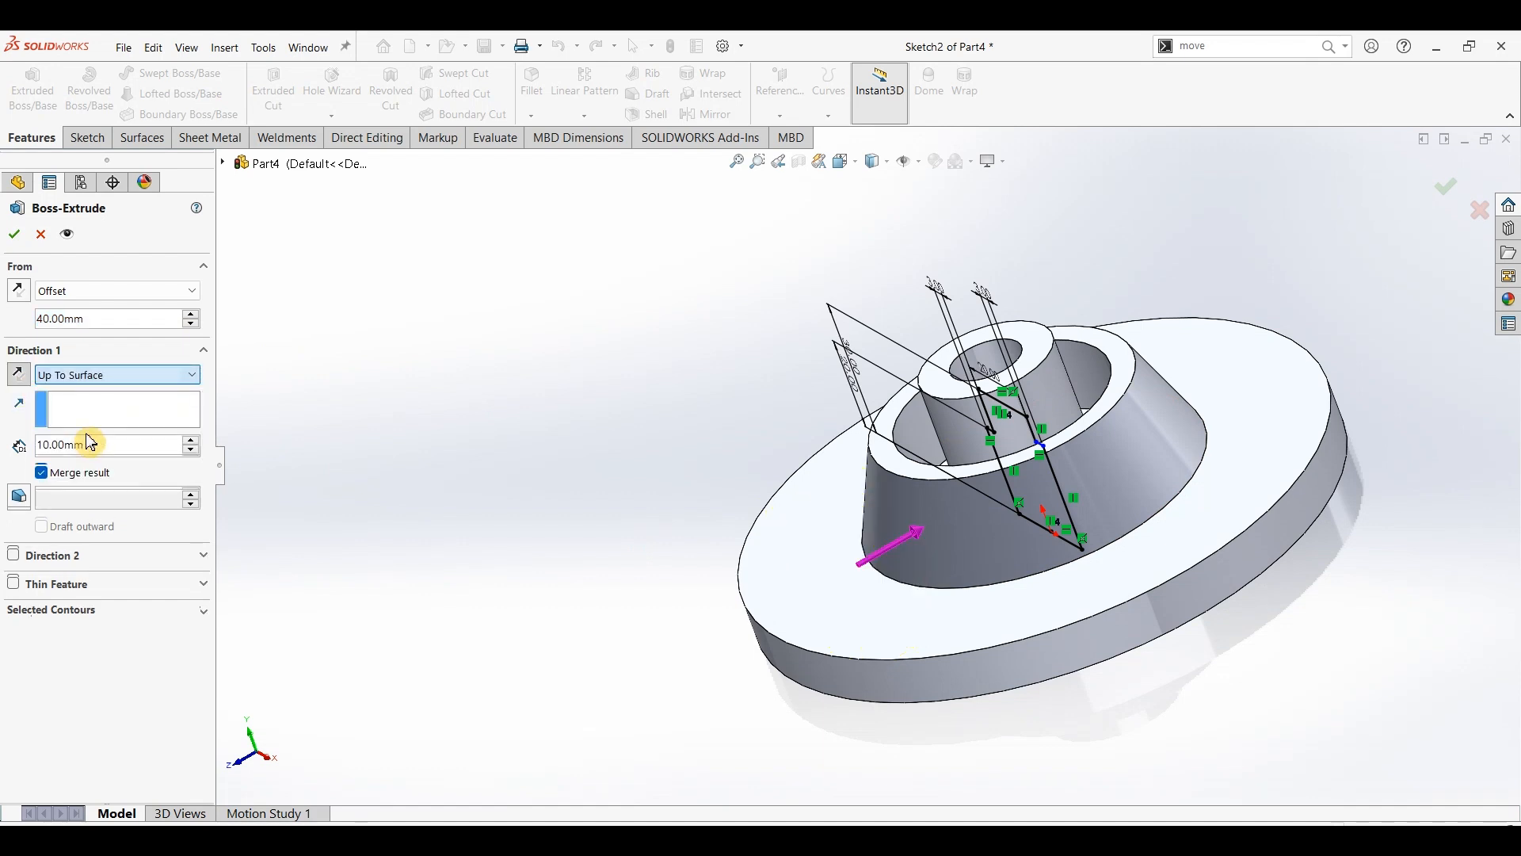
click(997, 557)
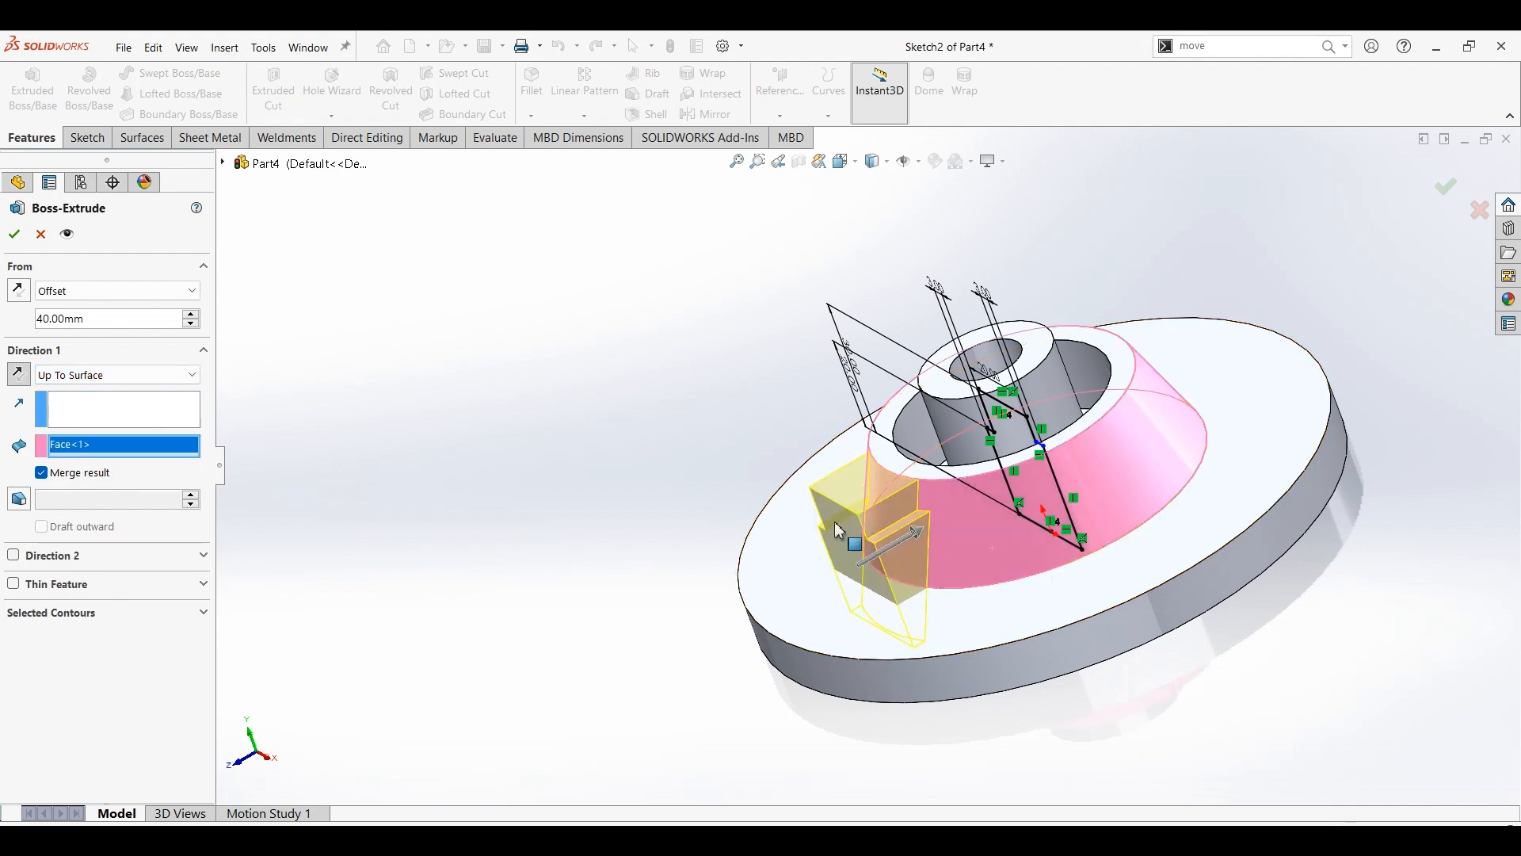
Step: Enable a second extrusion direction ending Up To Surface at the base disc's outer cylindrical face, and complete the boss
click(14, 557)
click(104, 590)
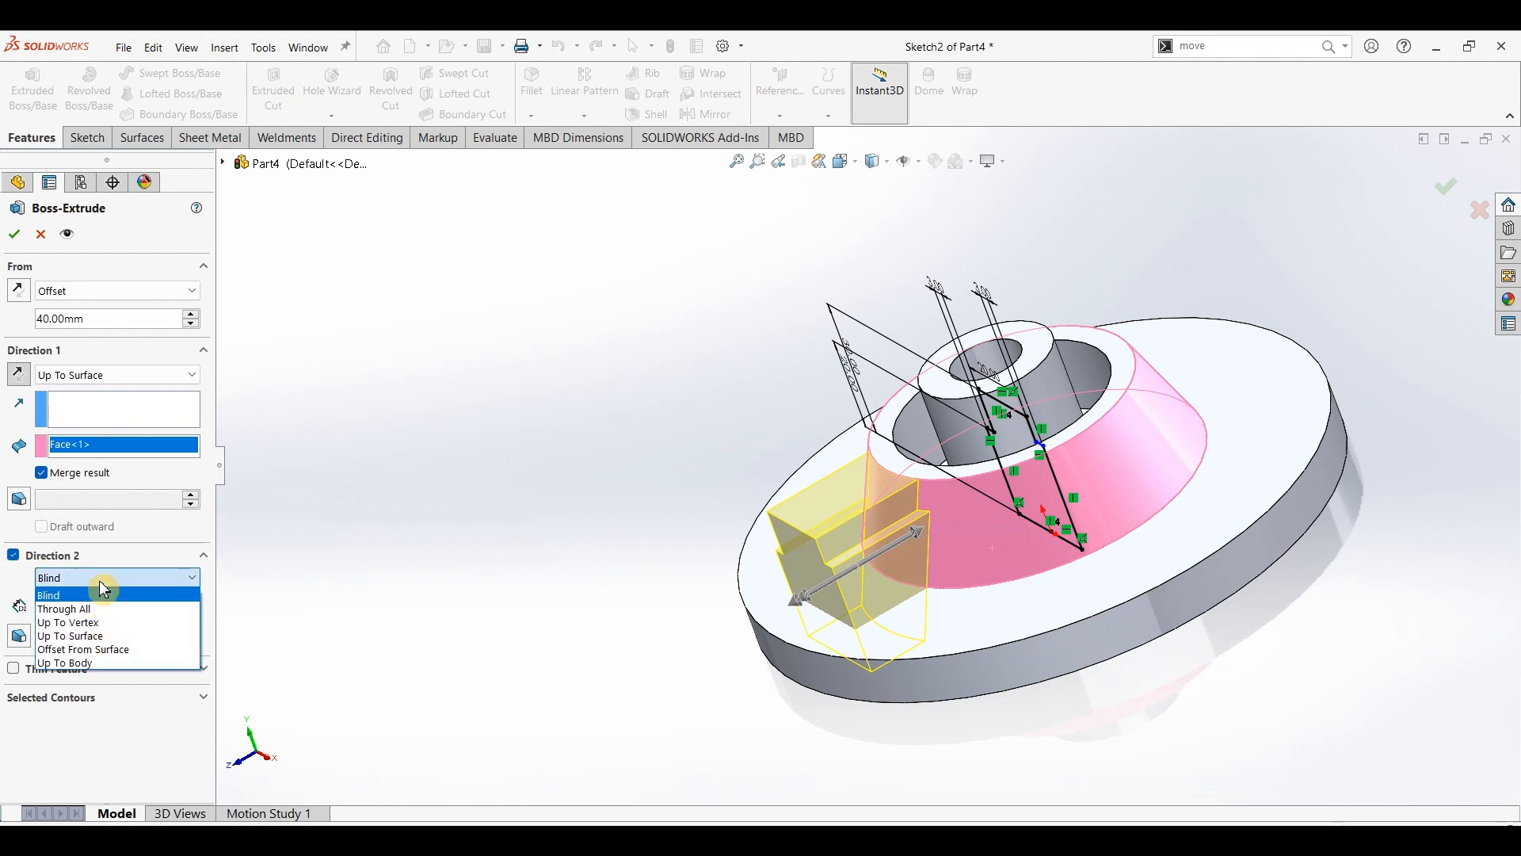
click(88, 637)
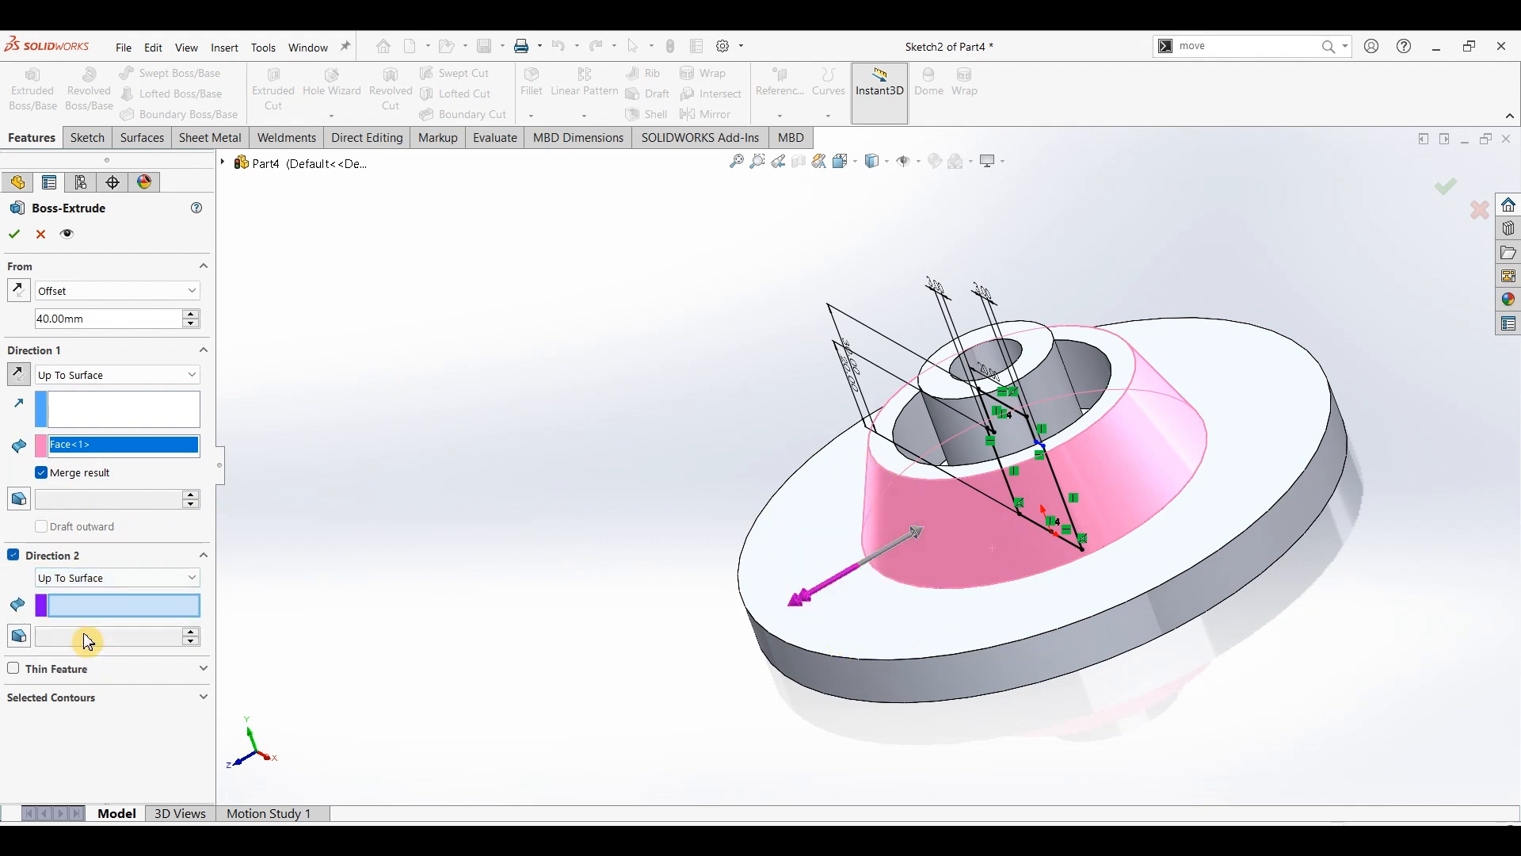
click(842, 679)
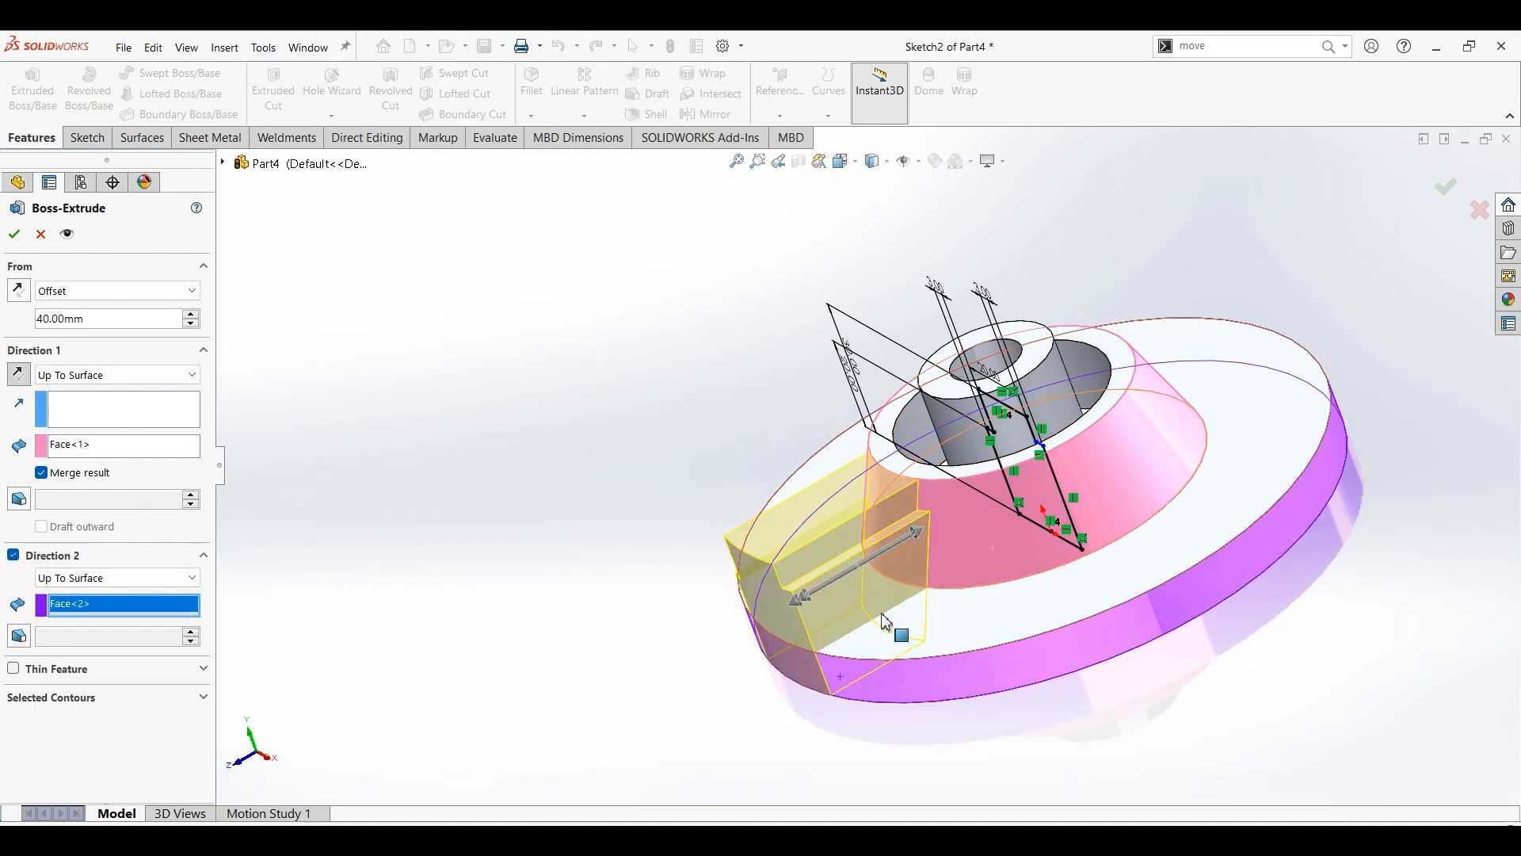
middle_drag(584, 510, 539, 536)
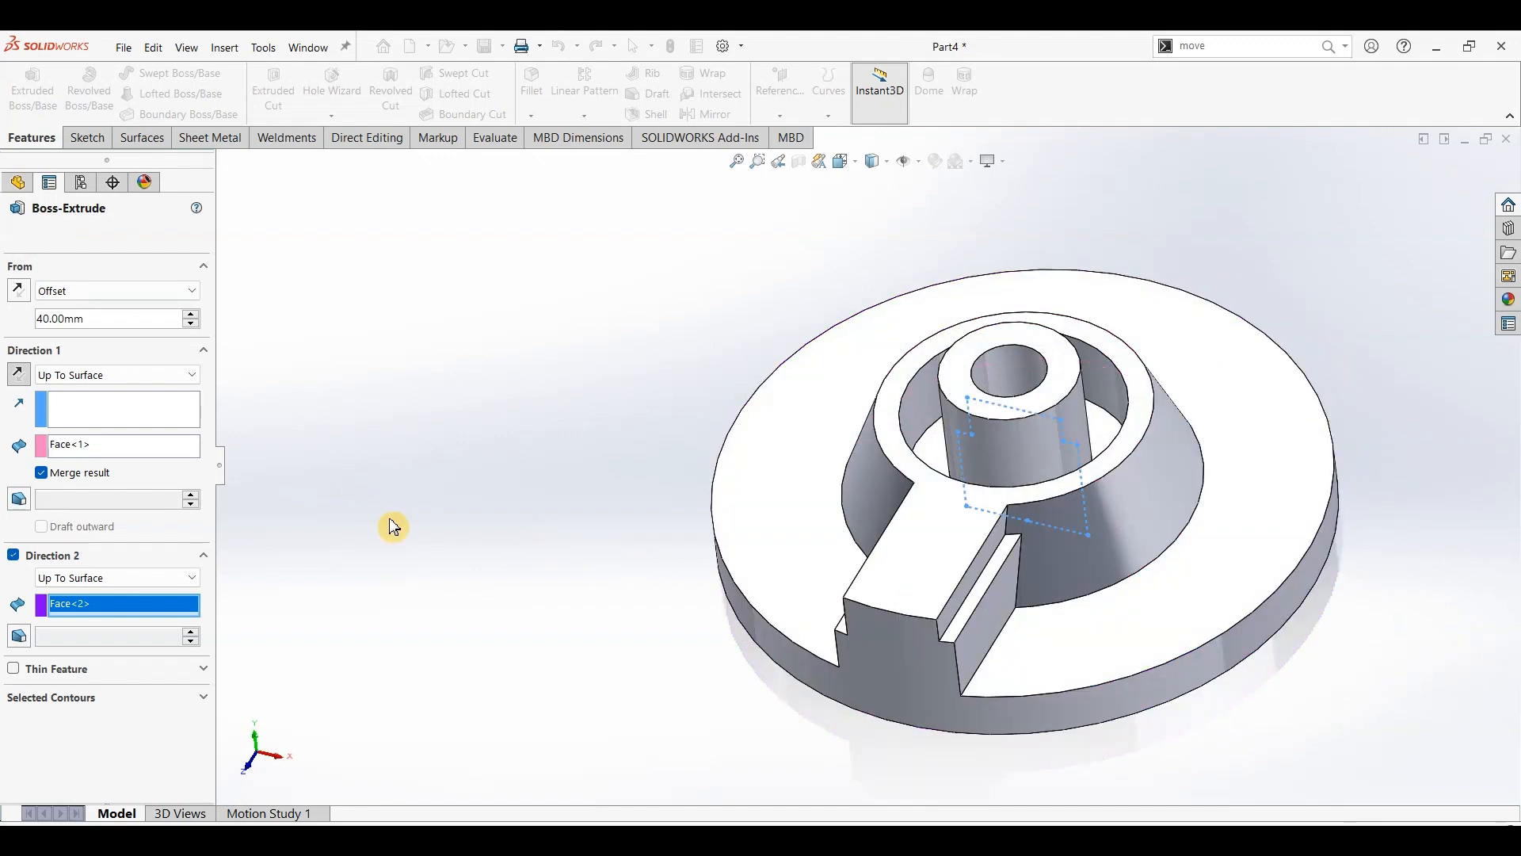
middle_drag(709, 727, 785, 688)
key(ctrl+7)
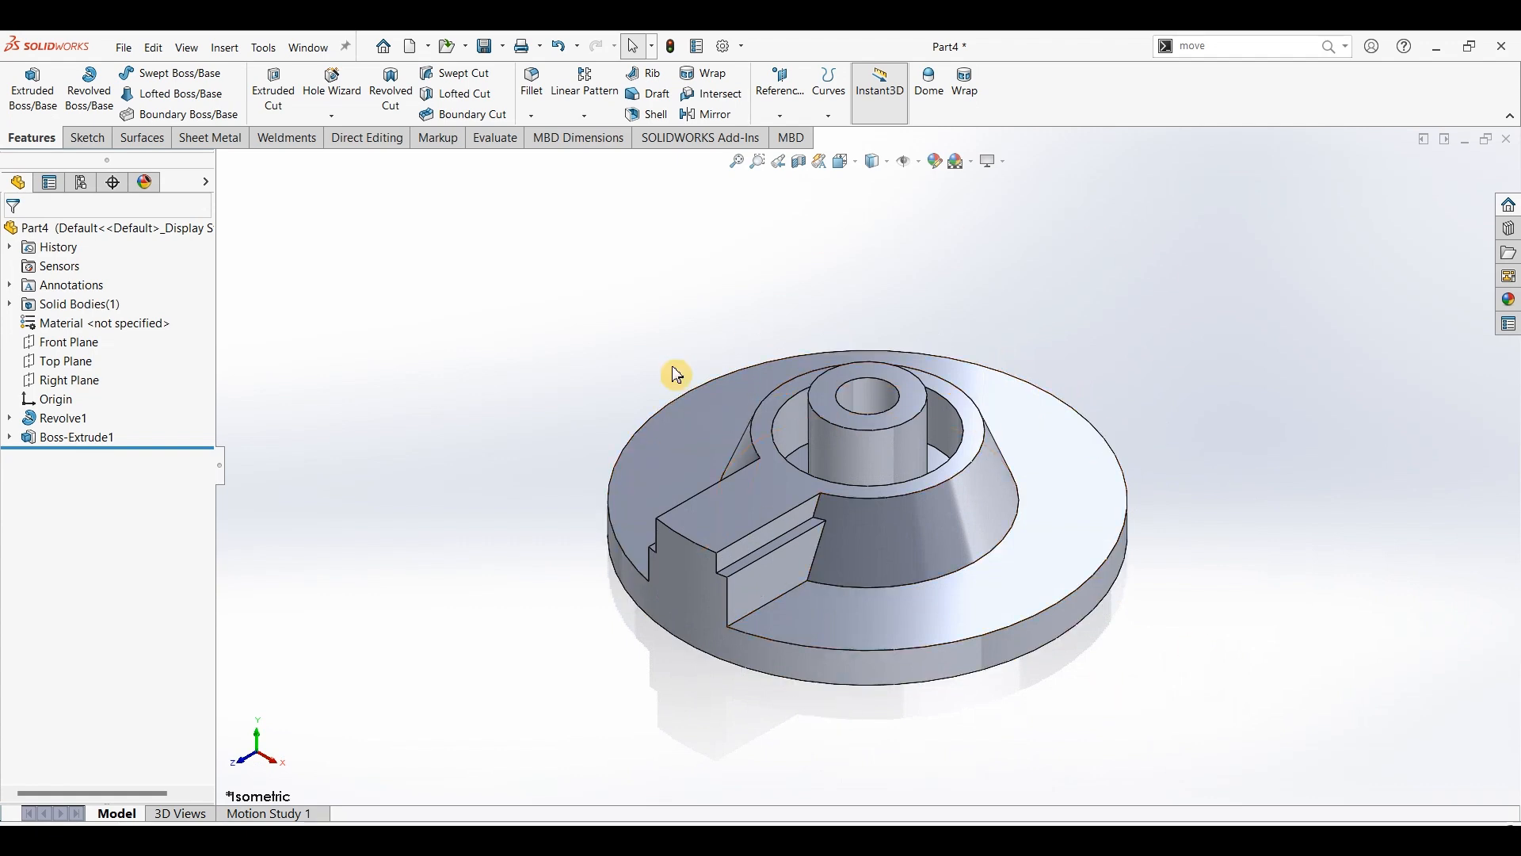
Step: On the arm's top face, sketch an open round-ended slot with sides about 26 mm long running to the outer rim
click(749, 502)
click(86, 138)
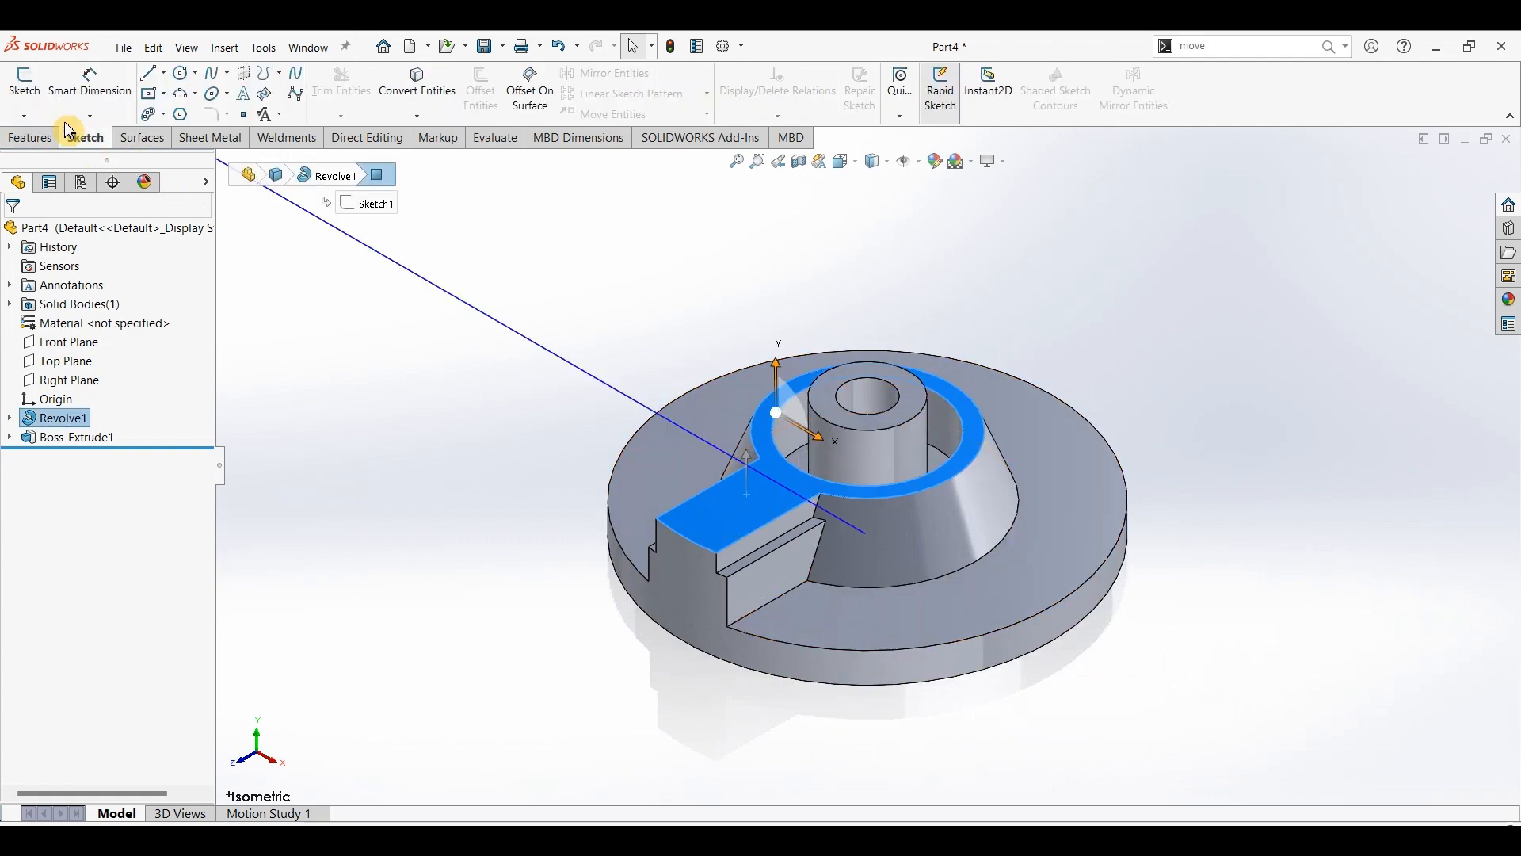
click(24, 83)
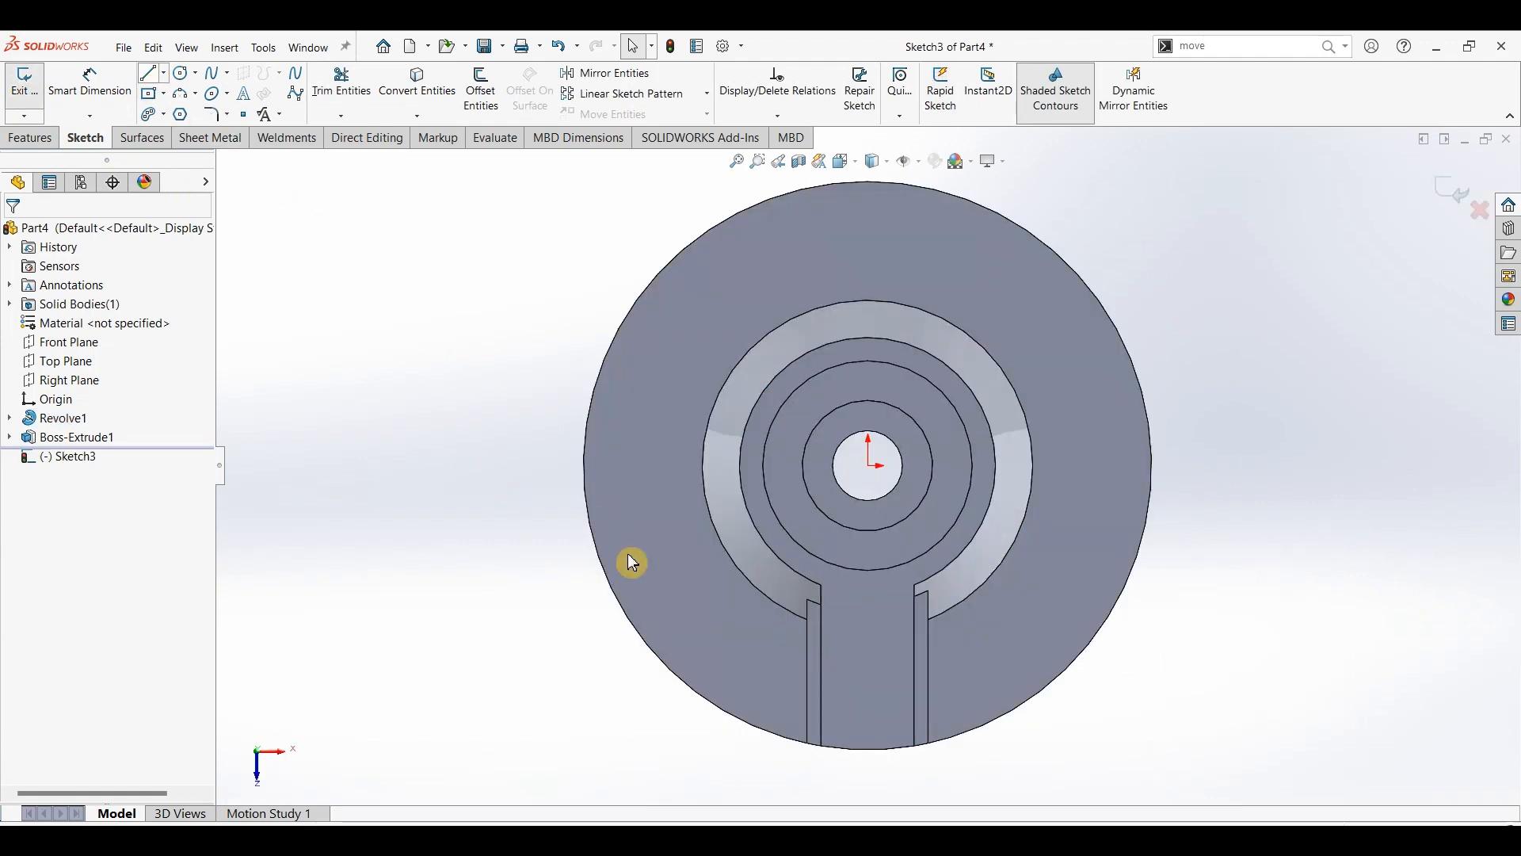
key(l)
click(836, 746)
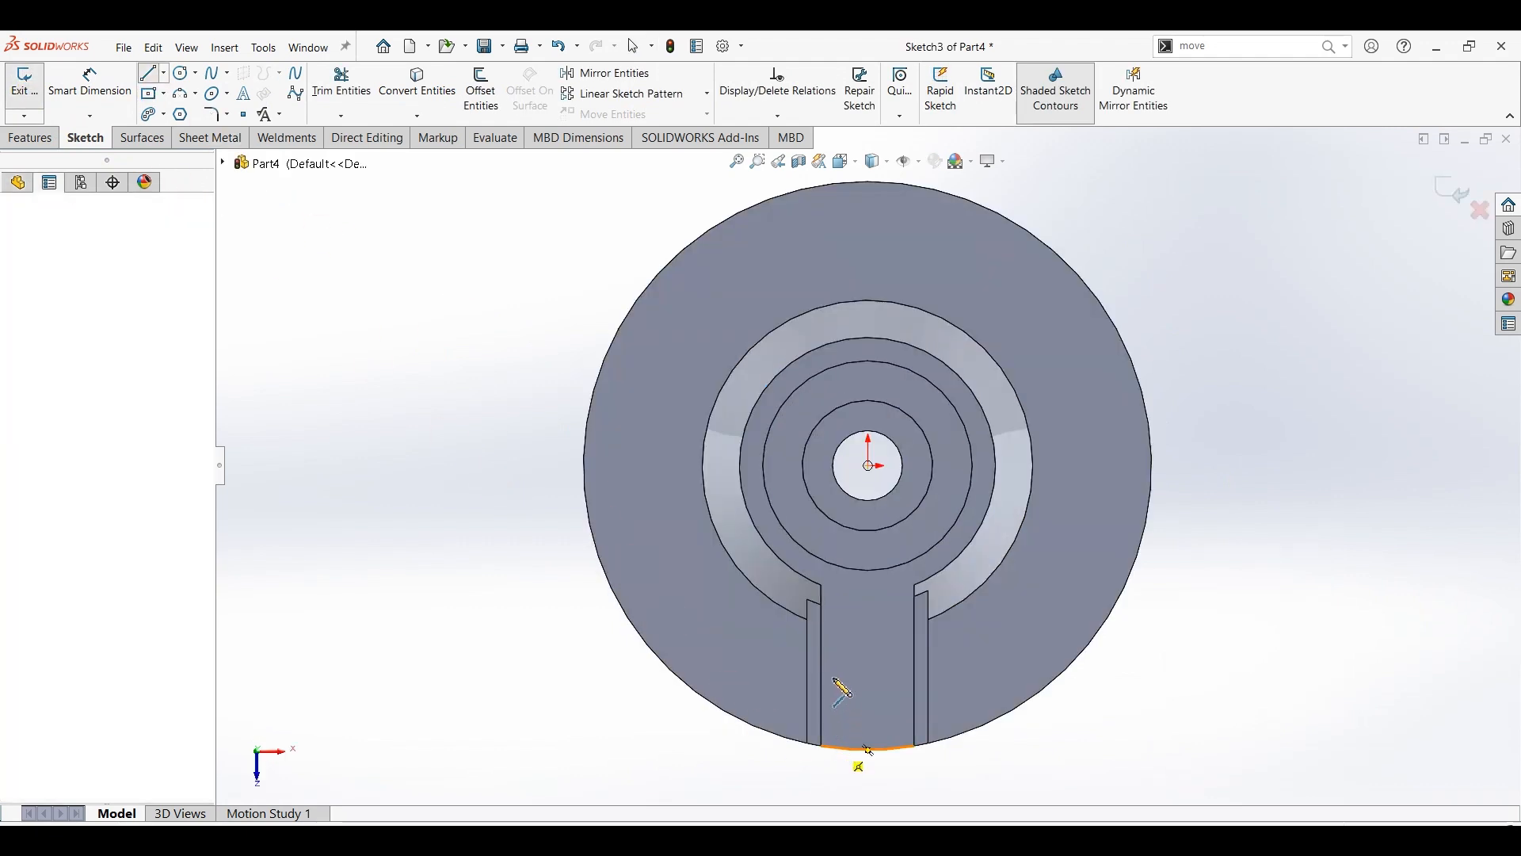
click(837, 631)
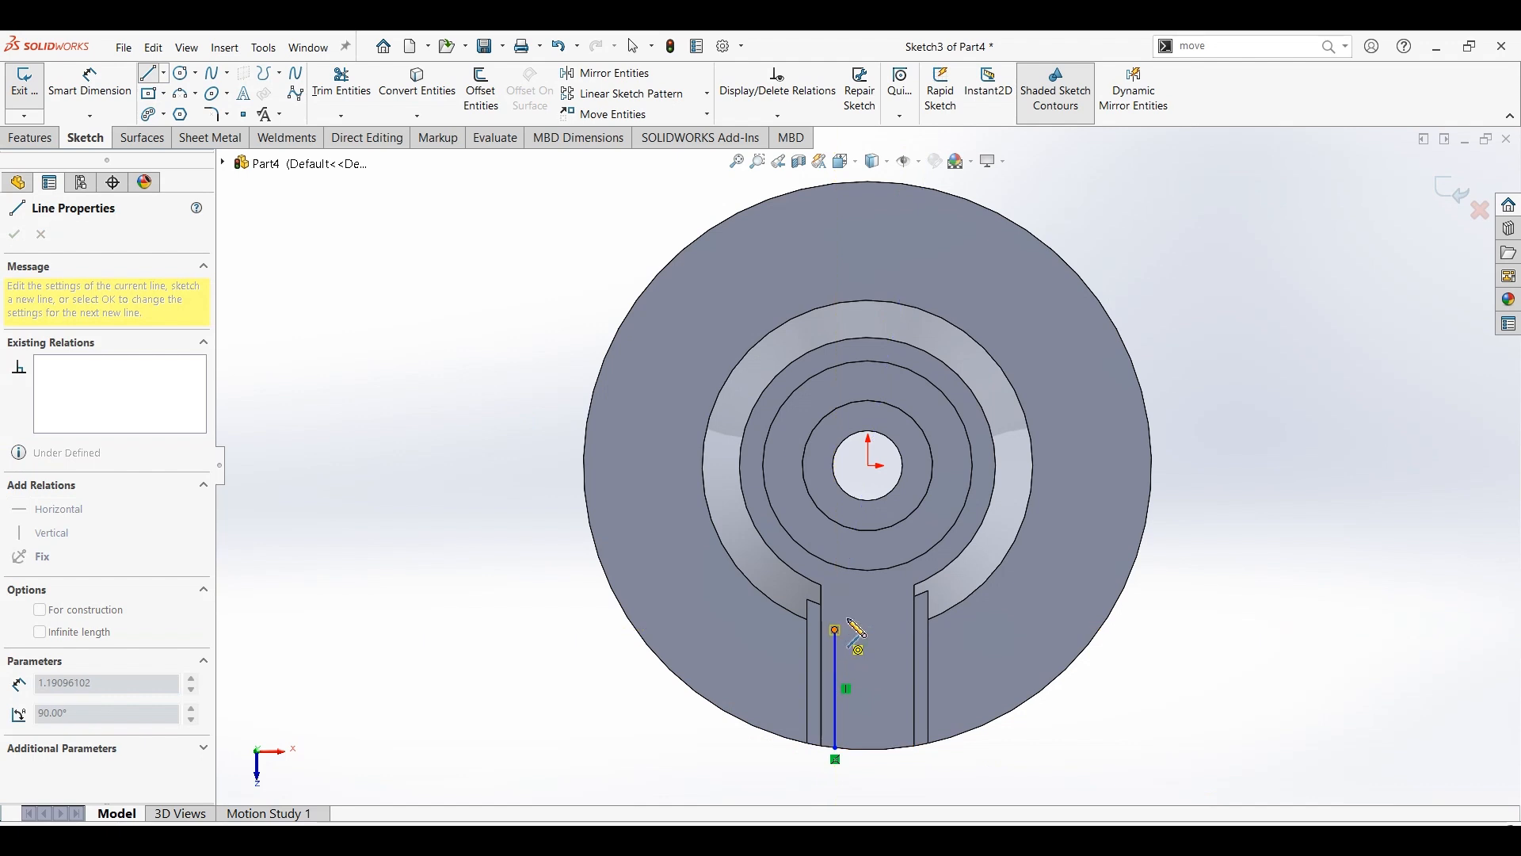
click(899, 631)
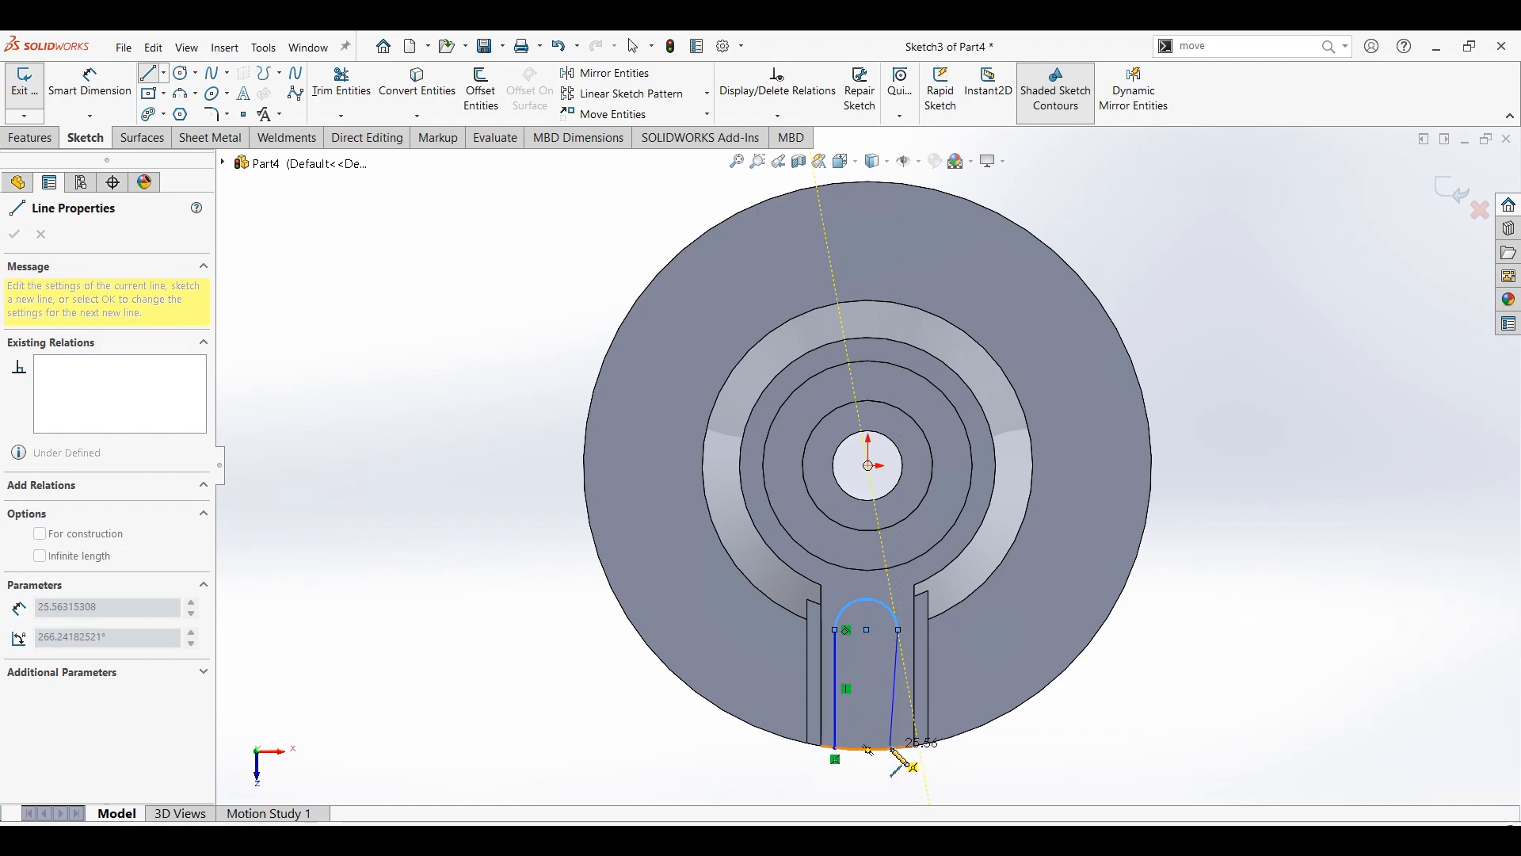
click(886, 749)
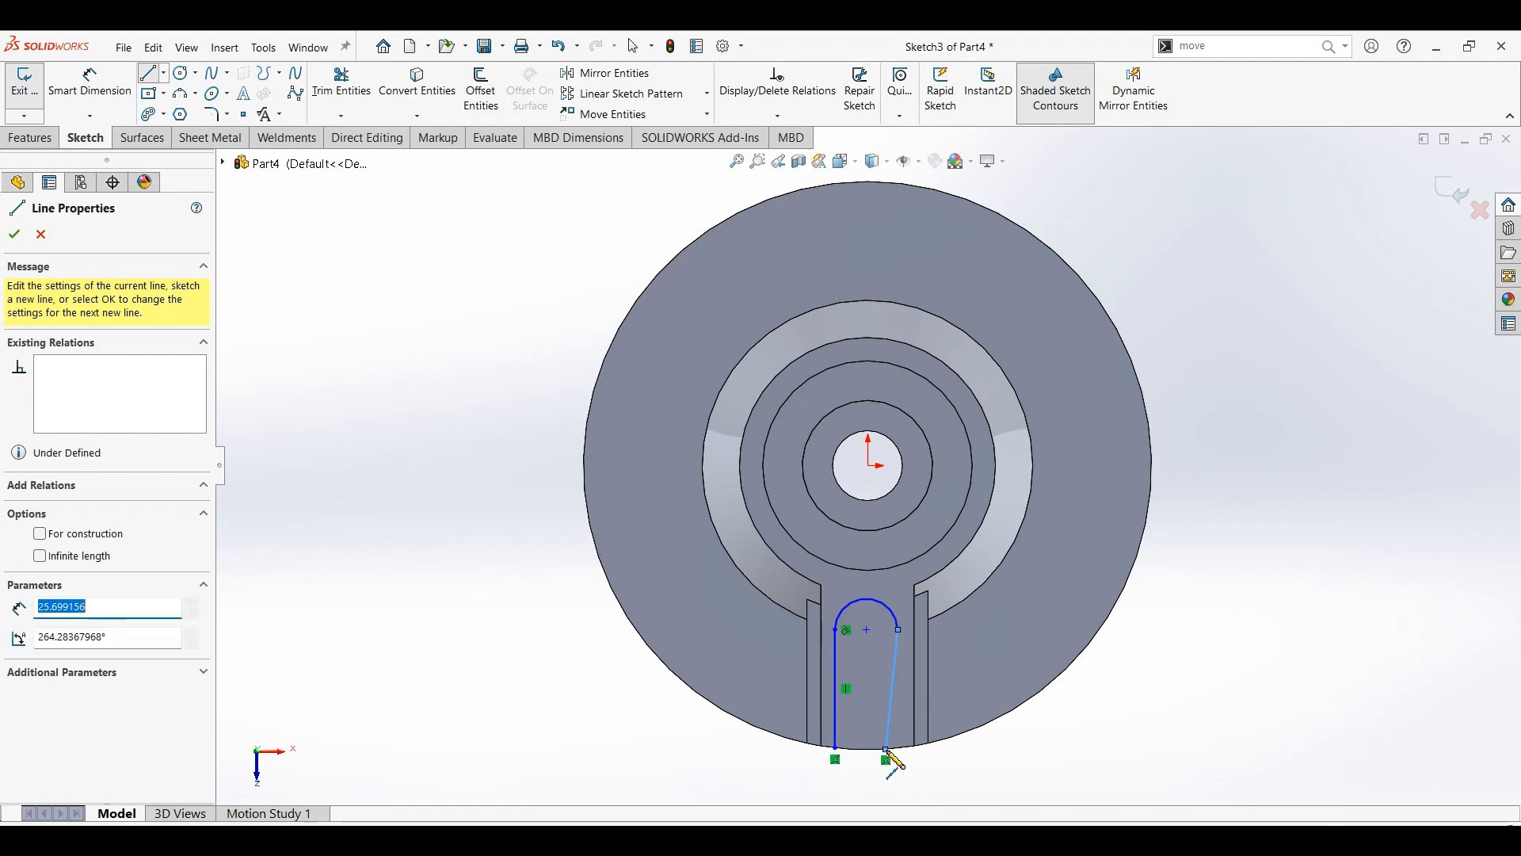
key(Escape)
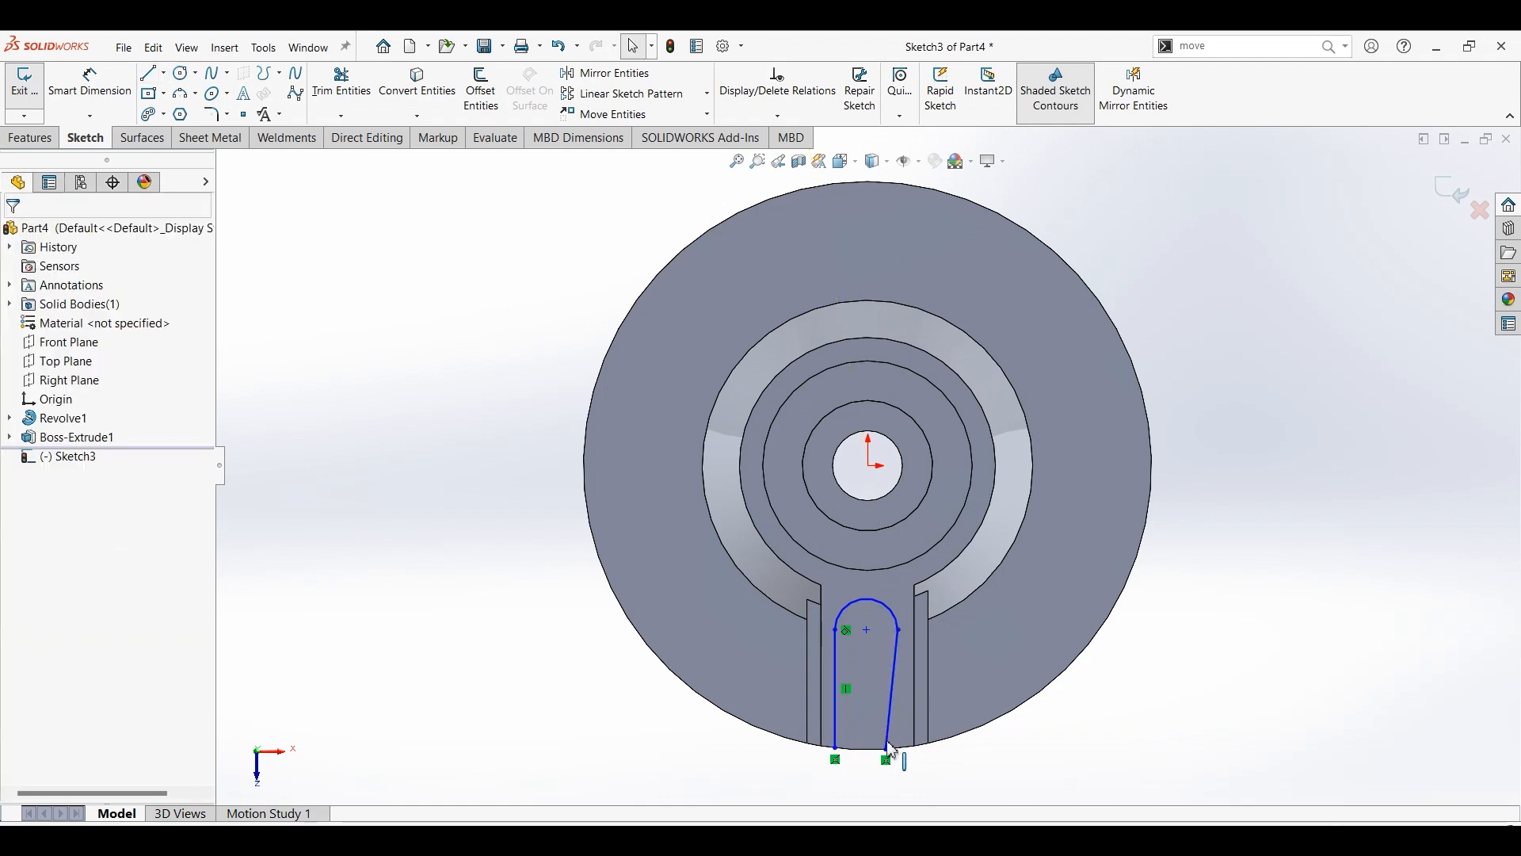
Step: Make the slot's slanted side line vertical and tangent to the end arc
click(901, 702)
click(961, 653)
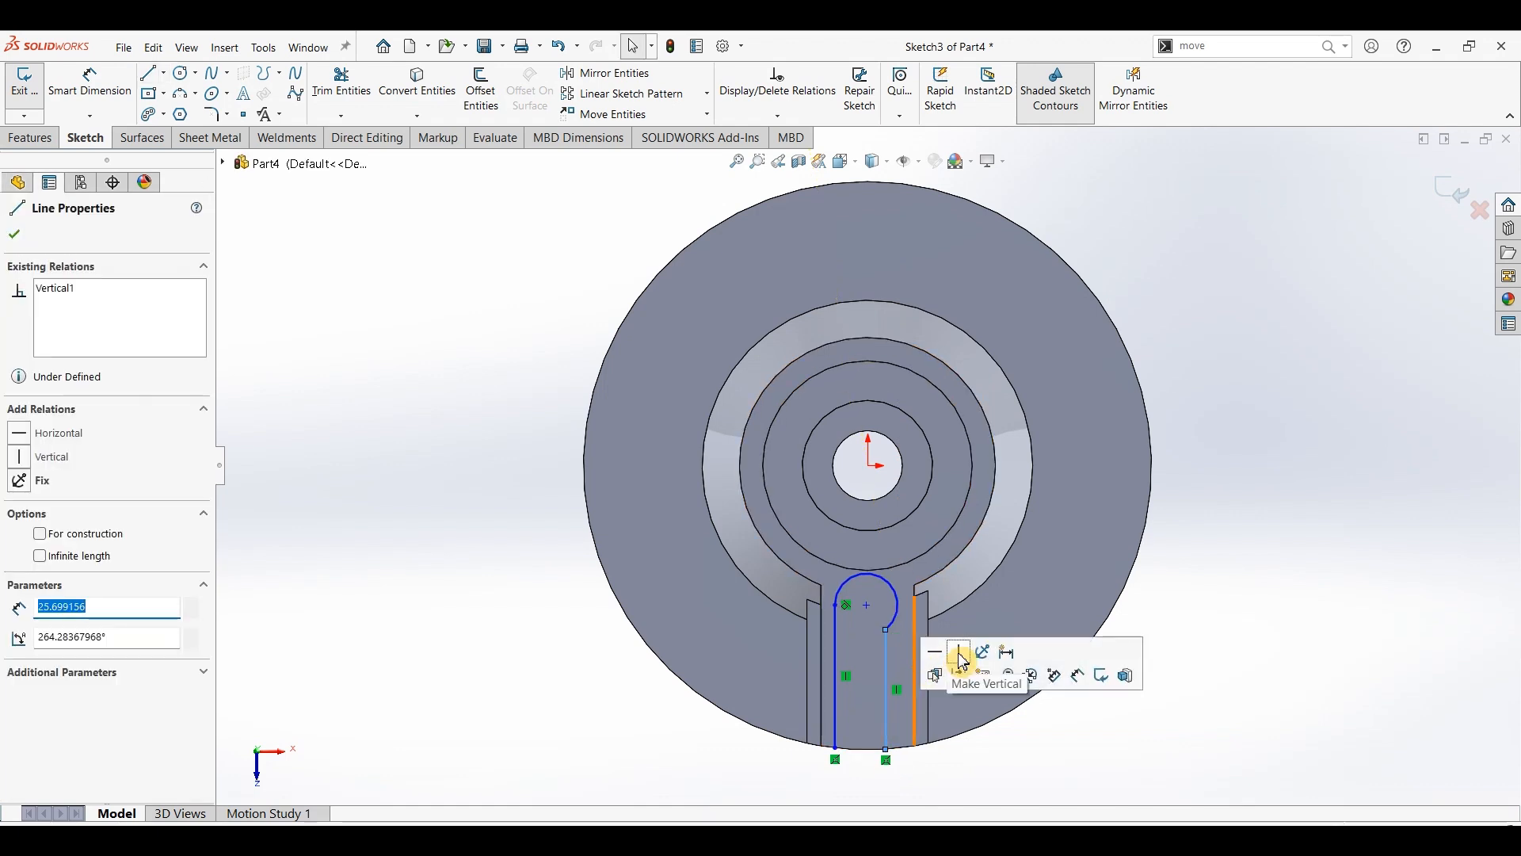
key(Escape)
click(887, 633)
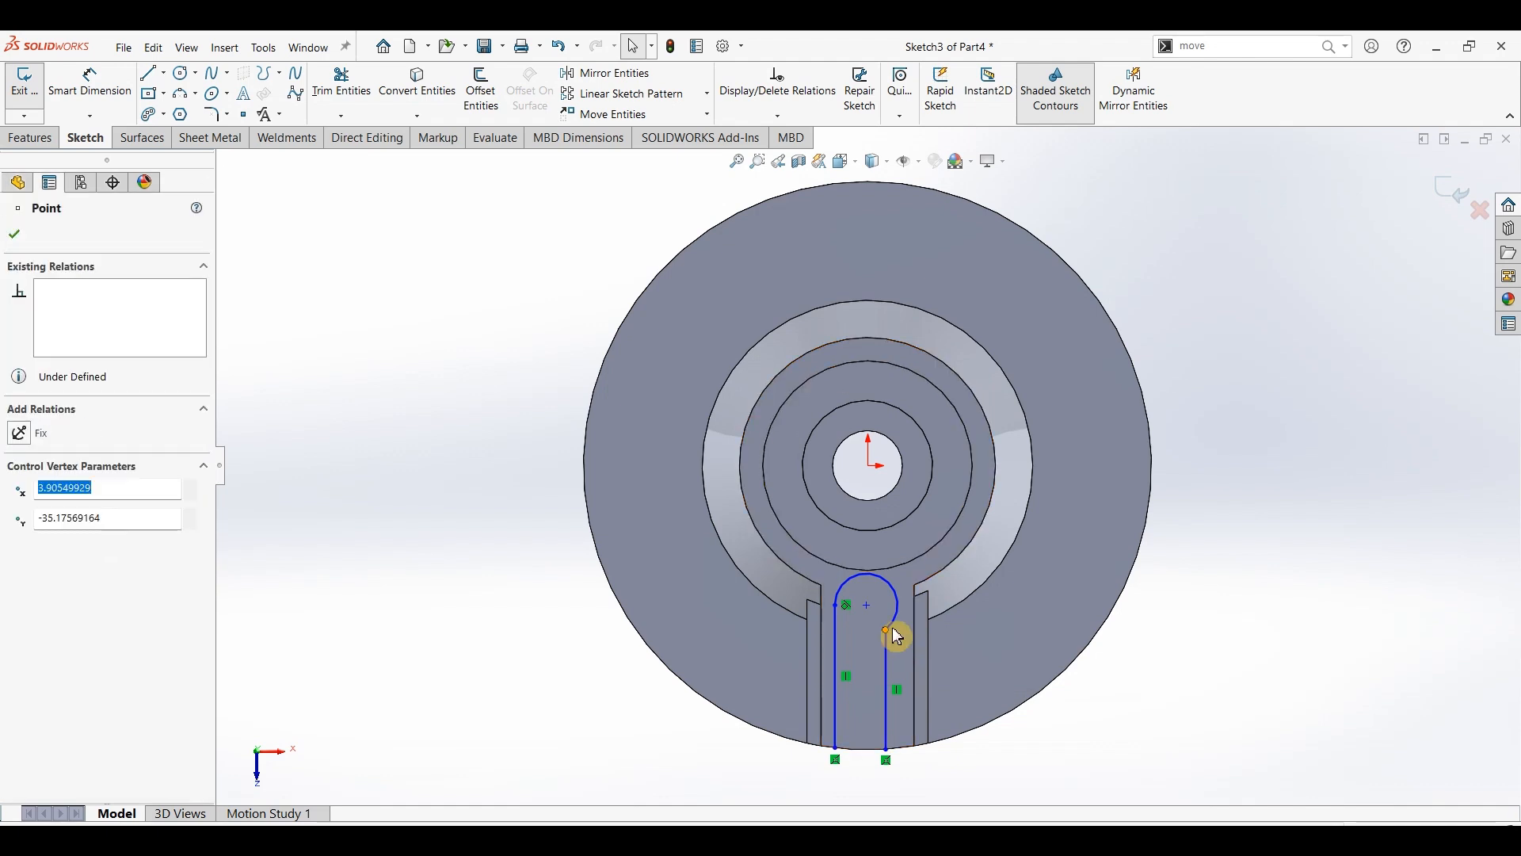
click(933, 582)
click(1048, 749)
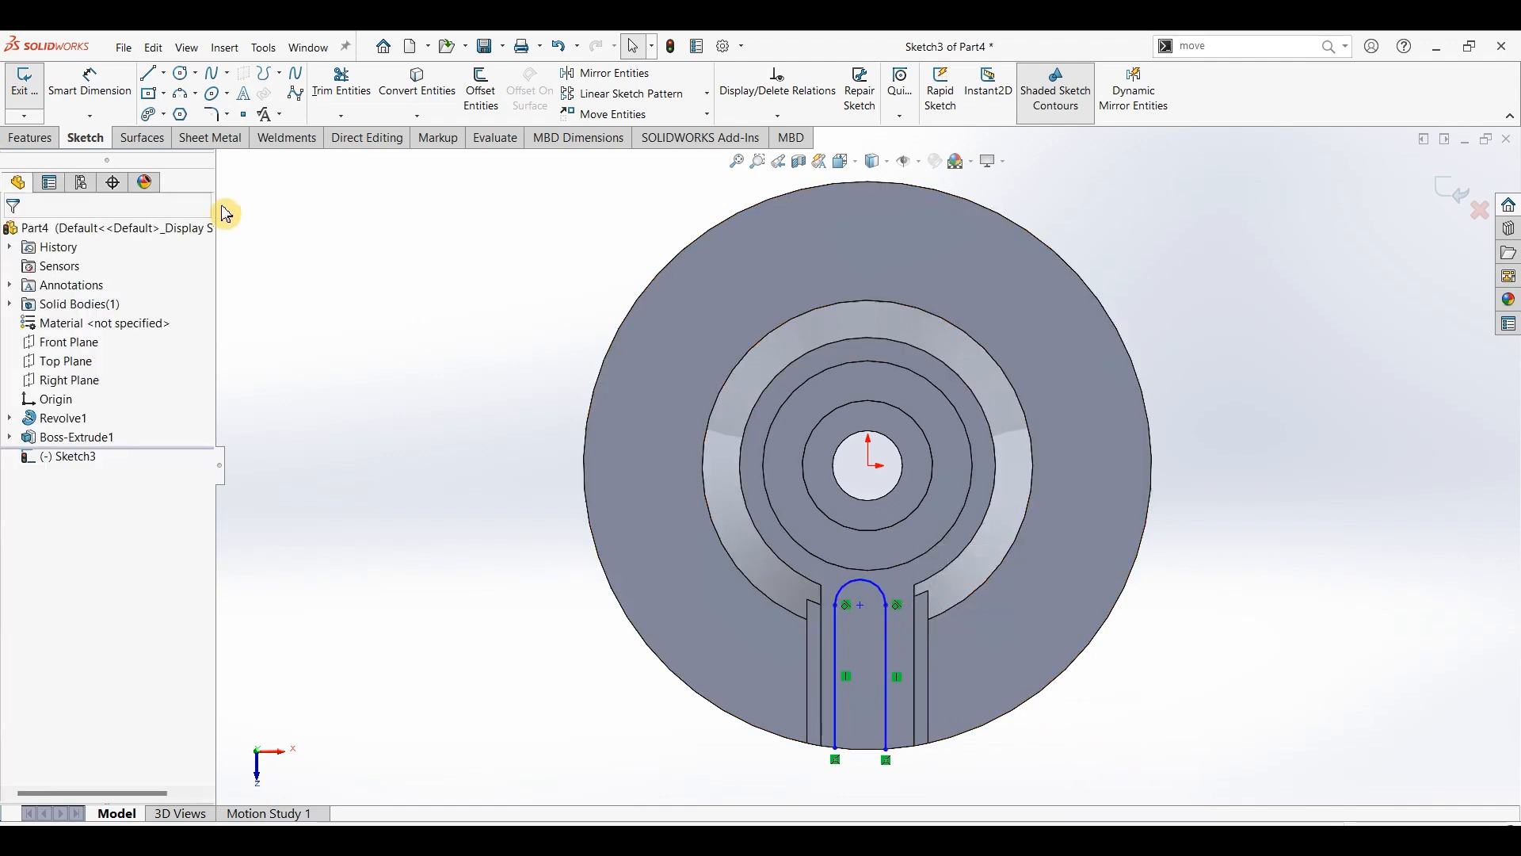
Step: Dimension the slot's end arc with a radius of 8 mm
click(87, 87)
click(851, 588)
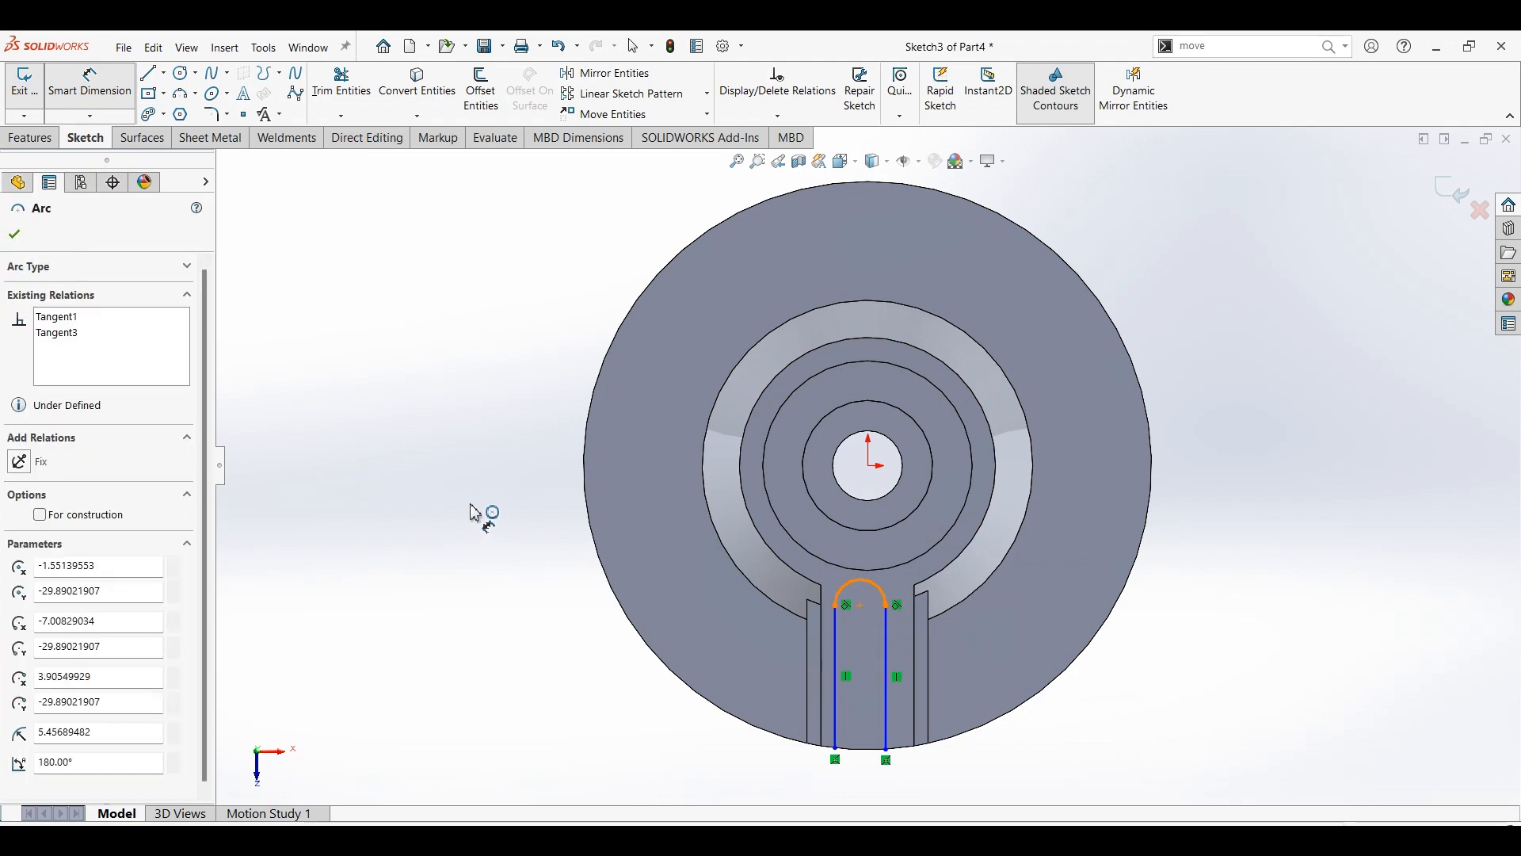
click(474, 511)
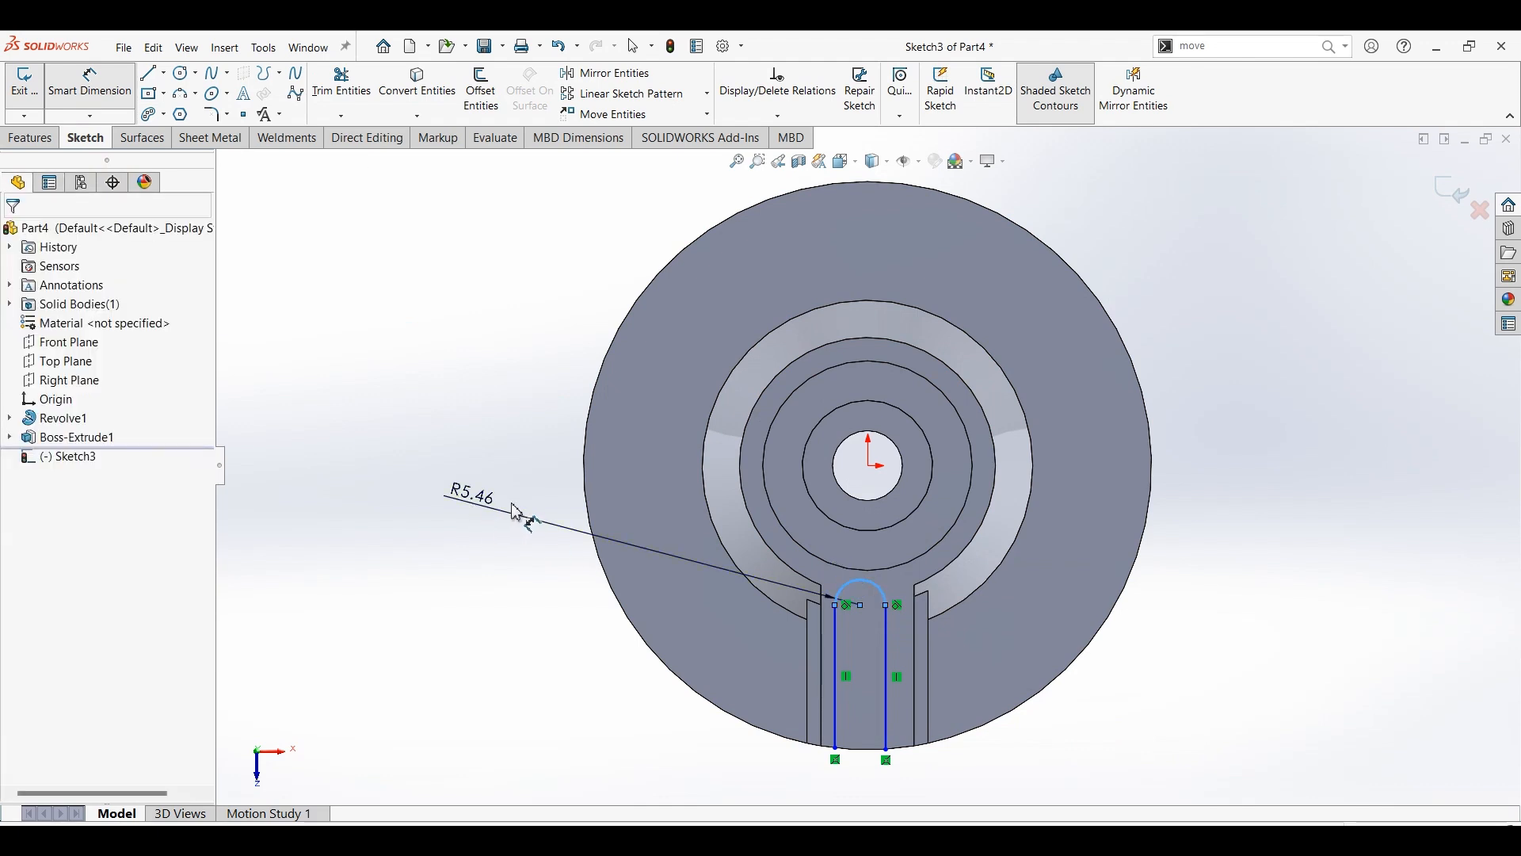
text(6)
key(Return)
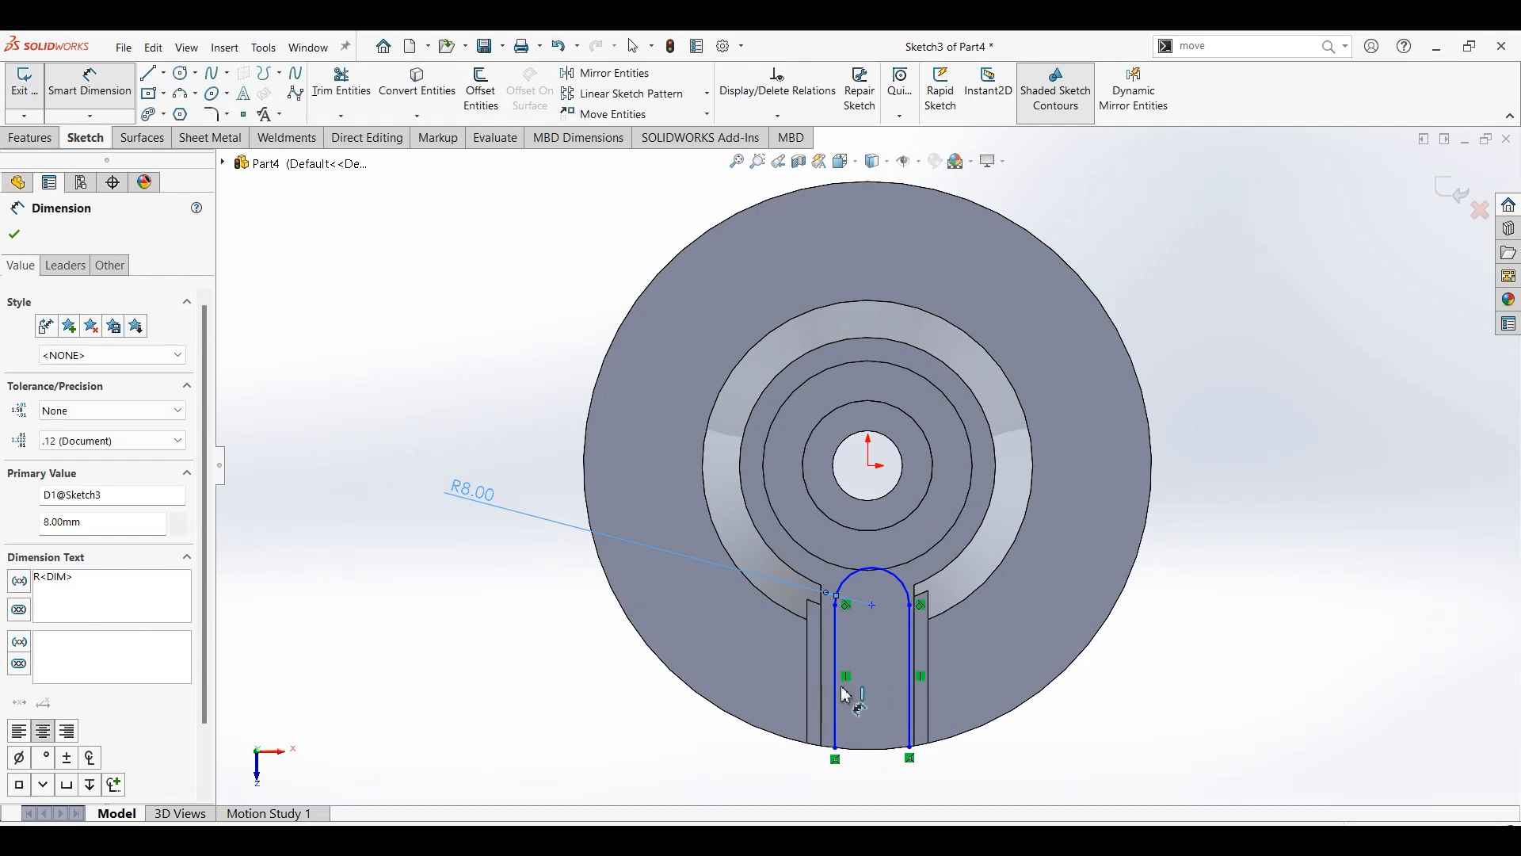
Step: Align the slot arc's centre vertically with the origin
key(Escape)
click(871, 606)
ctrl+click(868, 466)
click(947, 410)
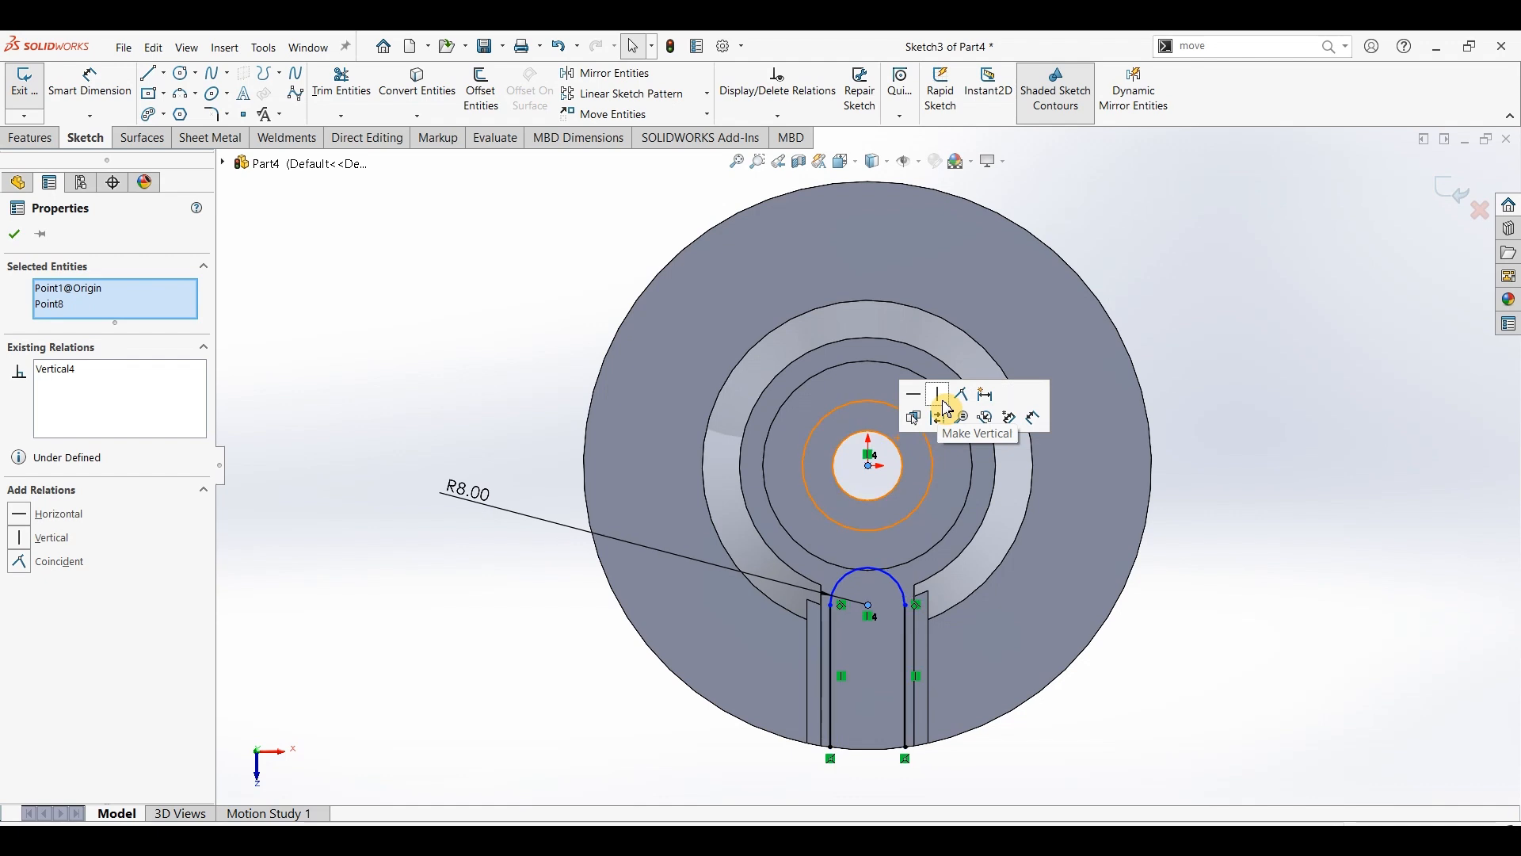
key(Escape)
Step: Dimension the distance from the origin to the slot arc's centre as 44 mm
click(106, 94)
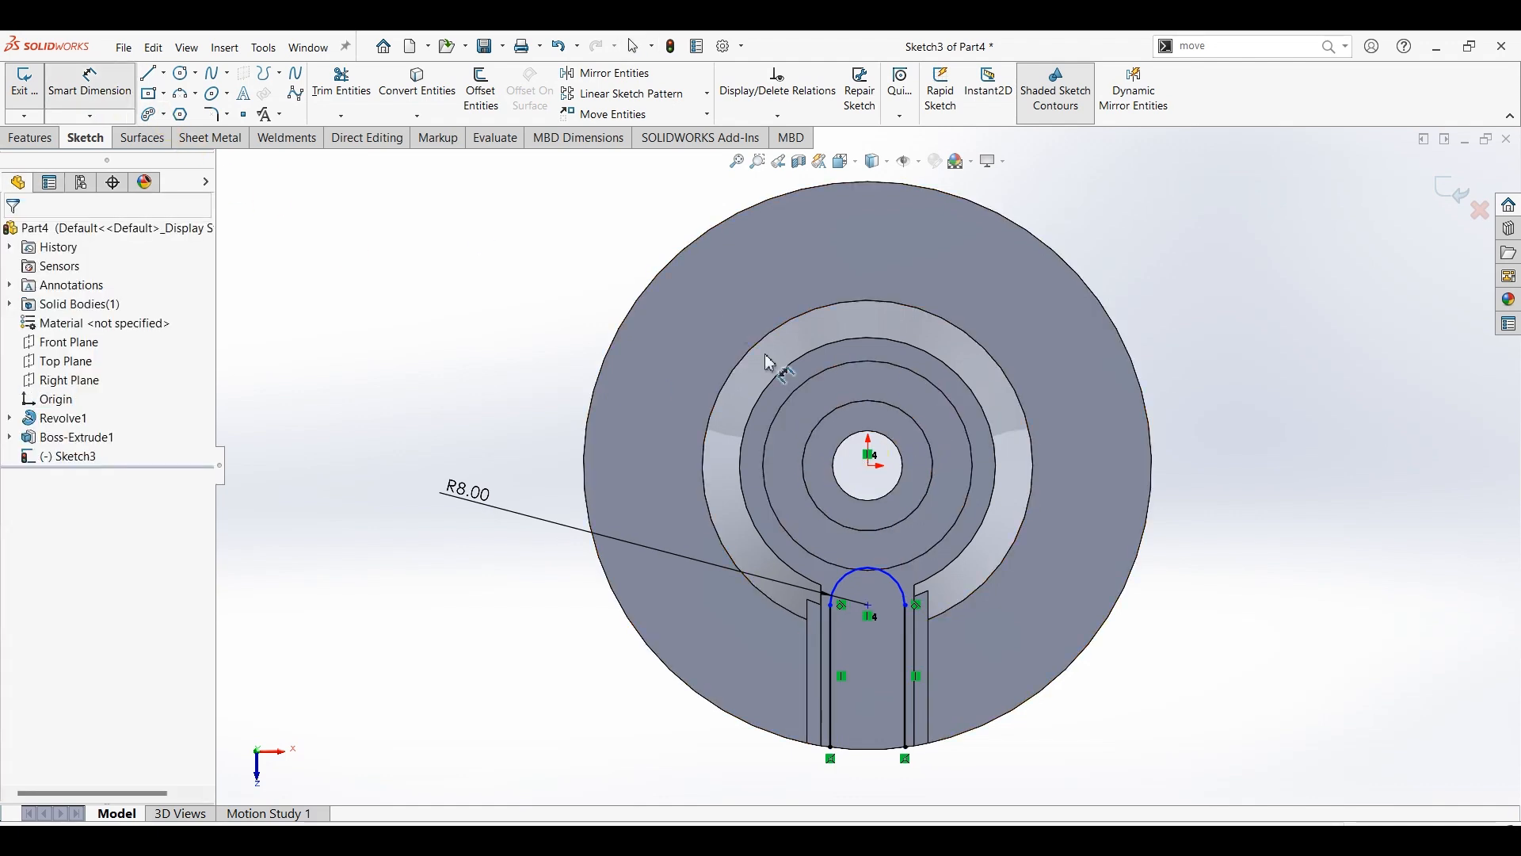
click(868, 469)
click(870, 607)
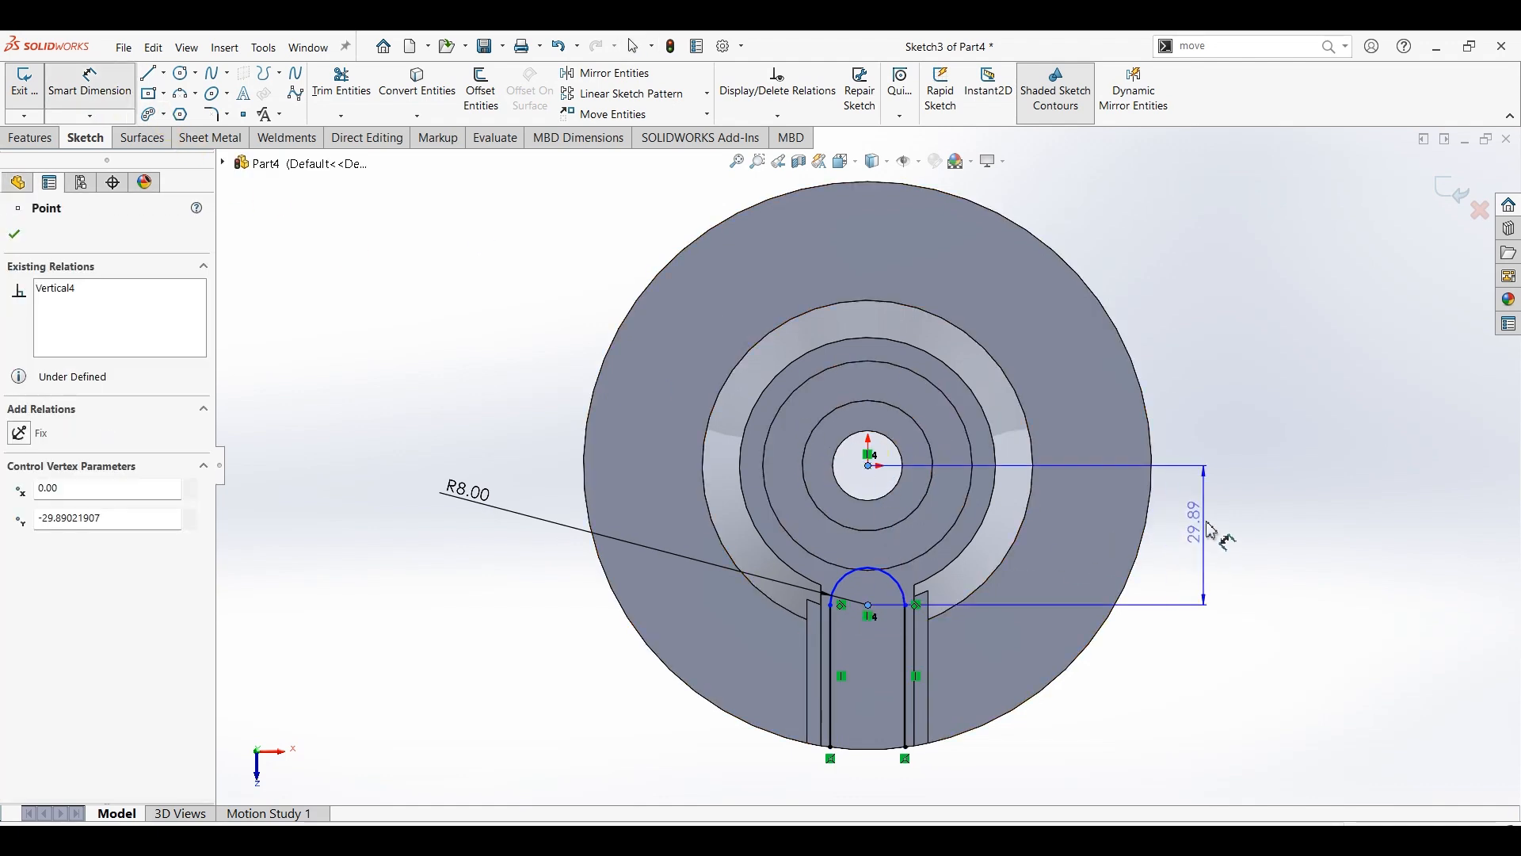
click(1210, 524)
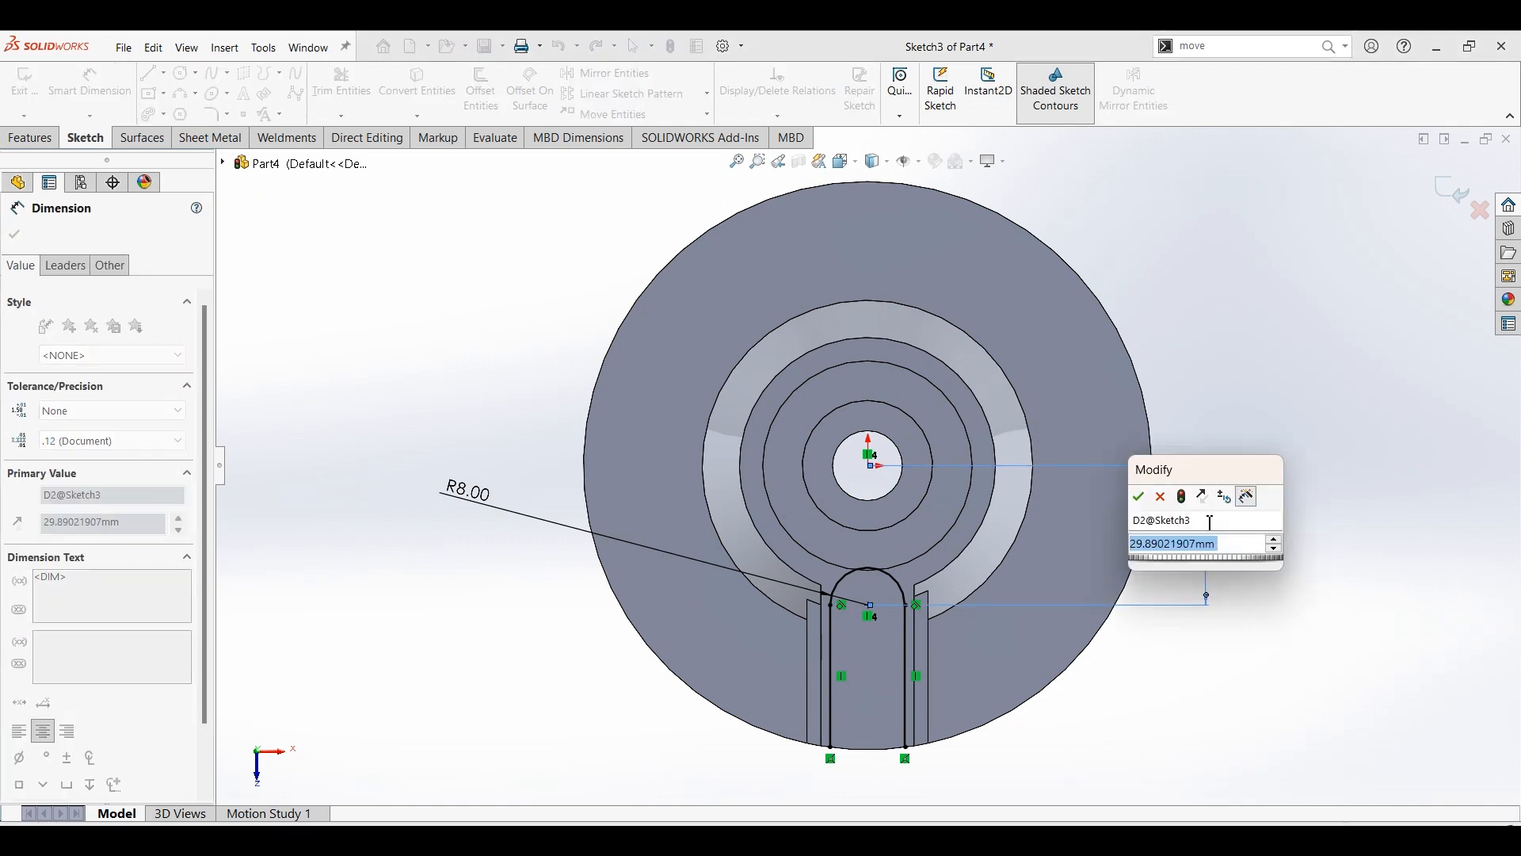
key(Return)
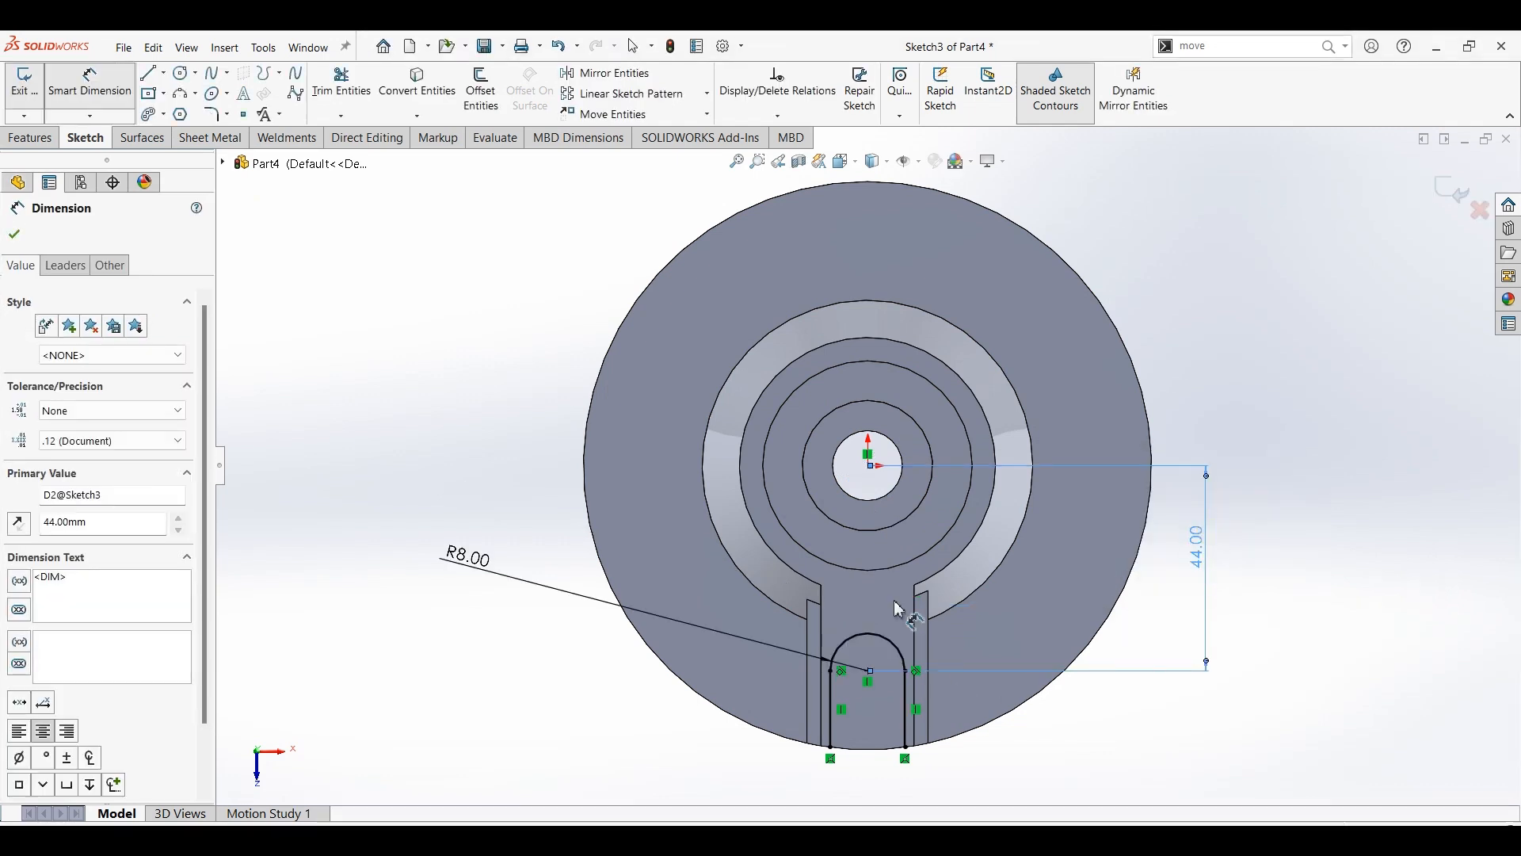
key(Escape)
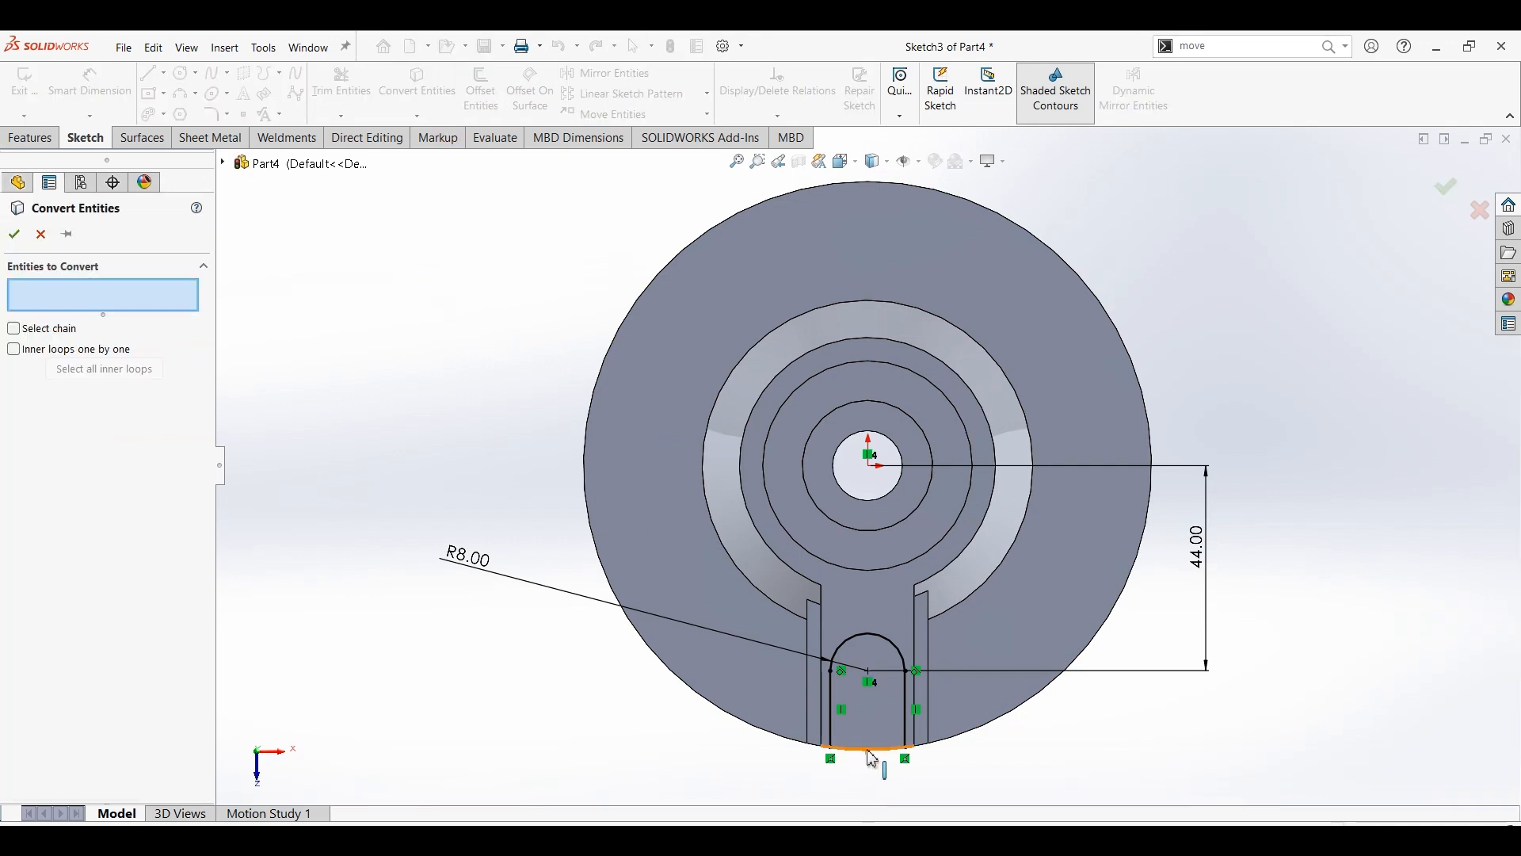
Step: Close the slot profile with the converted outer rim edge and trim the arc overhanging the slot's sides
click(873, 759)
click(17, 234)
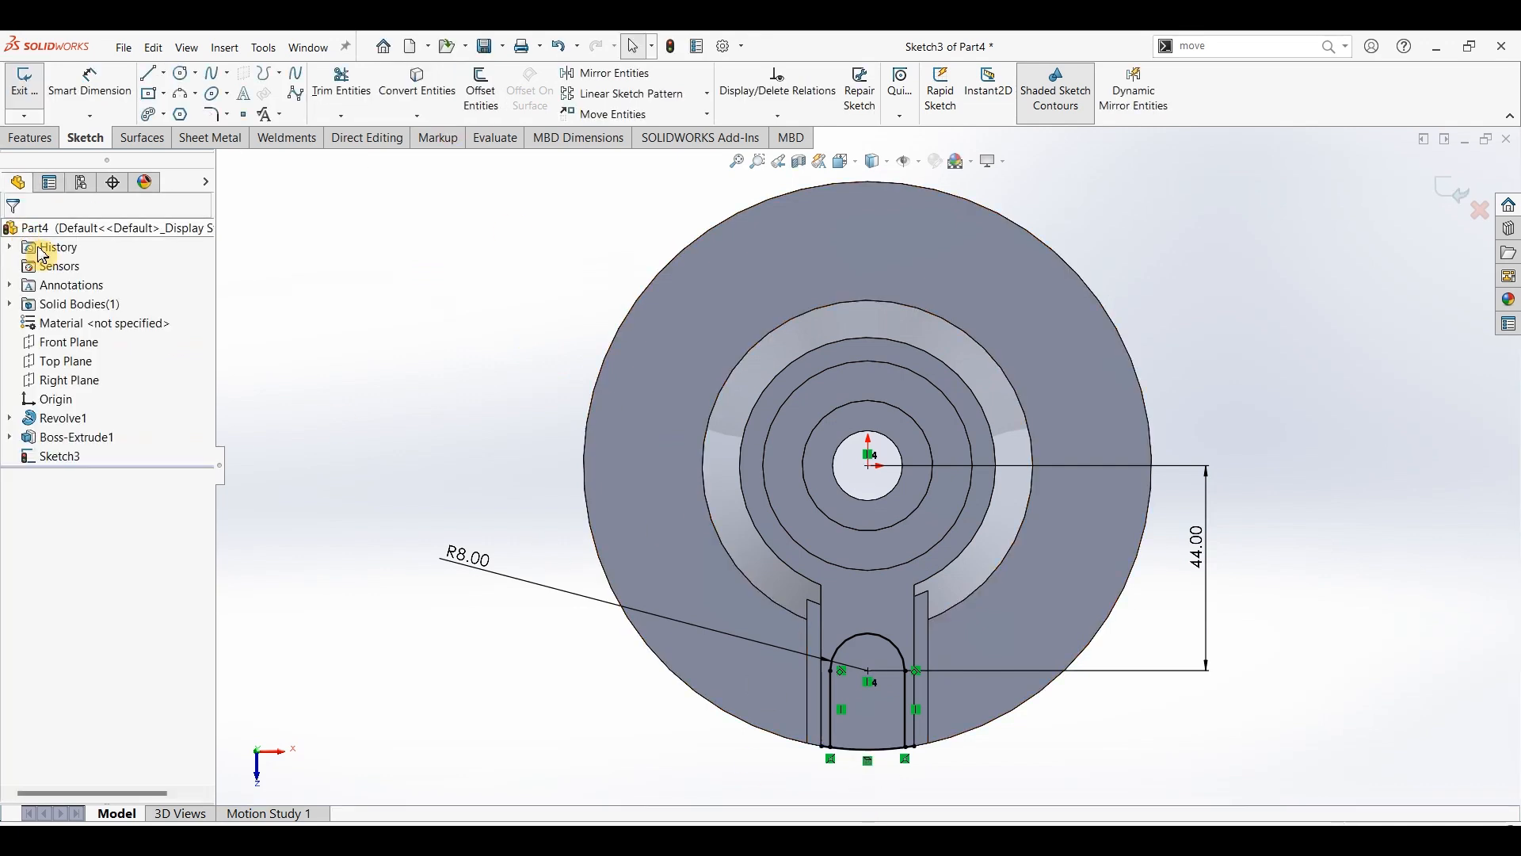
click(342, 83)
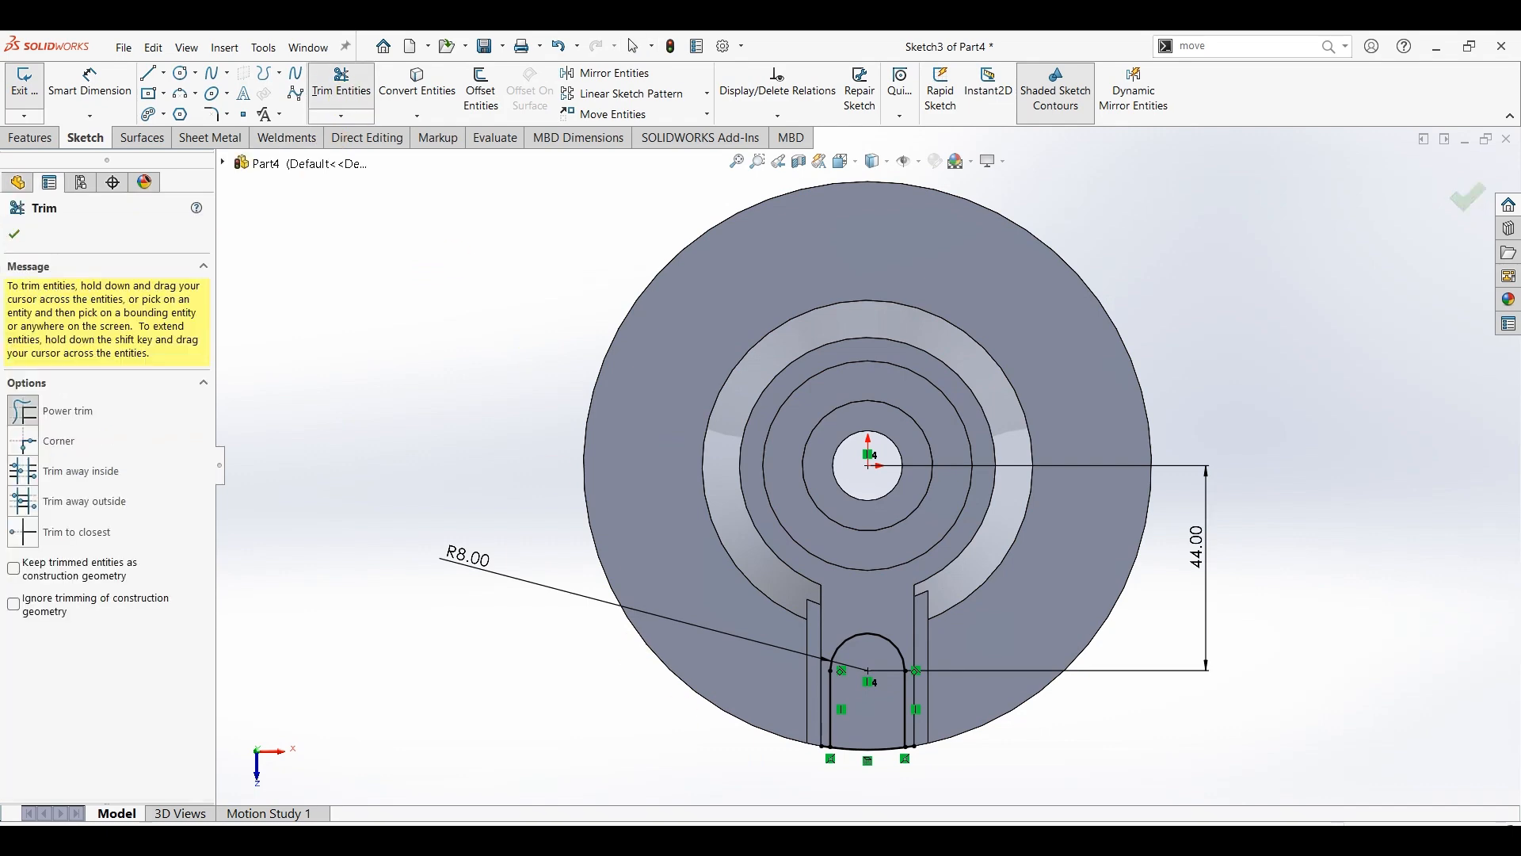
scroll(846, 710, down, 5)
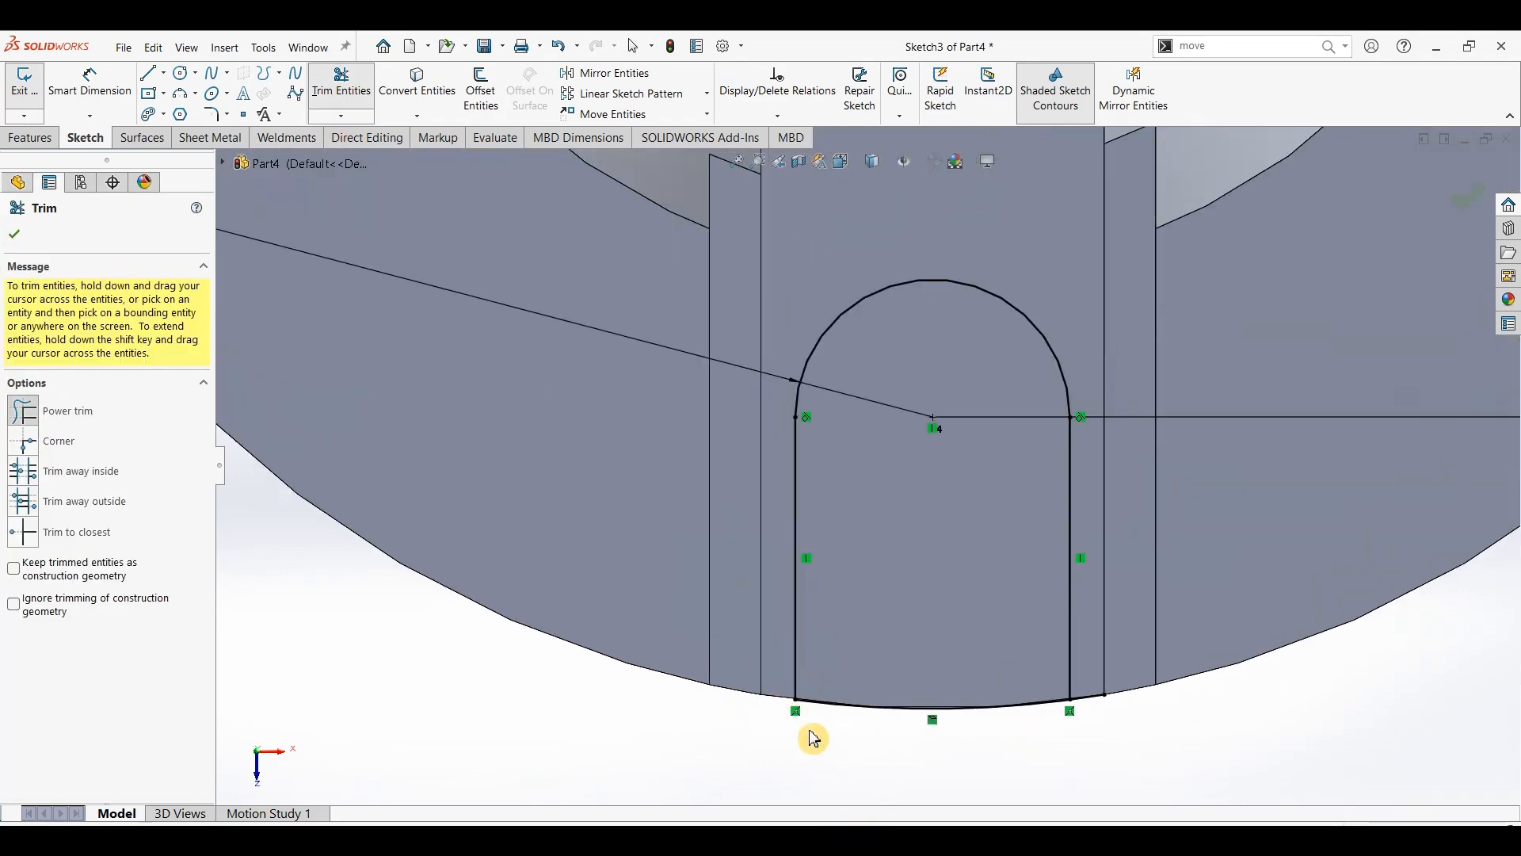
click(1099, 689)
scroll(1086, 709, up, 6)
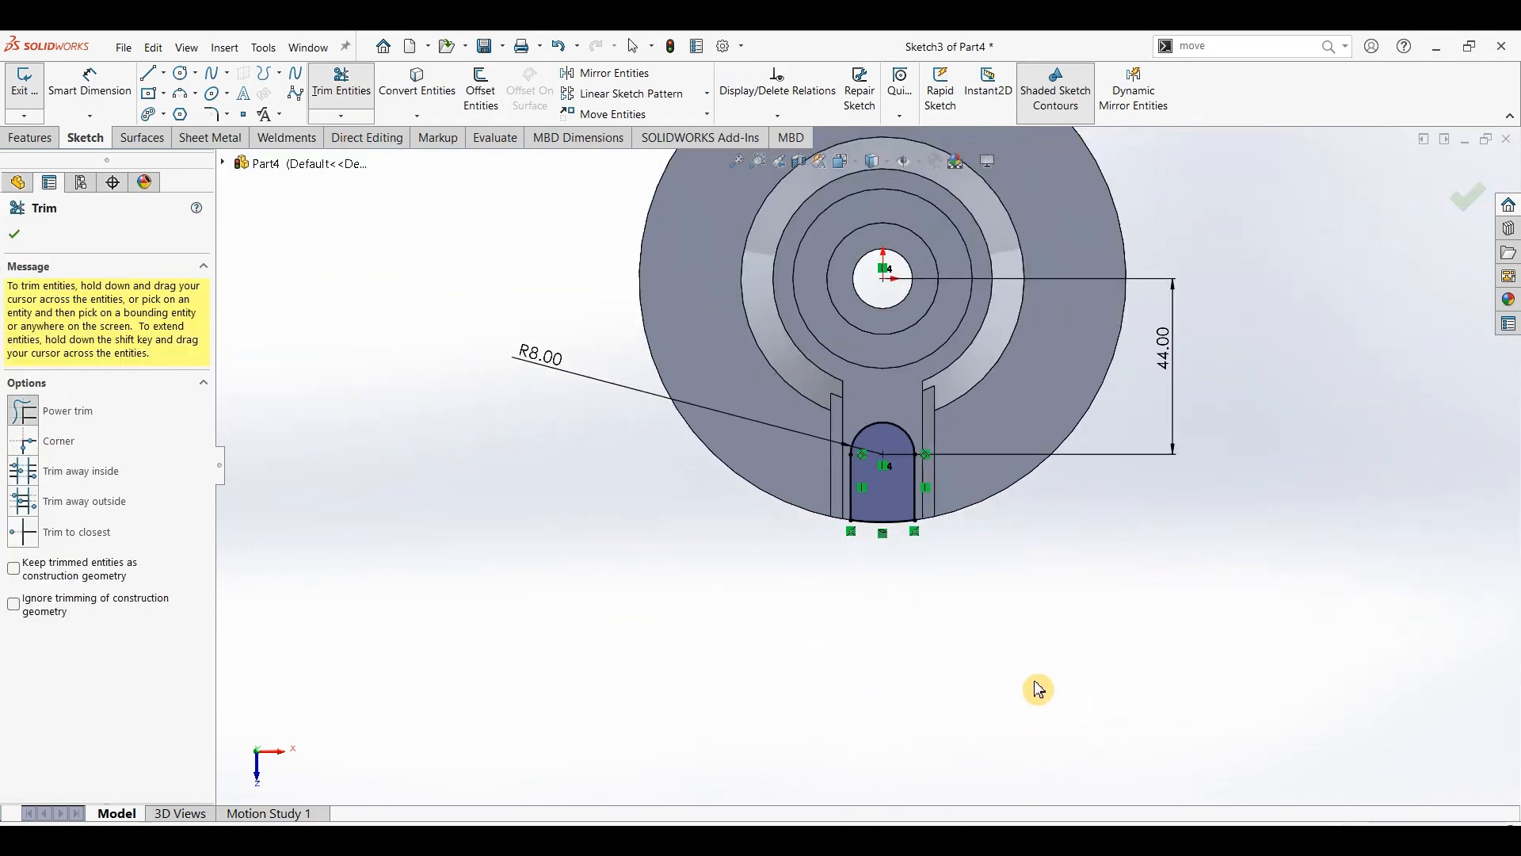
scroll(907, 404, down, 3)
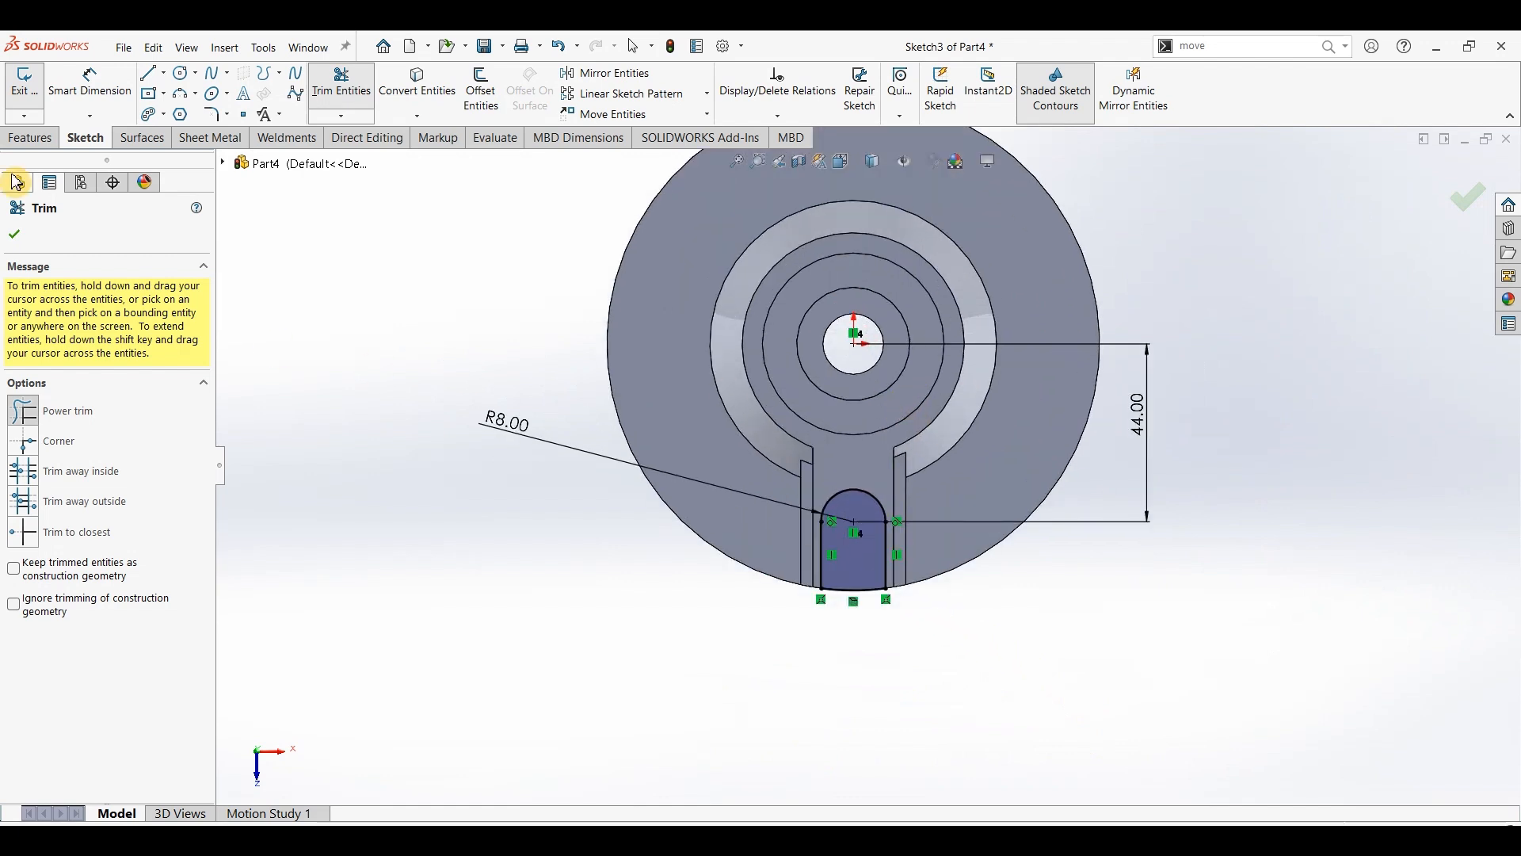
Step: Cut the slot profile 15 mm deep into the arm with a blind Extruded Cut
click(30, 141)
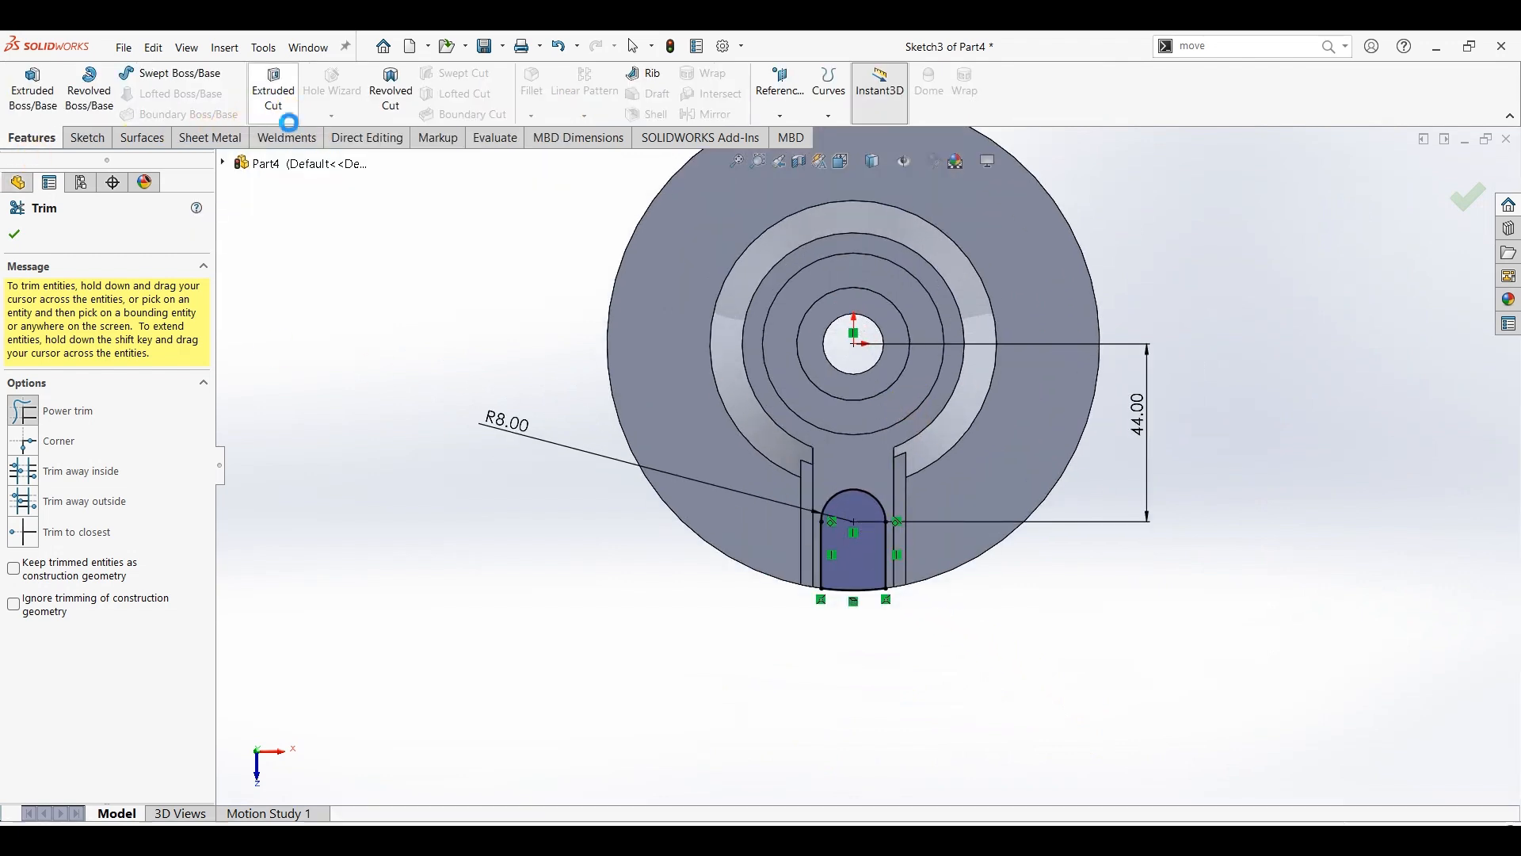
click(272, 91)
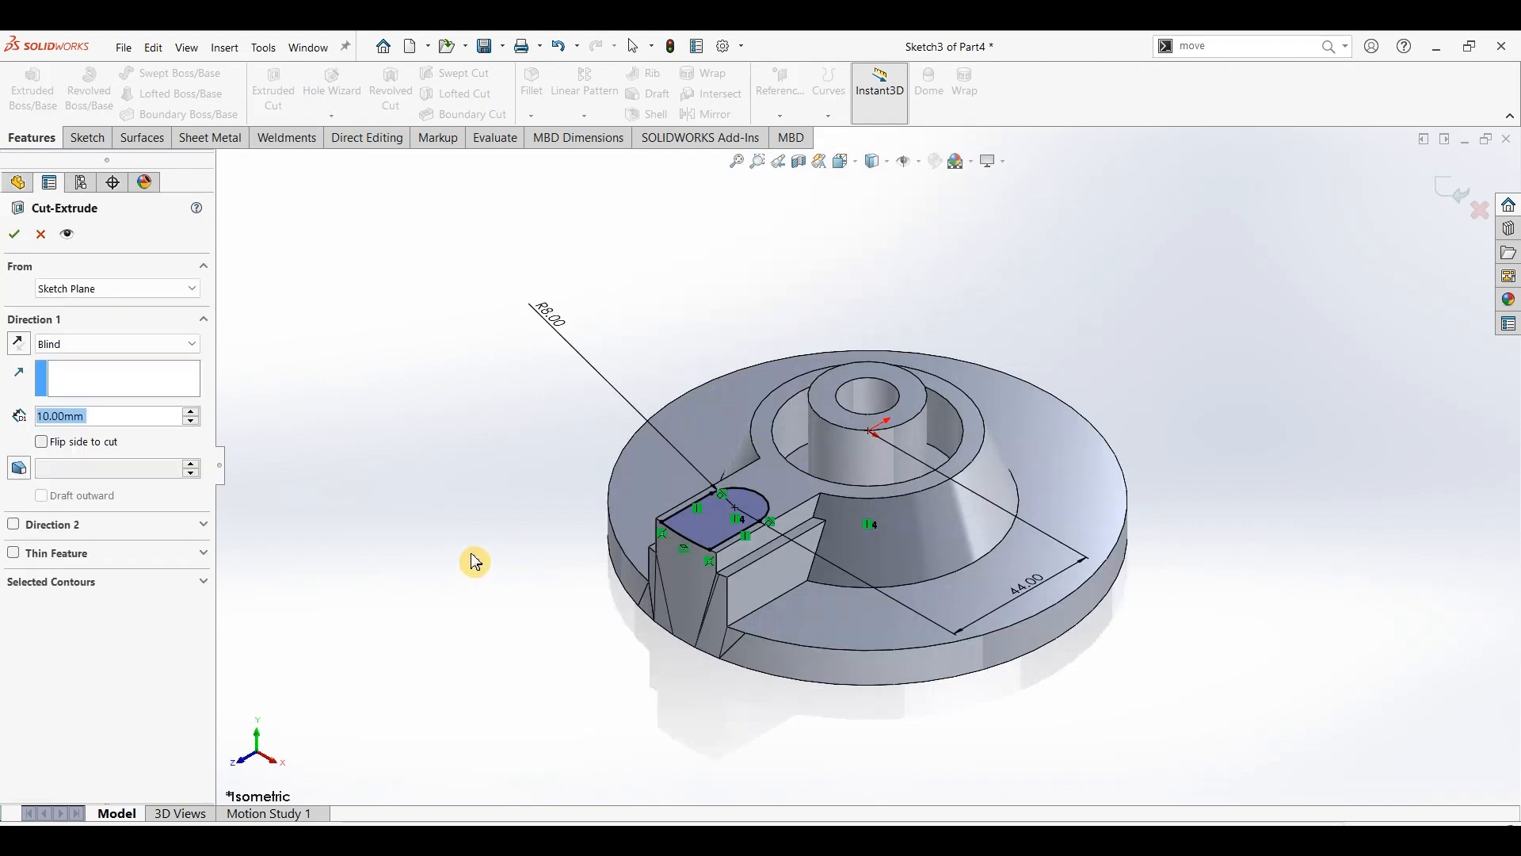
text(15)
click(14, 234)
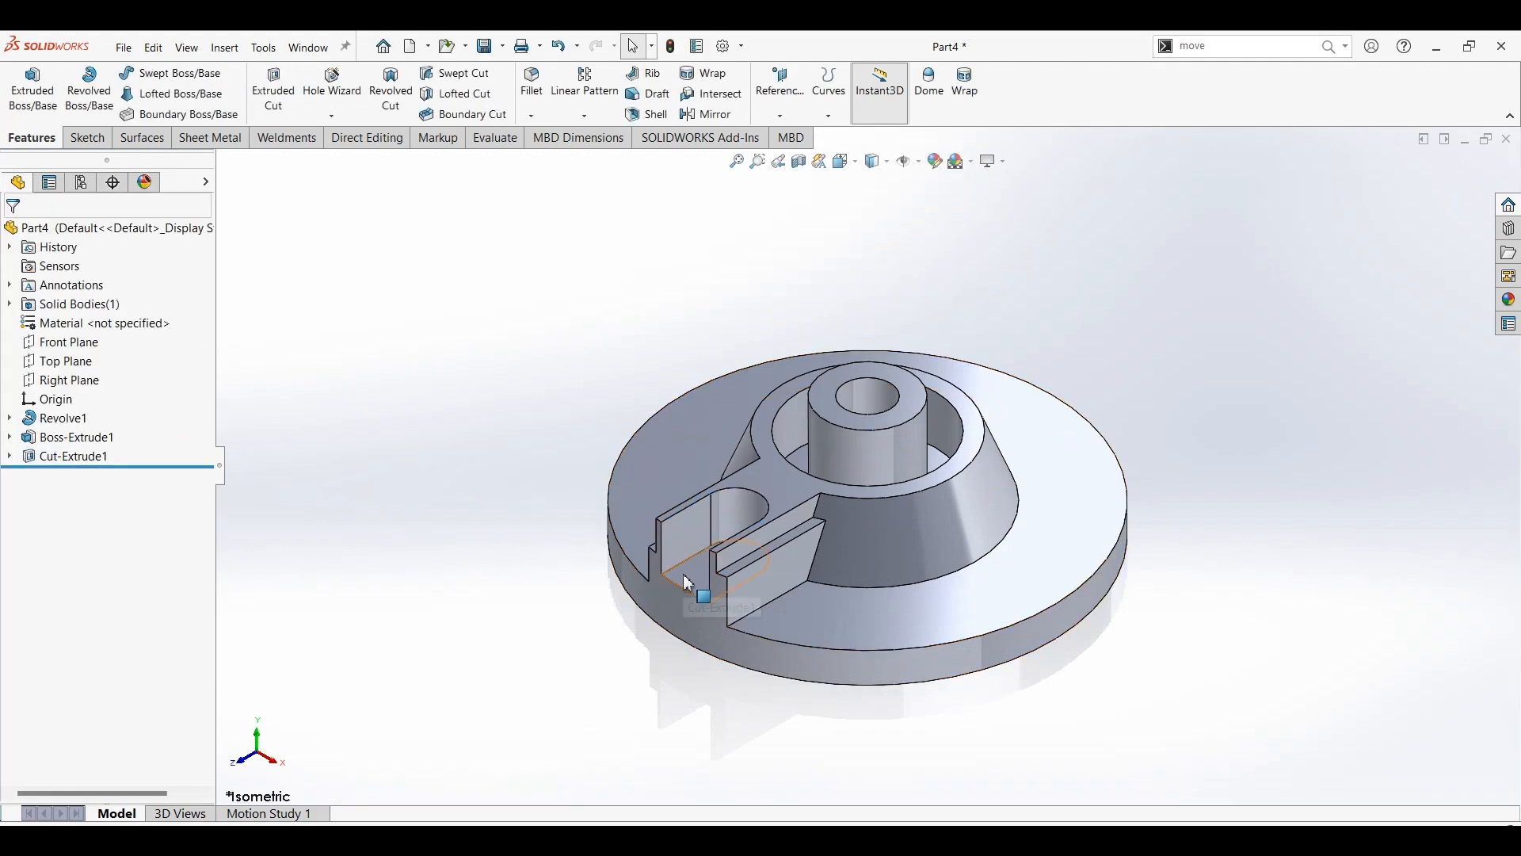
Step: On the slot's floor, sketch a 3 mm inward offset of its end arc and both side edges
click(701, 575)
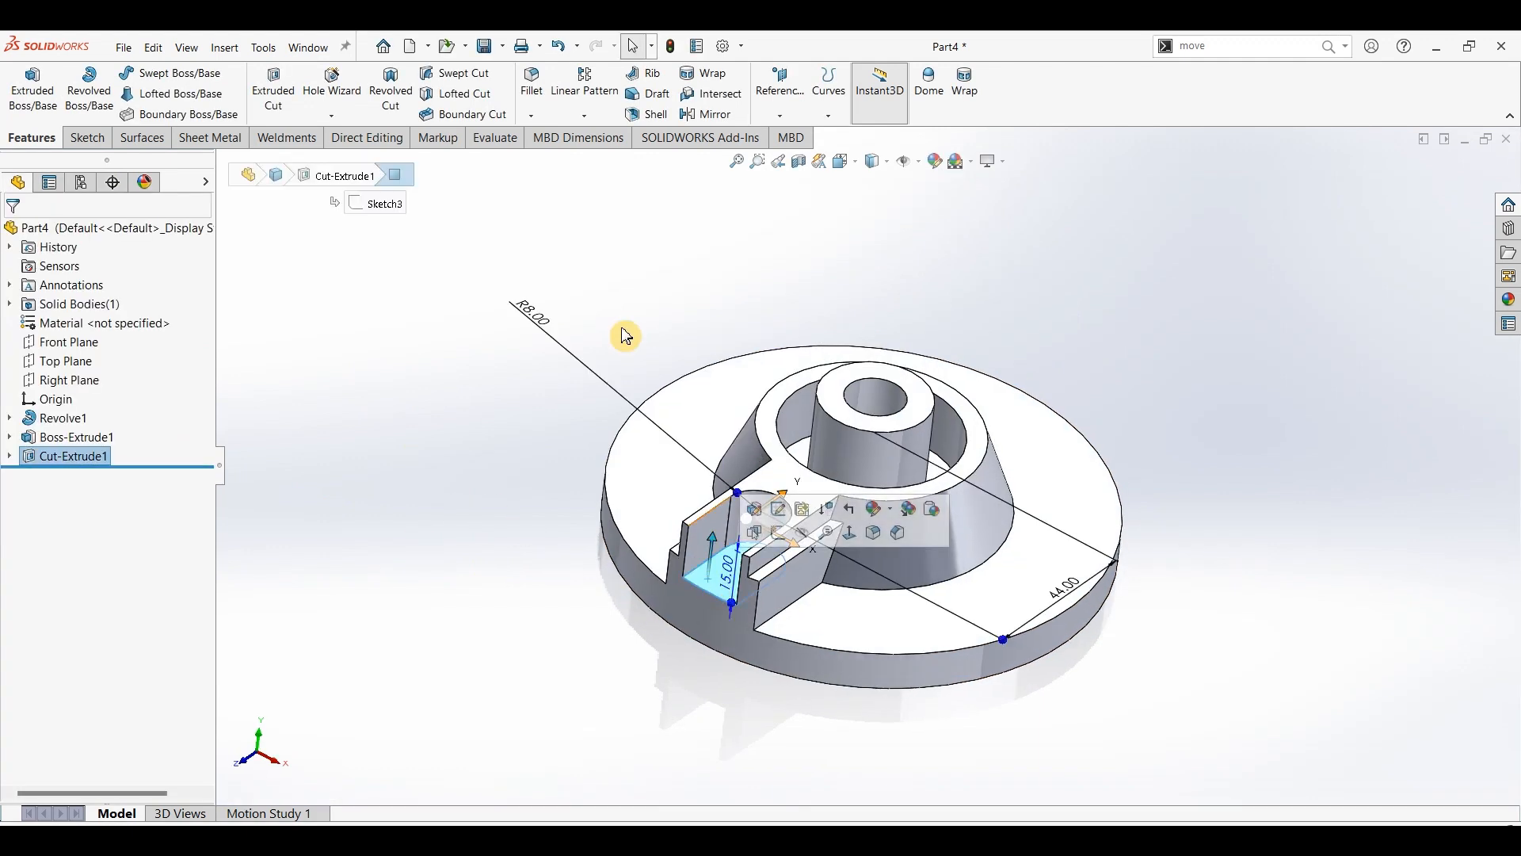
click(86, 138)
click(24, 87)
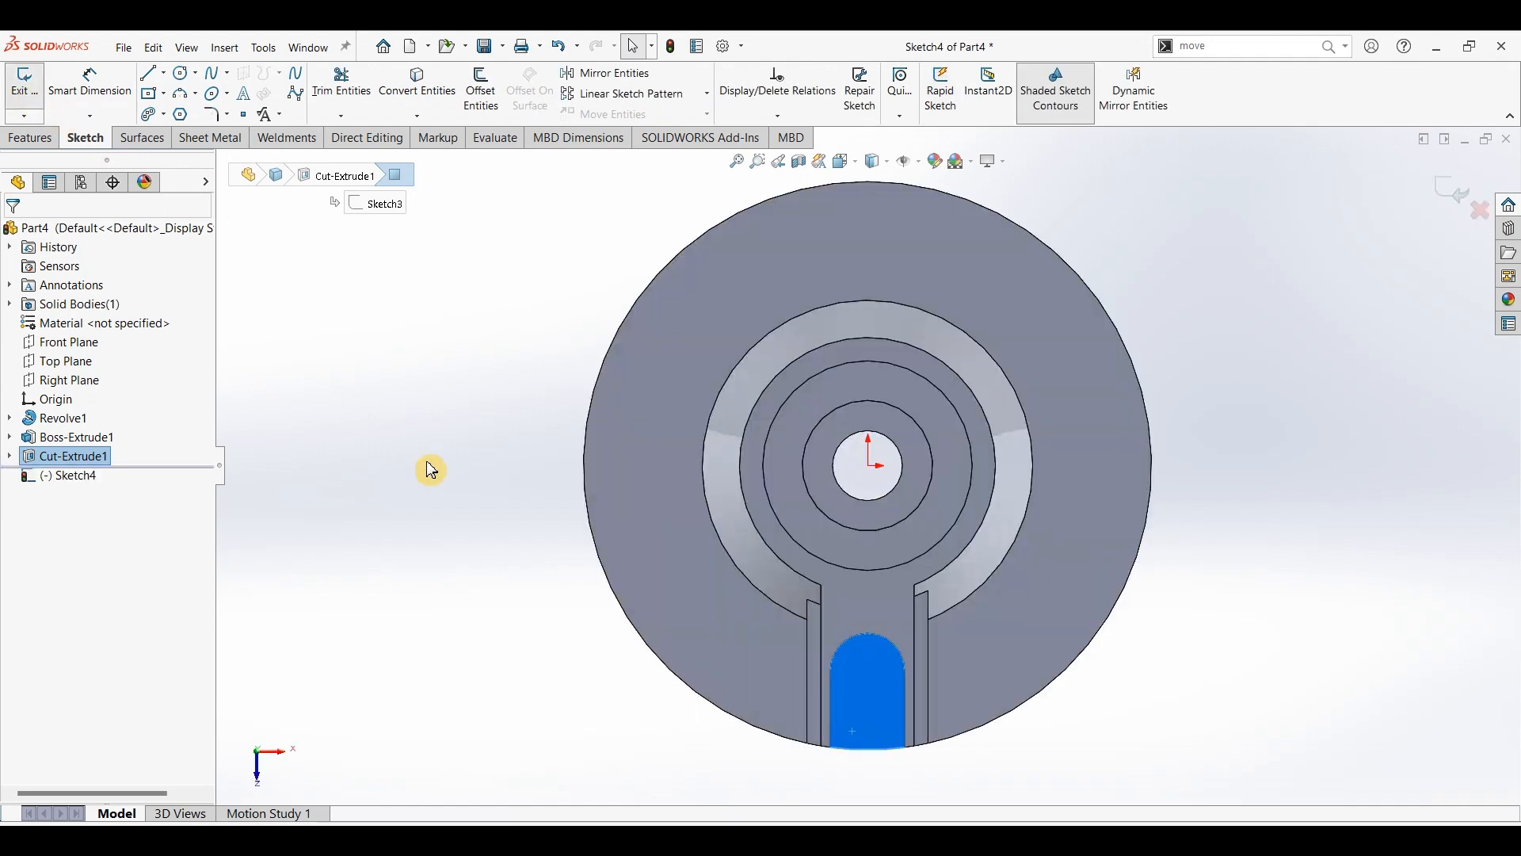
click(423, 293)
click(480, 93)
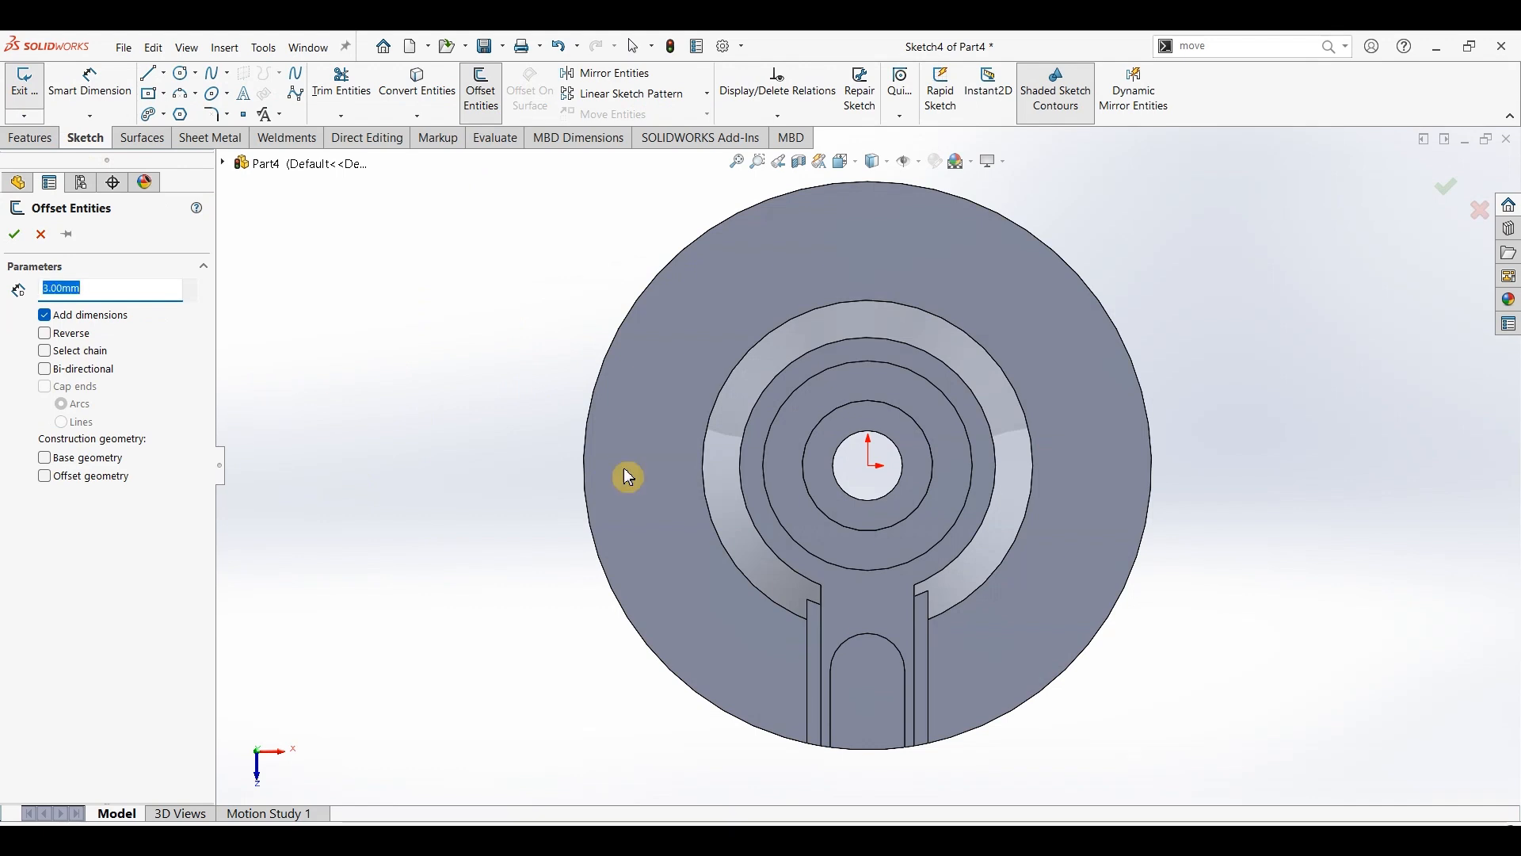
click(860, 642)
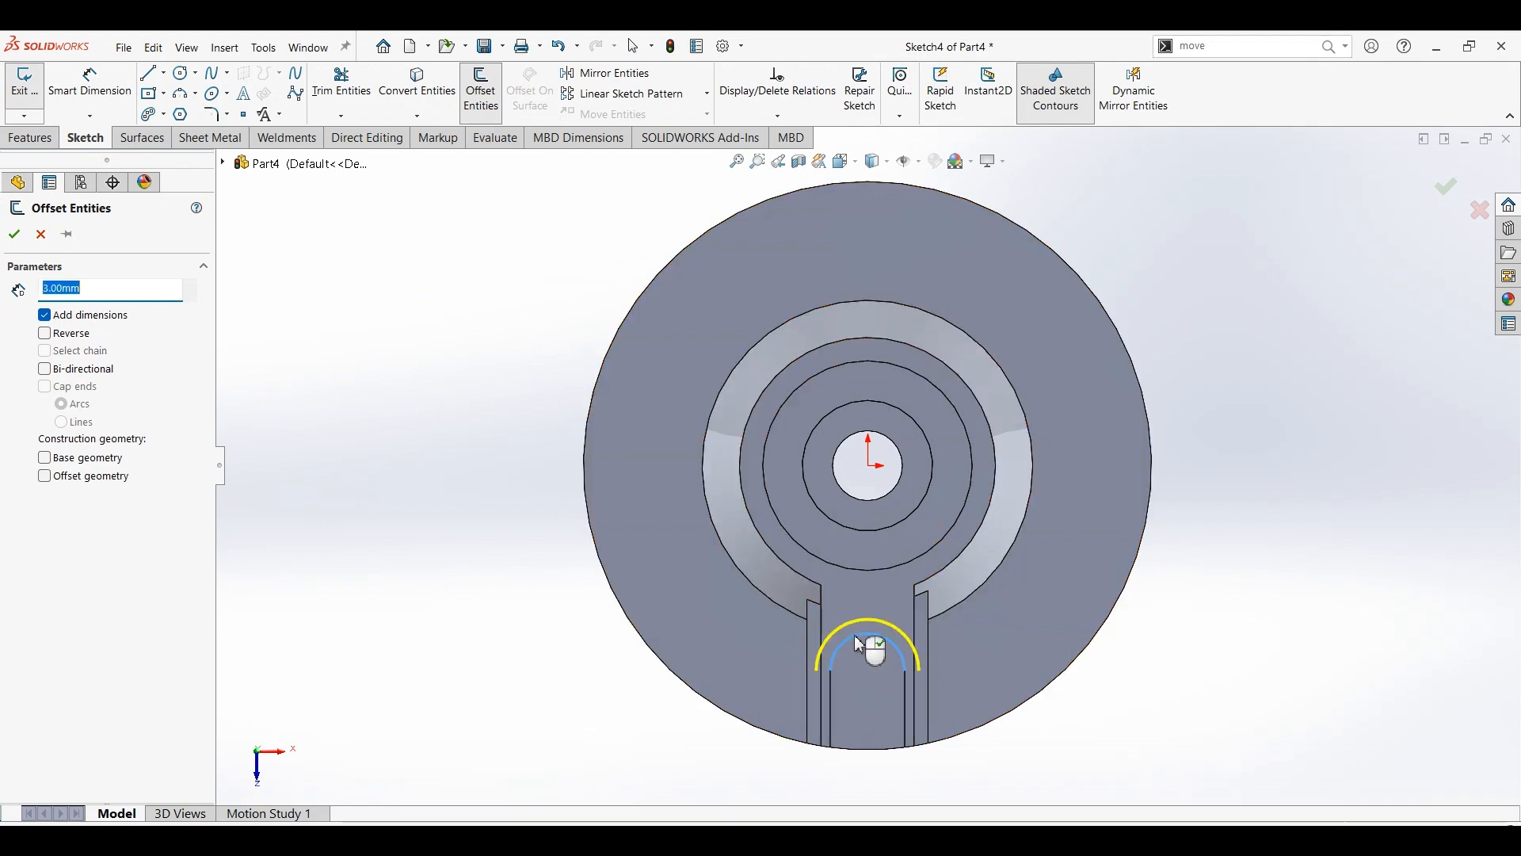
click(836, 707)
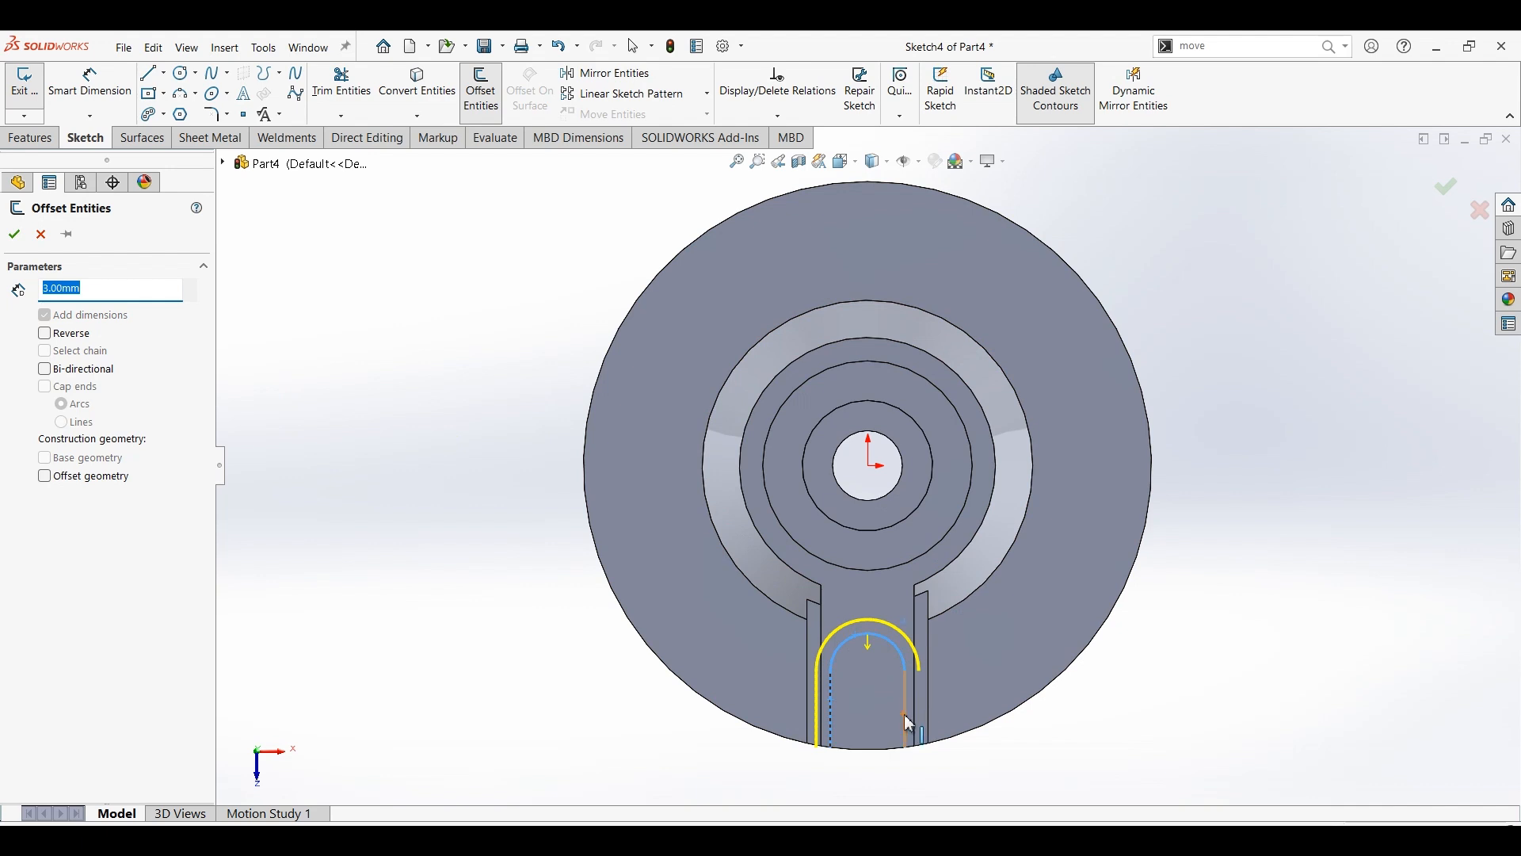
click(46, 335)
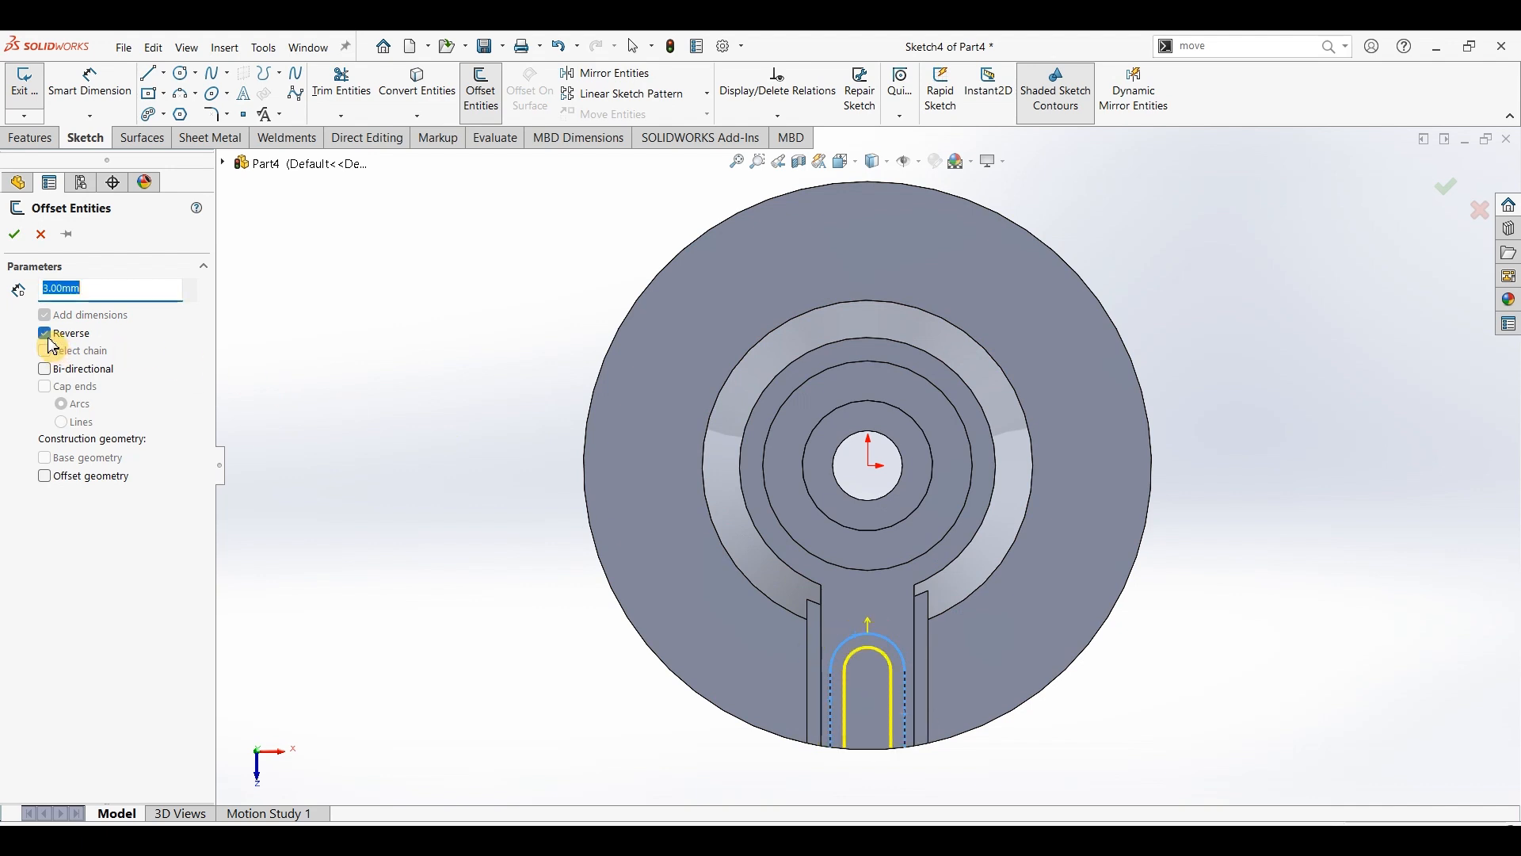
click(21, 235)
Step: Convert the slot floor's outer rim edge into the sketch
click(411, 91)
click(866, 750)
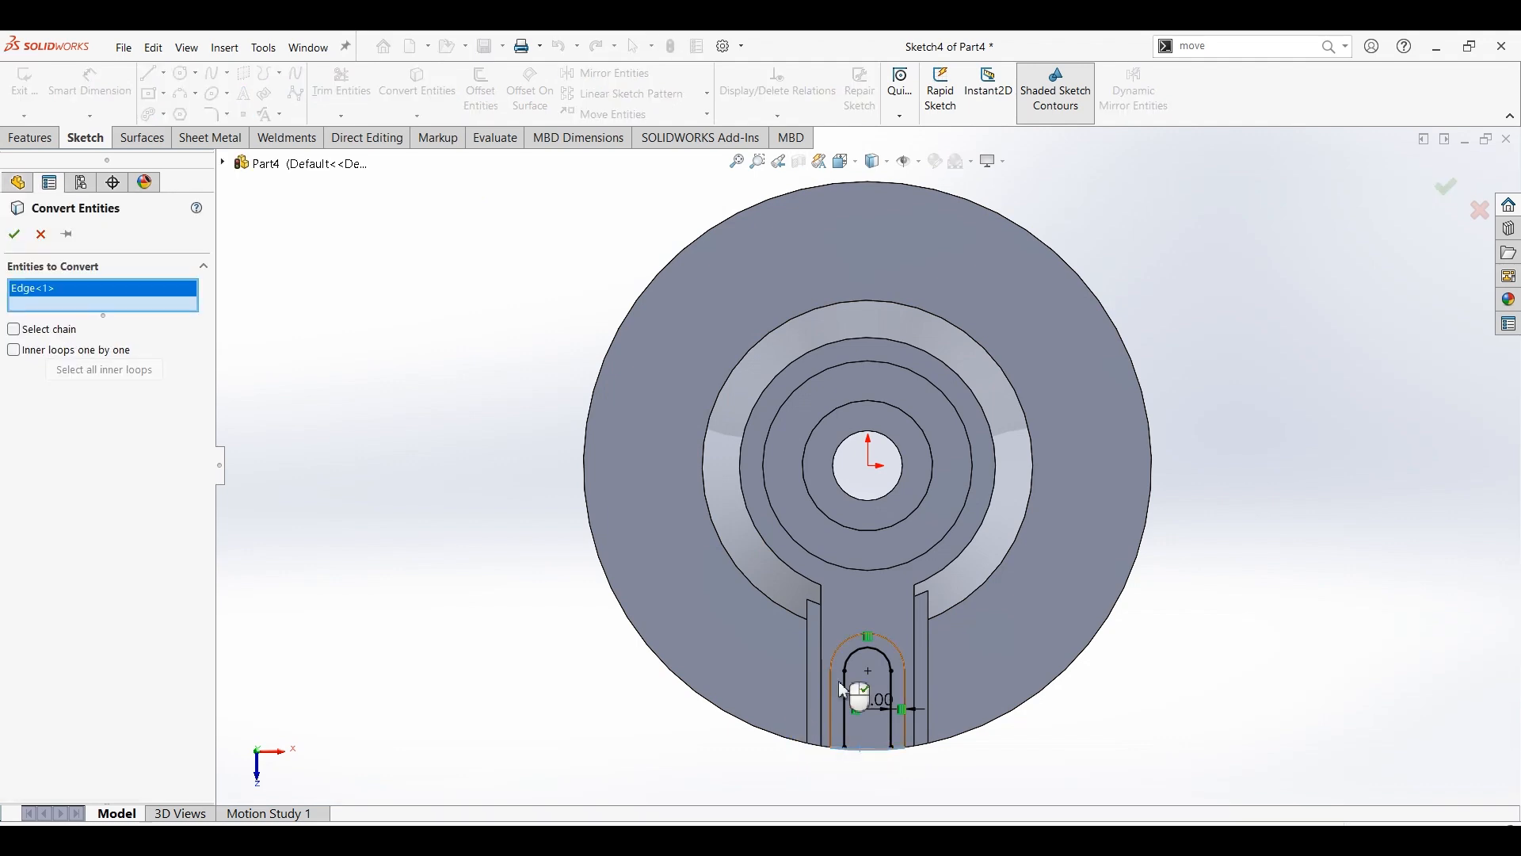
click(15, 235)
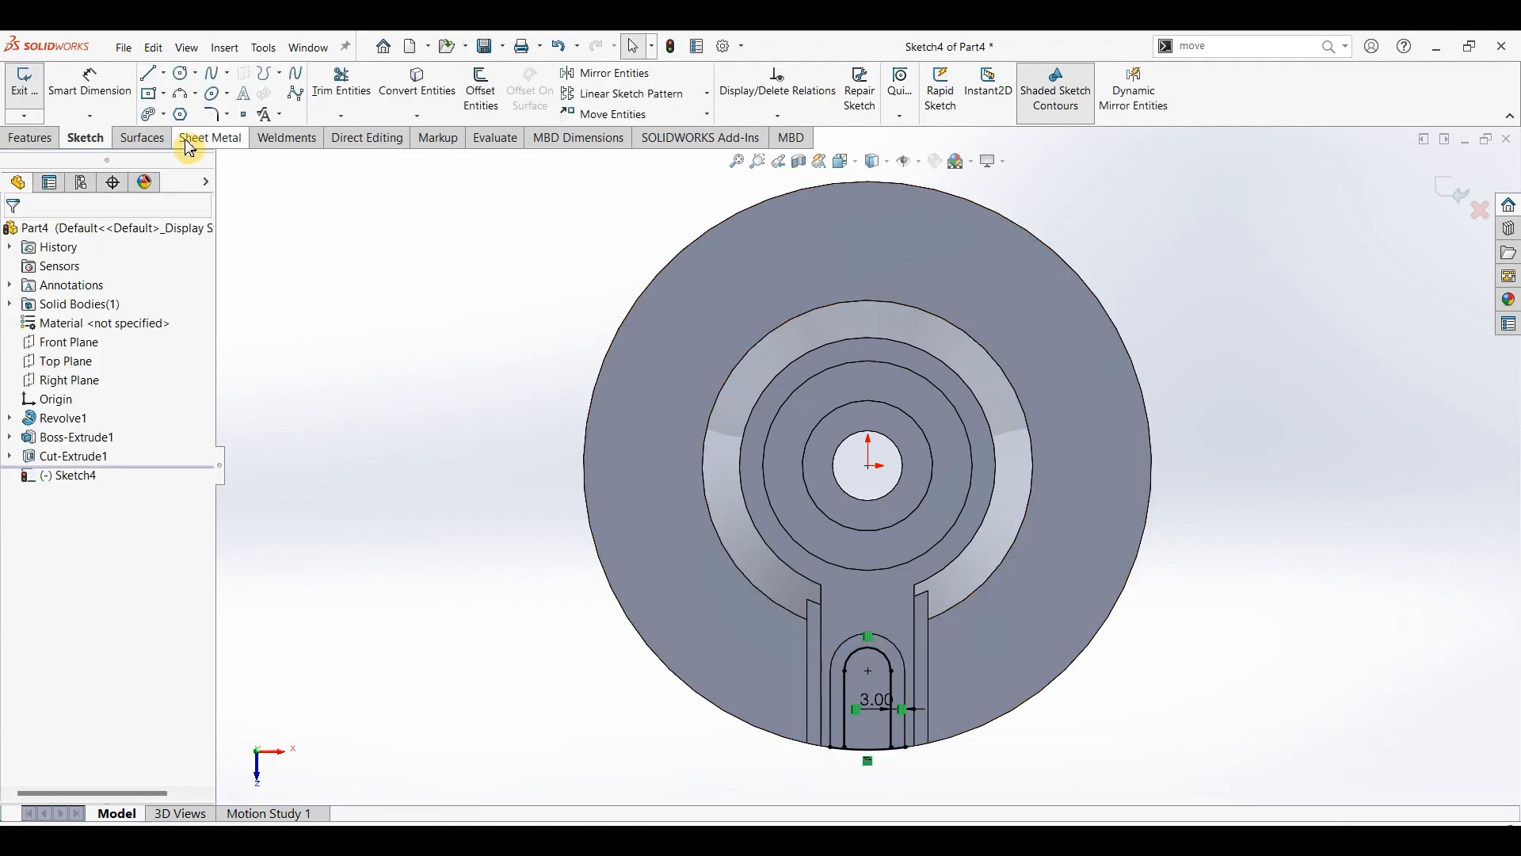
Step: Try to trim the converted rim edge beyond the inset slot lines
click(342, 87)
scroll(795, 729, down, 5)
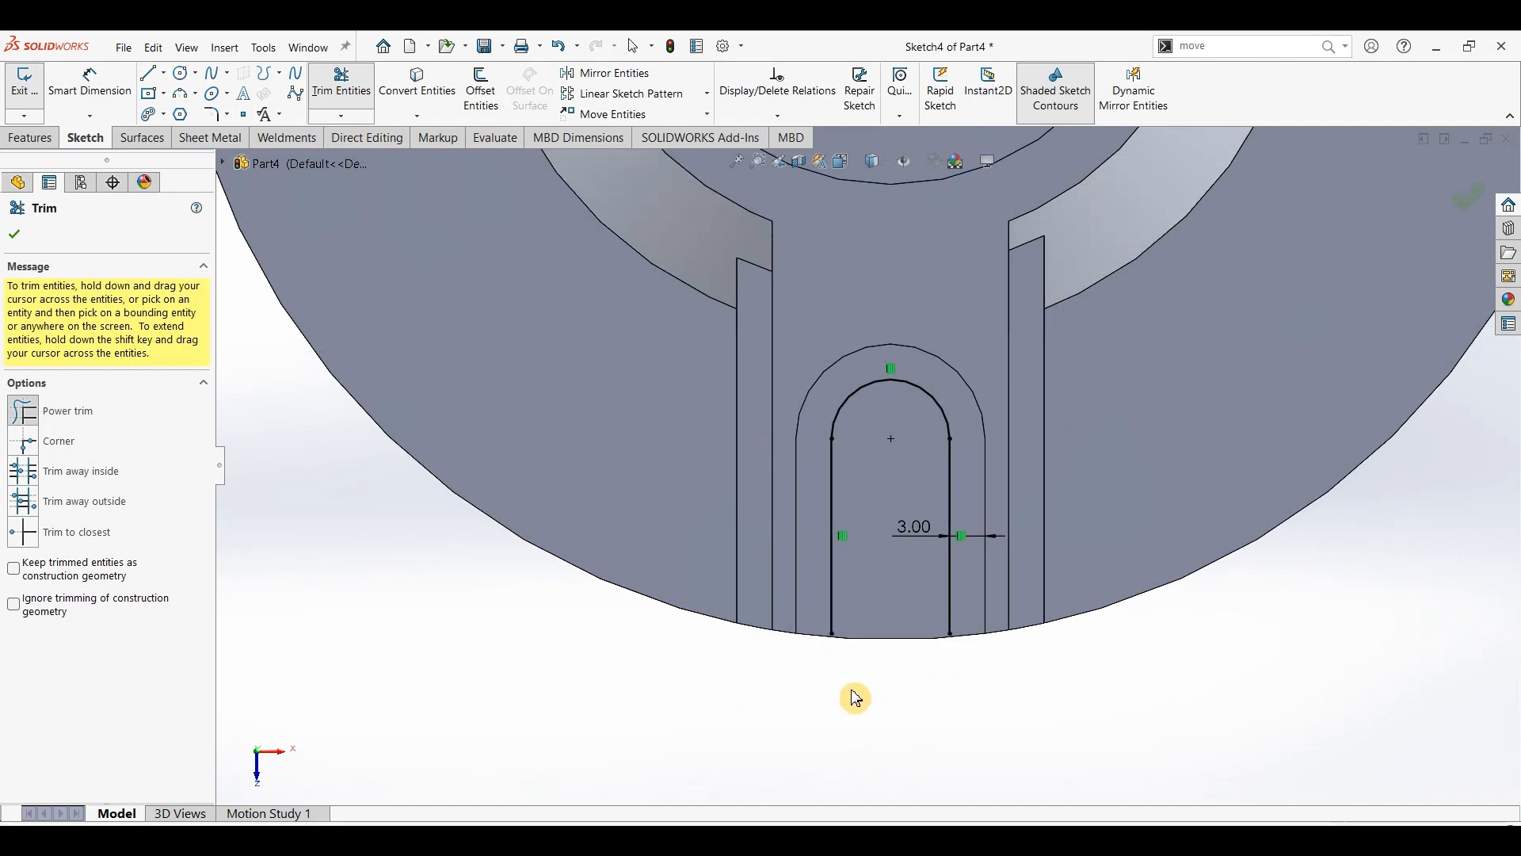
key(Escape)
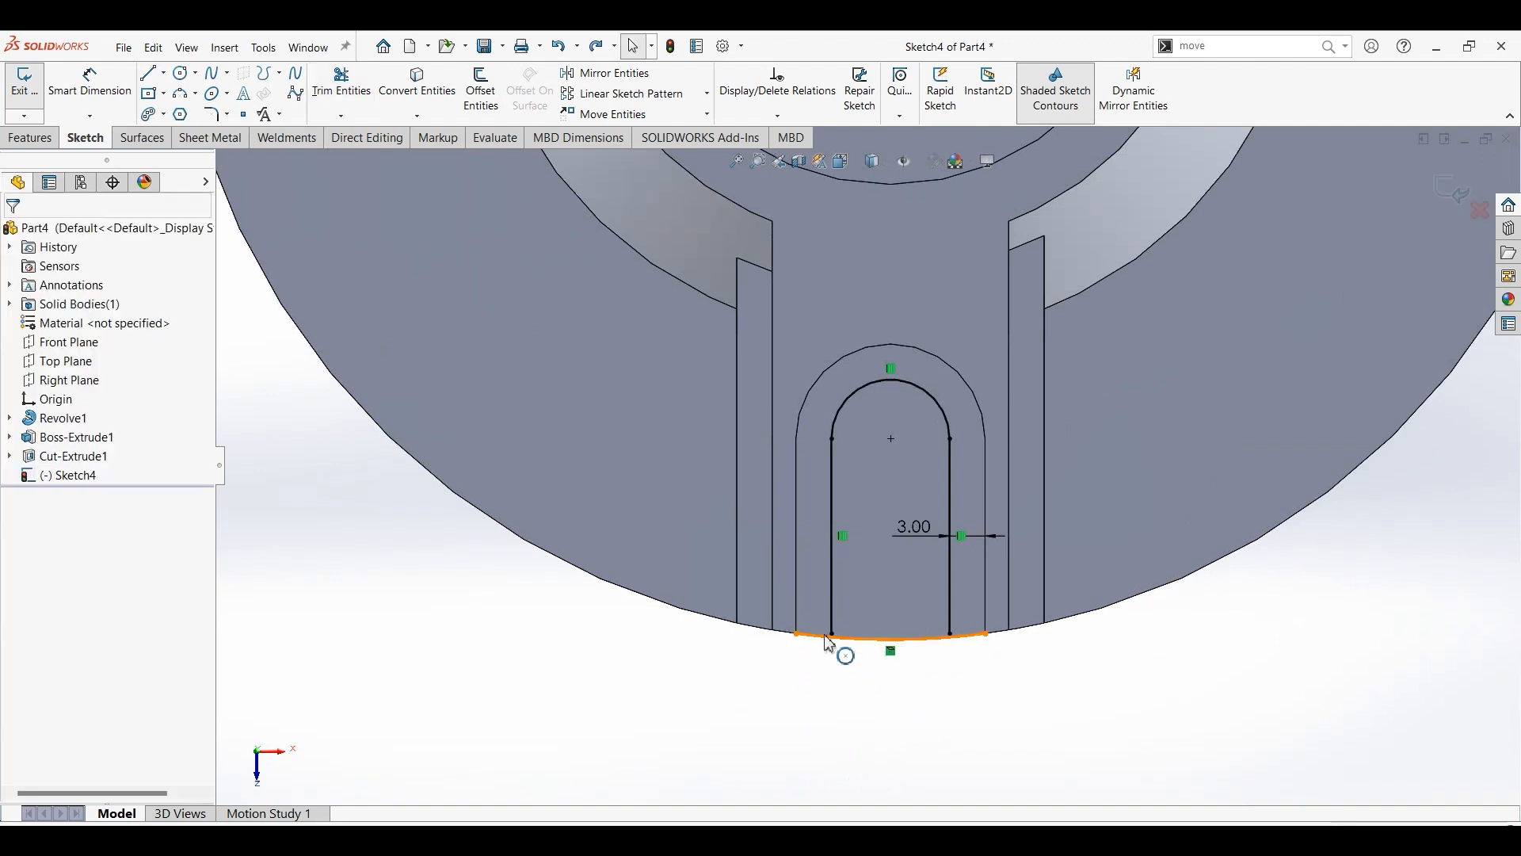
Step: Extend both side lines of the inset slot to the converted rim arc
scroll(884, 634, down, 2)
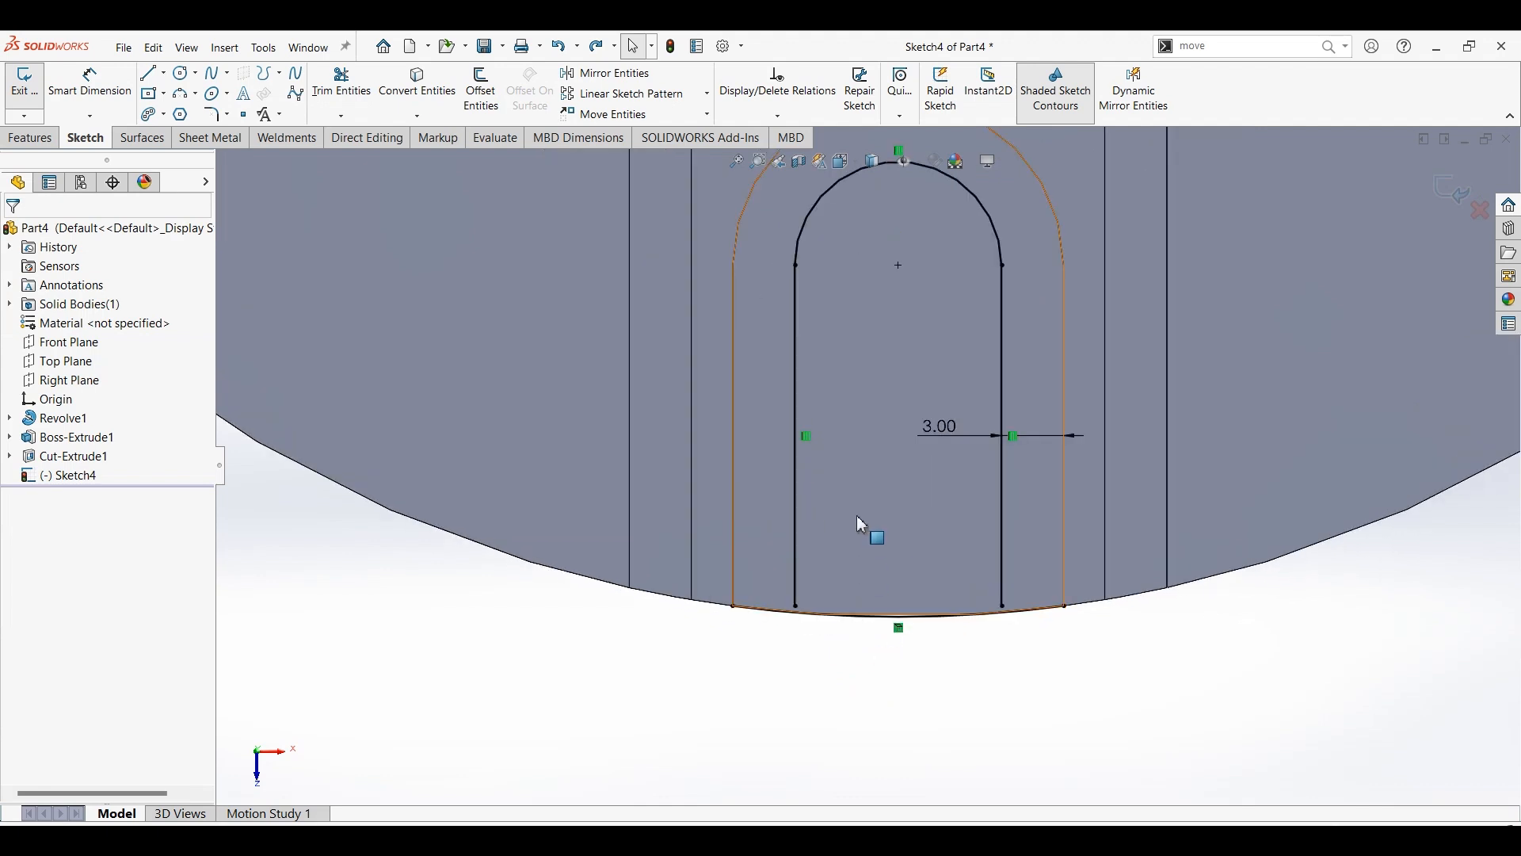
scroll(862, 537, down, 2)
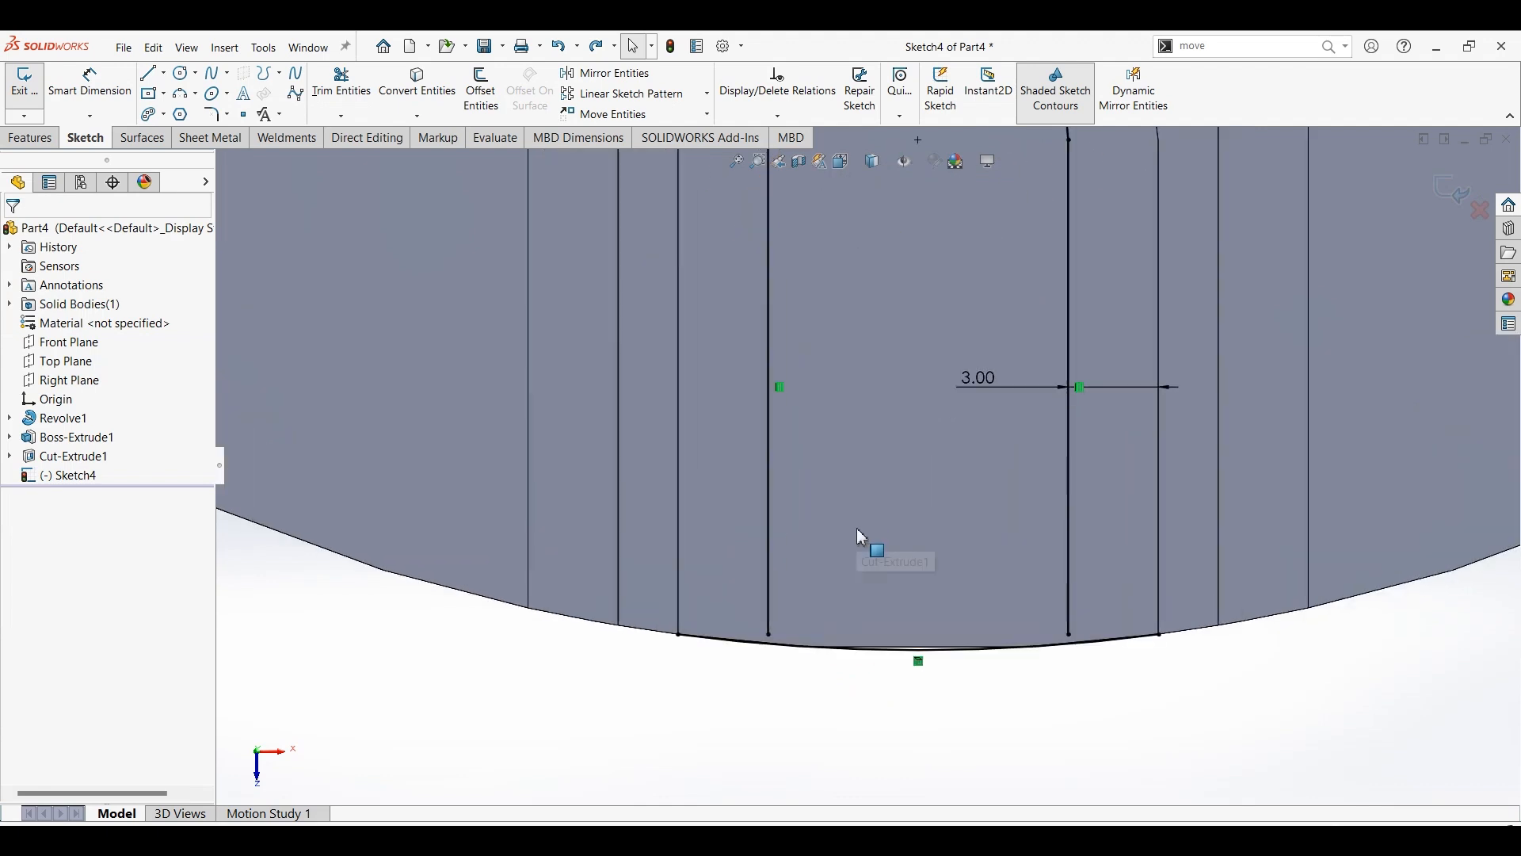
click(369, 119)
click(376, 157)
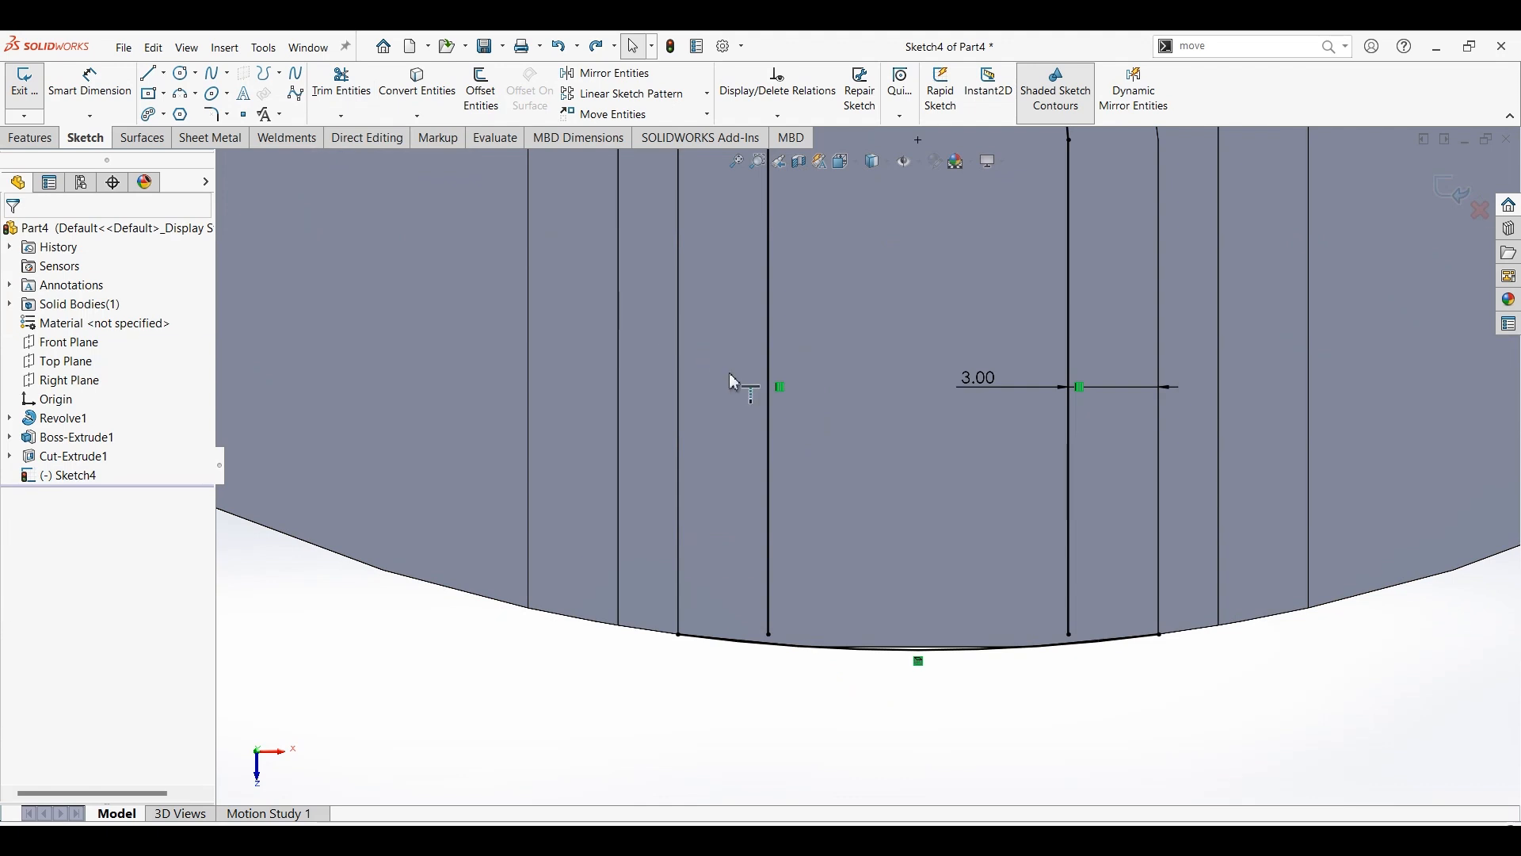
click(769, 416)
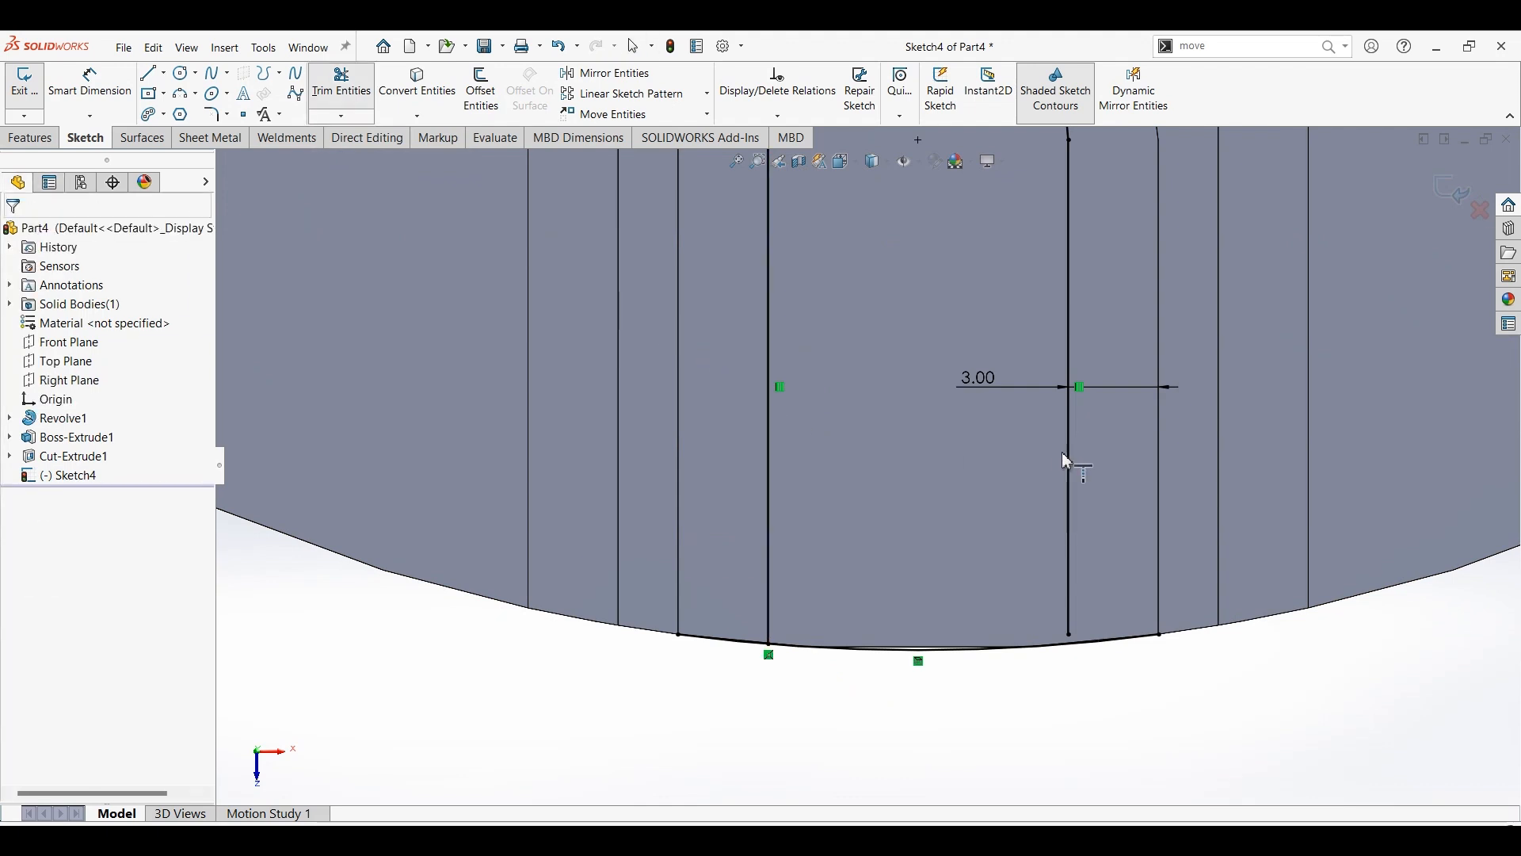
click(1063, 648)
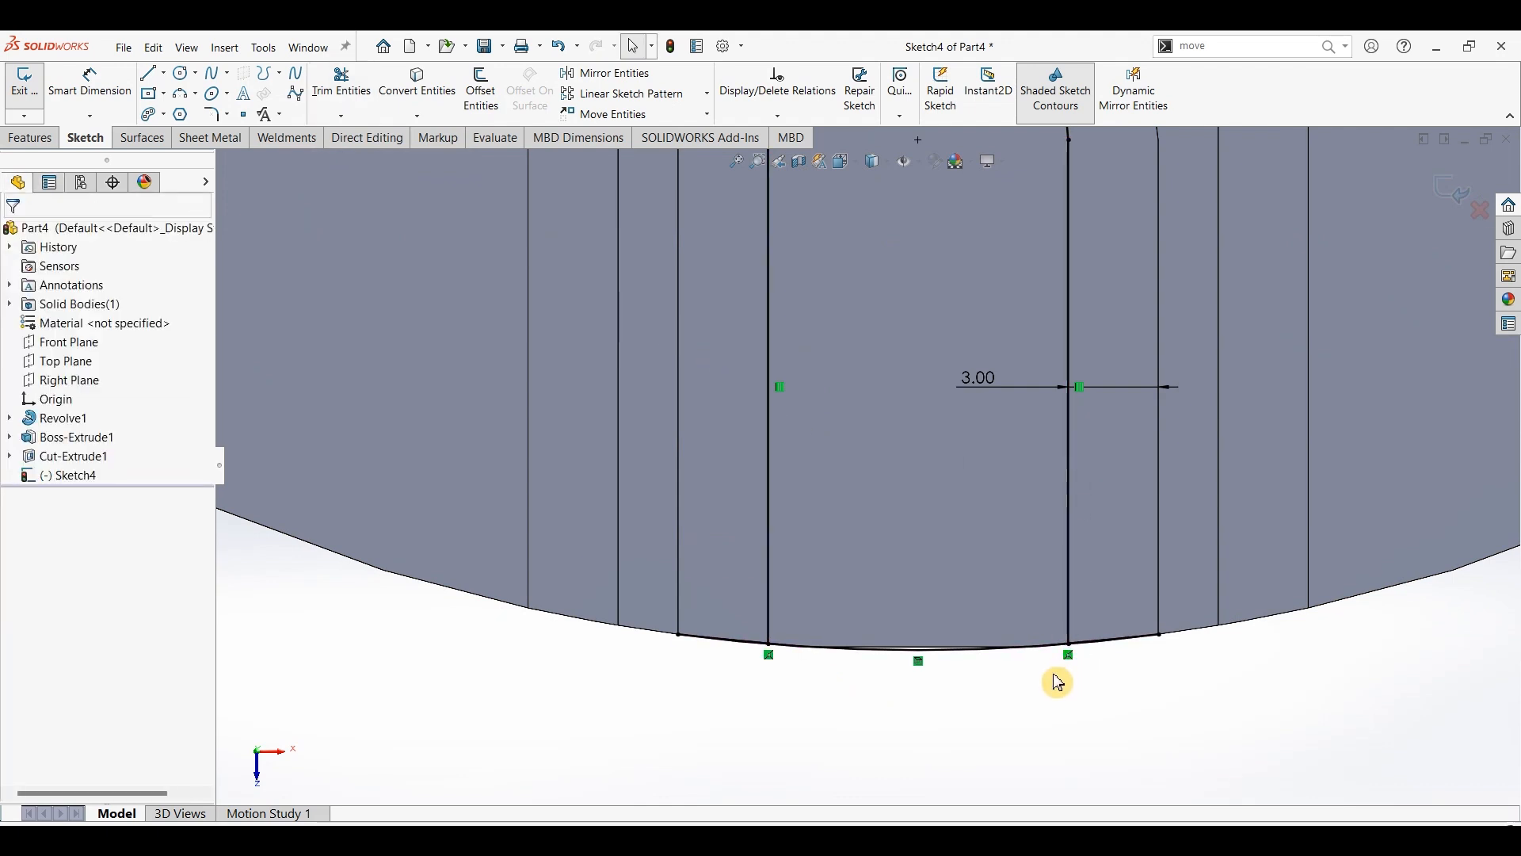
Step: Trim the rim arc's overhang on both sides of the inset slot to close the profile
click(345, 96)
drag(733, 671, 746, 611)
mouse_move(1078, 698)
mouse_down()
mouse_move(1120, 587)
mouse_move(1117, 606)
mouse_up()
scroll(978, 652, up, 6)
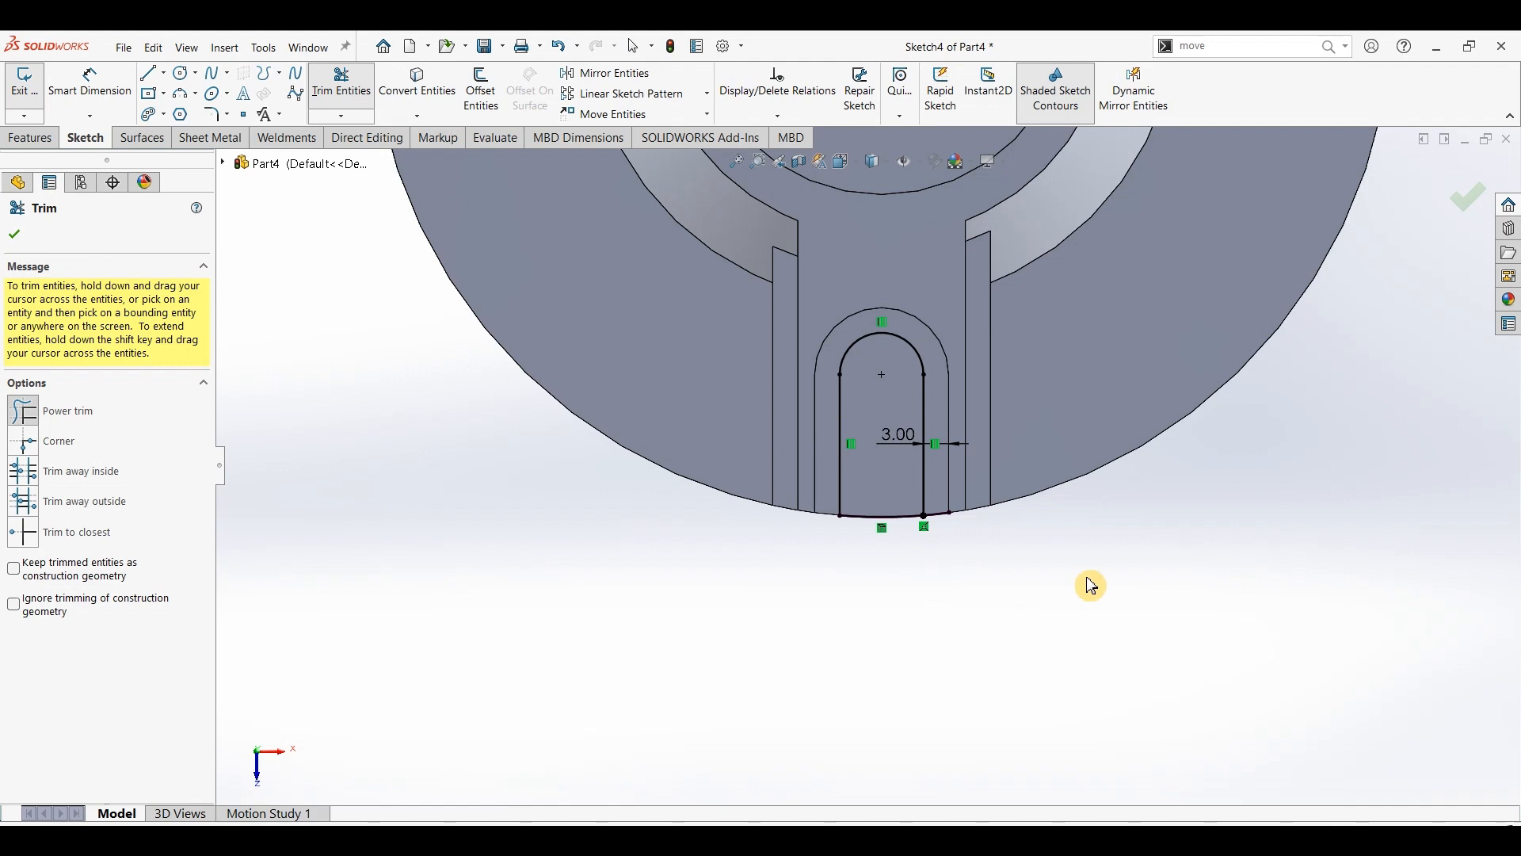
drag(941, 509, 935, 497)
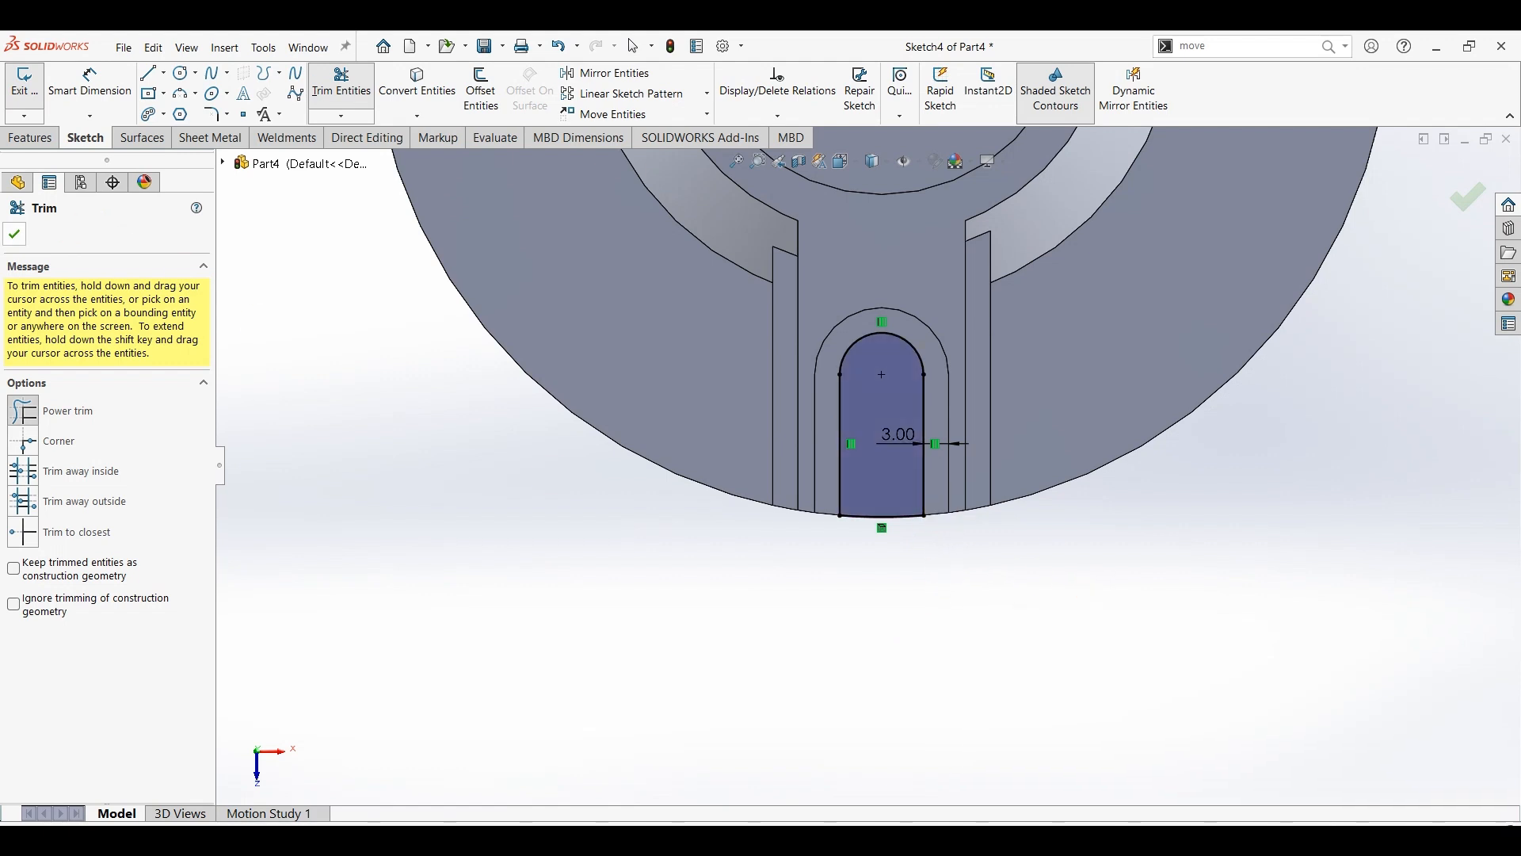
click(15, 233)
Step: Cut the inset slot profile Through All with an Extruded Cut
click(31, 138)
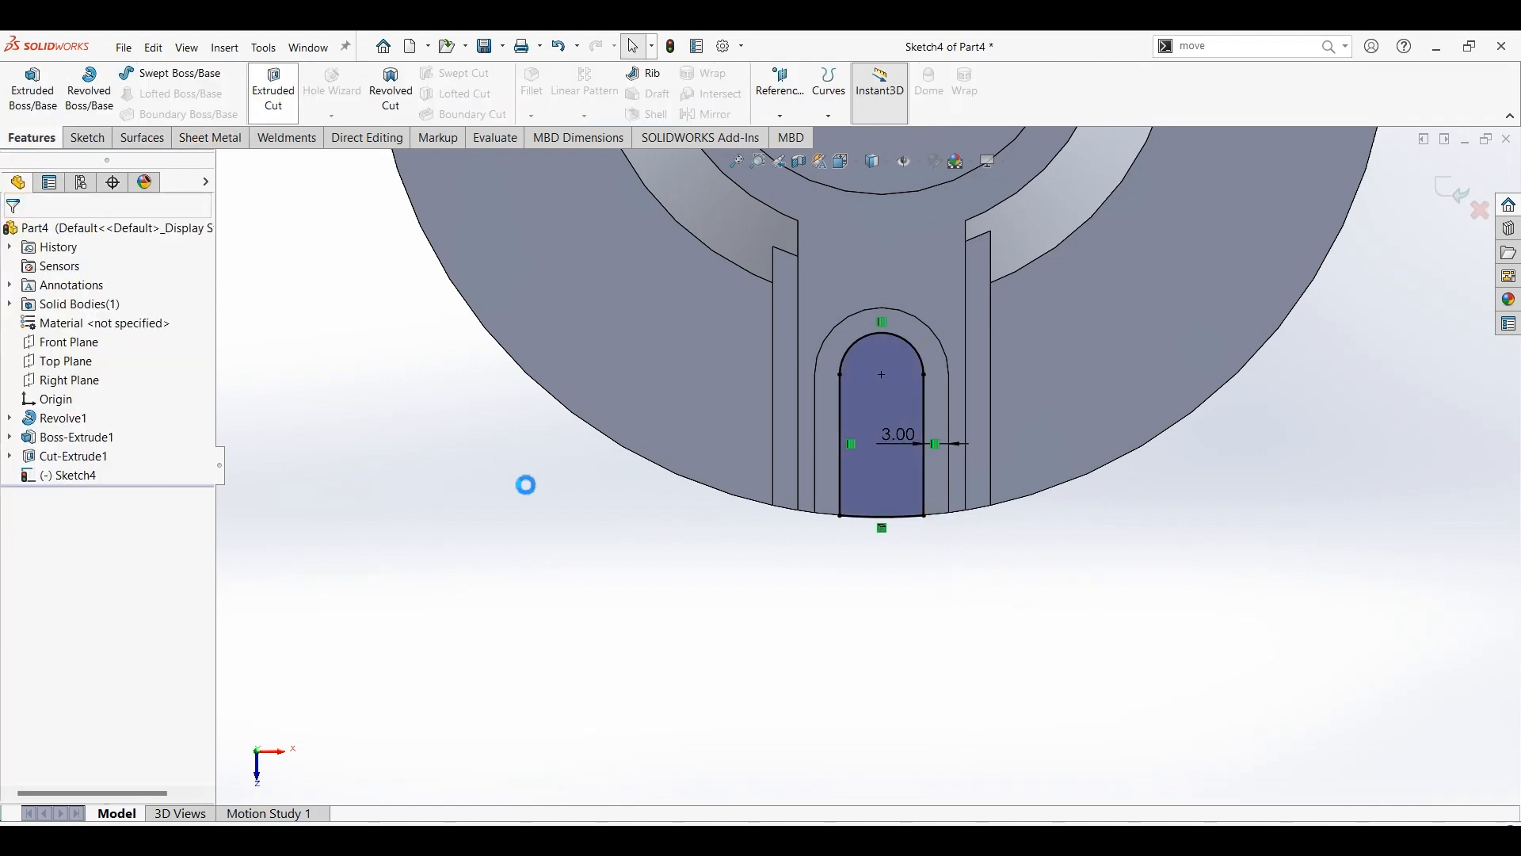
click(90, 347)
click(72, 358)
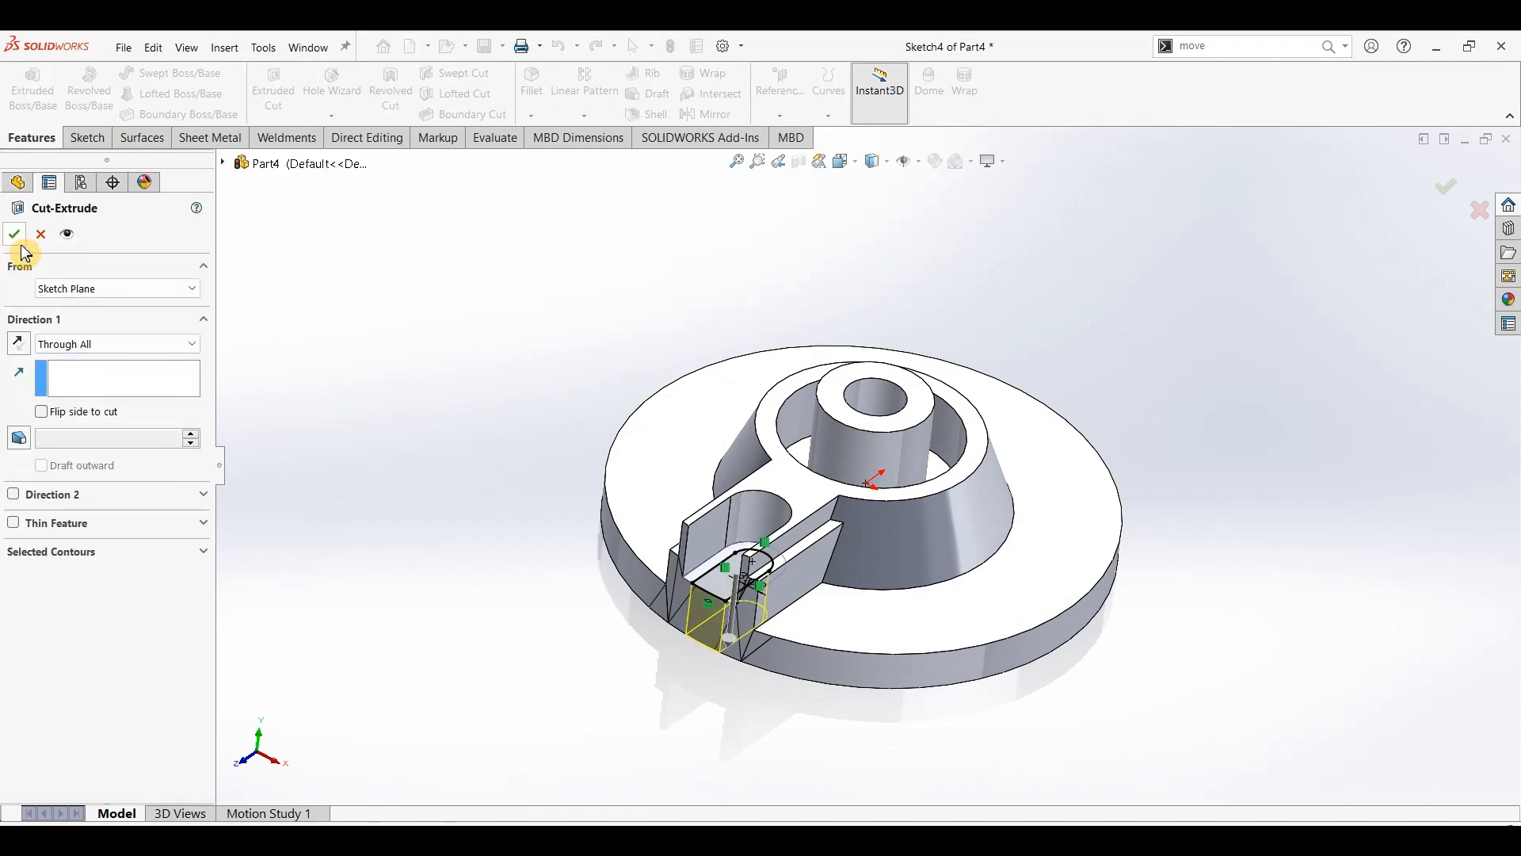
key(Return)
Step: Circular-pattern the arm extrusion and both slot cuts around the collar's circular edge, with 3 equally spaced instances over 360 degrees
middle_drag(503, 530, 513, 587)
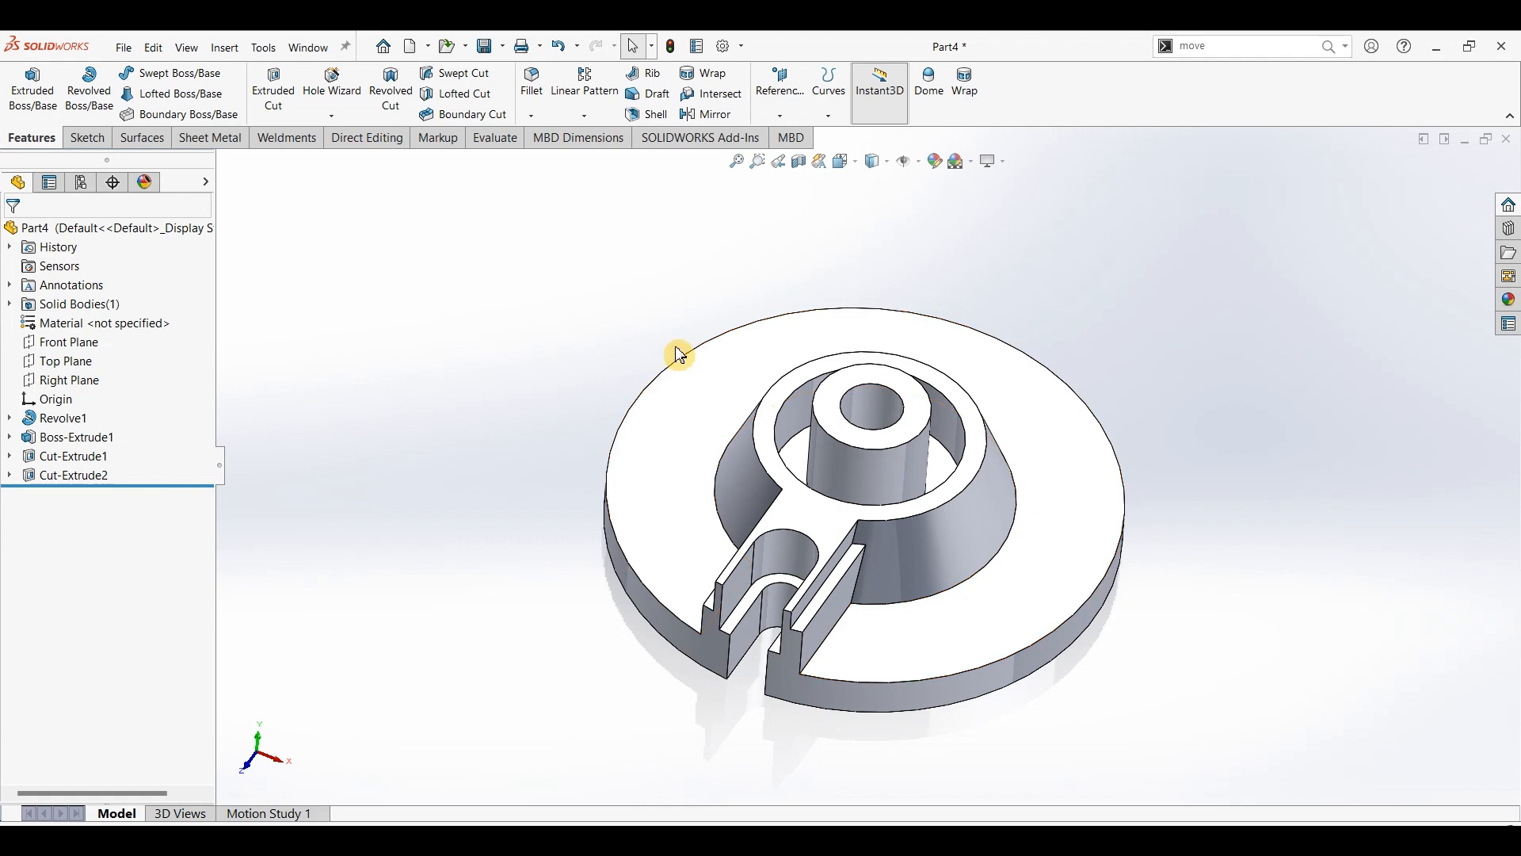
click(584, 116)
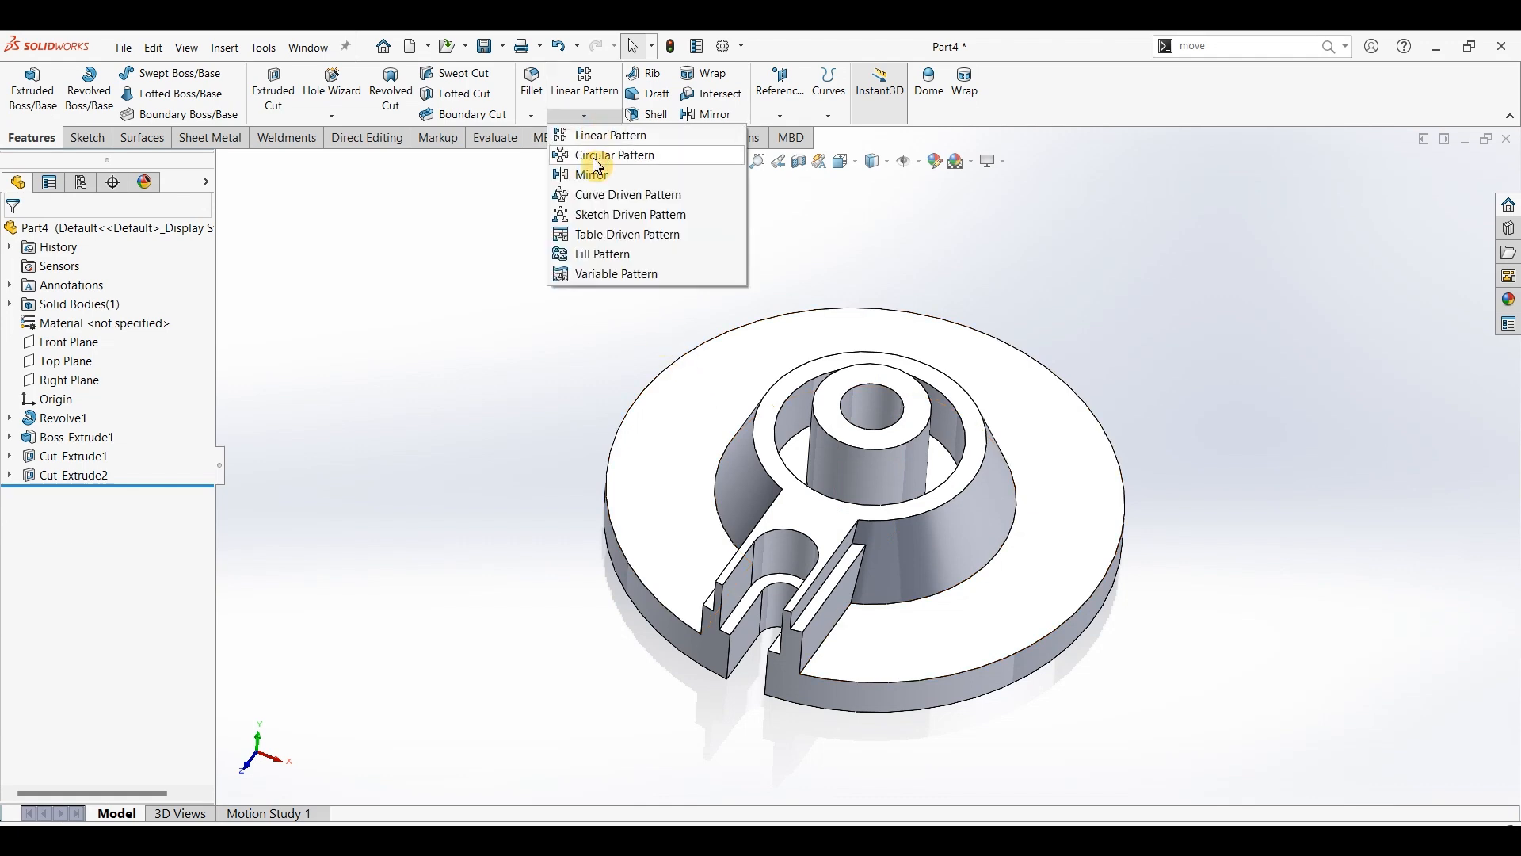
click(594, 159)
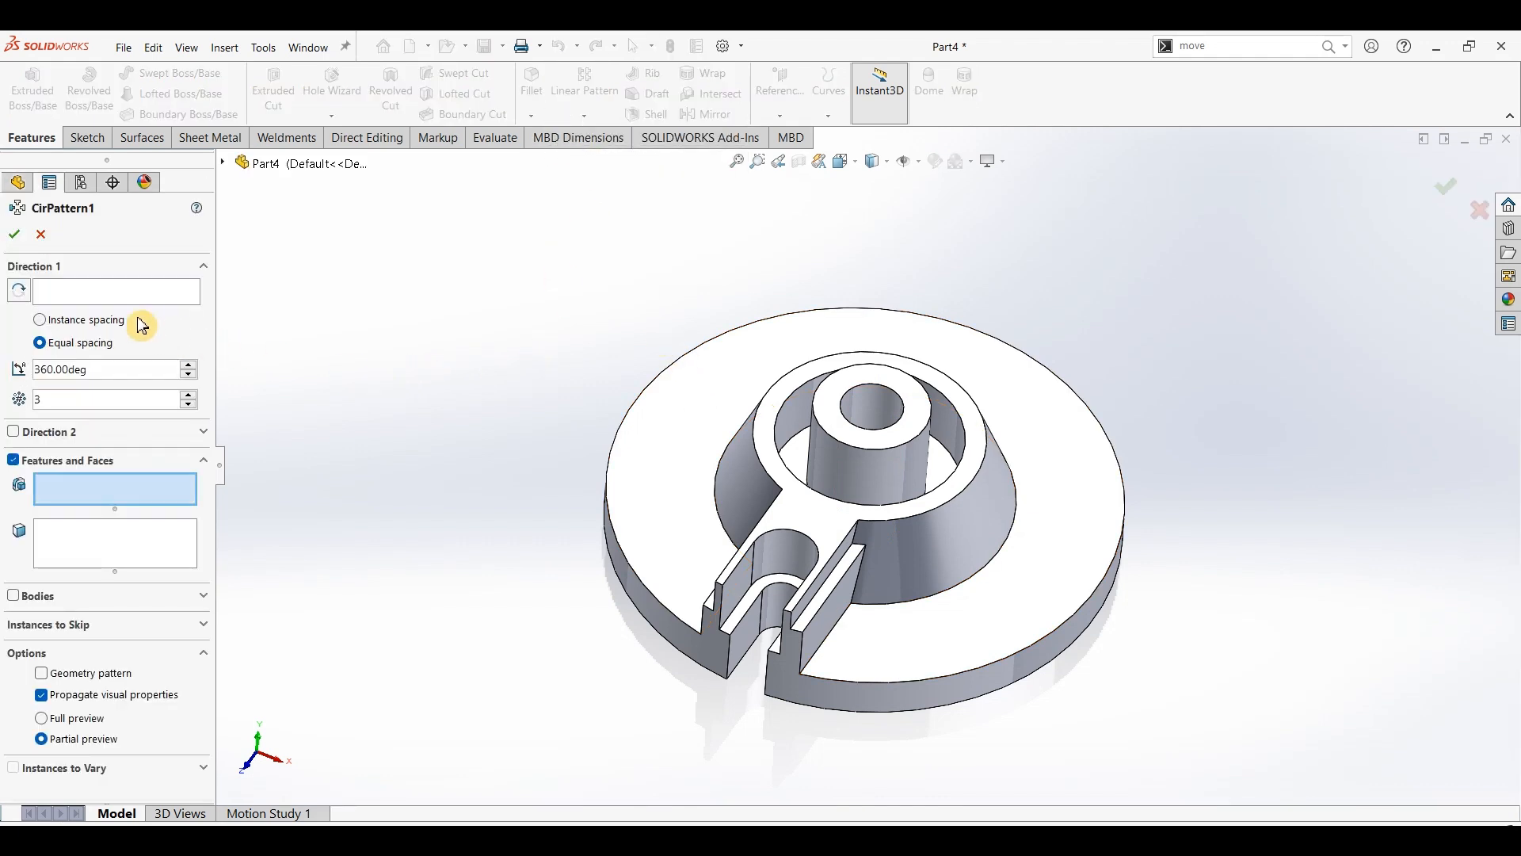
click(99, 293)
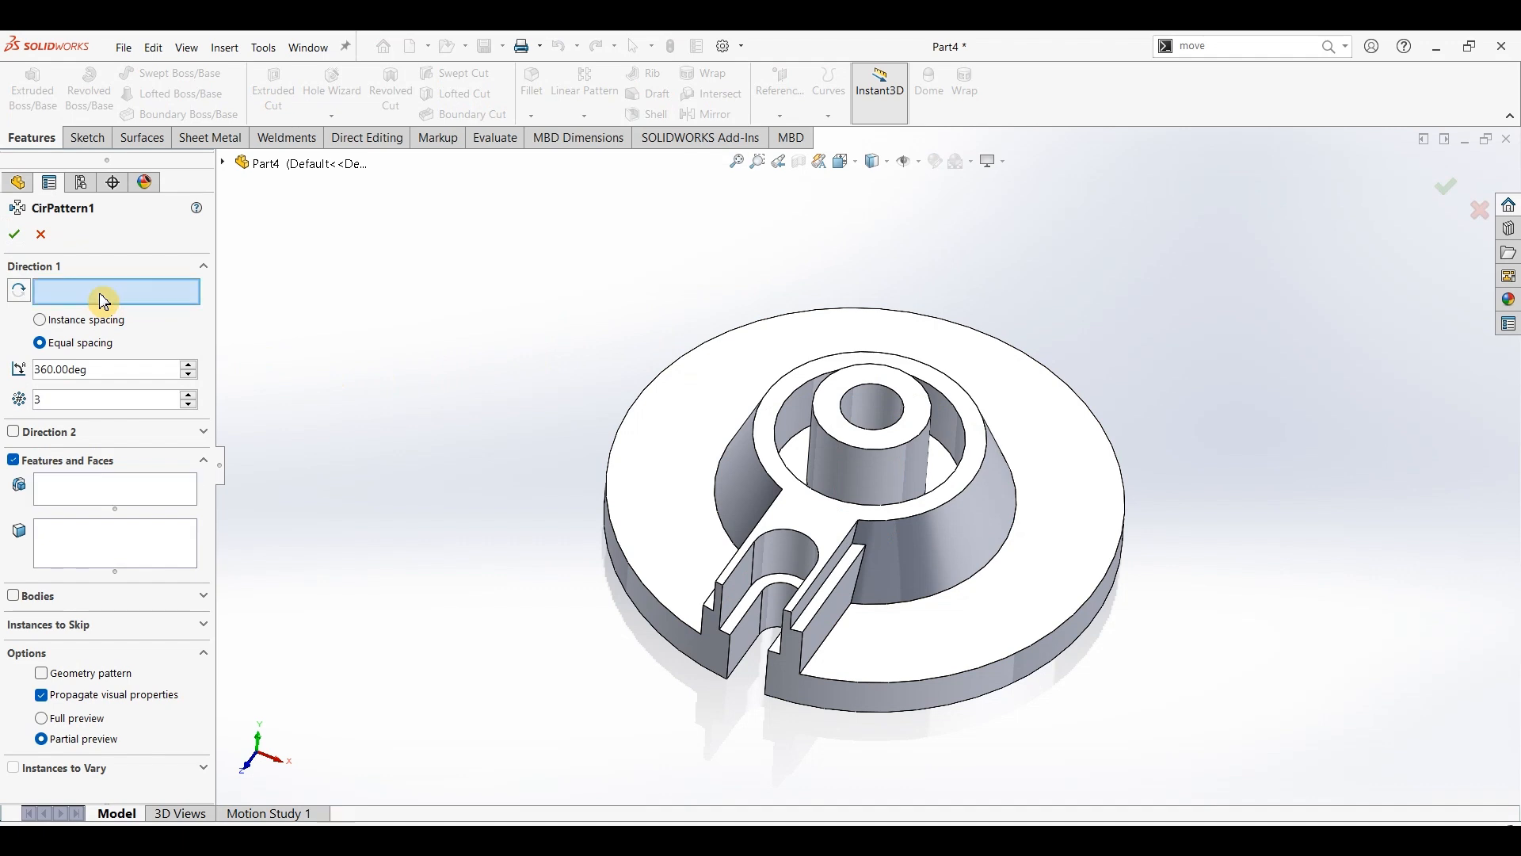
click(980, 478)
click(82, 496)
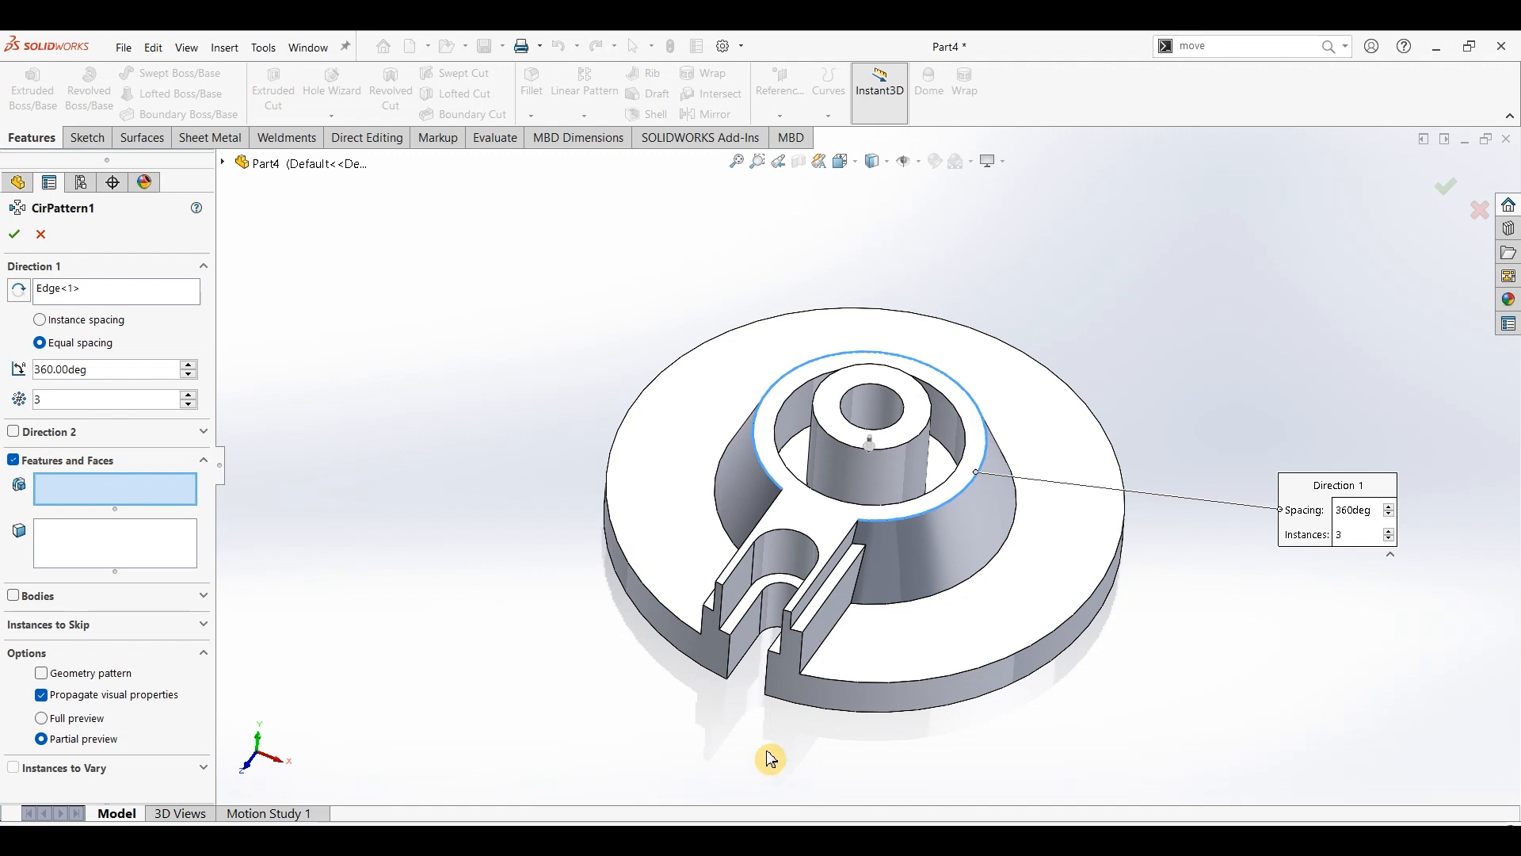
click(752, 642)
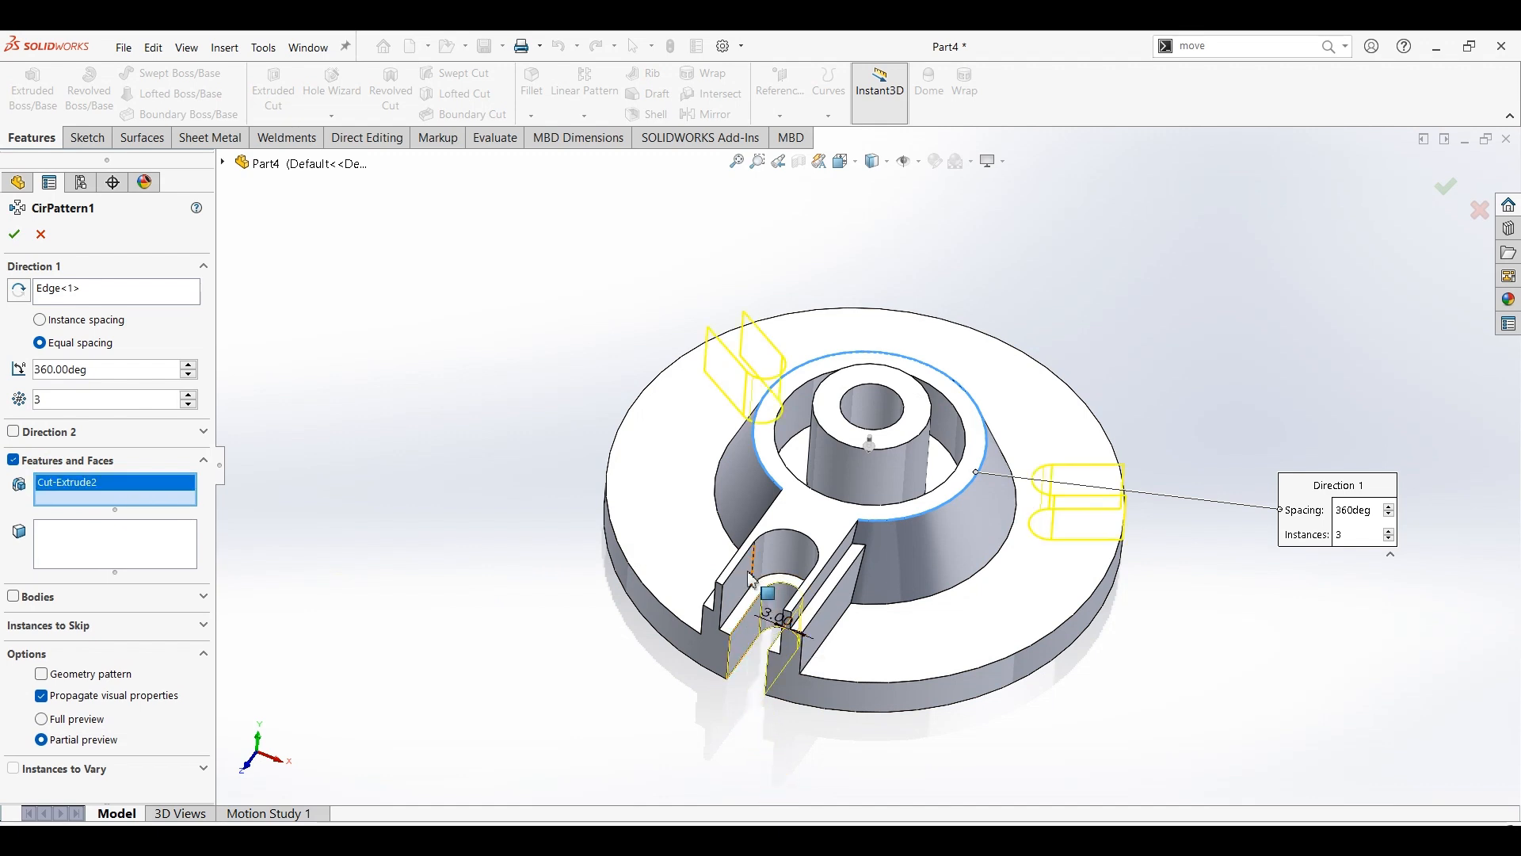
click(747, 580)
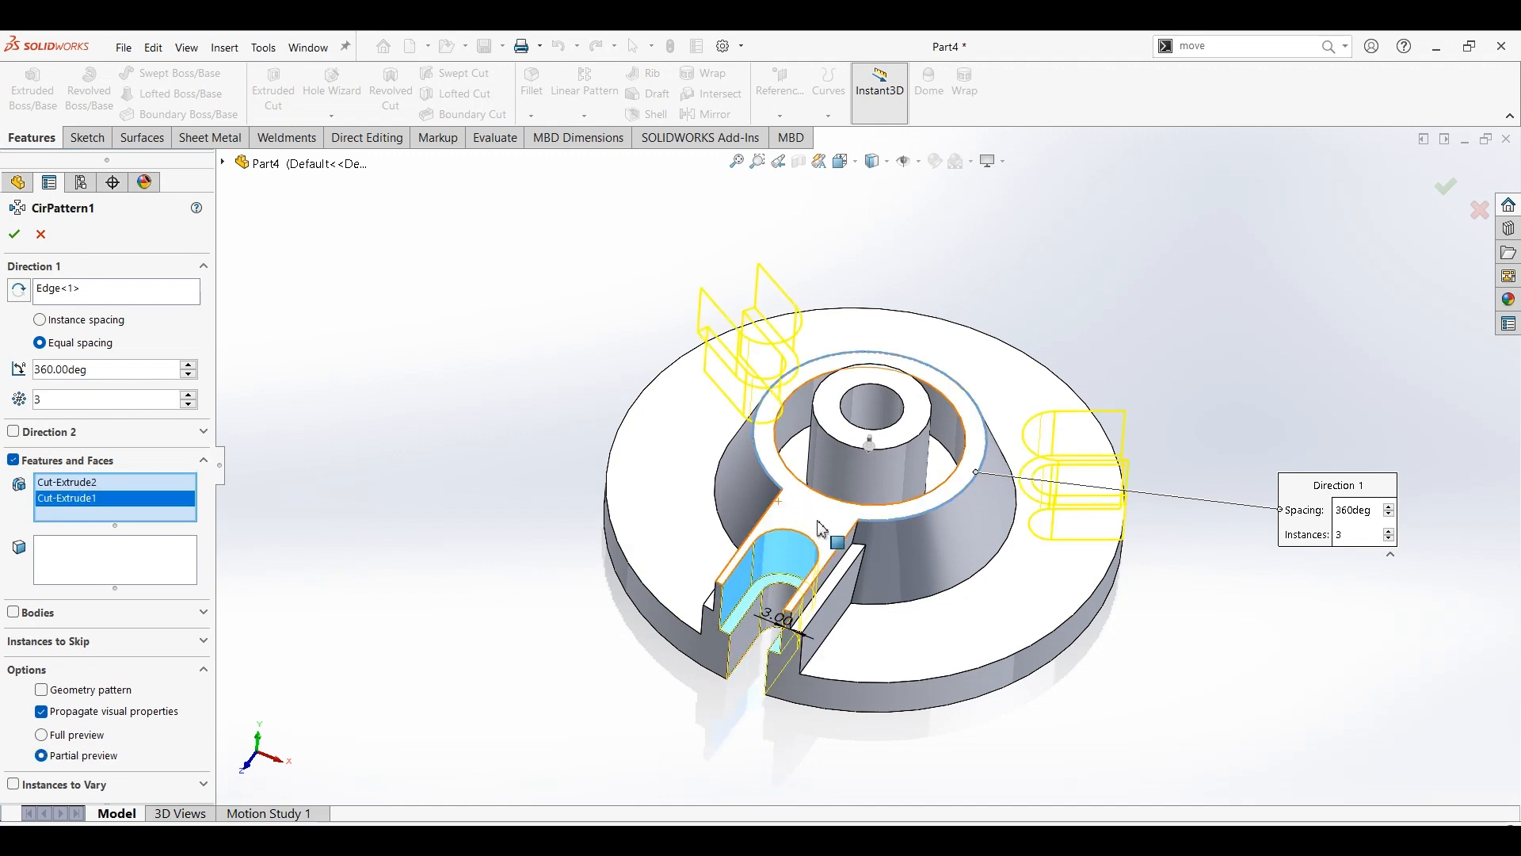
click(839, 614)
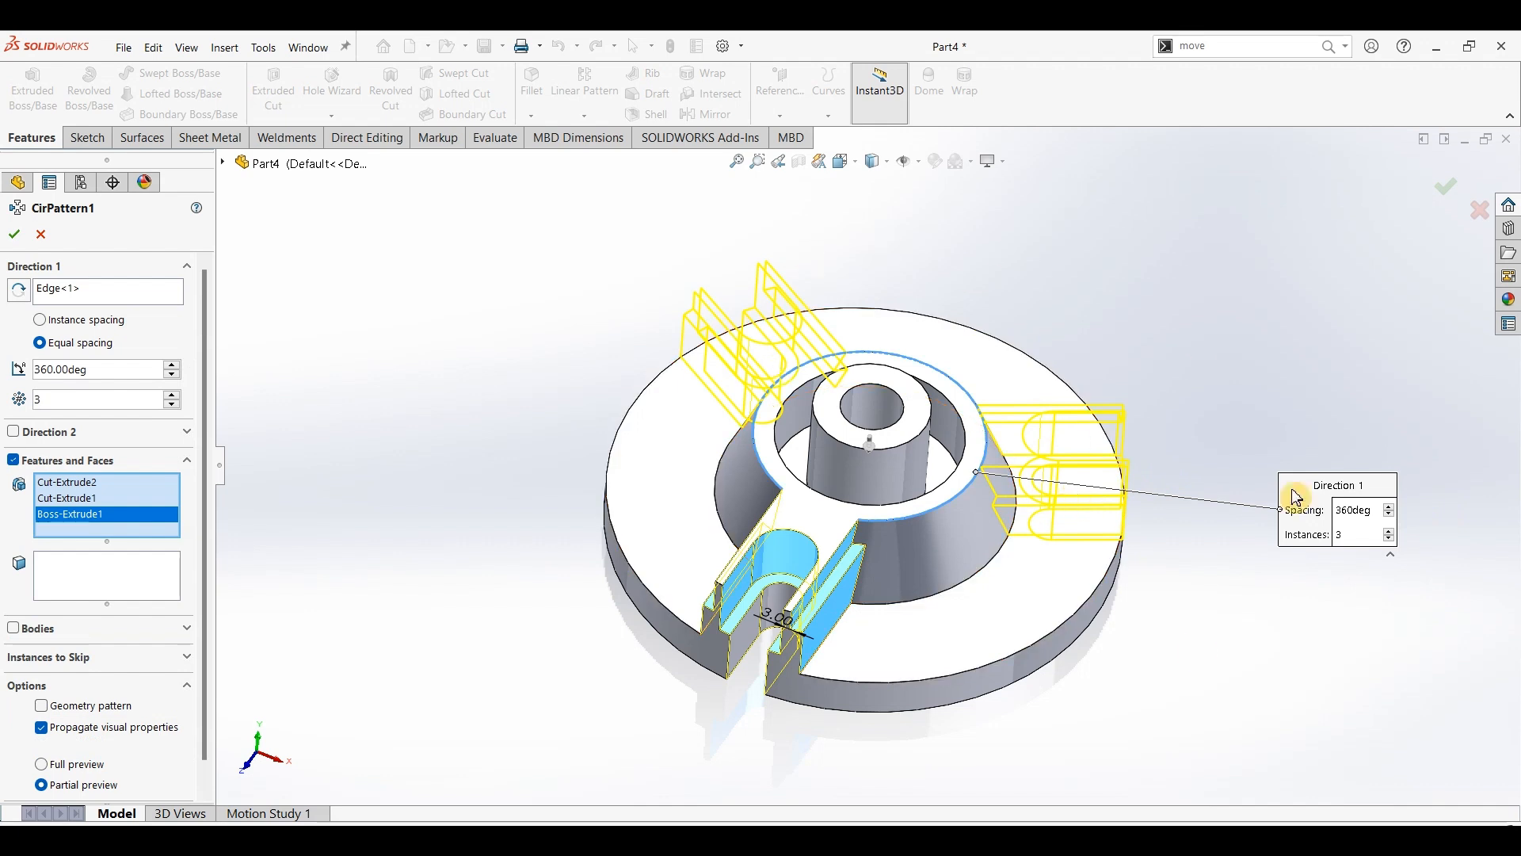
click(15, 236)
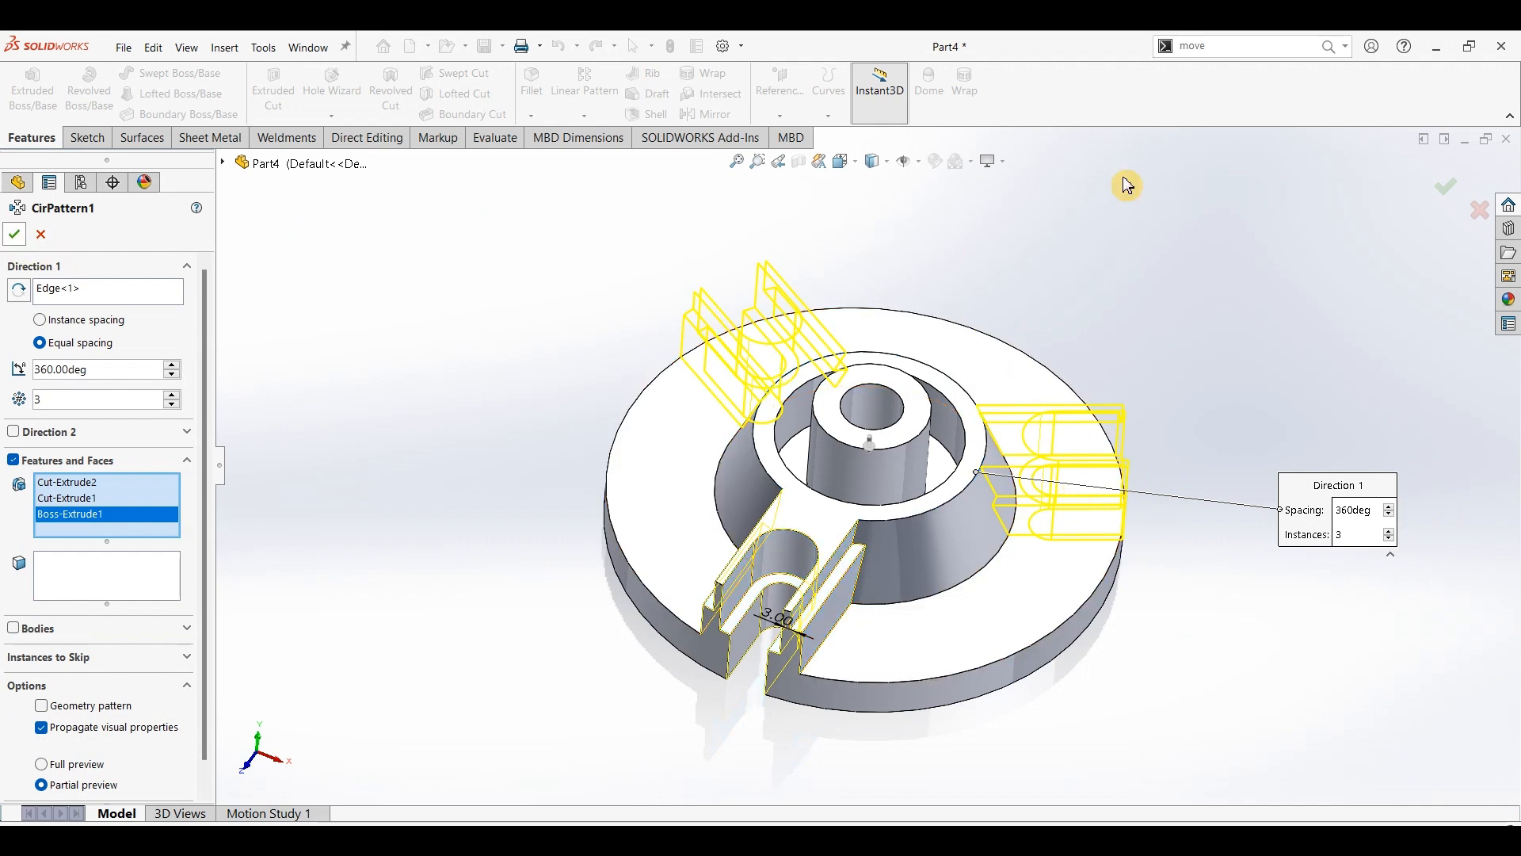
click(1246, 419)
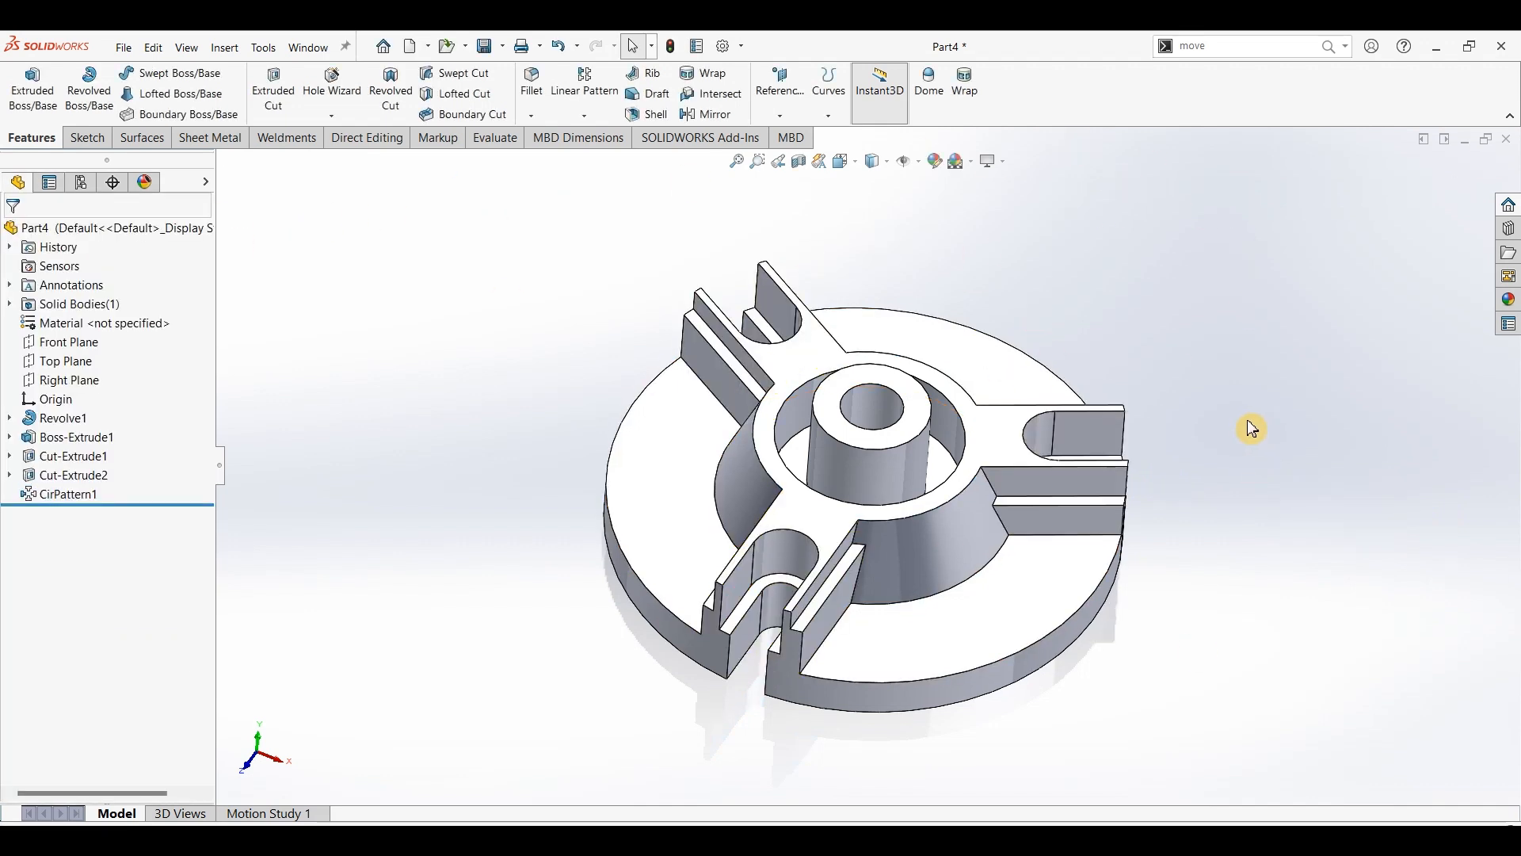
mouse_move(1244, 416)
middle_down()
mouse_move(1137, 527)
mouse_move(1229, 527)
mouse_move(1212, 421)
mouse_move(1229, 401)
mouse_move(1239, 411)
middle_up()
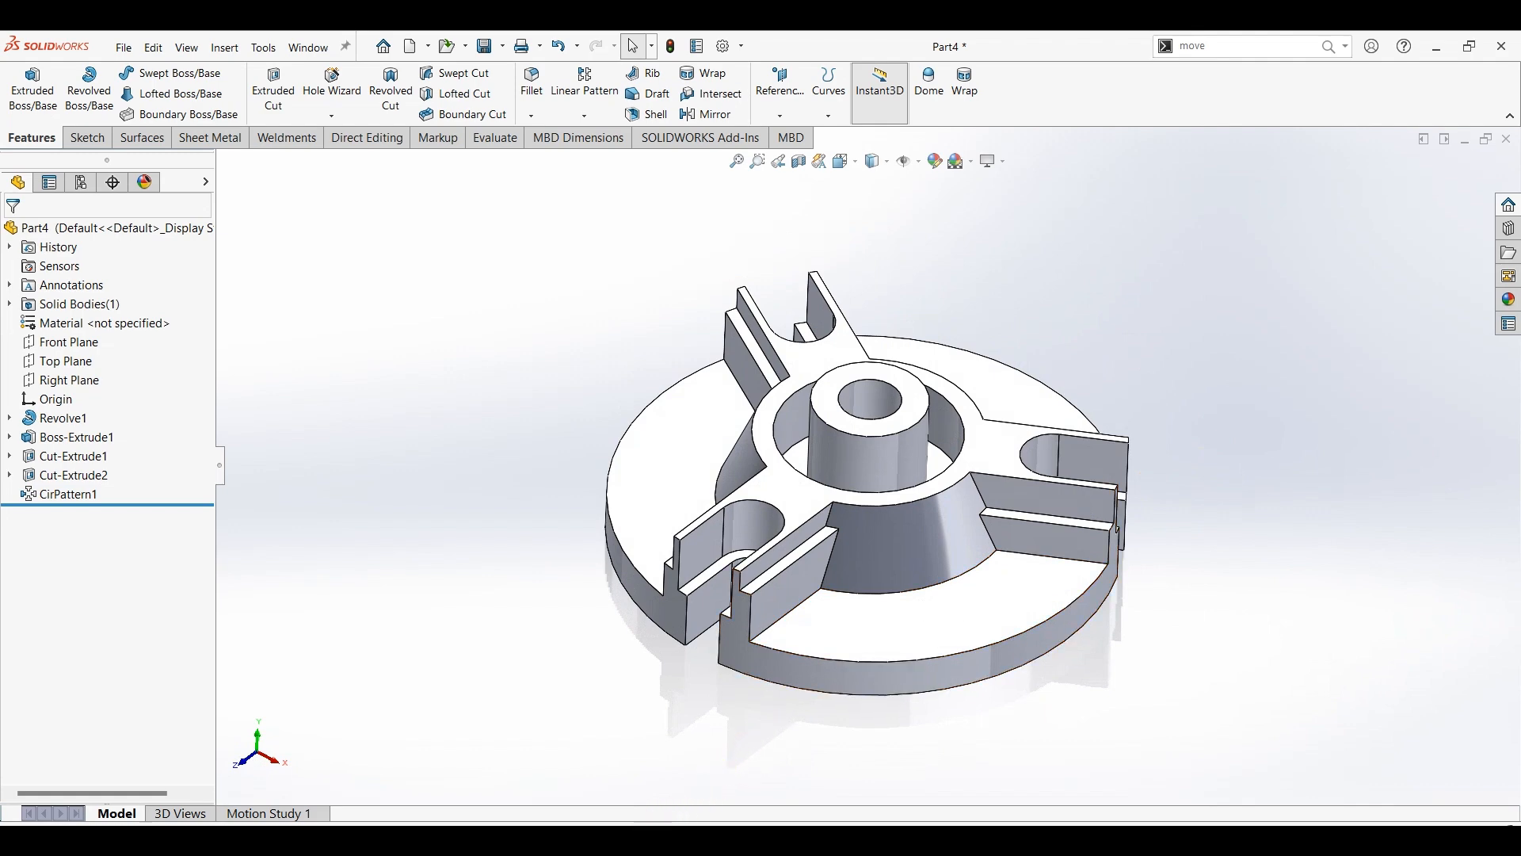
Step: Check the base outline in the Part 233 PDF drawing and start a sketch on the base disc's upper face
click(589, 840)
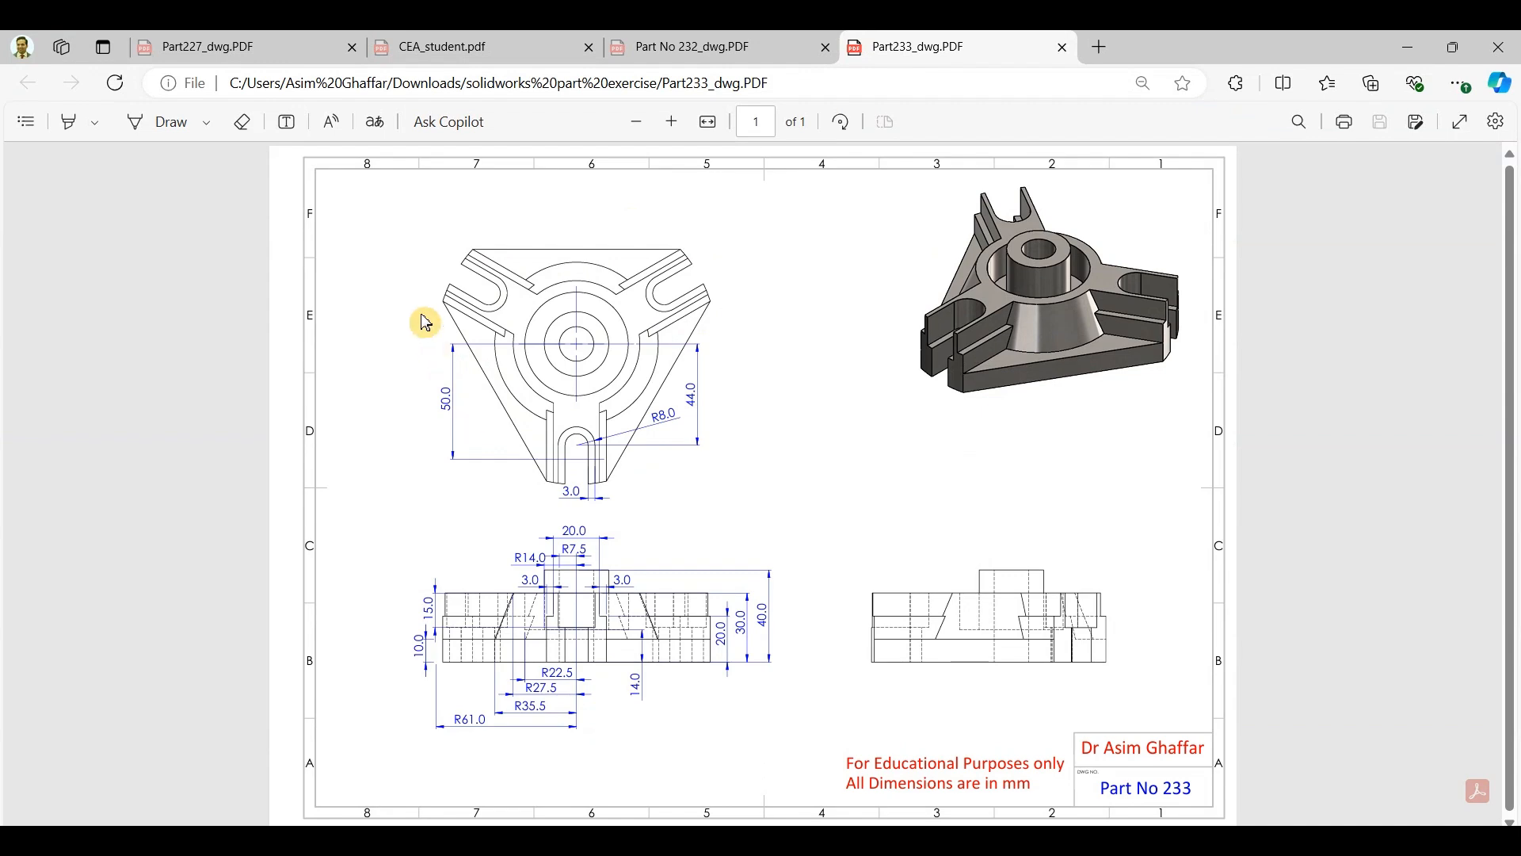
click(1408, 48)
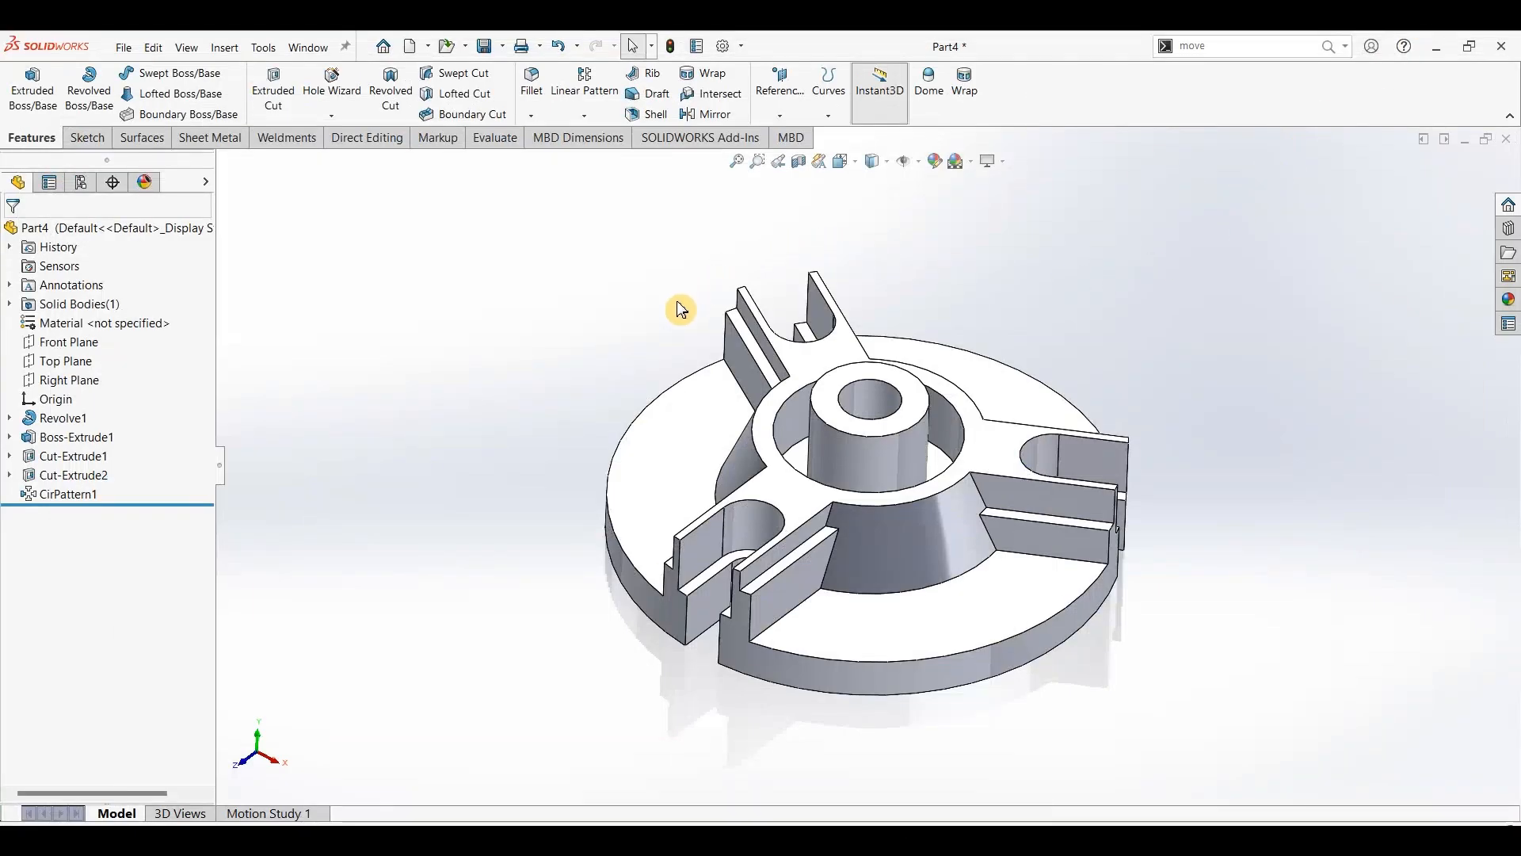
click(656, 450)
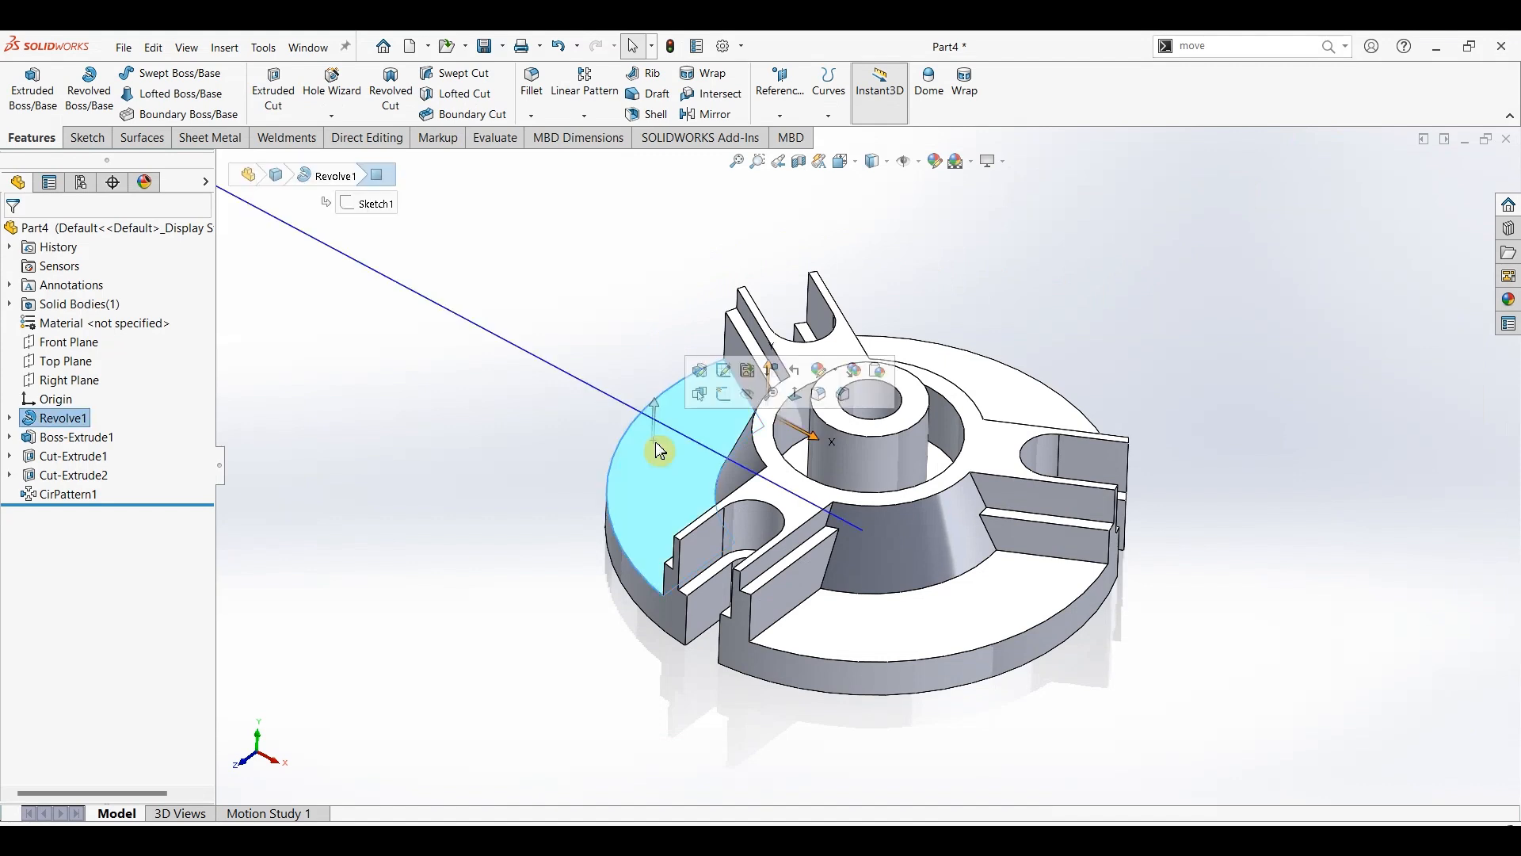
click(87, 138)
click(35, 99)
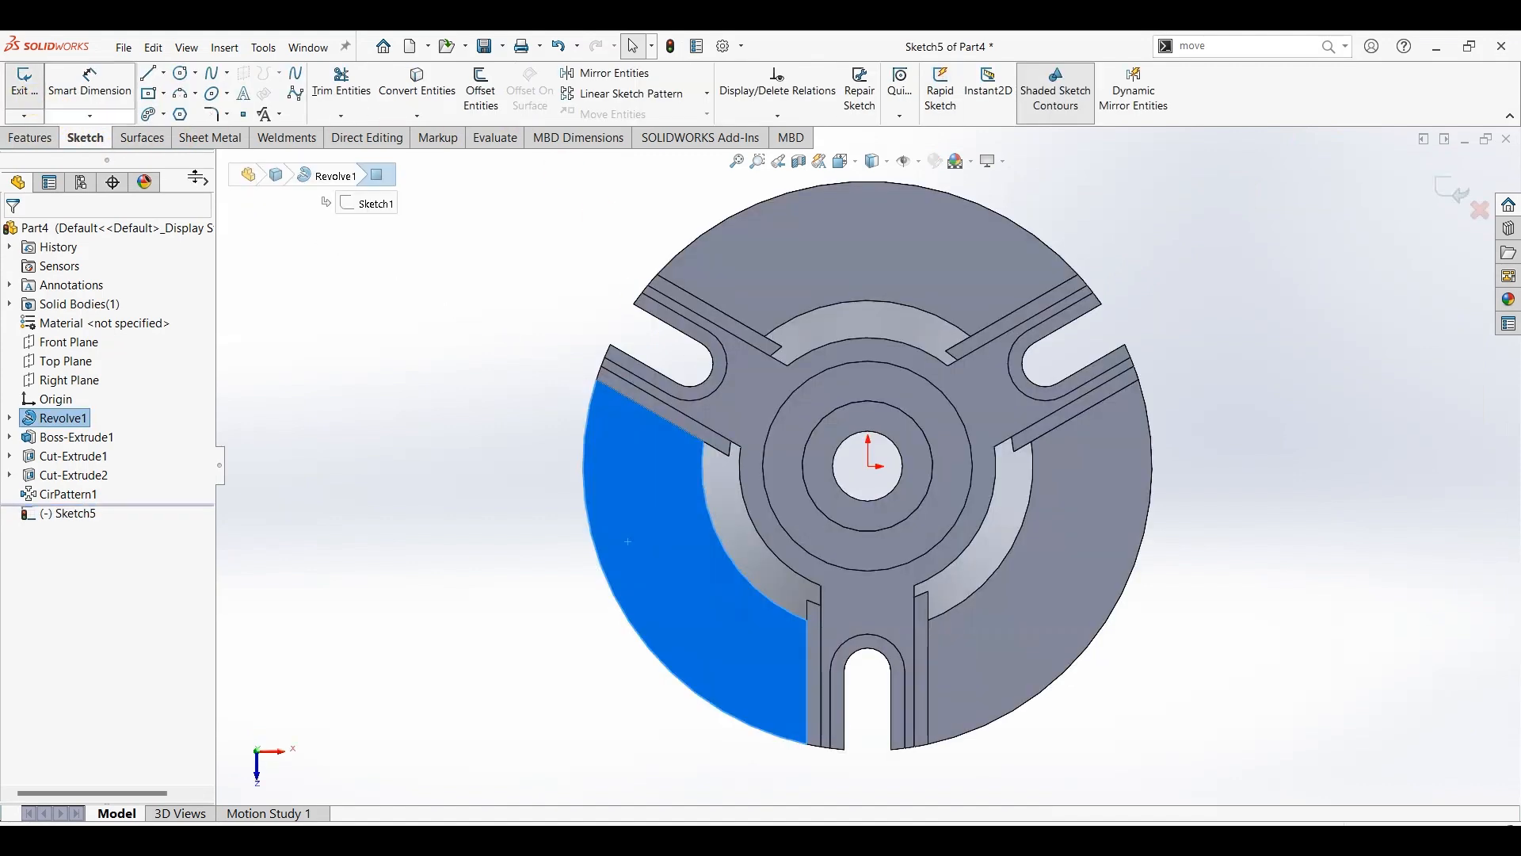
Step: Sketch three straight lines across the disc, each joining the outer rim corners of two neighbouring arms
key(l)
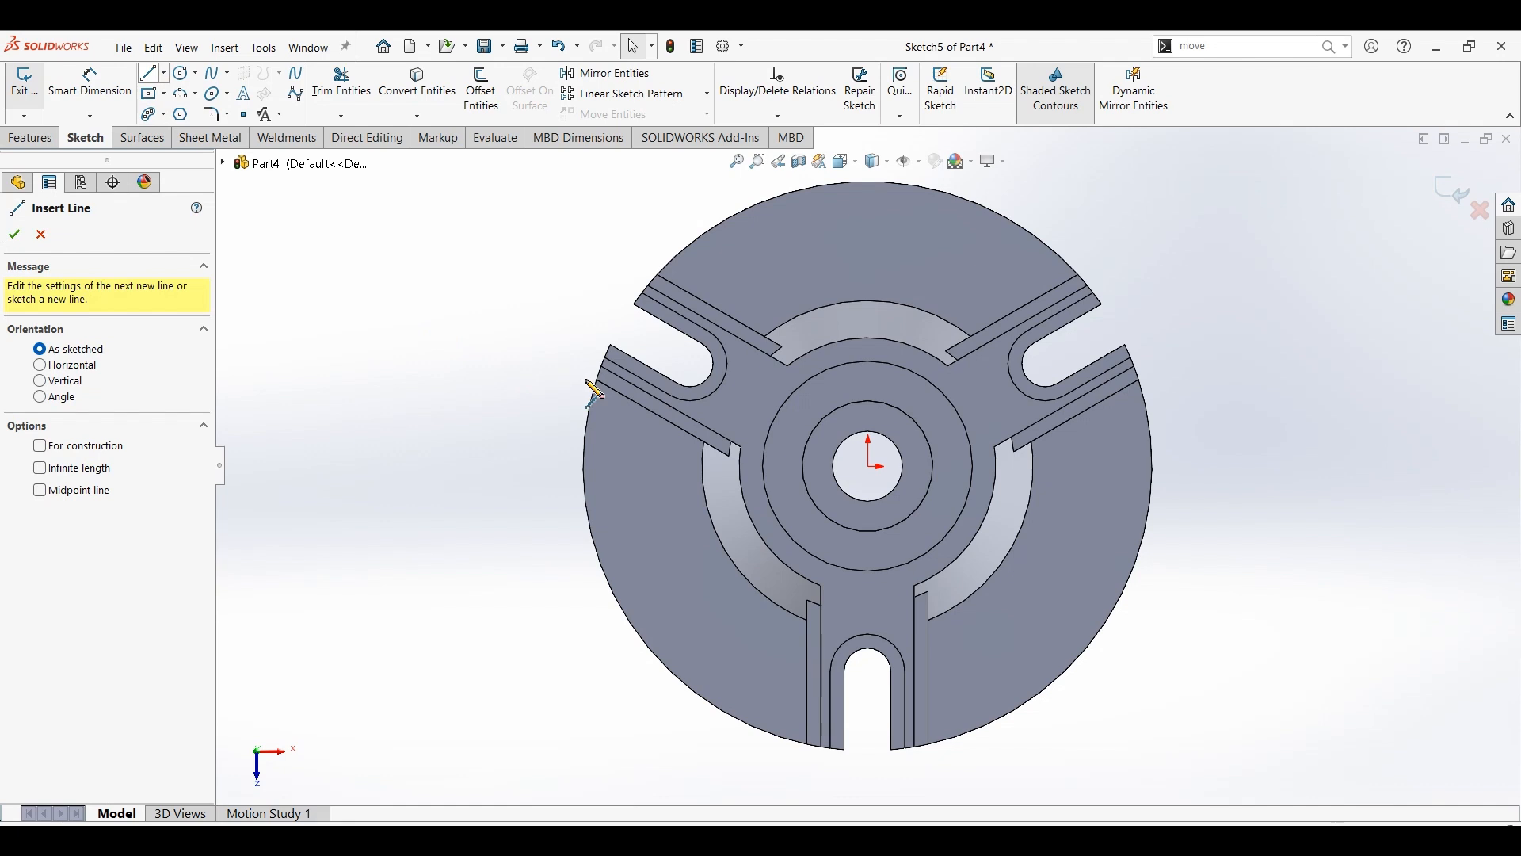
click(599, 383)
click(806, 745)
double_click(937, 802)
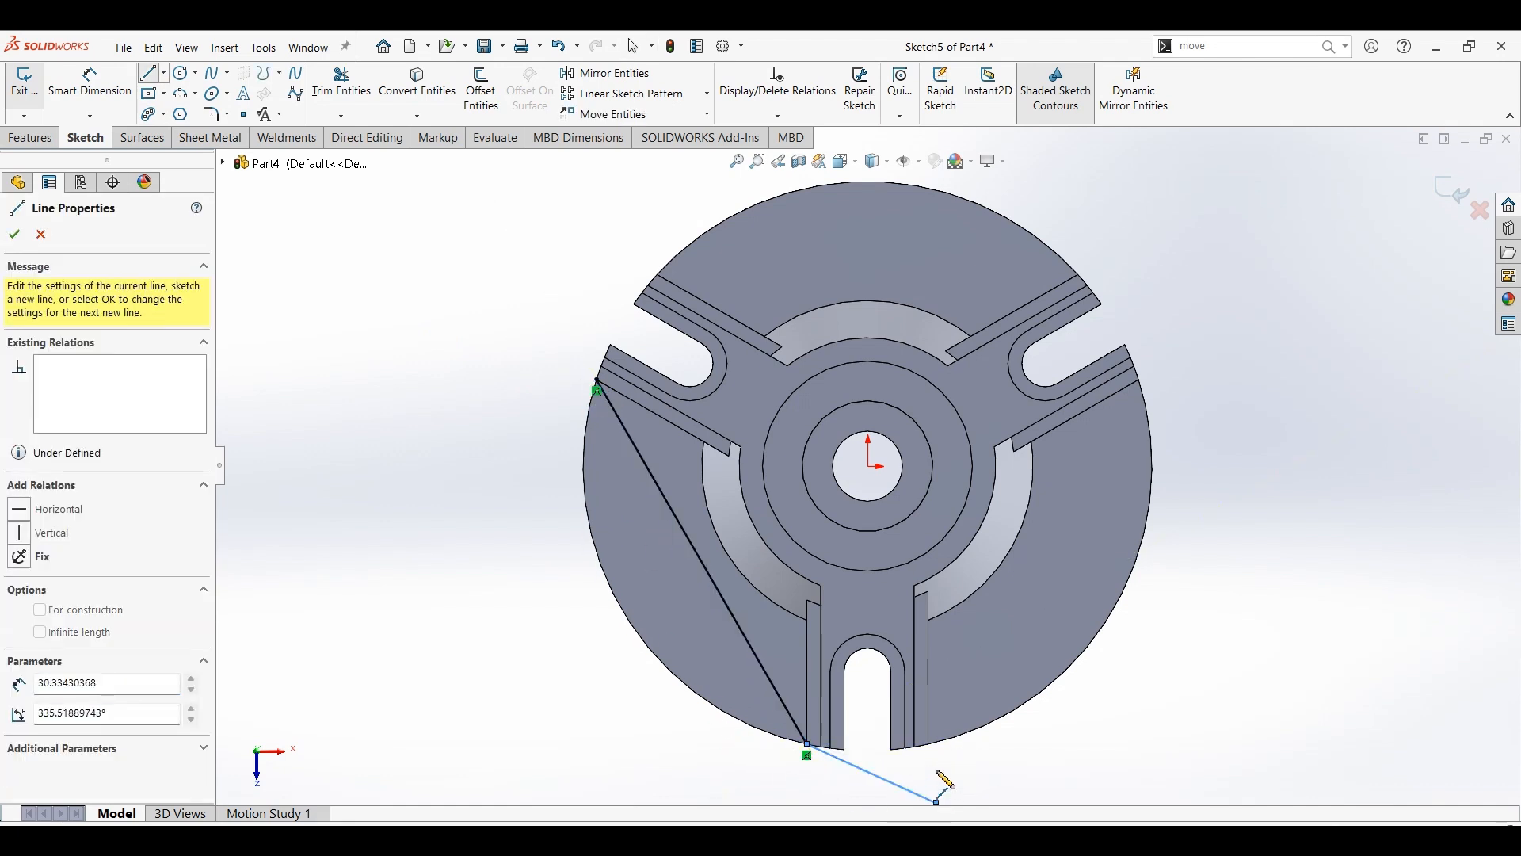
click(928, 744)
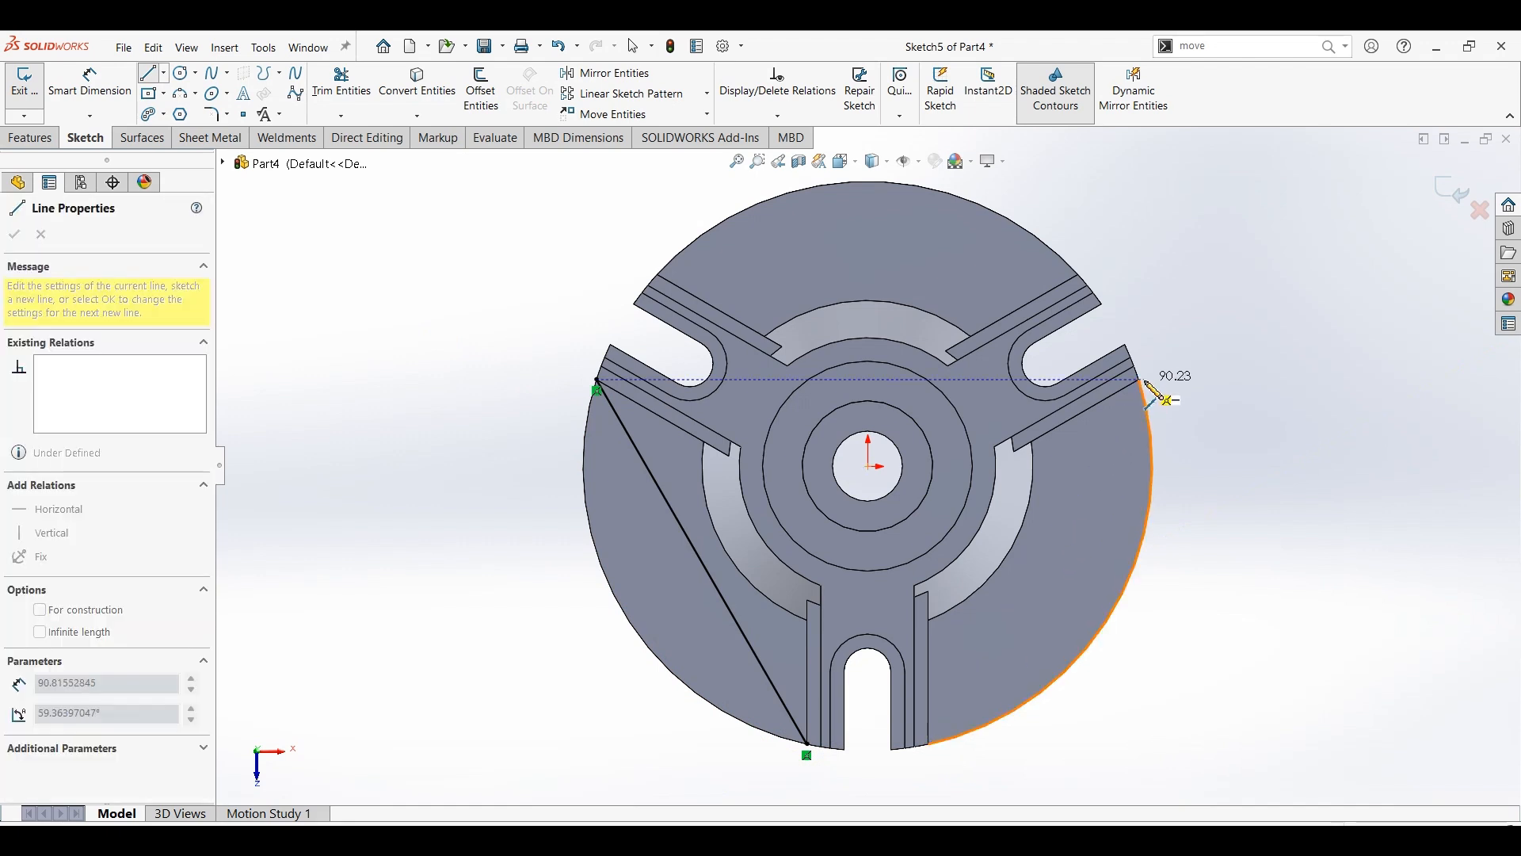
click(1138, 388)
key(Escape)
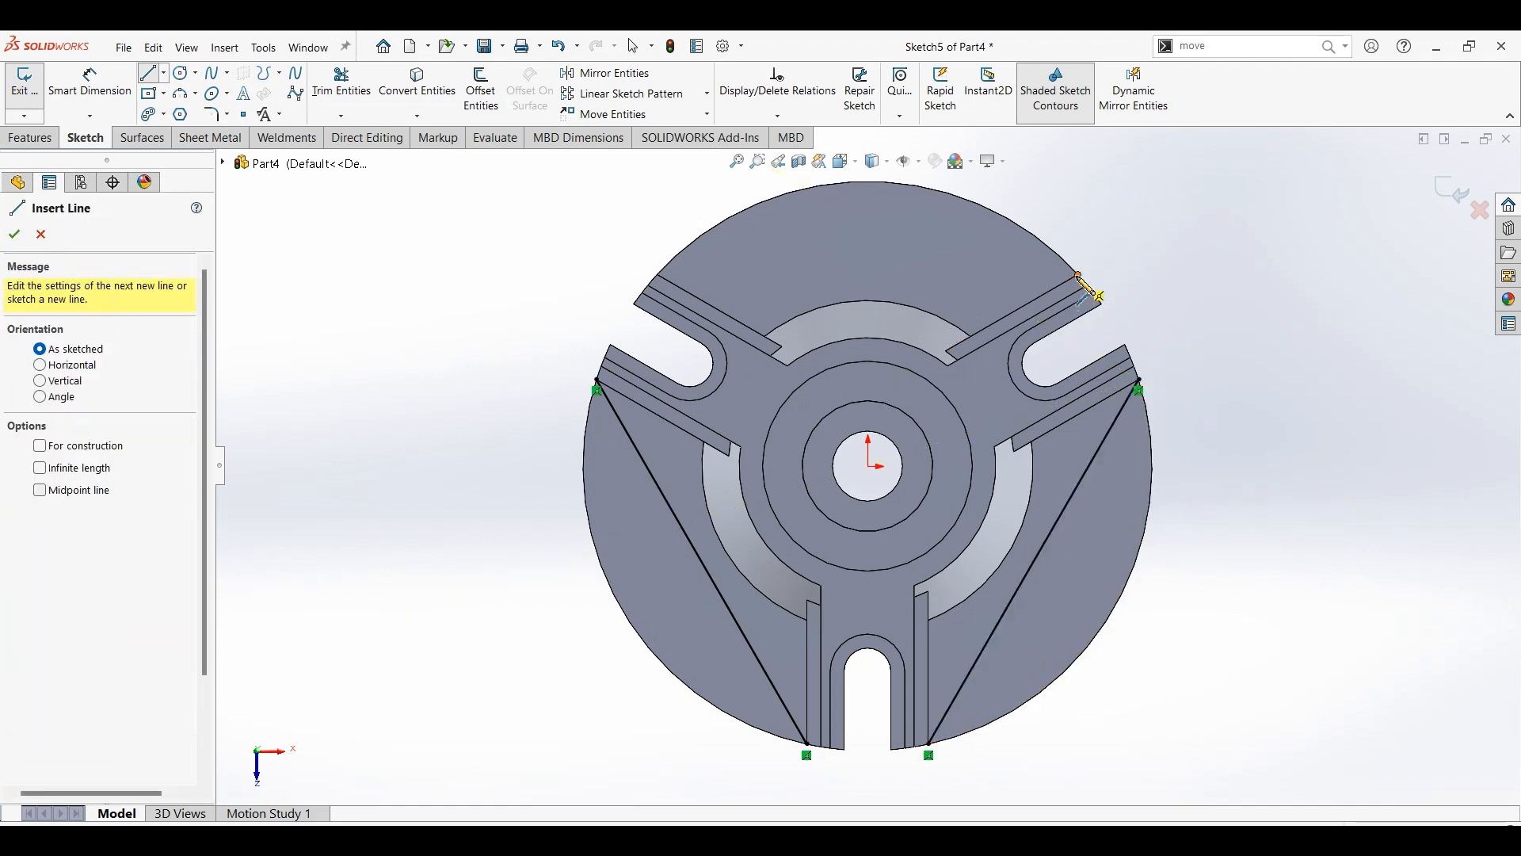
click(1079, 275)
click(658, 275)
key(Escape)
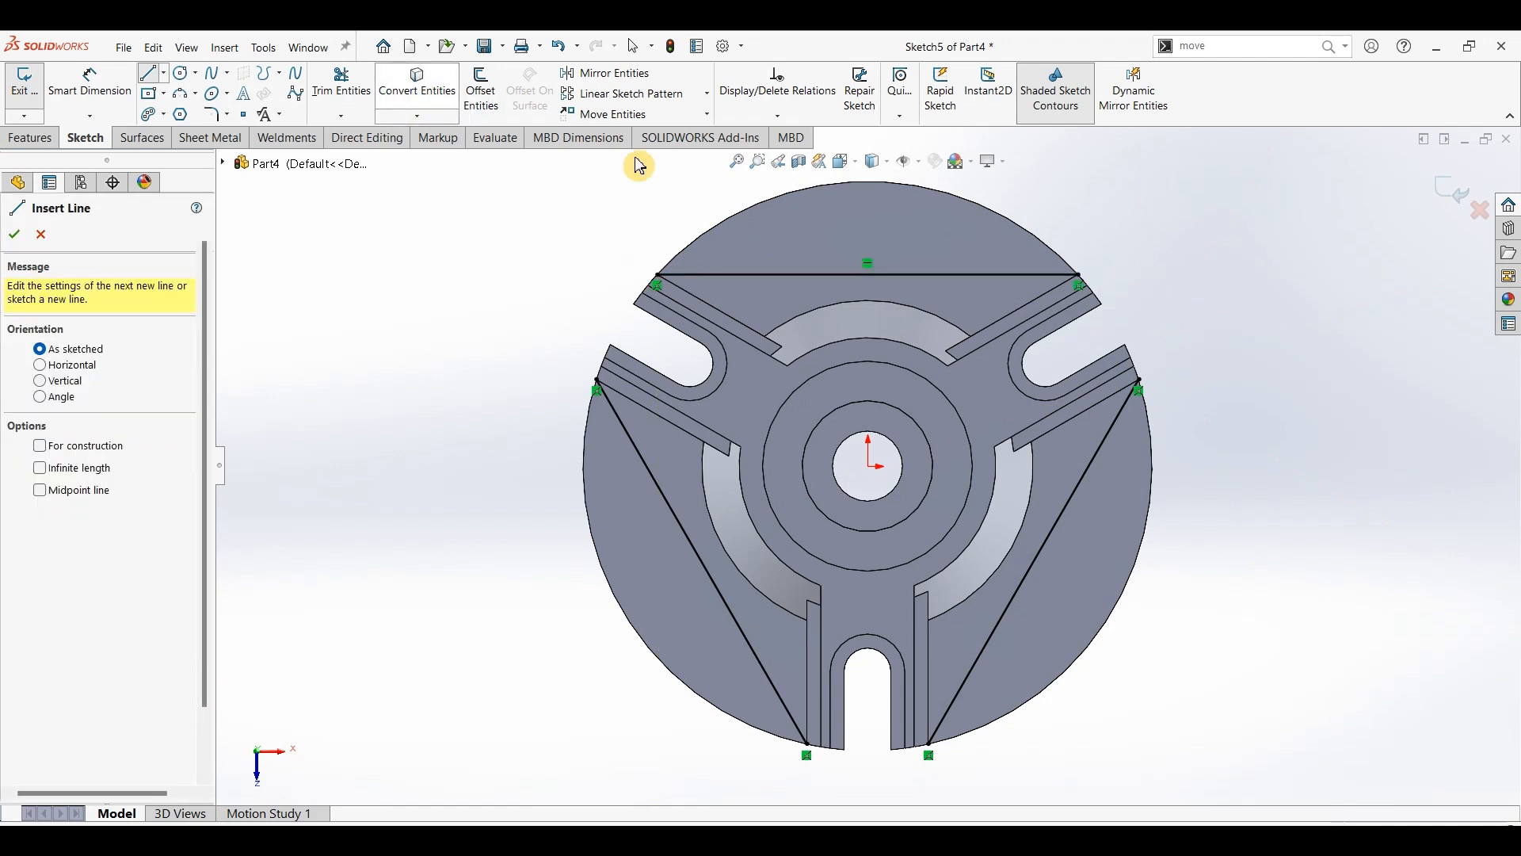
Step: Convert the disc's three outer rim arcs between the arms into sketch entities to close the segment profiles
click(418, 87)
click(779, 198)
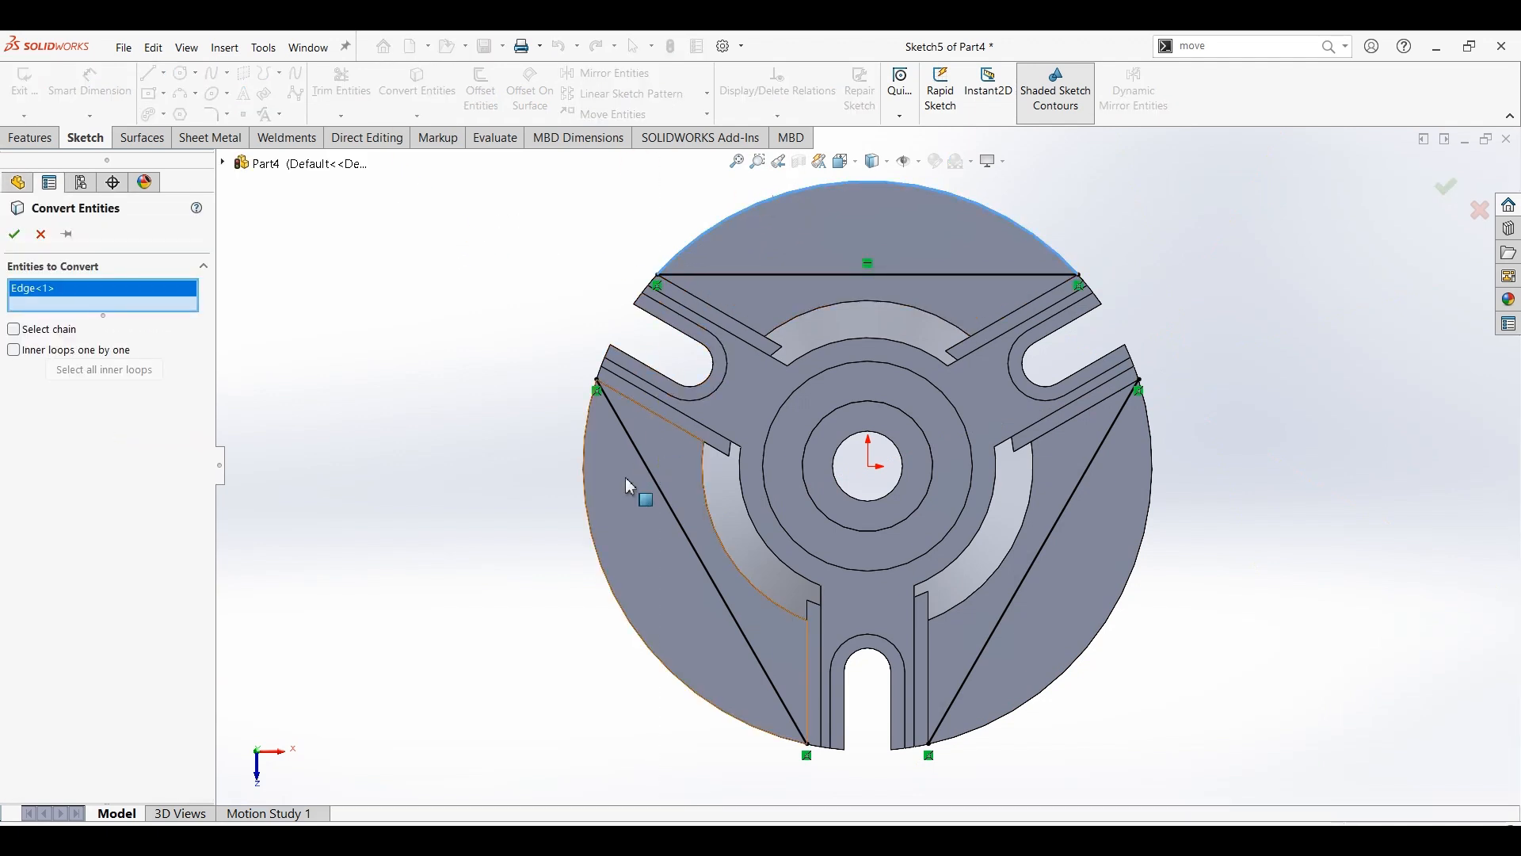
click(604, 569)
click(1125, 600)
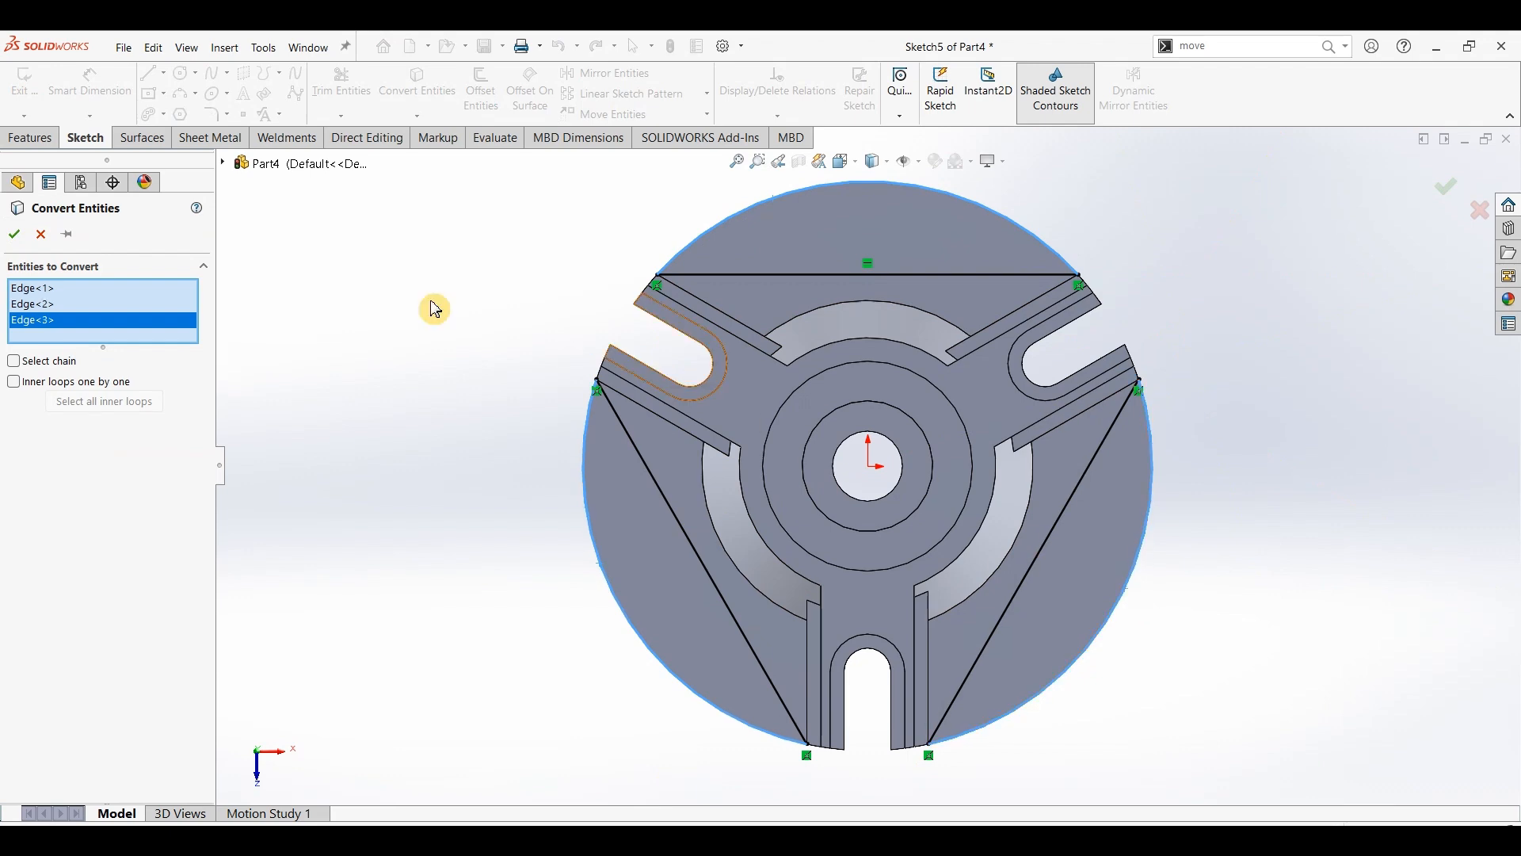
click(14, 233)
Step: Cut the three rim segments Through All with an Extruded Cut
click(30, 138)
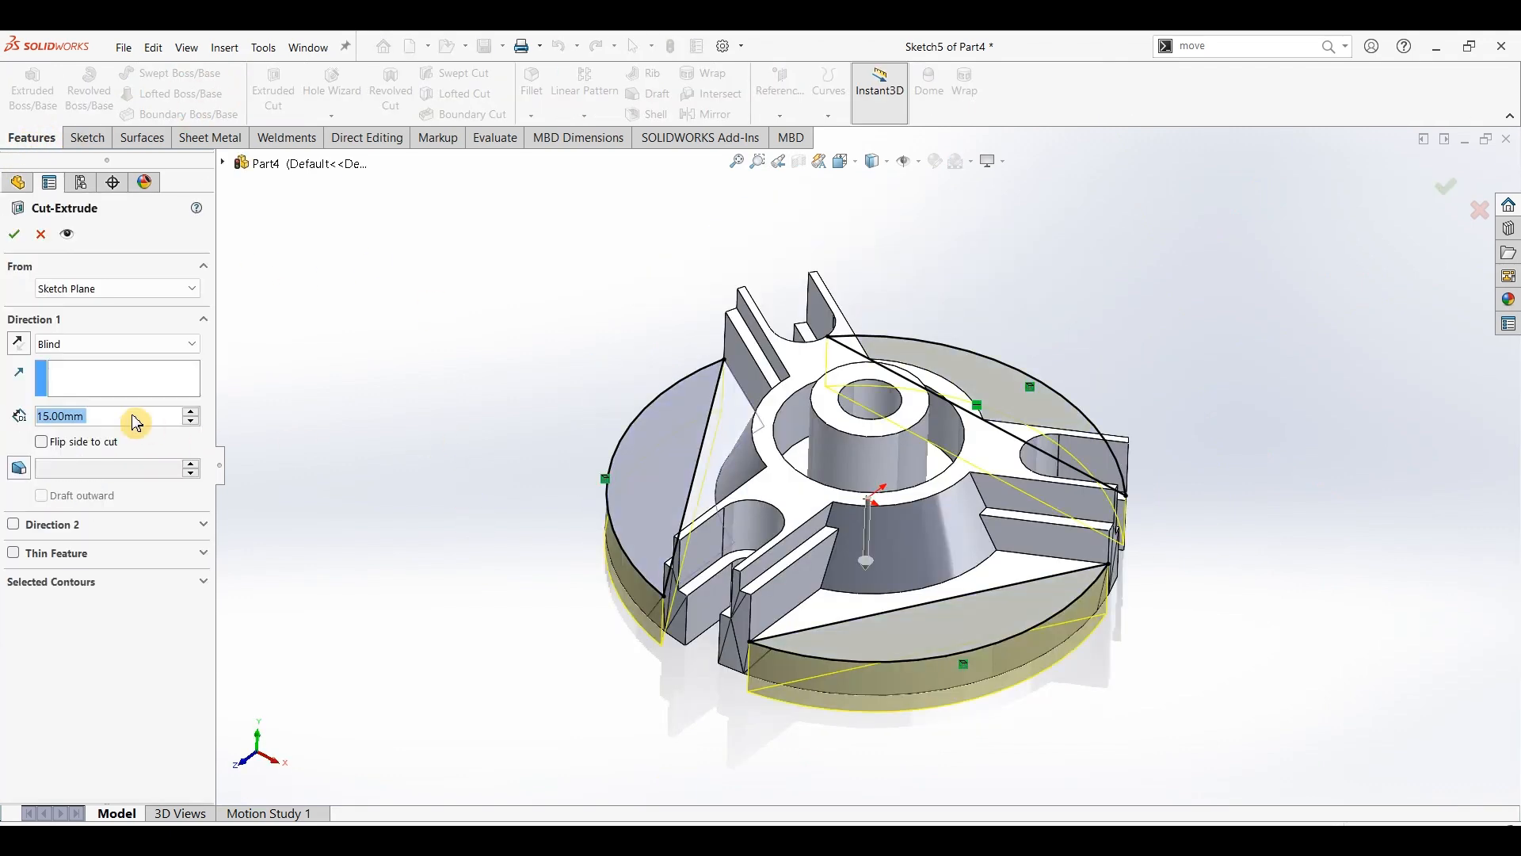
click(127, 346)
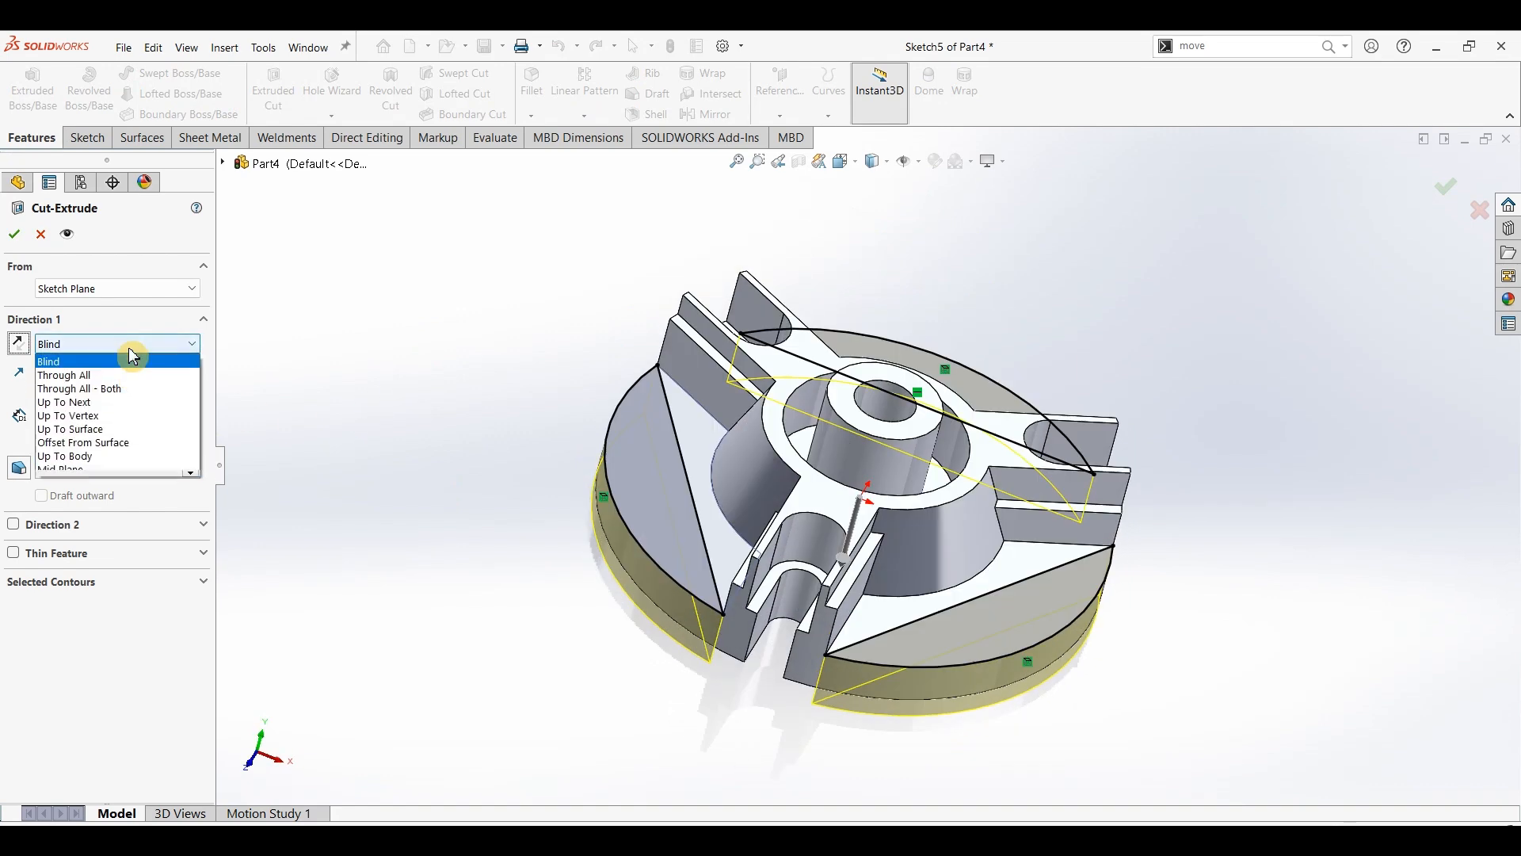
click(107, 378)
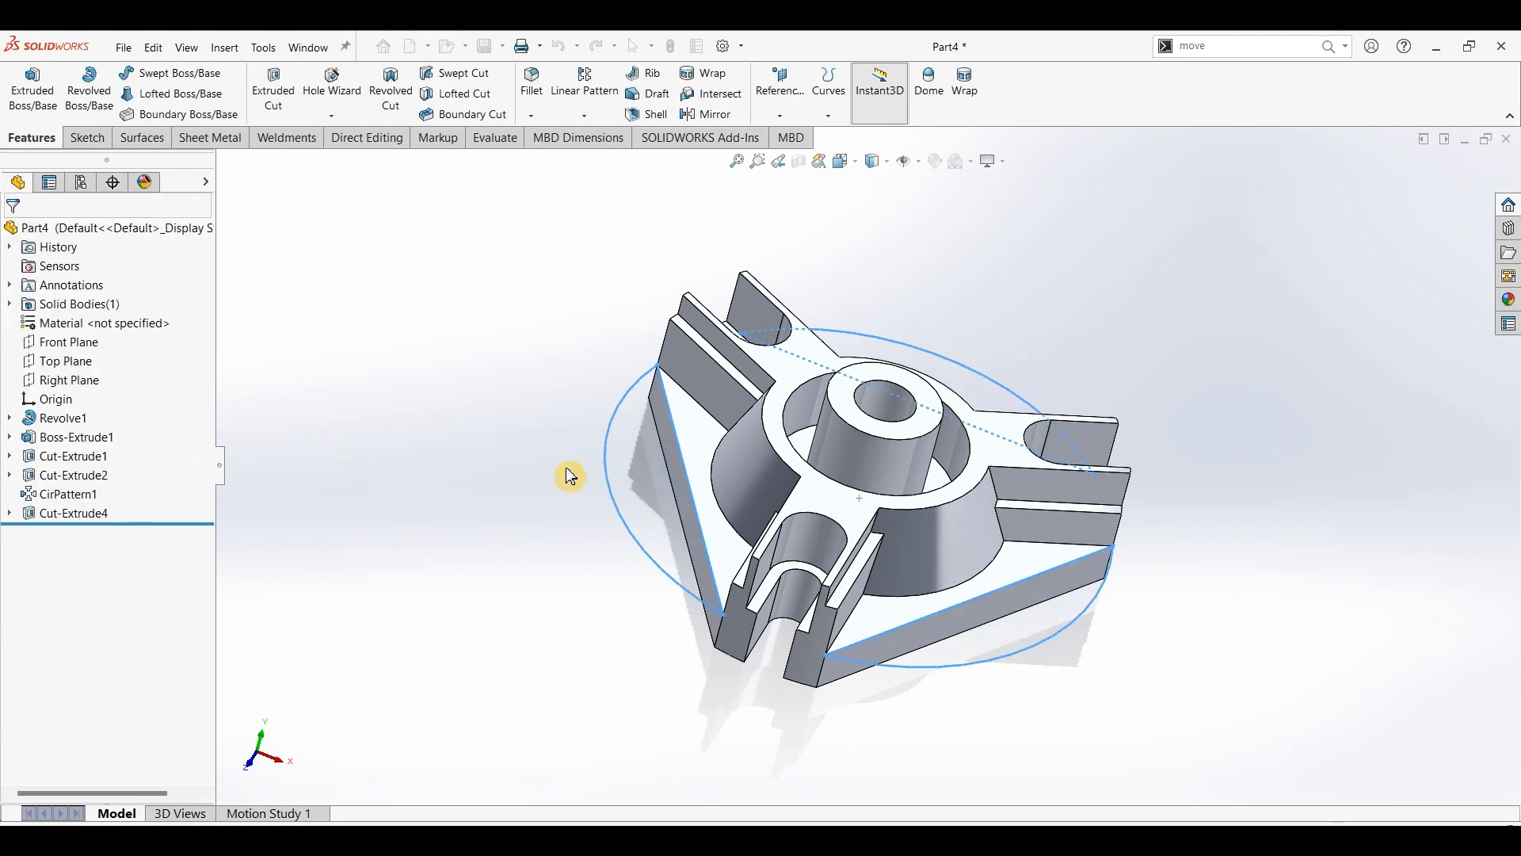
middle_drag(1386, 352, 1318, 373)
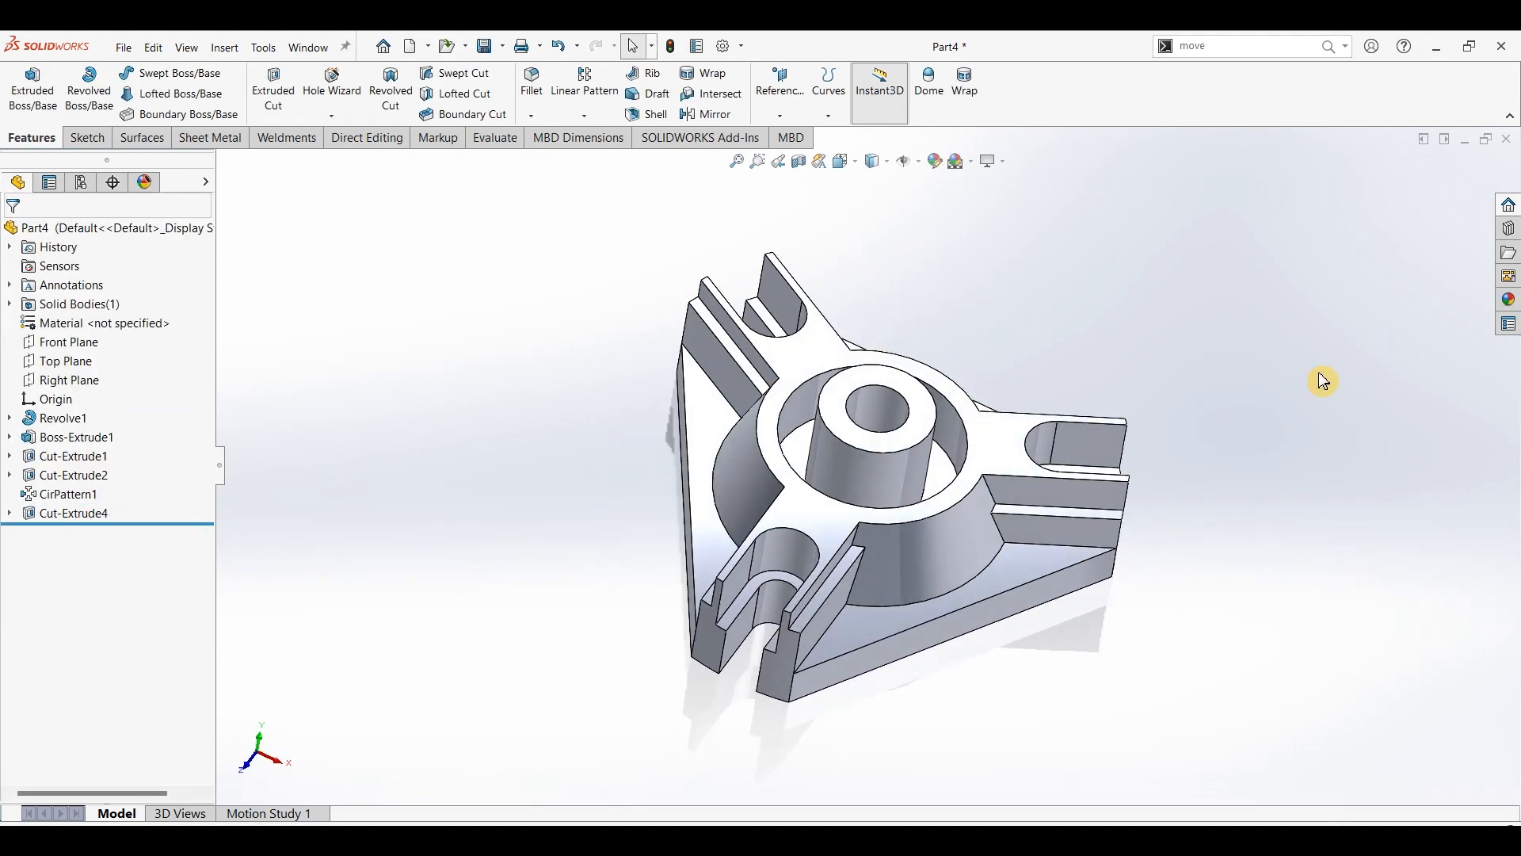
Step: Show the part in isometric view and apply the polished steel appearance to it
key(ctrl+7)
click(1508, 300)
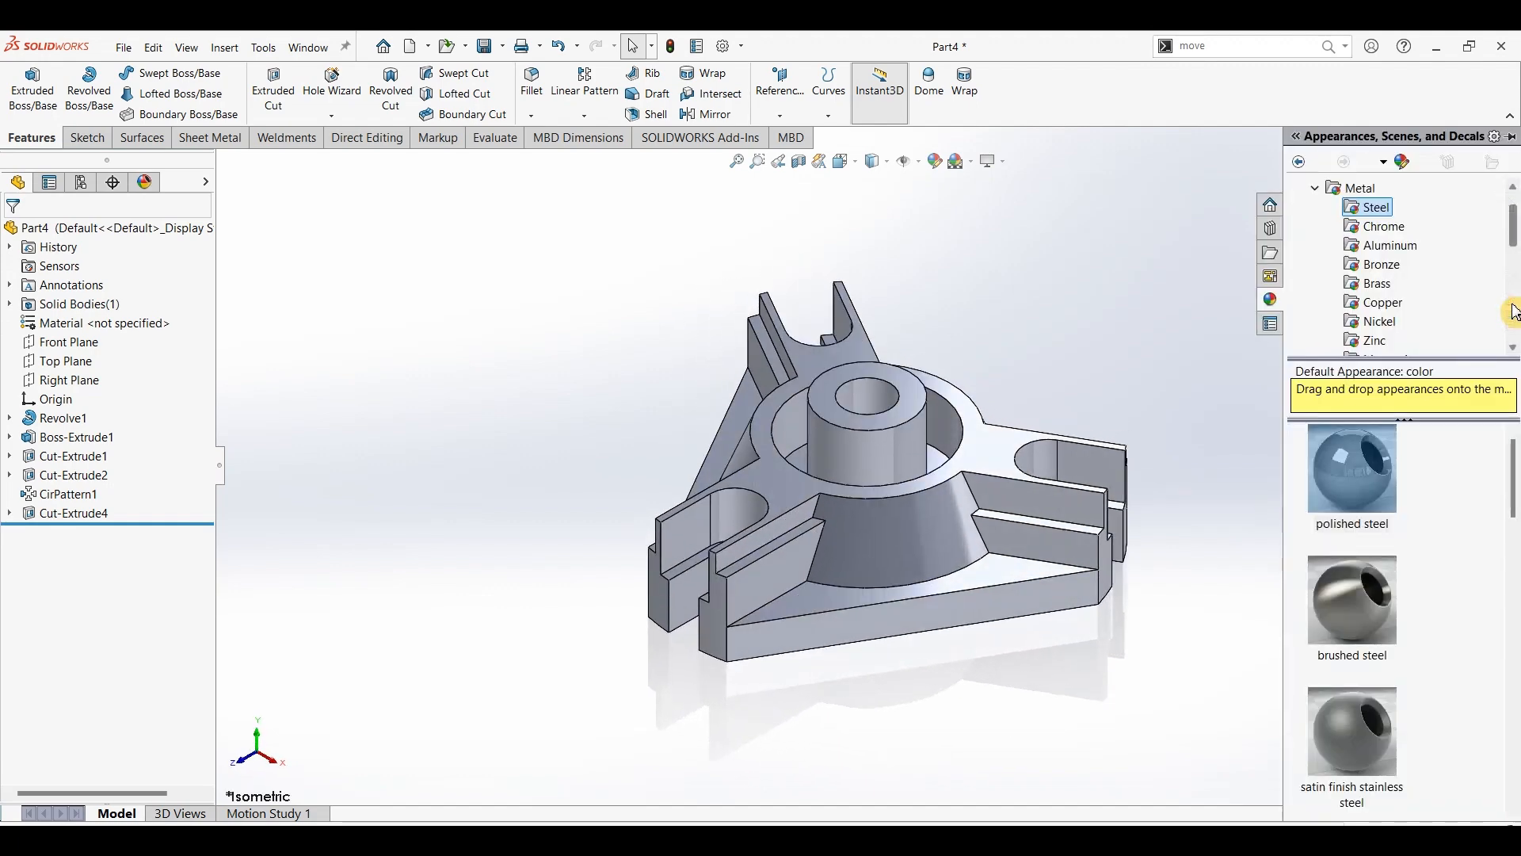
double_click(1350, 467)
click(991, 253)
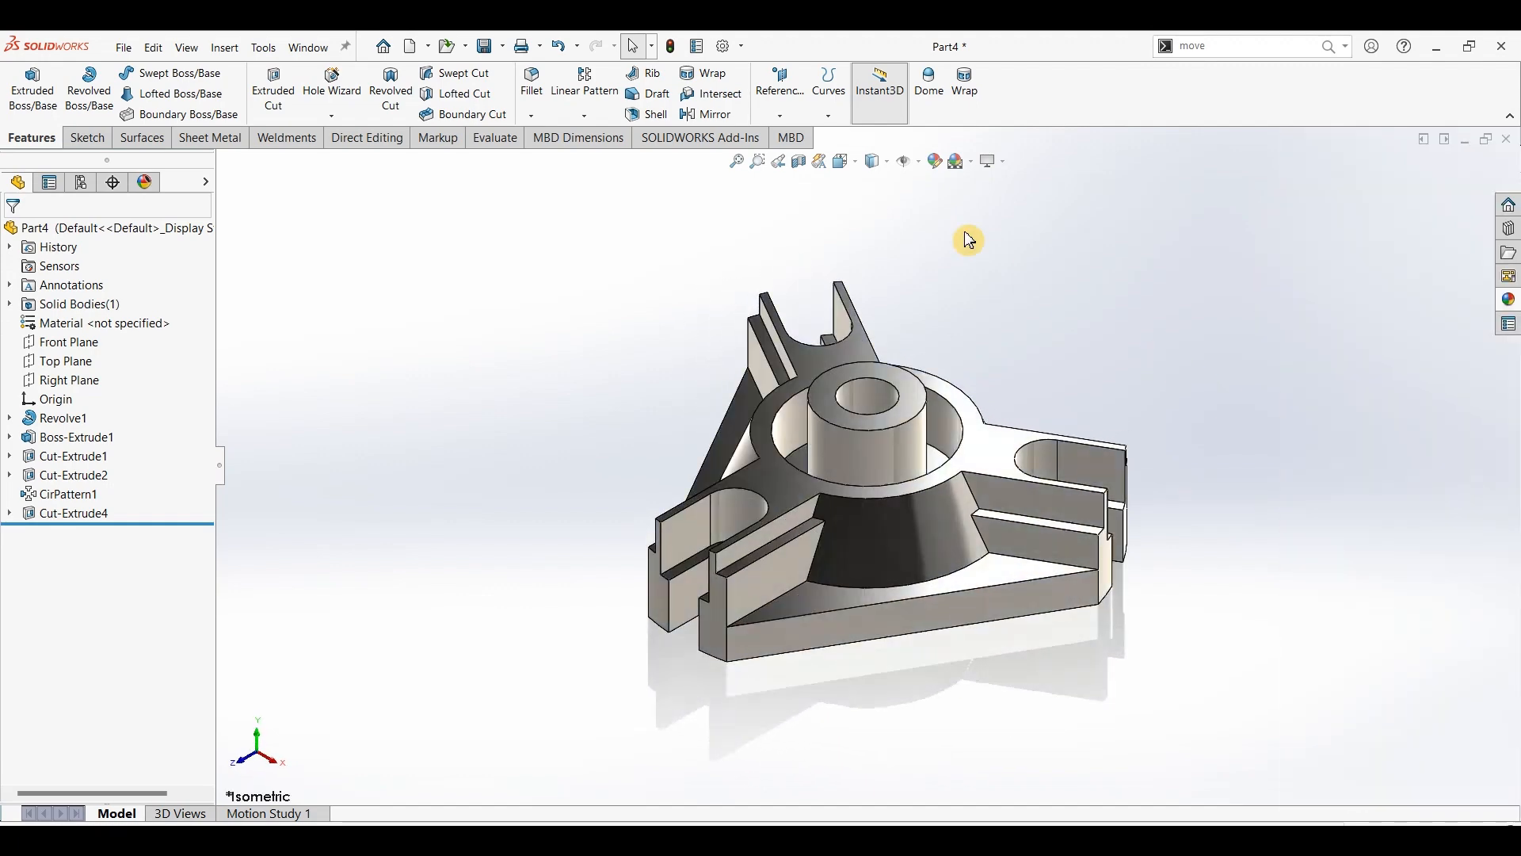
Step: Set the scene to Plain White and inspect the finished part from slightly different angles
click(988, 162)
click(982, 204)
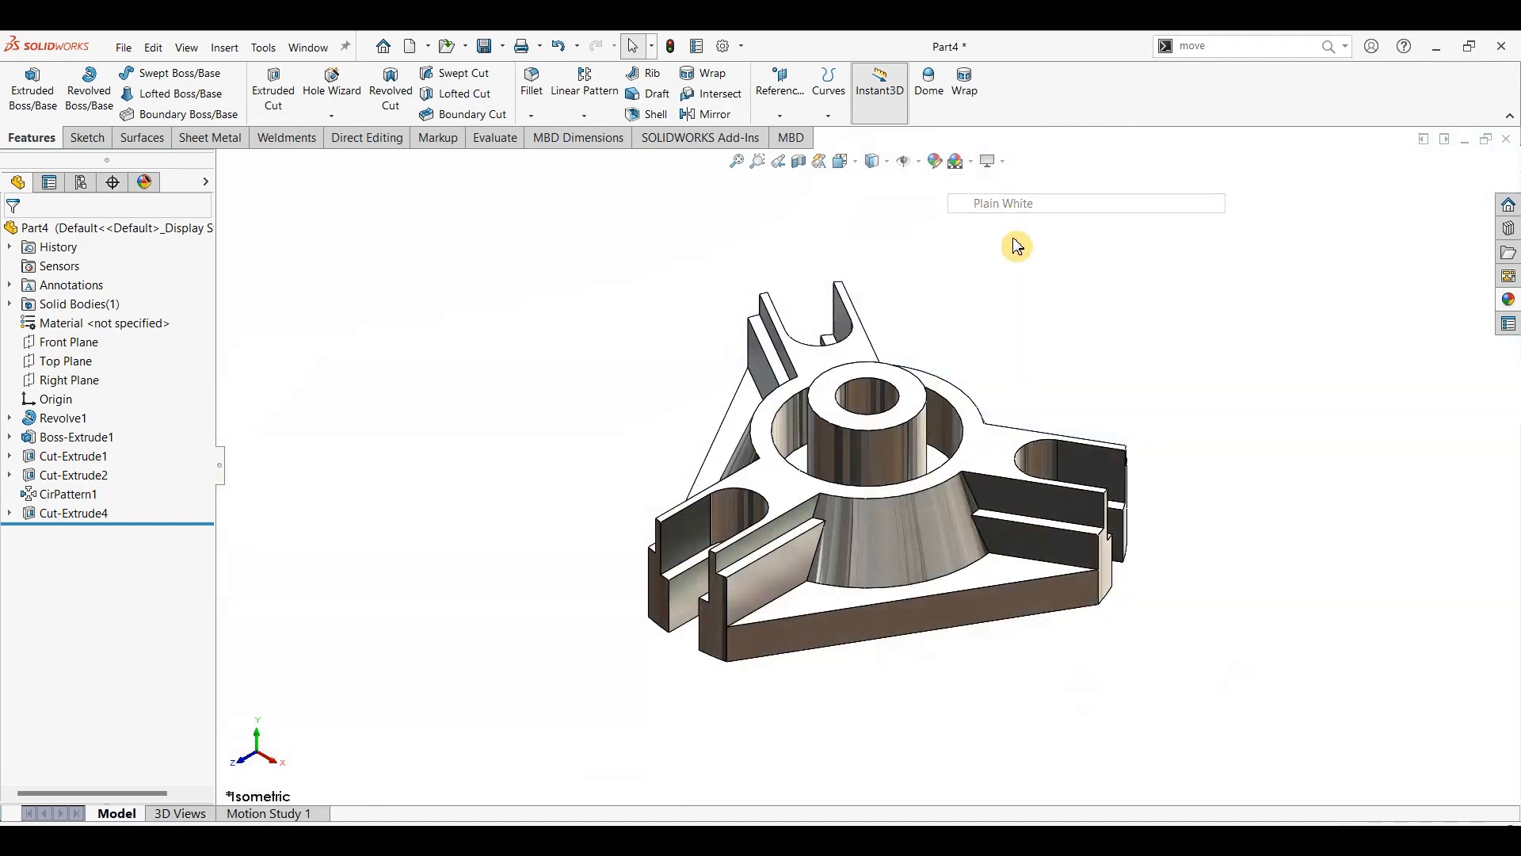
mouse_move(550, 393)
middle_down()
mouse_move(570, 381)
mouse_move(556, 381)
middle_up()
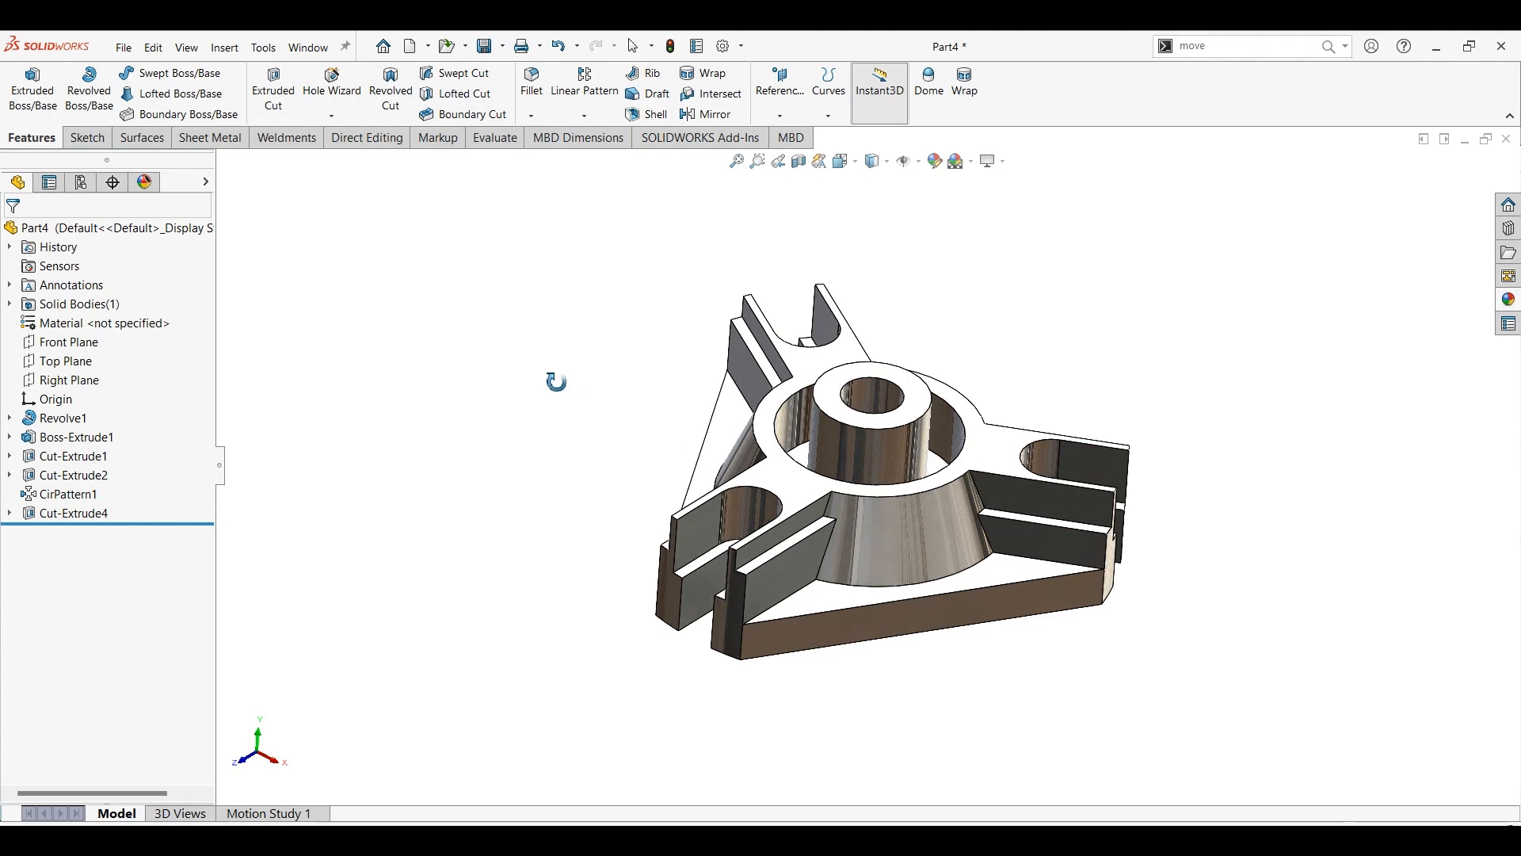
mouse_move(557, 382)
middle_down()
mouse_move(618, 401)
mouse_move(493, 395)
mouse_move(560, 397)
middle_up()
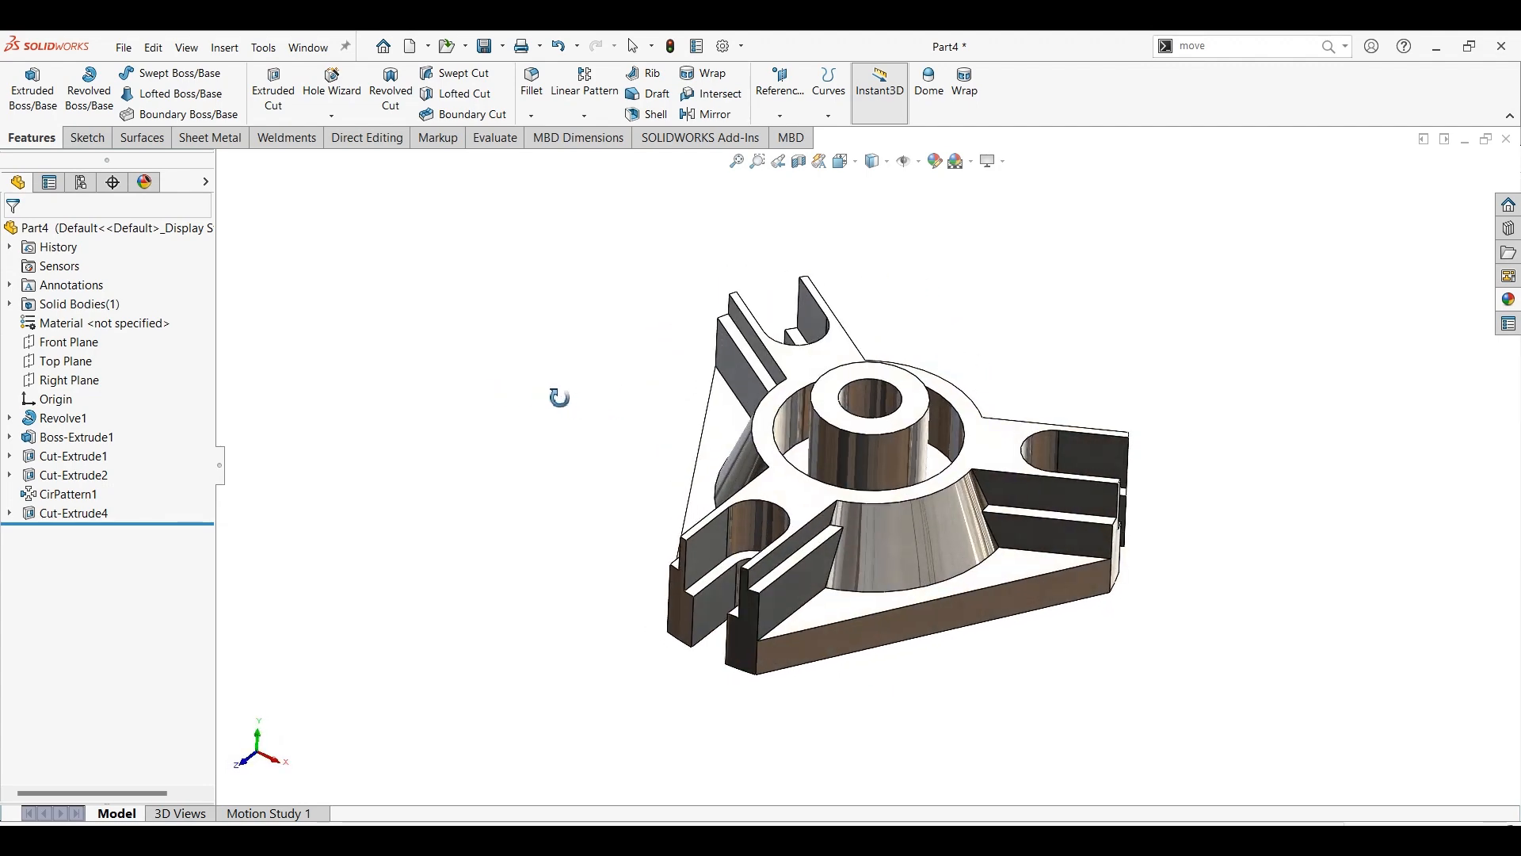